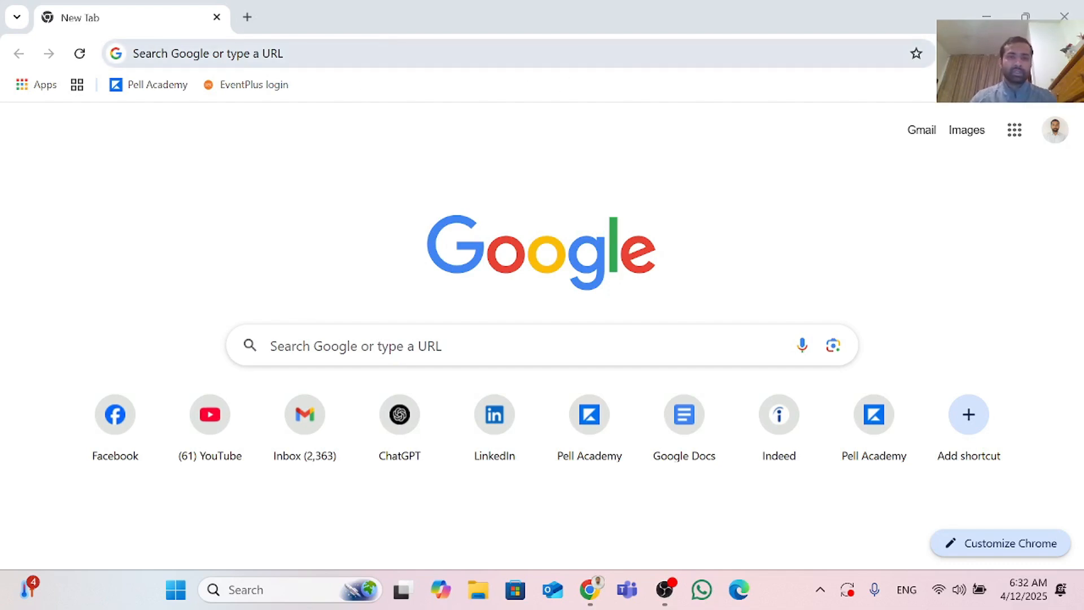
Step: Search Google for Wealthsimple and open the Wealthsimple.com website
{"action": "left_click", "coordinate": [207, 54]}
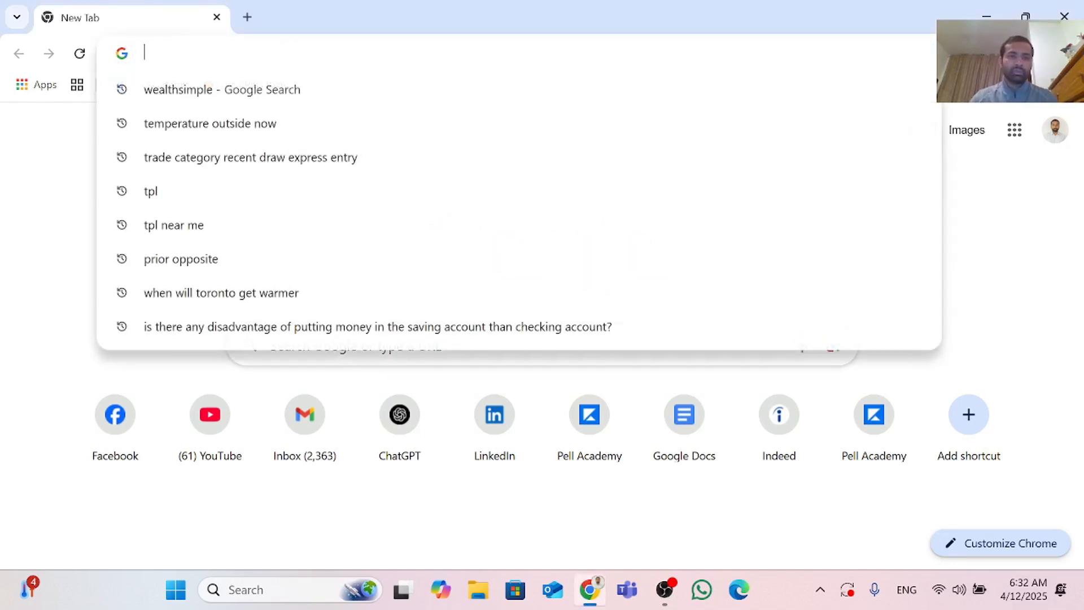
{"action": "left_click", "coordinate": [211, 89]}
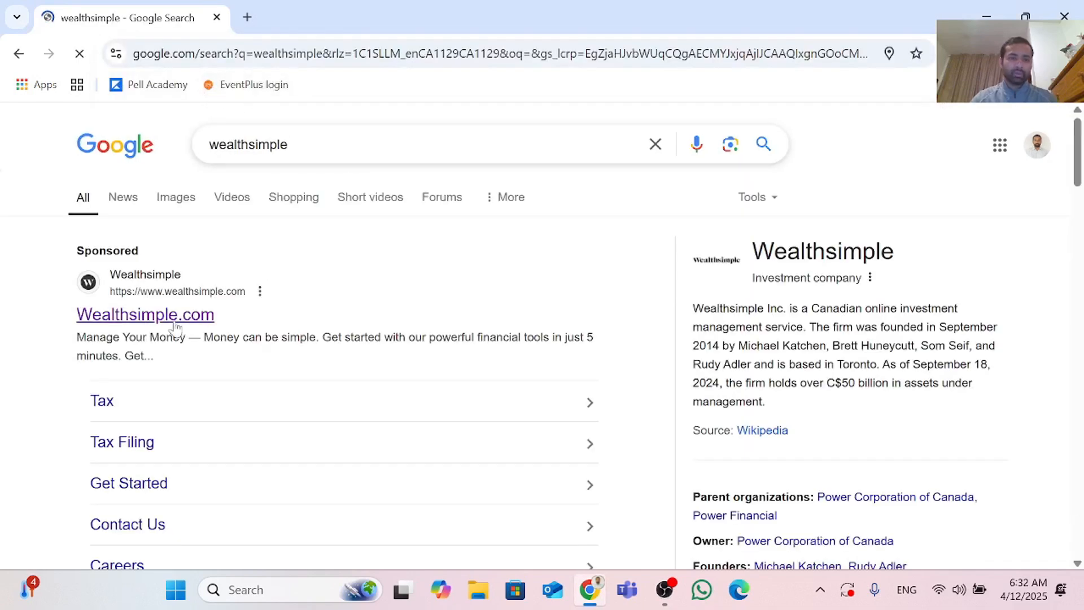
{"action": "left_click", "coordinate": [208, 314]}
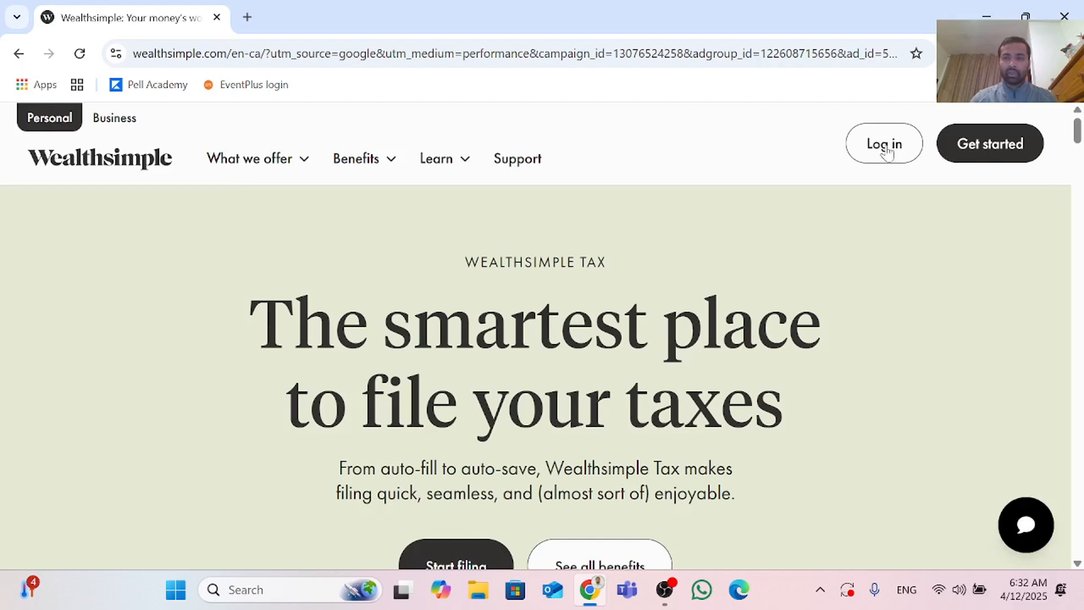
Step: Log in to Wealthsimple with the account e-mail address and the account password
{"action": "left_click", "coordinate": [885, 147]}
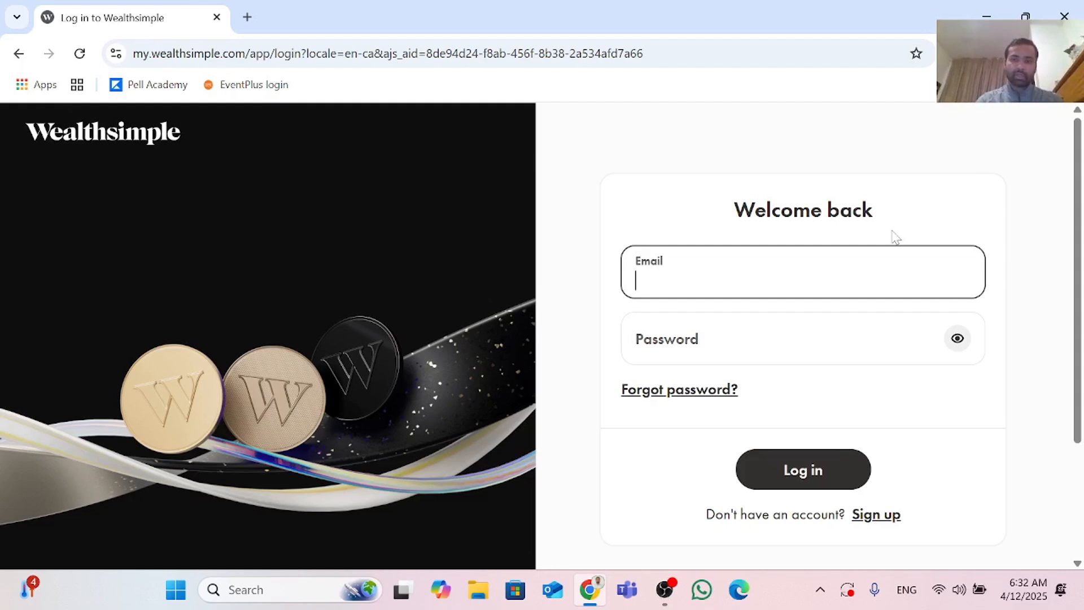
{"action": "type", "text": "aj"}
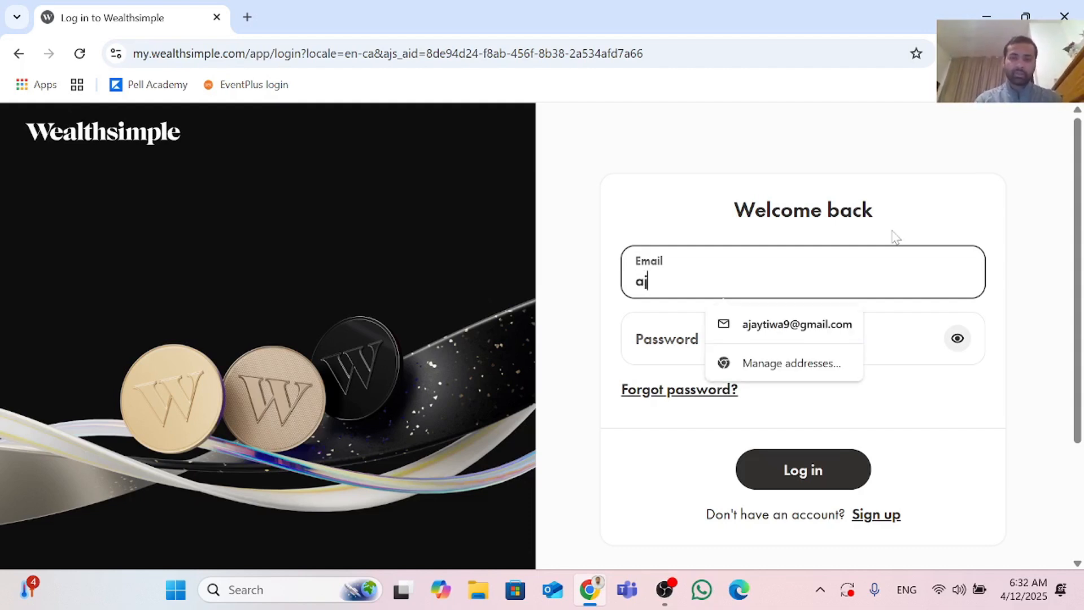
{"action": "left_click", "coordinate": [821, 326]}
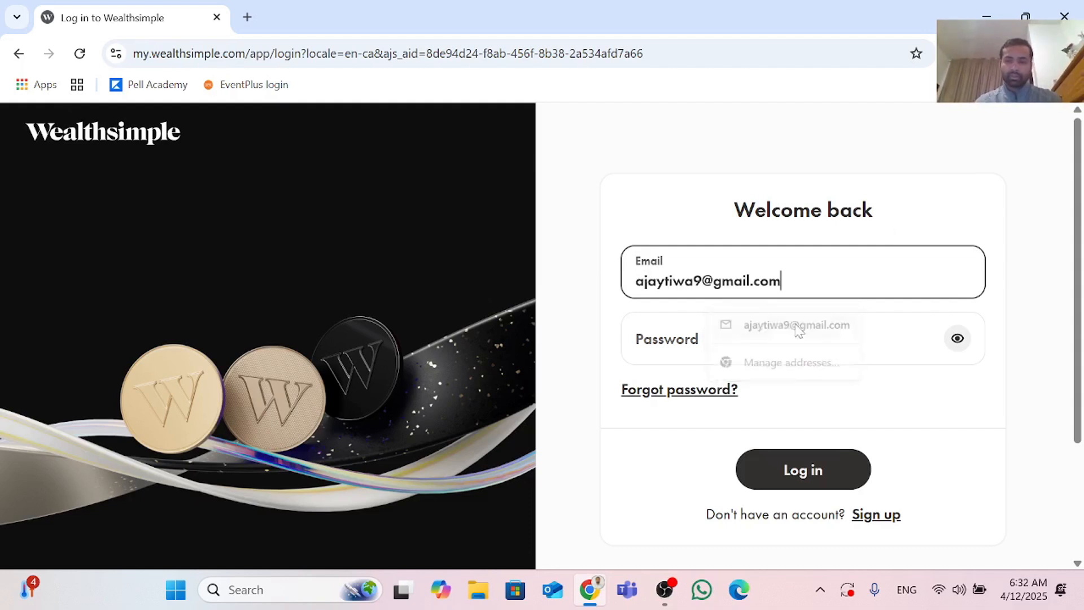
{"action": "left_click", "coordinate": [820, 331]}
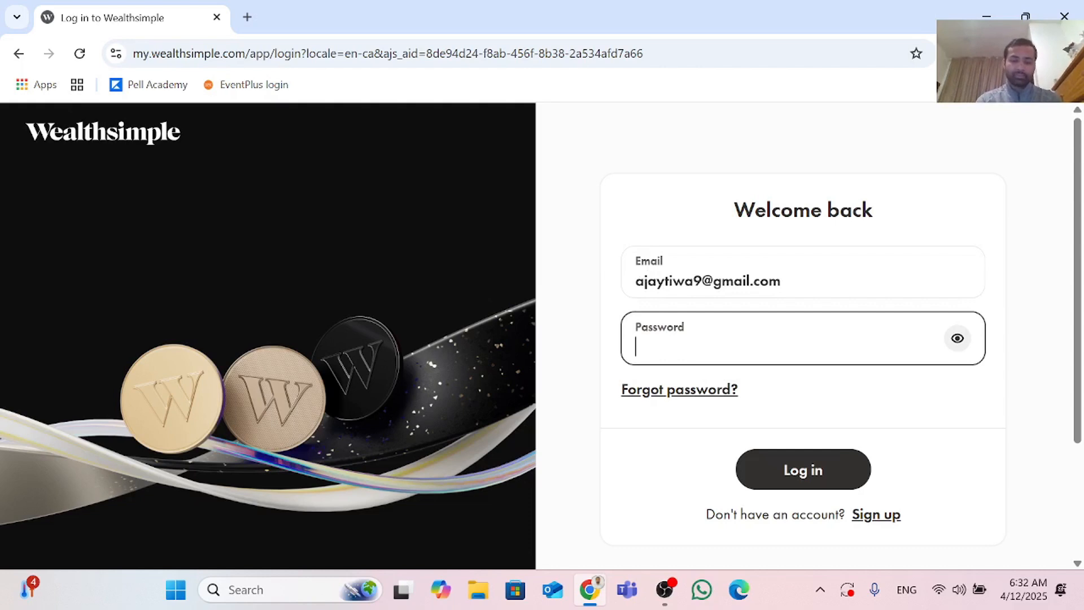
{"action": "type", "text": "•"}
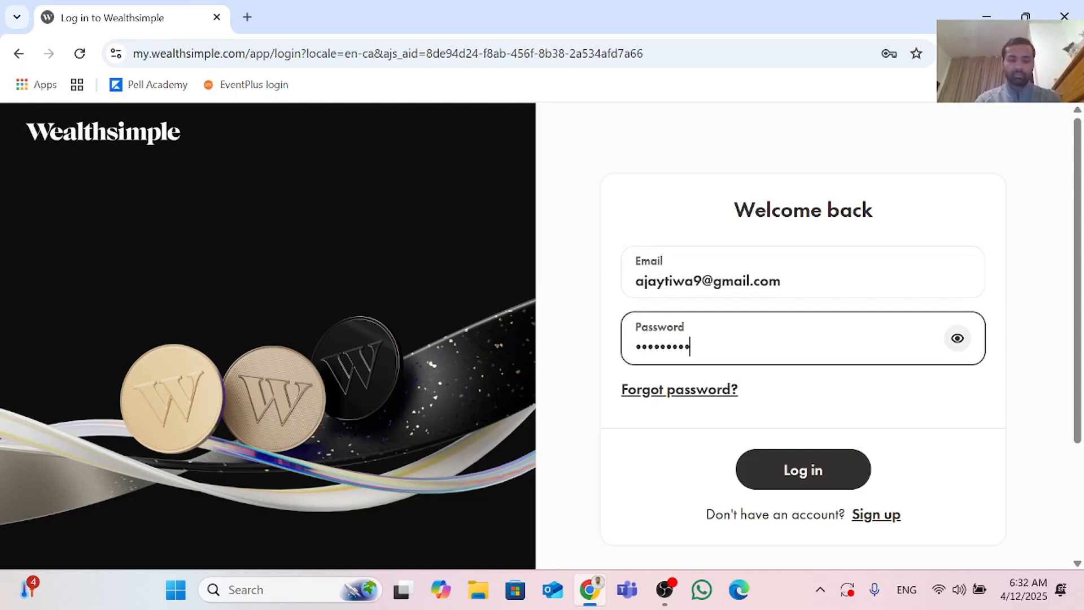
{"action": "key", "text": "Return"}
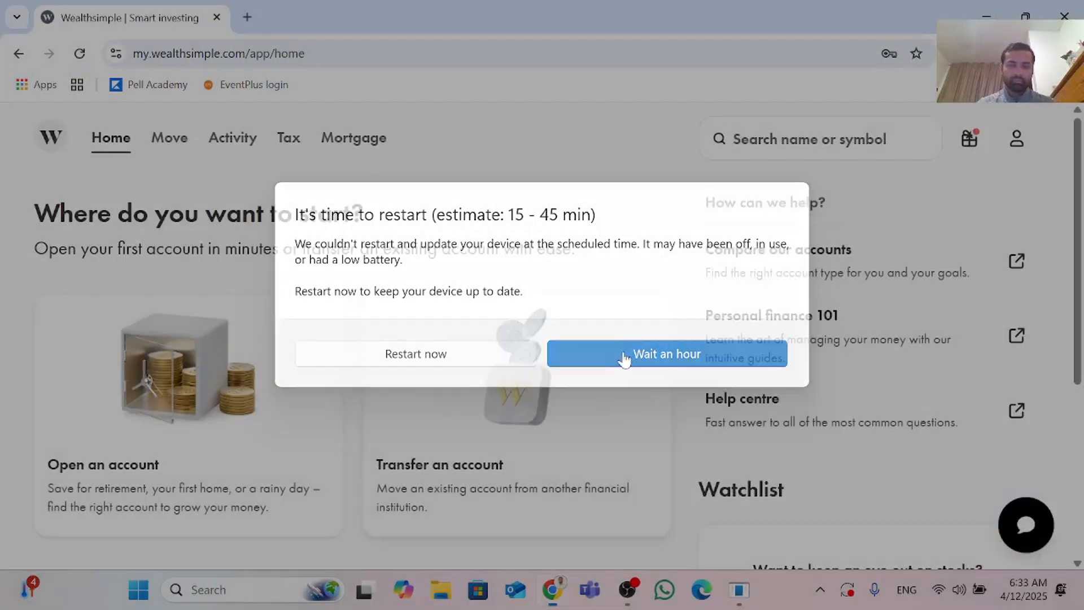
Step: Postpone the system restart prompt, open the Tax section and choose to file your own tax return
{"action": "left_click", "coordinate": [625, 358]}
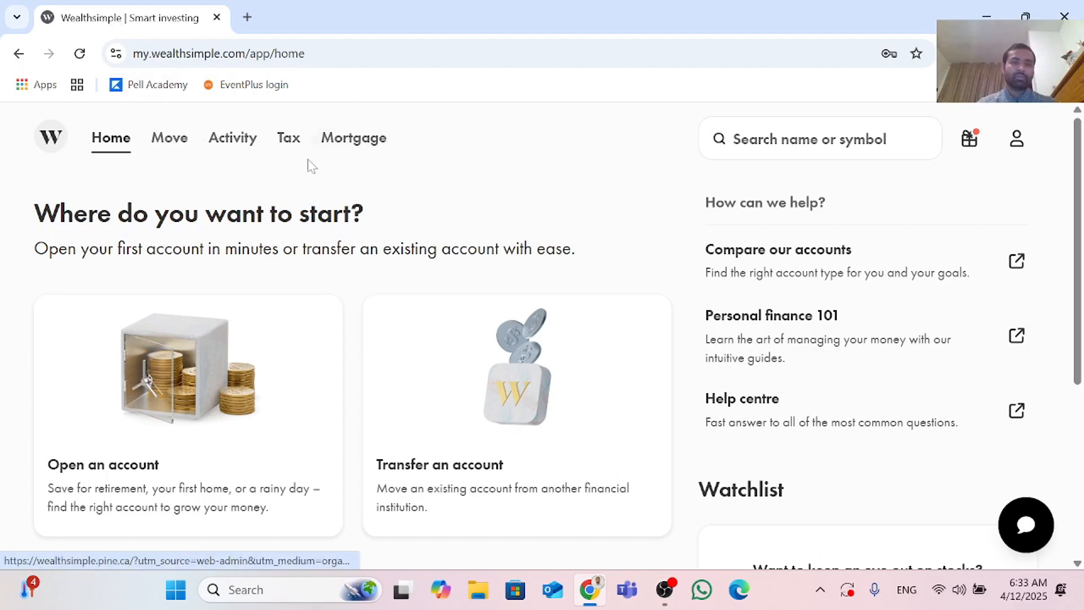
{"action": "left_click", "coordinate": [292, 142]}
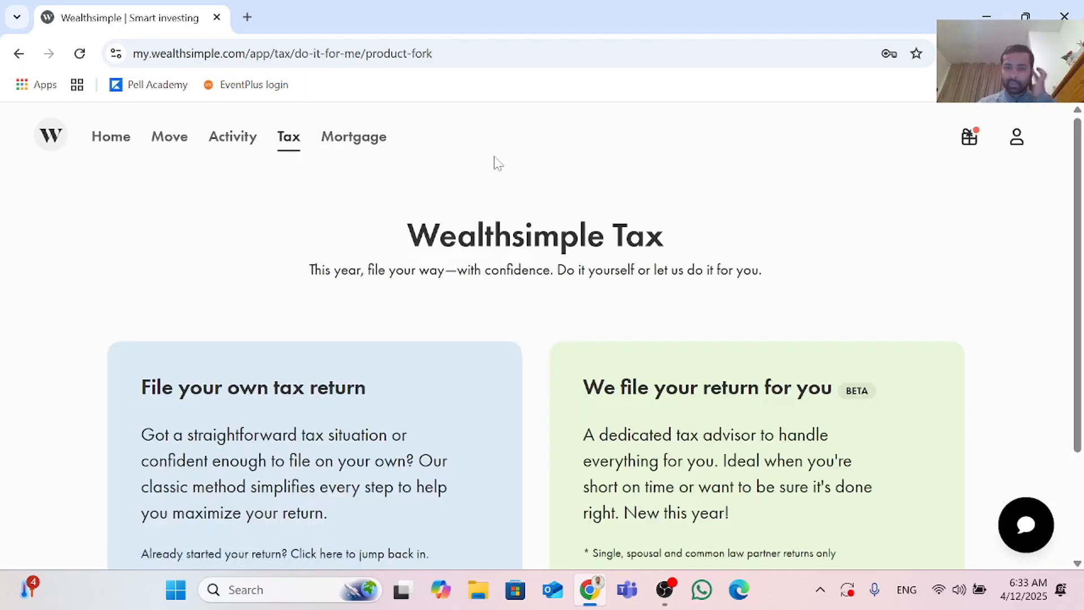
{"action": "scroll", "coordinate": [372, 535], "scroll_direction": "down", "scroll_amount": 3}
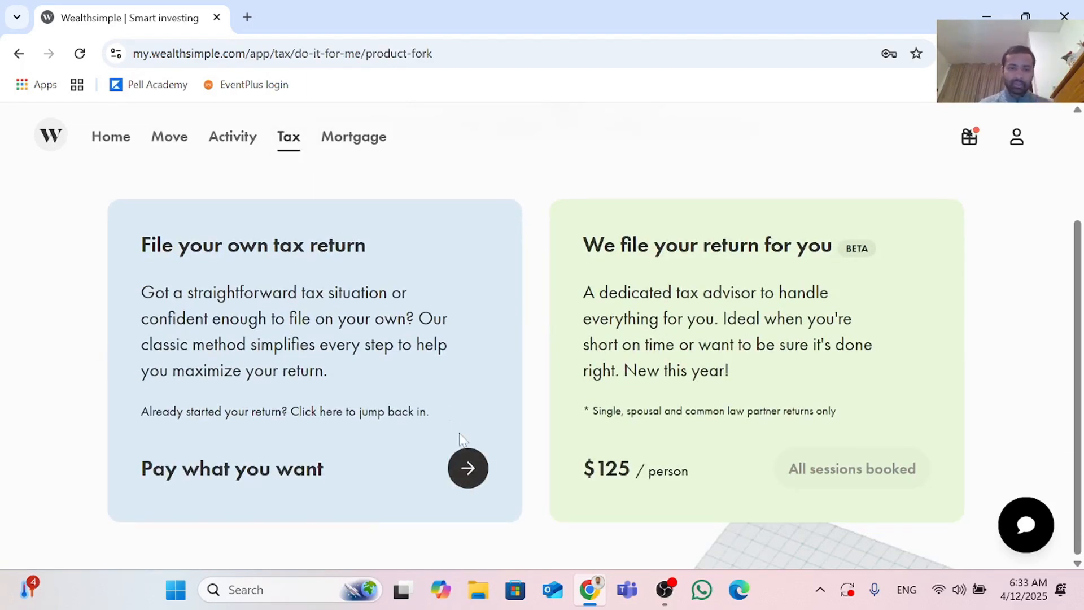
{"action": "left_click", "coordinate": [468, 467]}
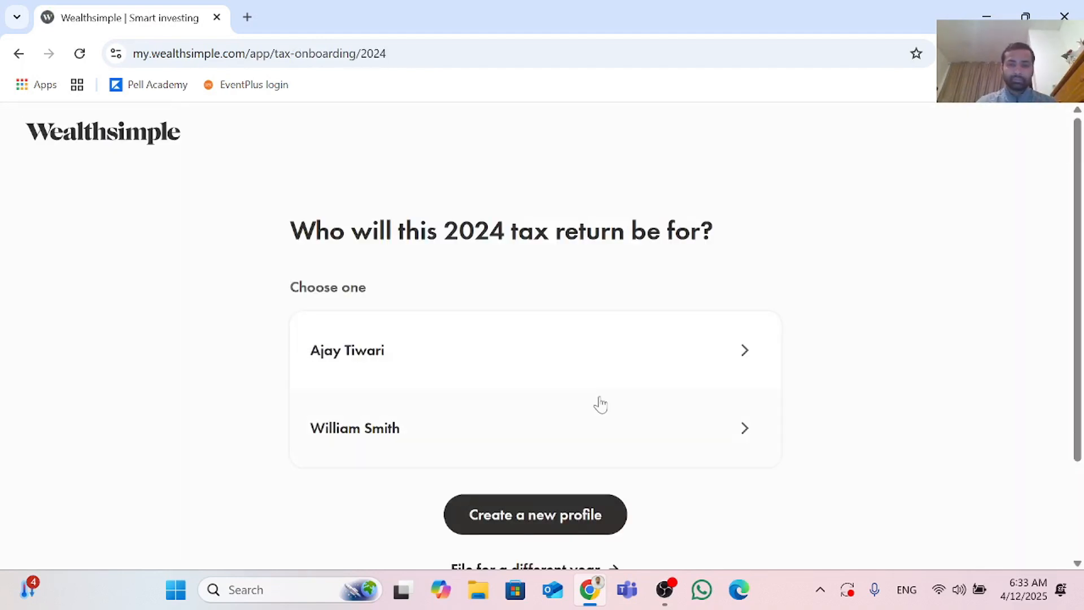
Step: Create a new profile for the 2024 tax return, entering the person's full name
{"action": "left_click", "coordinate": [550, 520]}
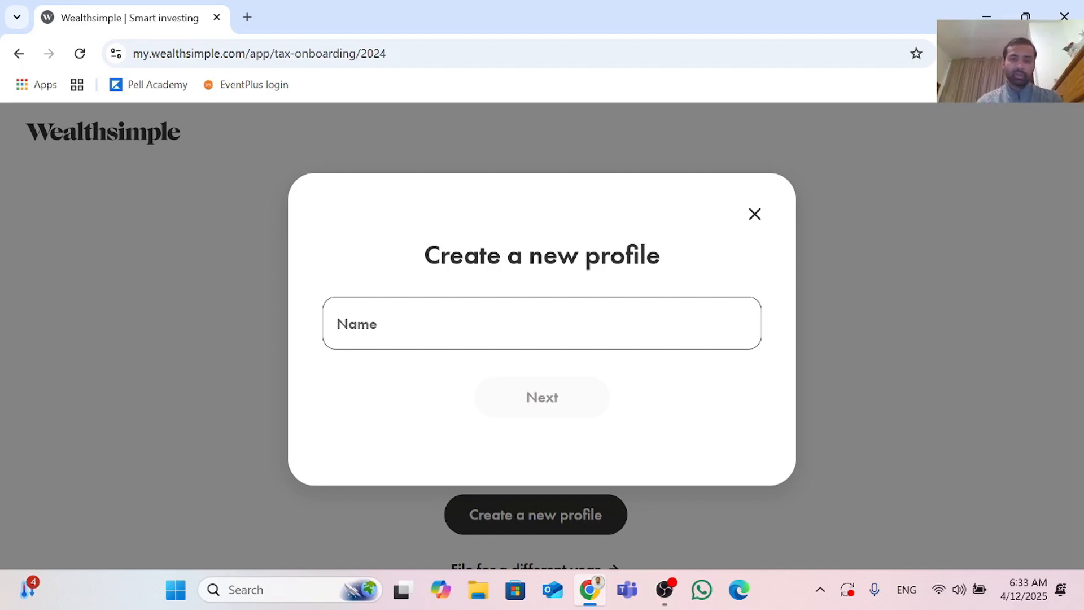
{"action": "left_click", "coordinate": [508, 324]}
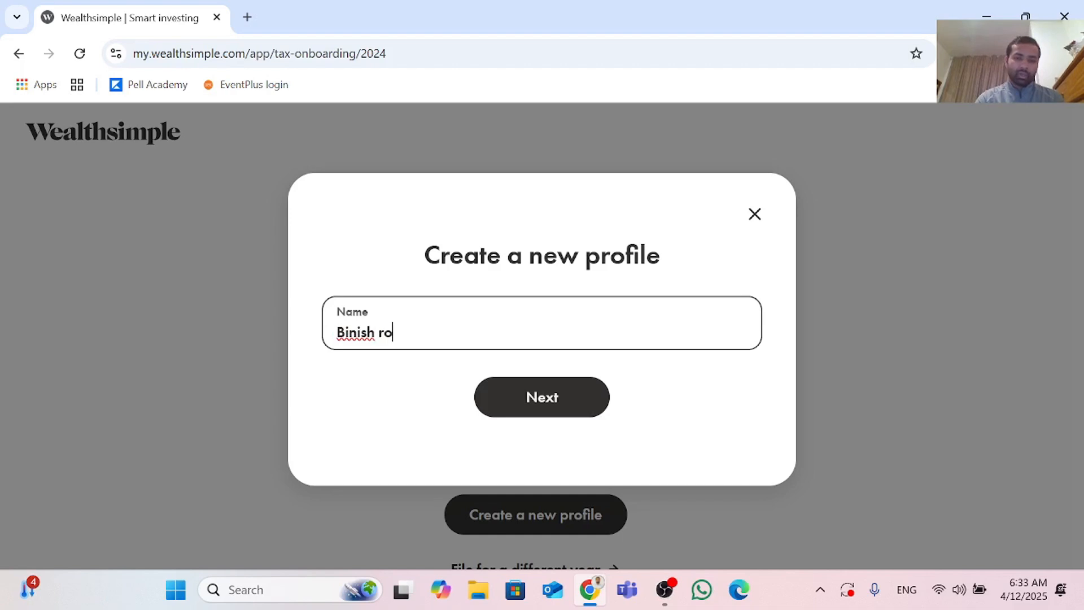
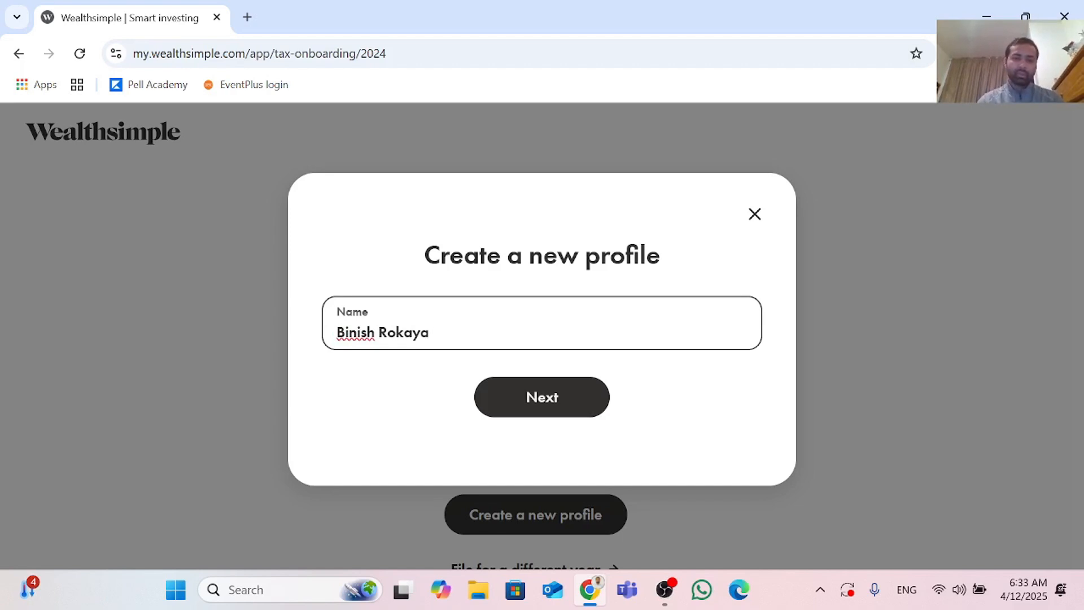
{"action": "left_click", "coordinate": [555, 400]}
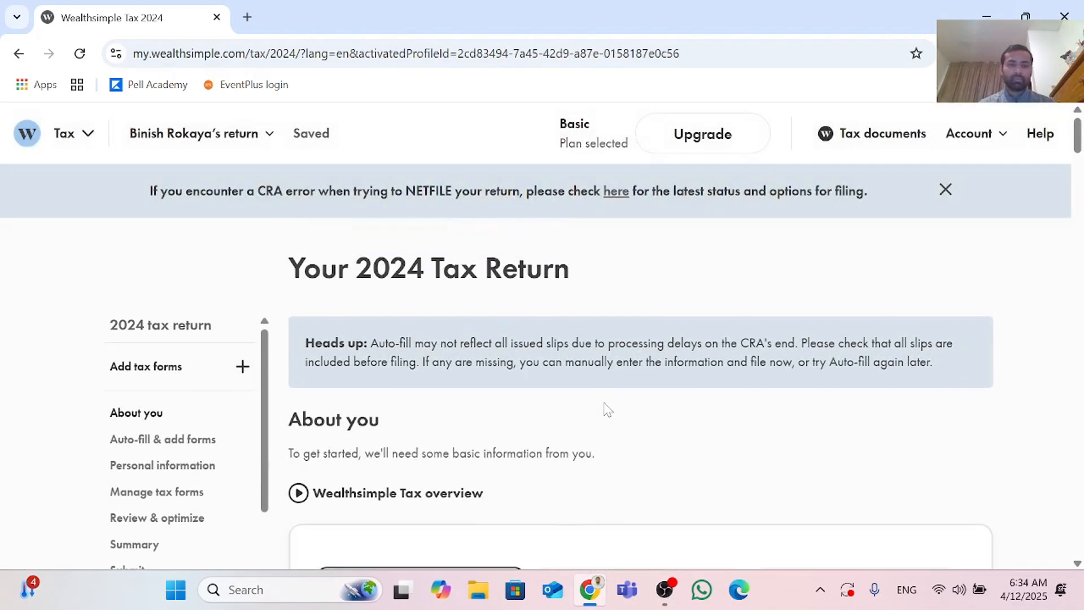
Step: Fill in the taxpayer's first and last name in the About you form
{"action": "scroll", "coordinate": [608, 406], "scroll_direction": "down", "scroll_amount": 1}
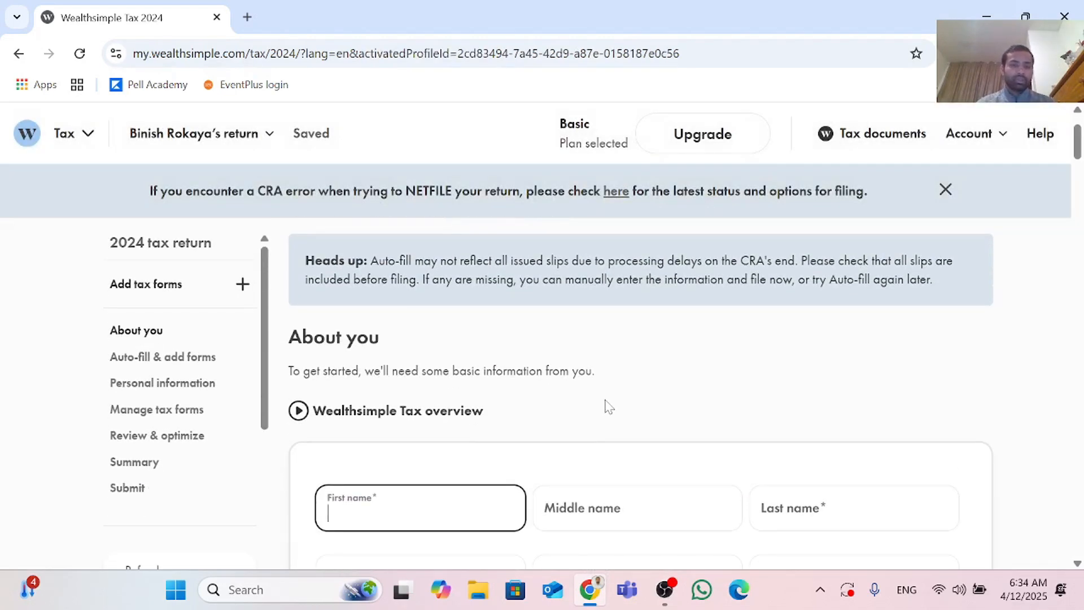
{"action": "scroll", "coordinate": [590, 359], "scroll_direction": "up", "scroll_amount": 1}
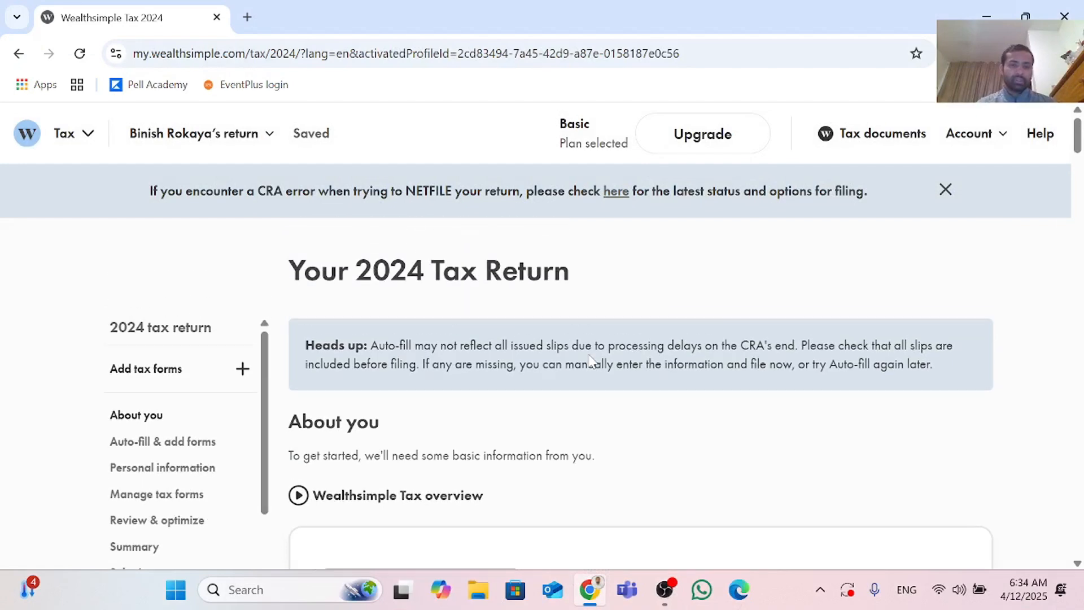
{"action": "scroll", "coordinate": [494, 390], "scroll_direction": "down", "scroll_amount": 1}
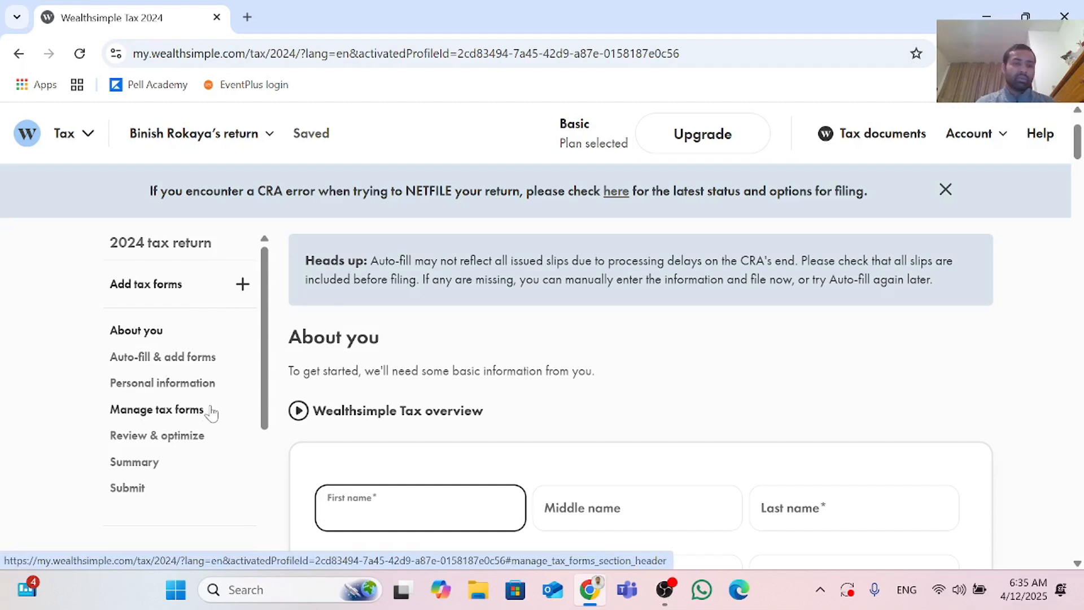
{"action": "scroll", "coordinate": [399, 411], "scroll_direction": "down", "scroll_amount": 1}
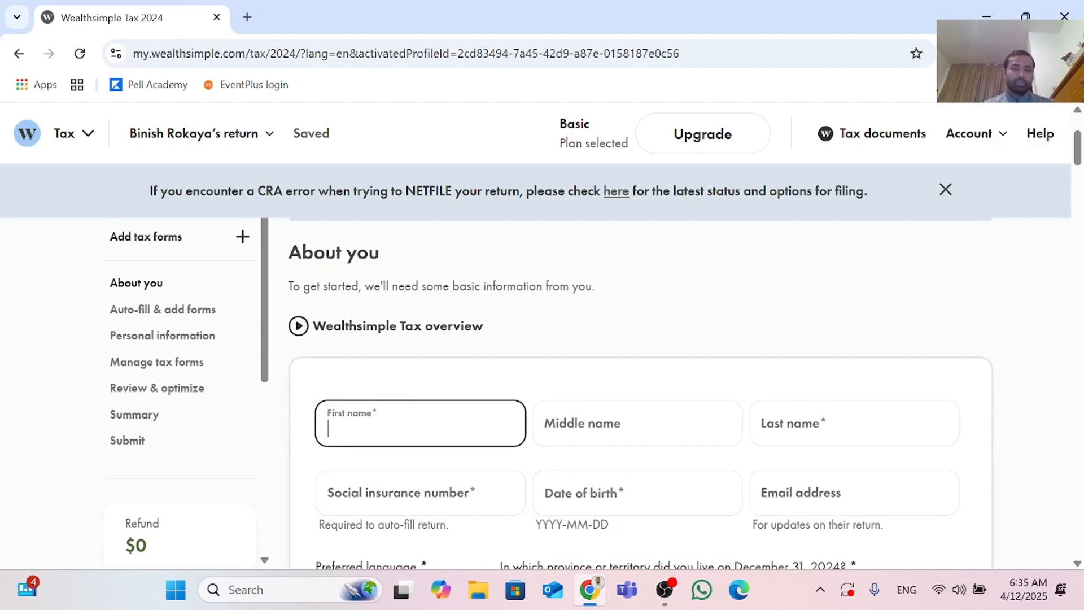
{"action": "scroll", "coordinate": [405, 390], "scroll_direction": "down", "scroll_amount": 1}
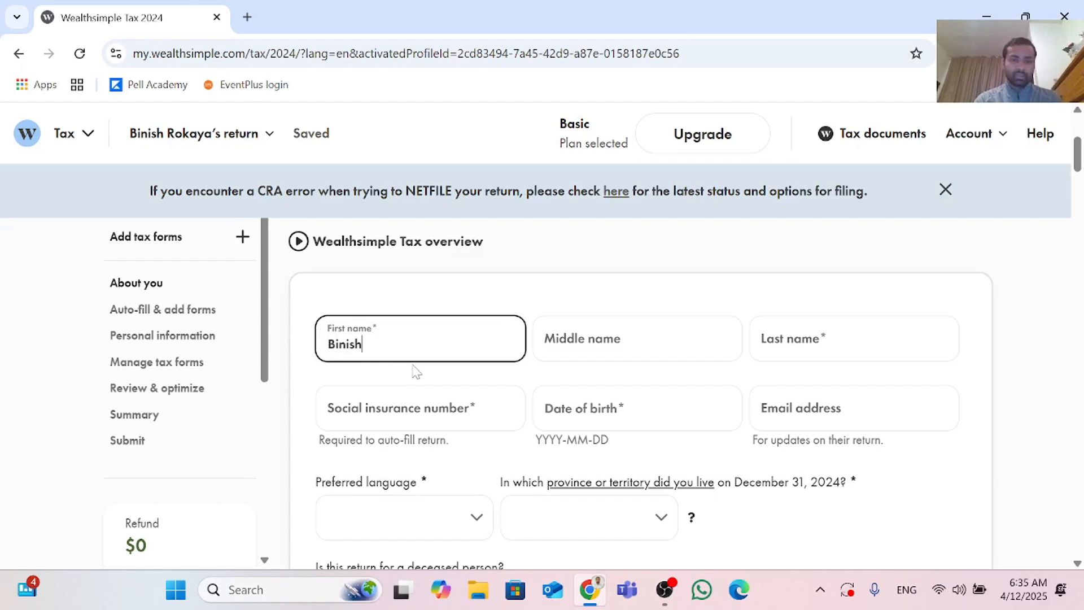
{"action": "key", "text": "Tab"}
{"action": "key", "text": "Tab"}
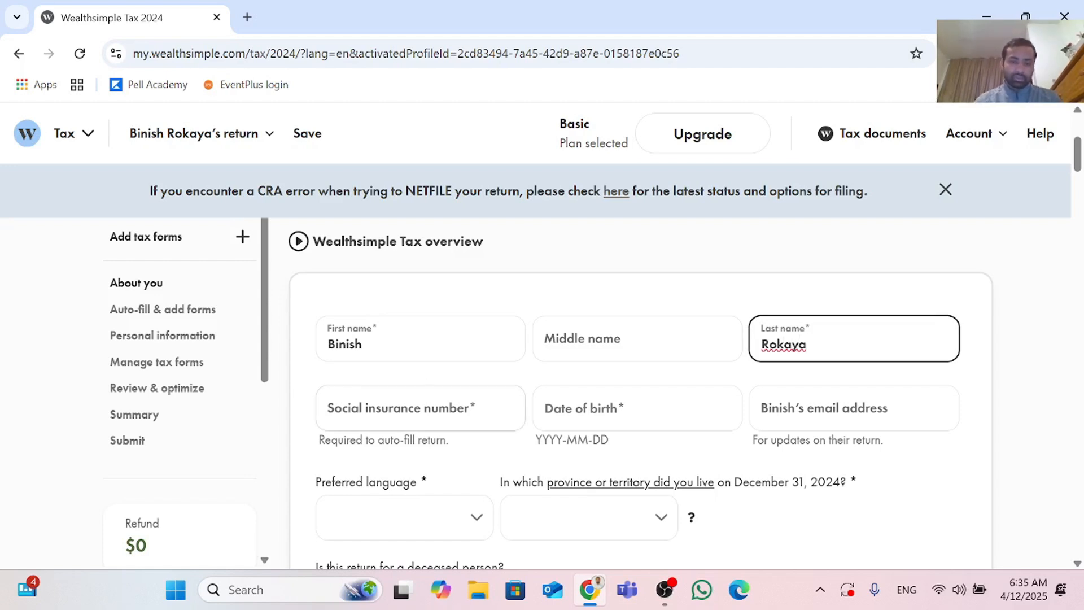
Step: Enter the taxpayer's social insurance number in its field
{"action": "left_click", "coordinate": [424, 404]}
{"action": "scroll", "coordinate": [424, 404], "scroll_direction": "down", "scroll_amount": 1}
{"action": "scroll", "coordinate": [421, 346], "scroll_direction": "down", "scroll_amount": 1}
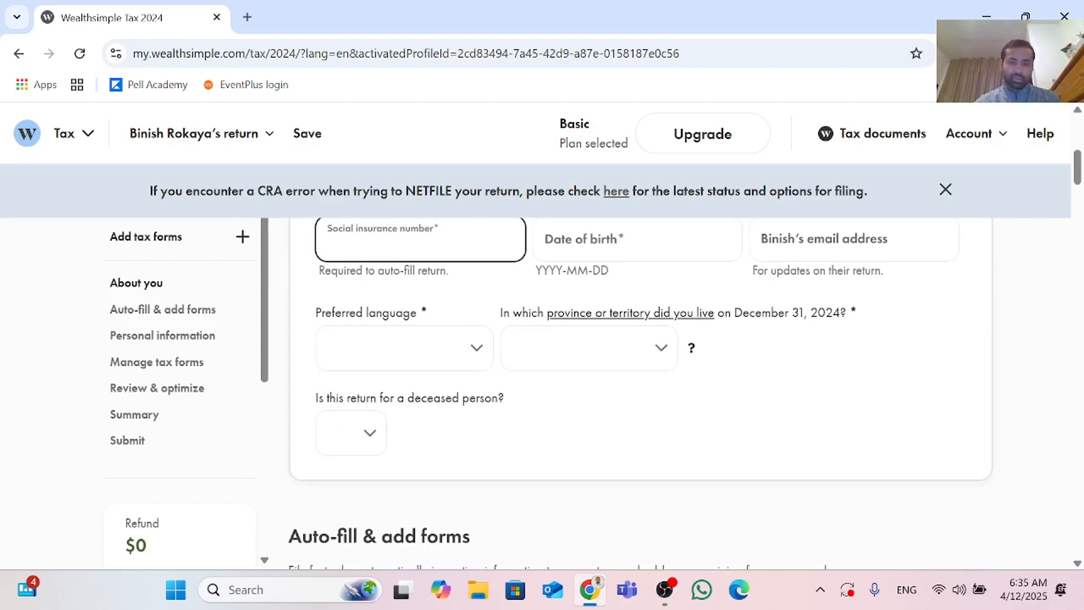
{"action": "scroll", "coordinate": [422, 346], "scroll_direction": "up", "scroll_amount": 1}
{"action": "scroll", "coordinate": [421, 346], "scroll_direction": "down", "scroll_amount": 1}
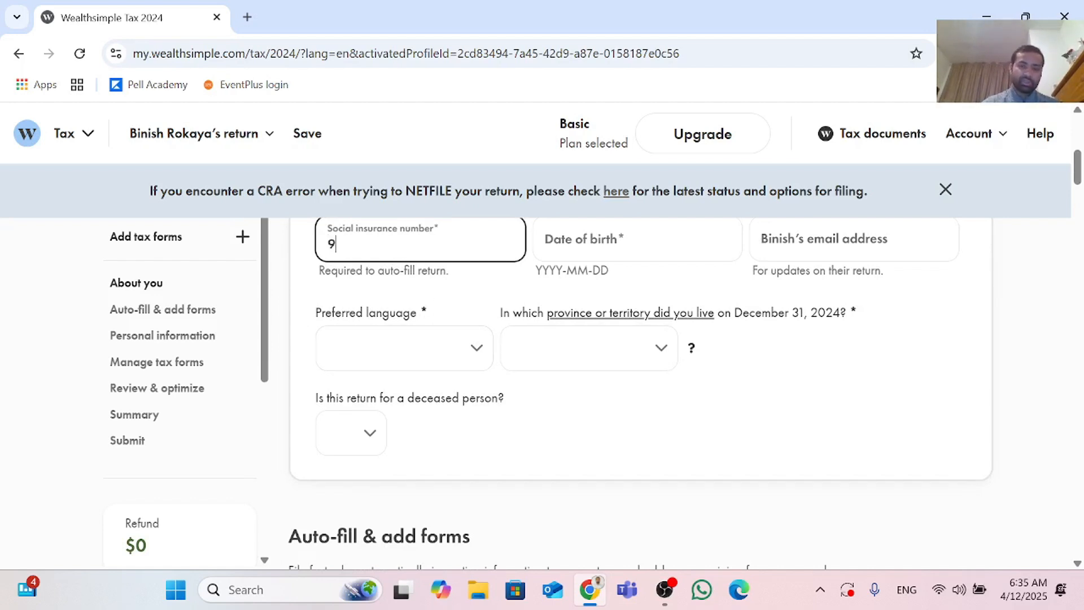
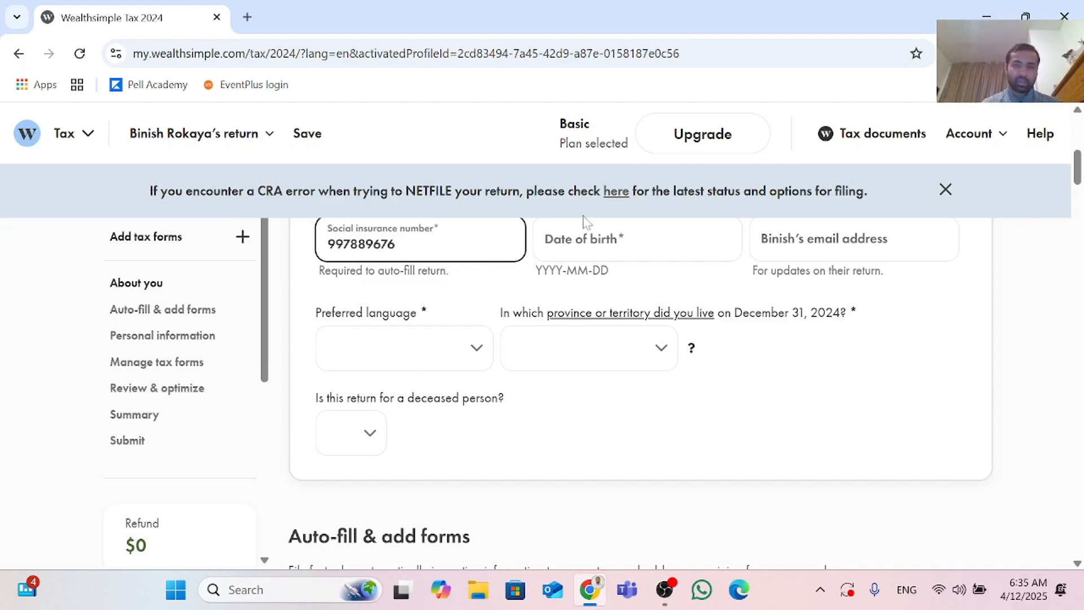
Step: Pick the taxpayer's date of birth from the calendar, navigating through decades, year and month to the day
{"action": "left_click", "coordinate": [655, 249]}
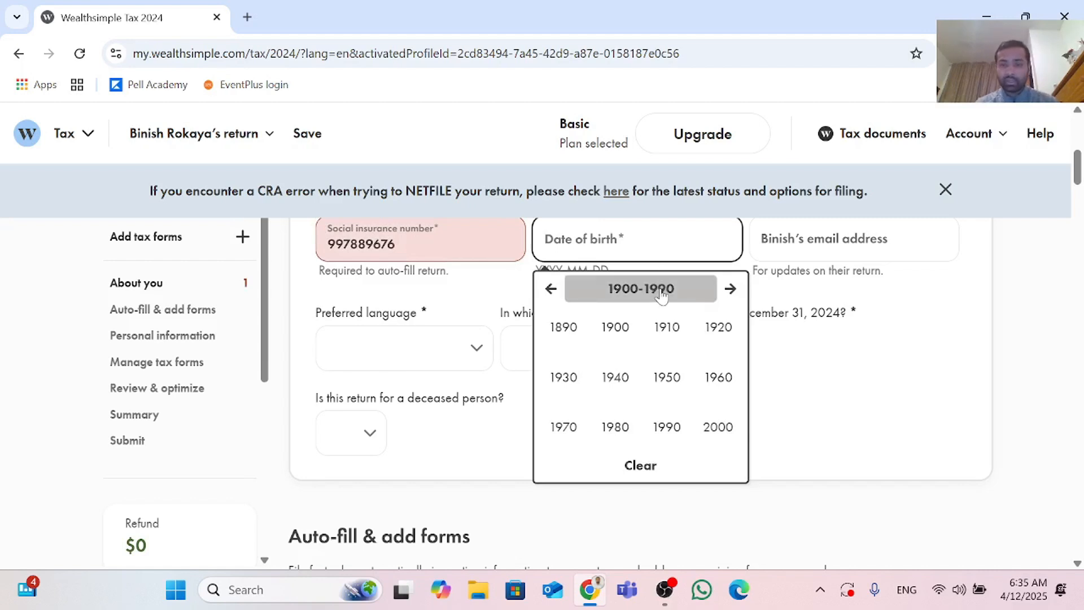
{"action": "left_click", "coordinate": [661, 291]}
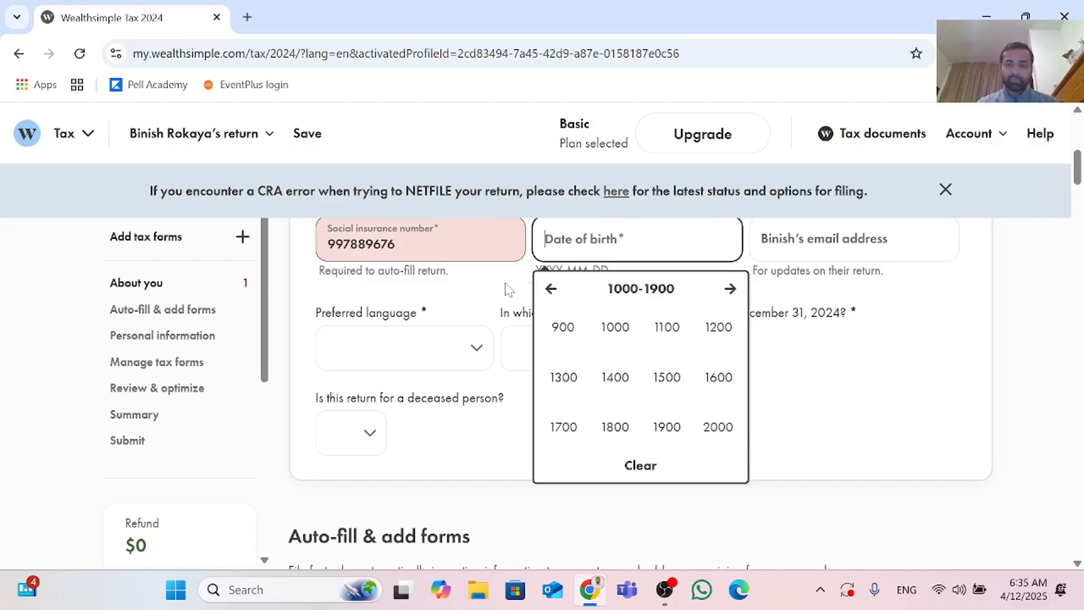
{"action": "left_click", "coordinate": [551, 291]}
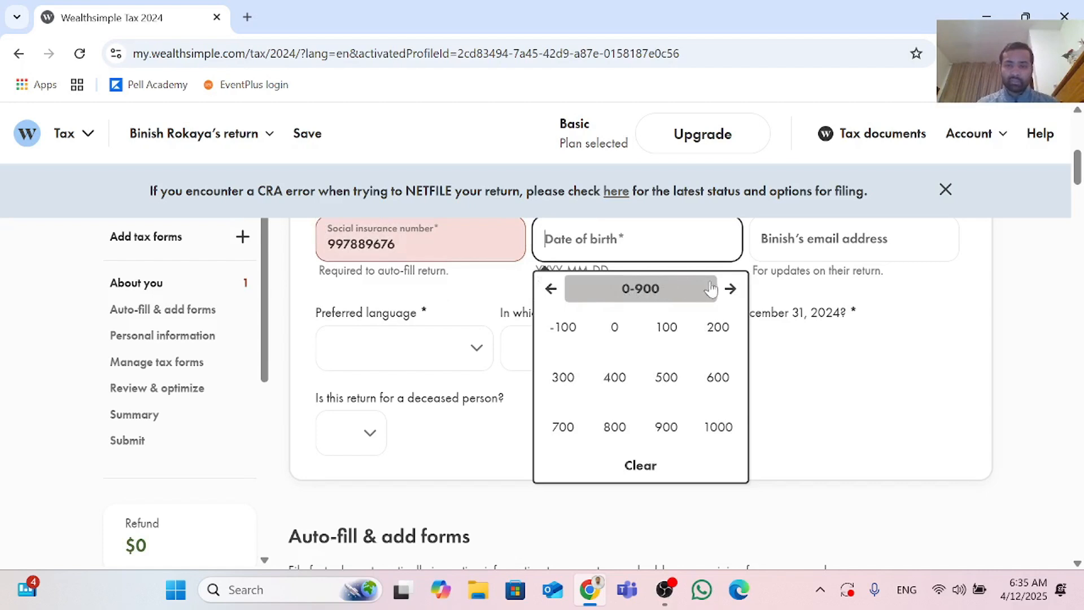
{"action": "left_click", "coordinate": [731, 289]}
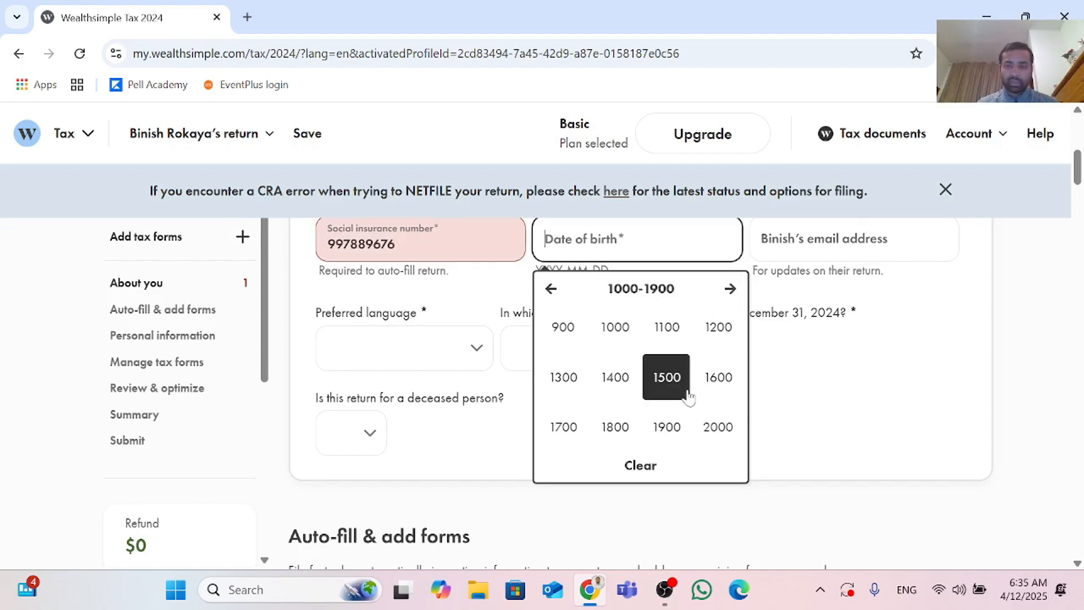
{"action": "left_click", "coordinate": [675, 430]}
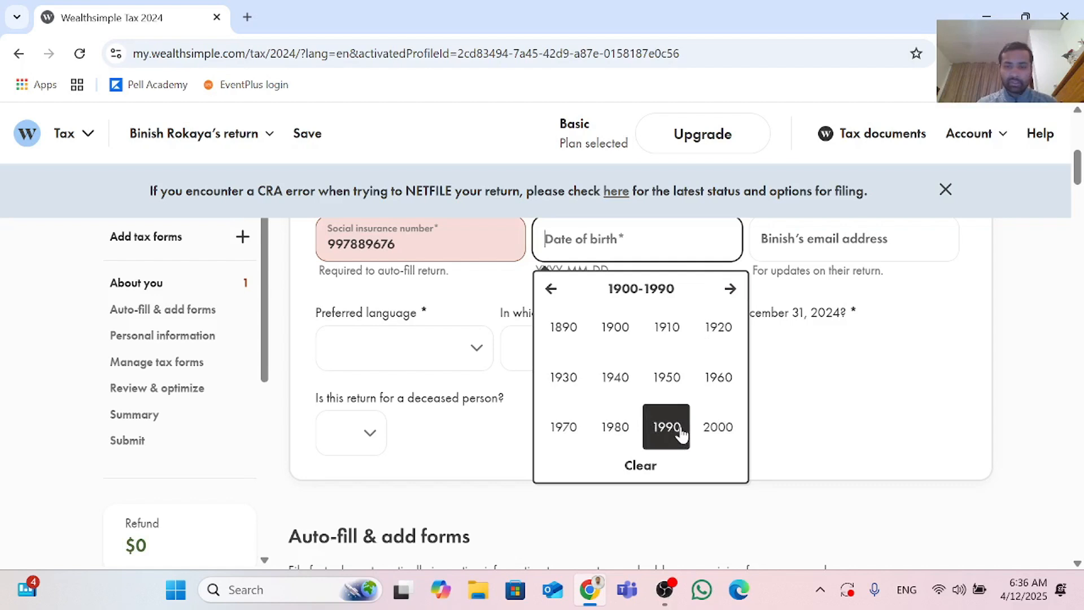
{"action": "left_click", "coordinate": [682, 434]}
{"action": "left_click", "coordinate": [677, 387]}
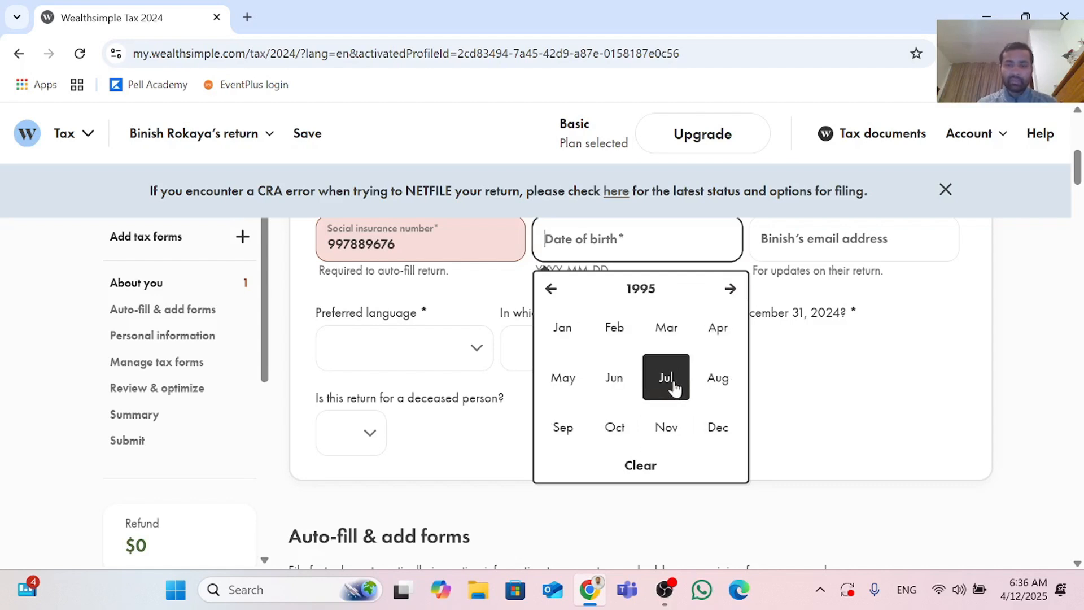
{"action": "left_click", "coordinate": [615, 377]}
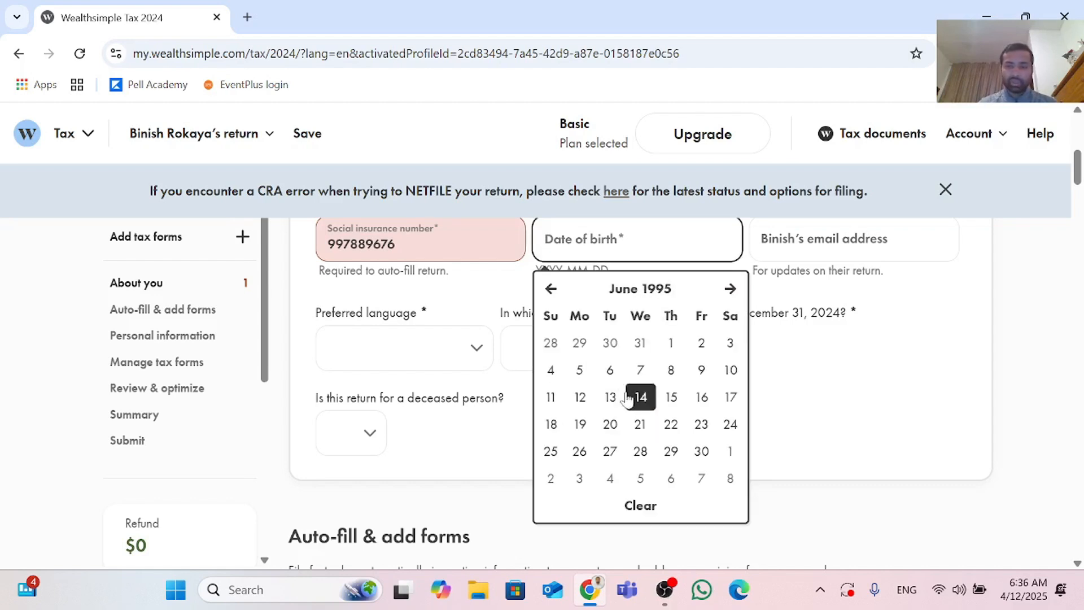
{"action": "left_click", "coordinate": [640, 370]}
Step: Enter the taxpayer's e-mail address in the email address field
{"action": "left_click", "coordinate": [852, 243]}
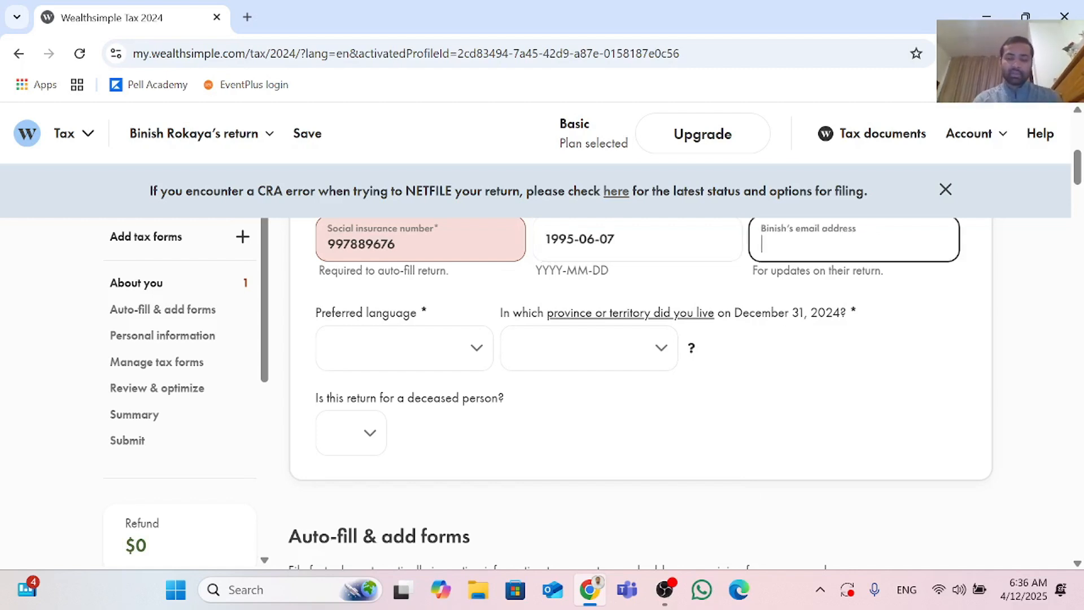
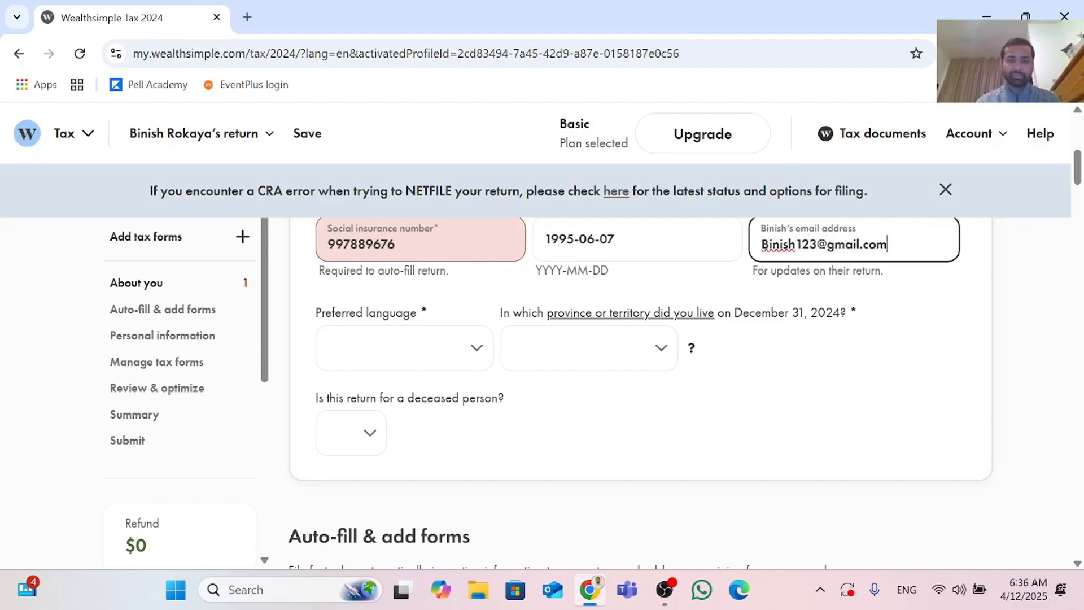
Step: Set the preferred language to English and the province of residence on December 31, 2024 to Ontario
{"action": "left_click", "coordinate": [435, 366]}
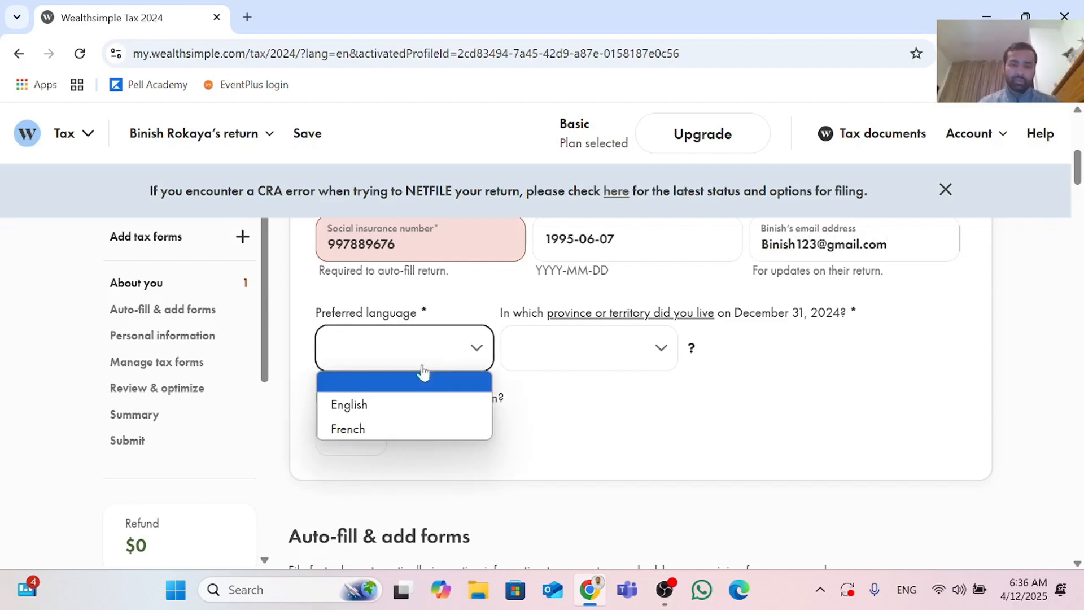
{"action": "left_click", "coordinate": [394, 401]}
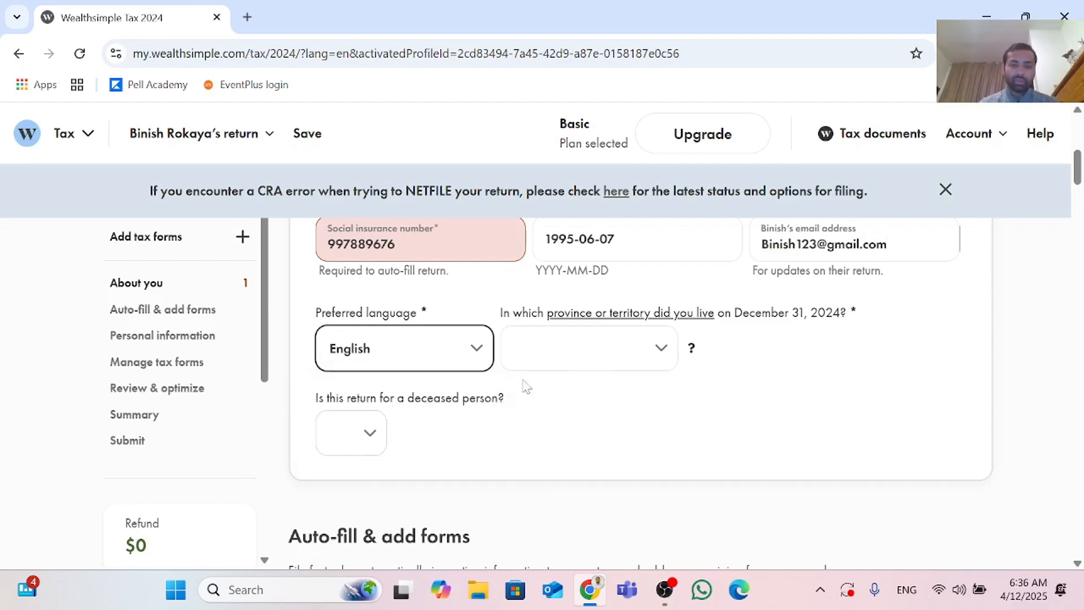
{"action": "left_click", "coordinate": [662, 356]}
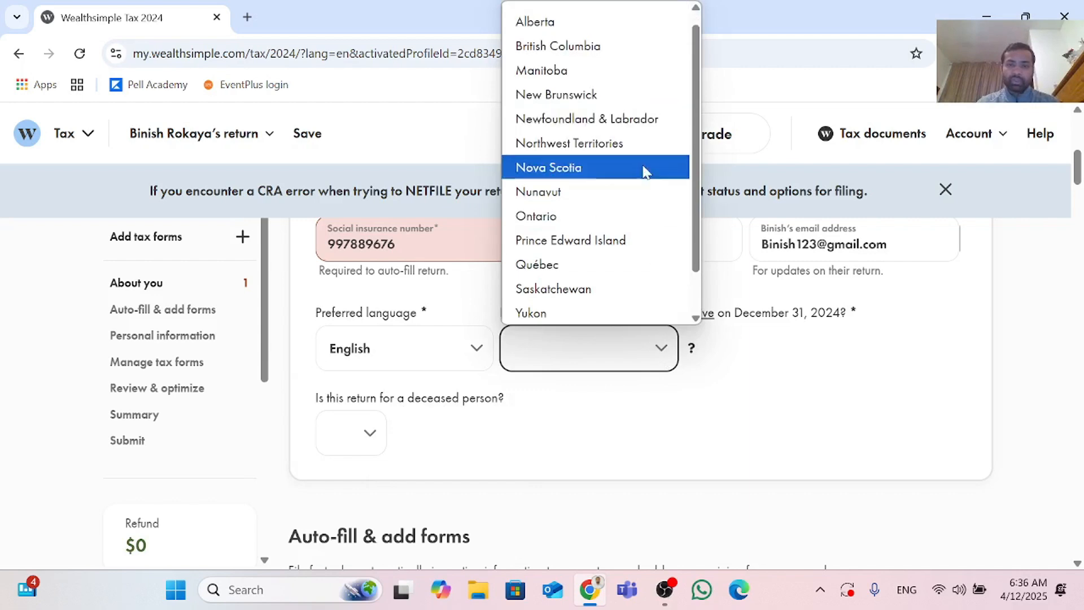
{"action": "left_click", "coordinate": [641, 219]}
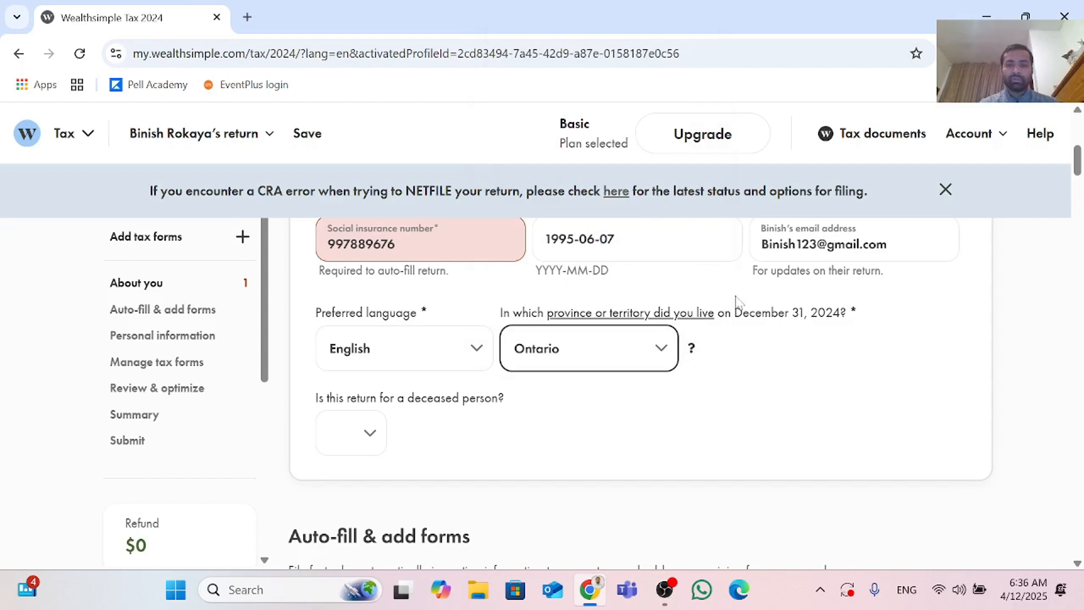
Step: Answer No to whether this return is for a deceased person
{"action": "scroll", "coordinate": [734, 303], "scroll_direction": "down", "scroll_amount": 3}
{"action": "scroll", "coordinate": [732, 303], "scroll_direction": "up", "scroll_amount": 1}
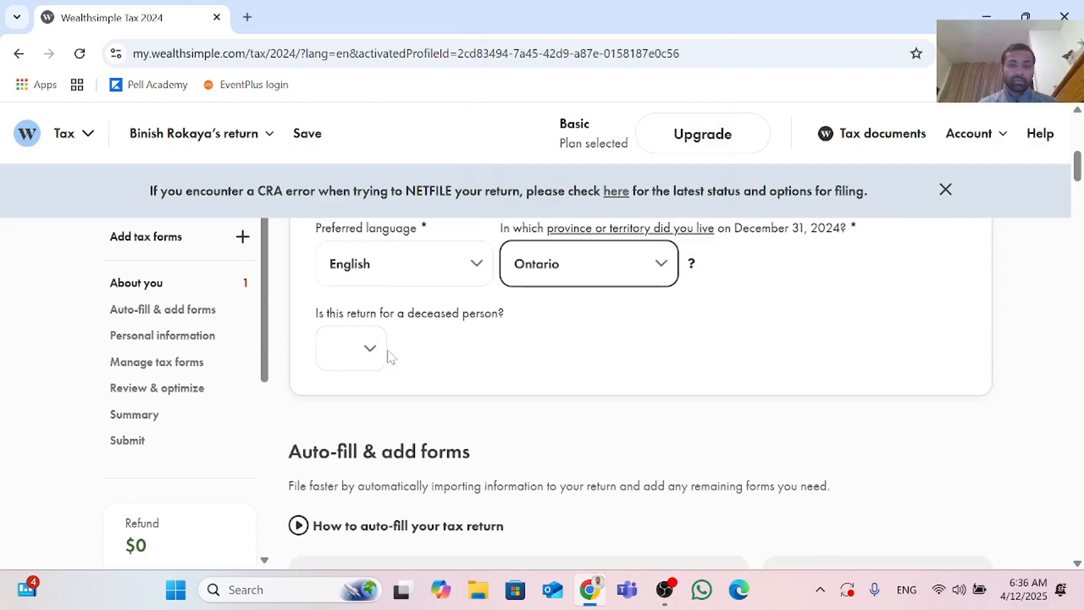
{"action": "left_click", "coordinate": [370, 350]}
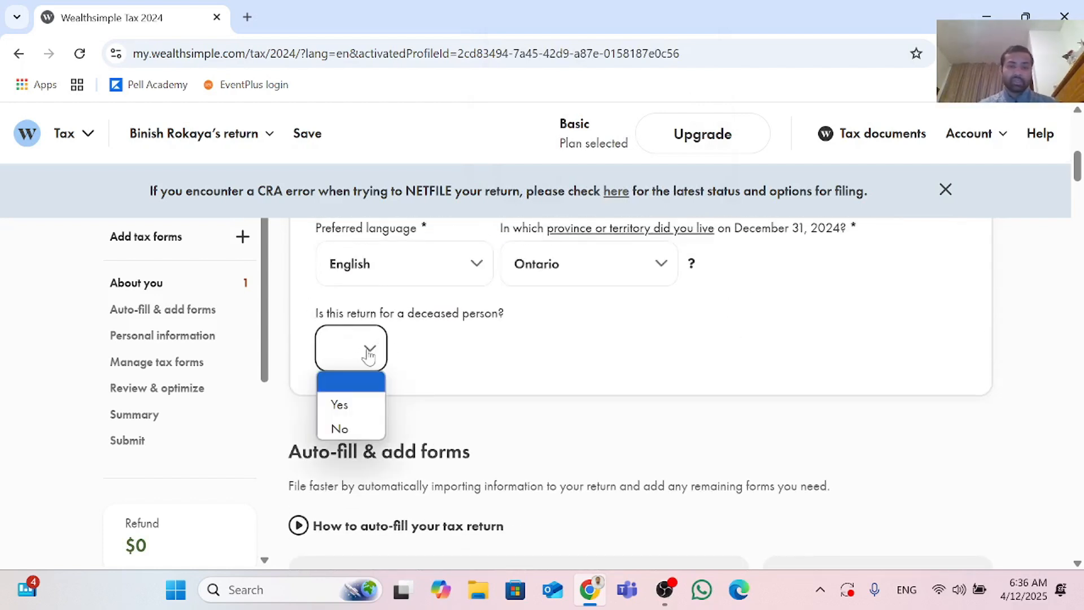
{"action": "left_click", "coordinate": [360, 421]}
Step: Scroll through the Auto-fill & add forms and NETFILE Access Code sections to review them
{"action": "scroll", "coordinate": [364, 398], "scroll_direction": "down", "scroll_amount": 3}
{"action": "scroll", "coordinate": [363, 399], "scroll_direction": "down", "scroll_amount": 1}
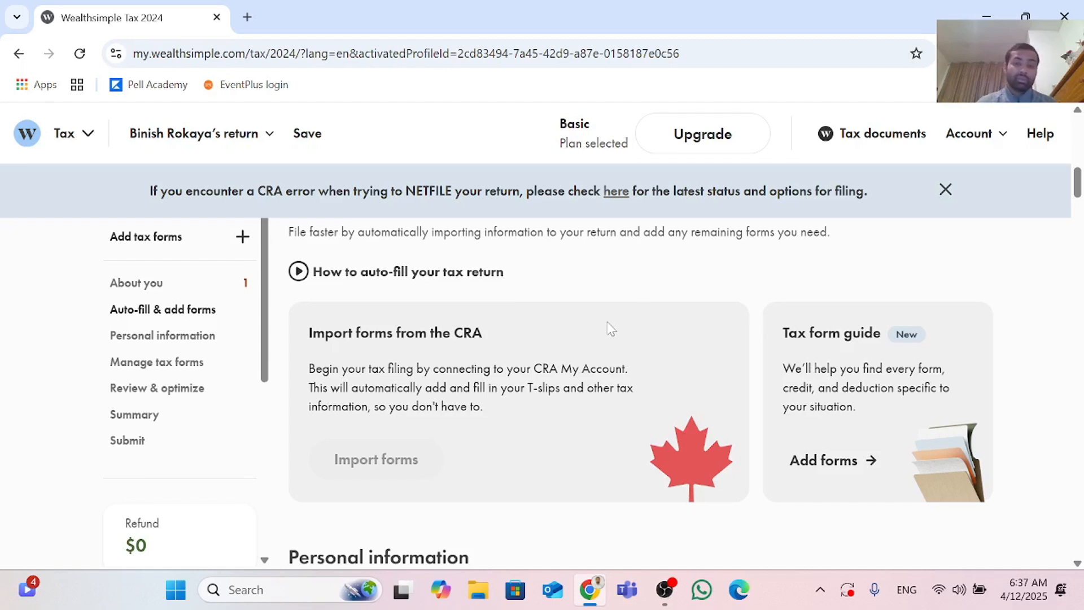
{"action": "scroll", "coordinate": [455, 455], "scroll_direction": "down", "scroll_amount": 1}
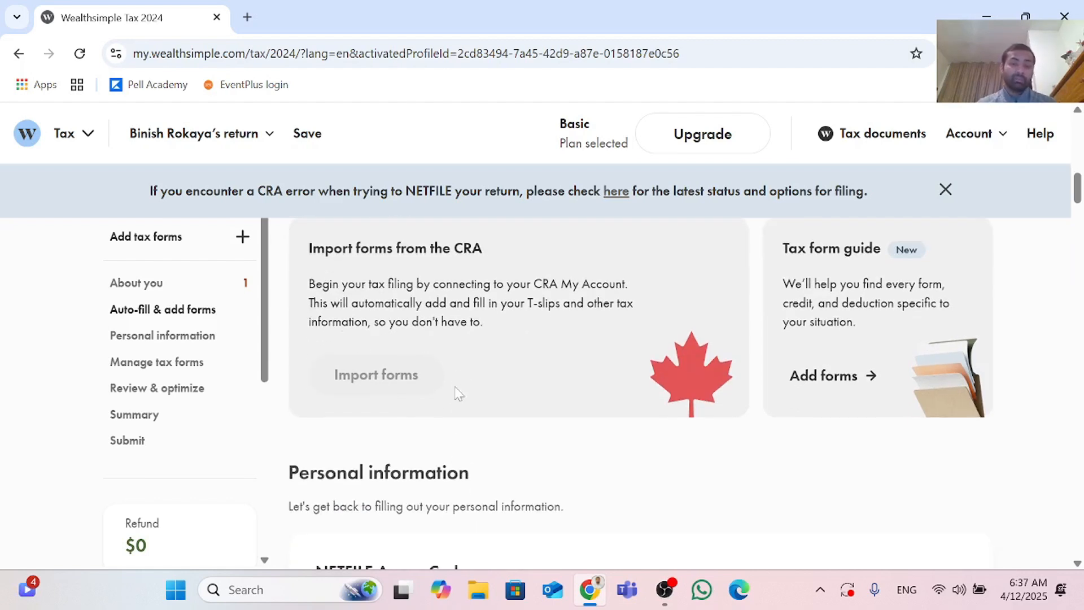
{"action": "scroll", "coordinate": [435, 389], "scroll_direction": "up", "scroll_amount": 1}
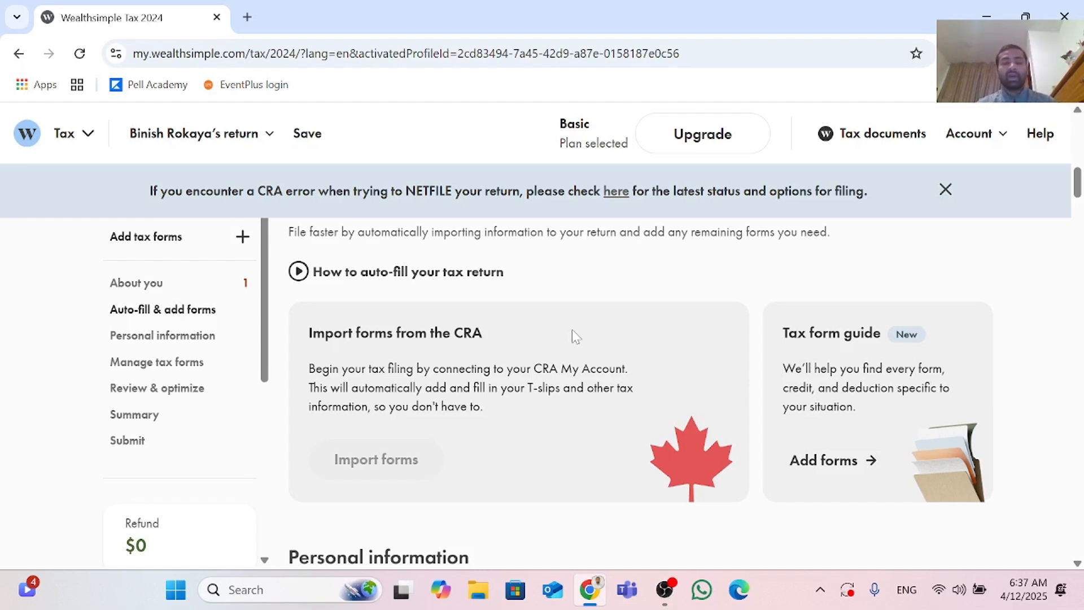
{"action": "scroll", "coordinate": [572, 333], "scroll_direction": "down", "scroll_amount": 2}
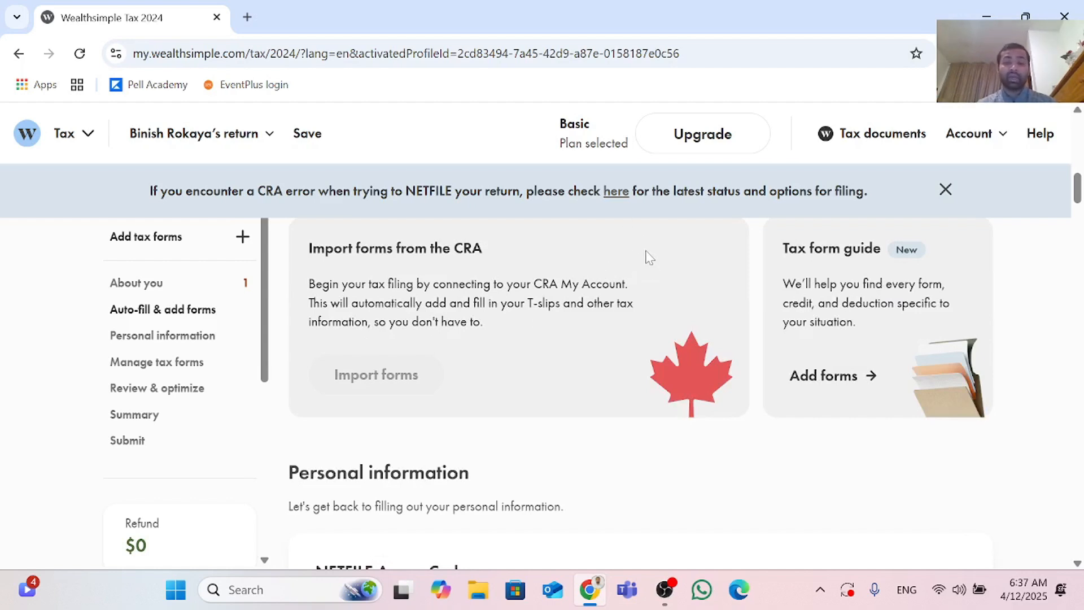
{"action": "scroll", "coordinate": [636, 288], "scroll_direction": "down", "scroll_amount": 5}
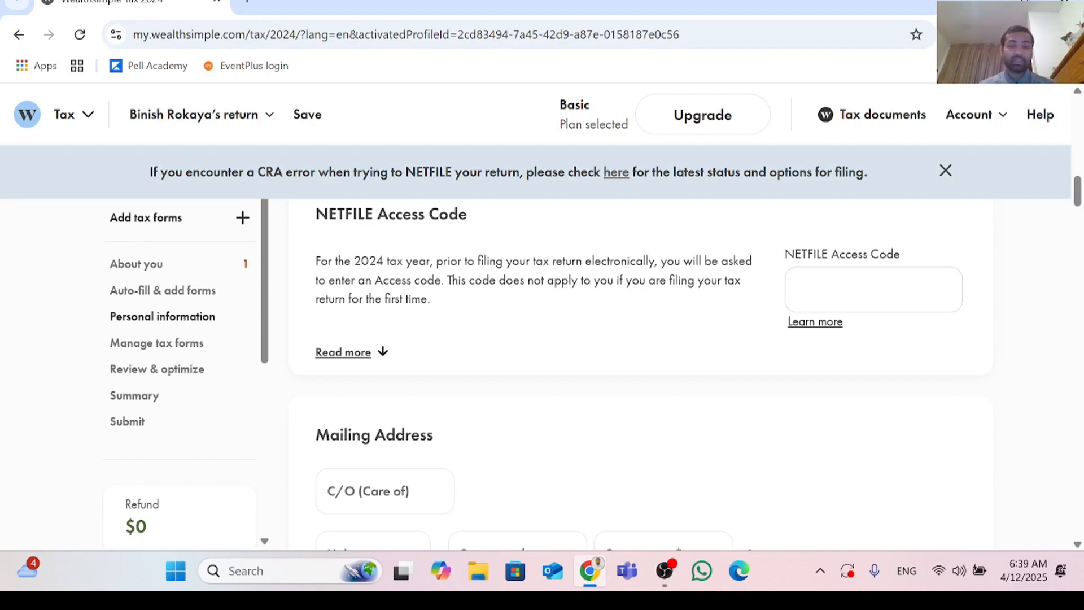
{"action": "scroll", "coordinate": [838, 303], "scroll_direction": "down", "scroll_amount": 4}
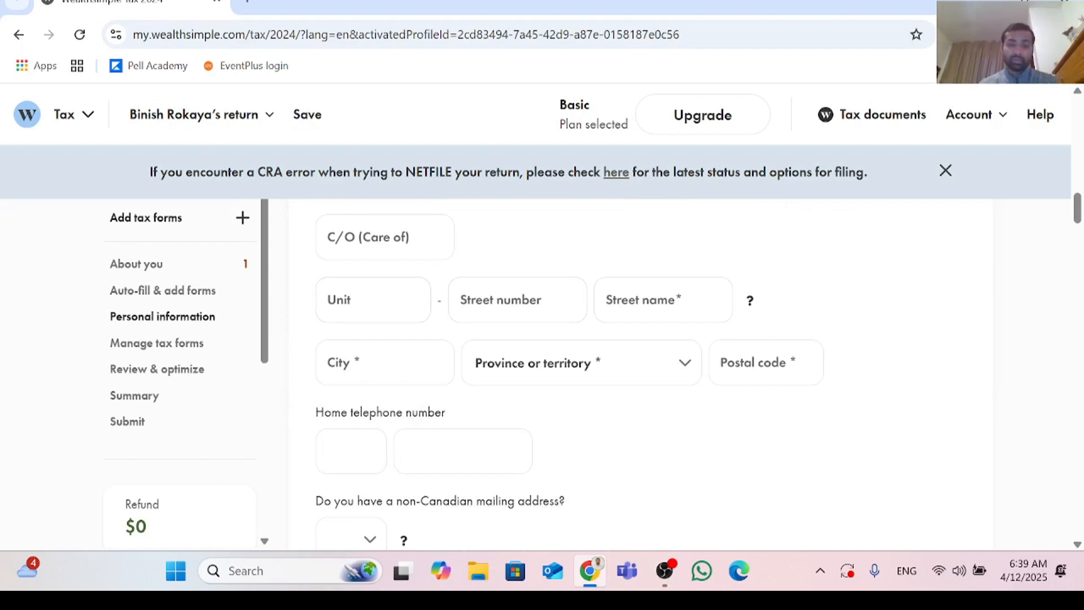
Step: Fill in the mailing address's street number, street name and city
{"action": "left_click", "coordinate": [509, 300]}
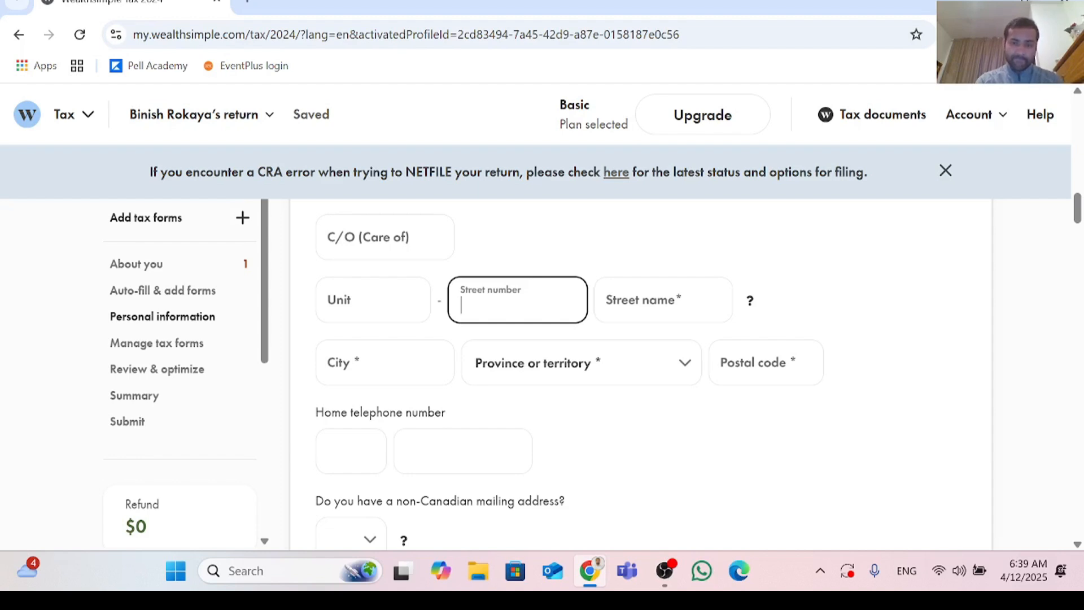
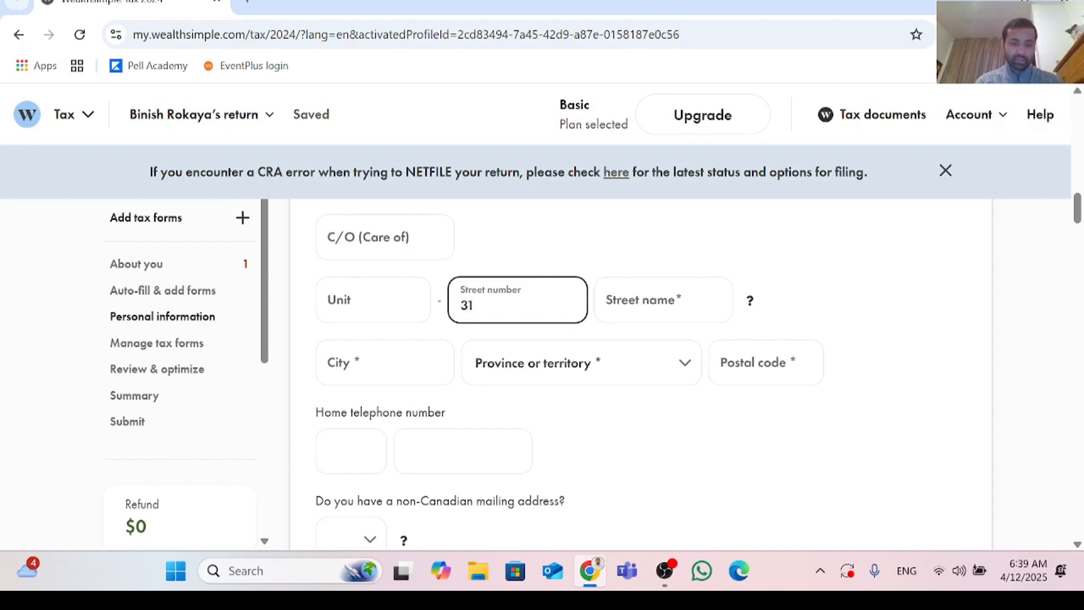
{"action": "key", "text": "Tab"}
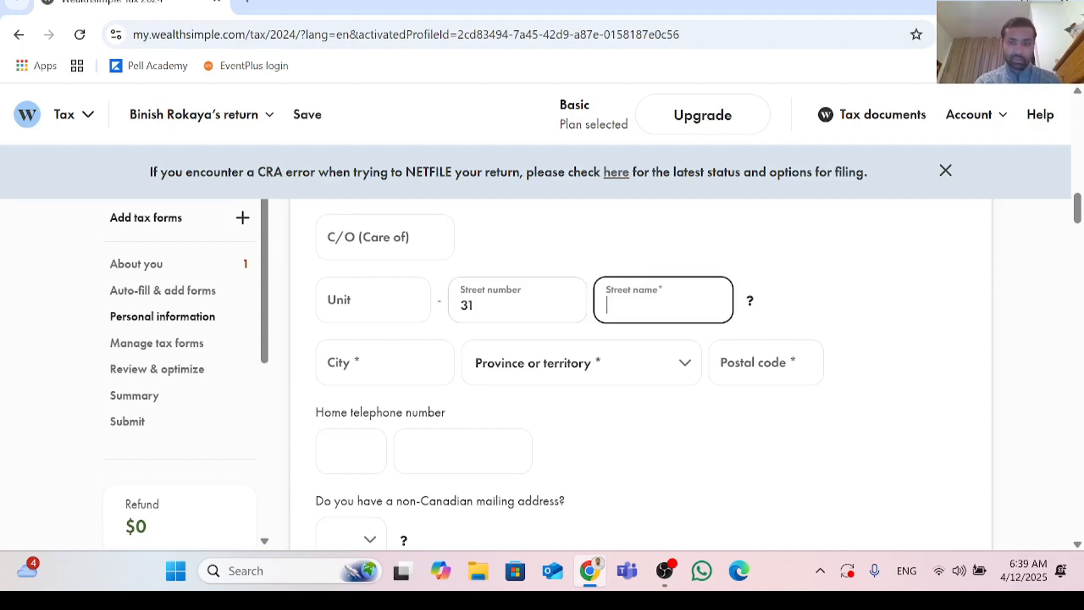
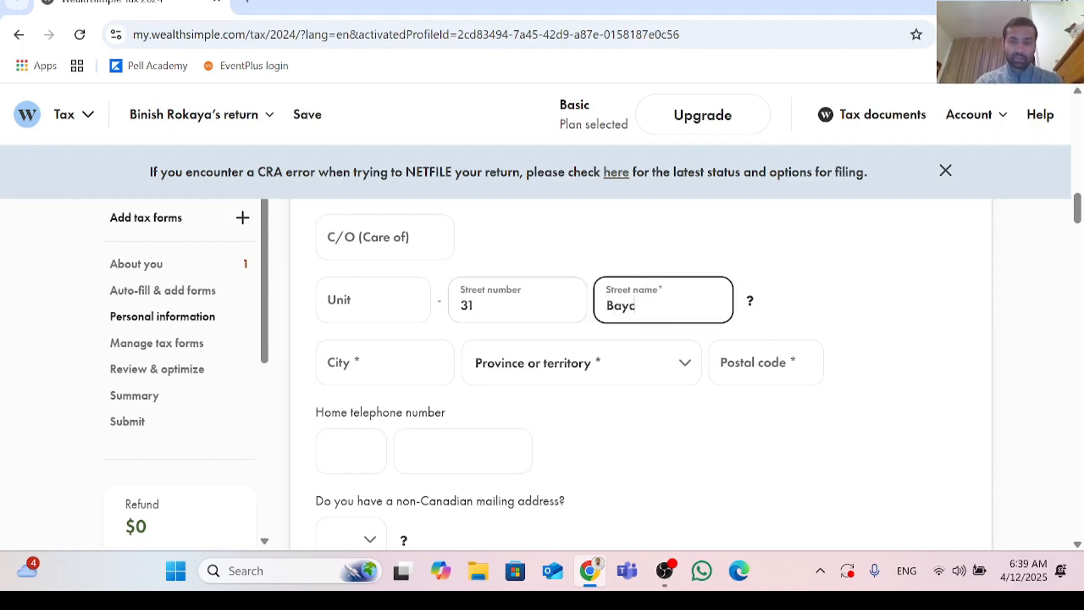
{"action": "key", "text": "Tab"}
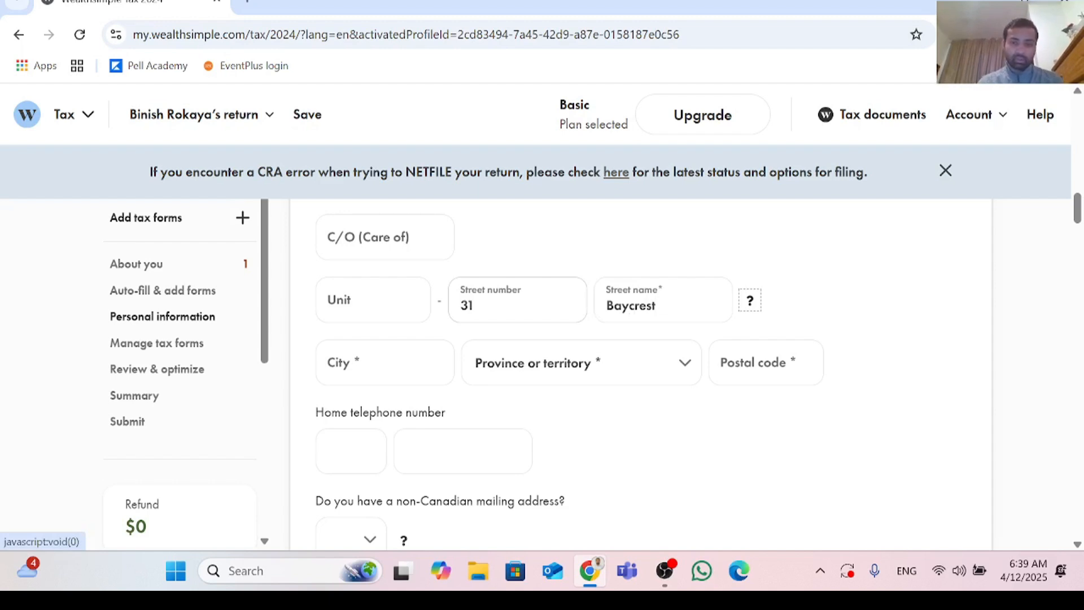
{"action": "key", "text": "Tab"}
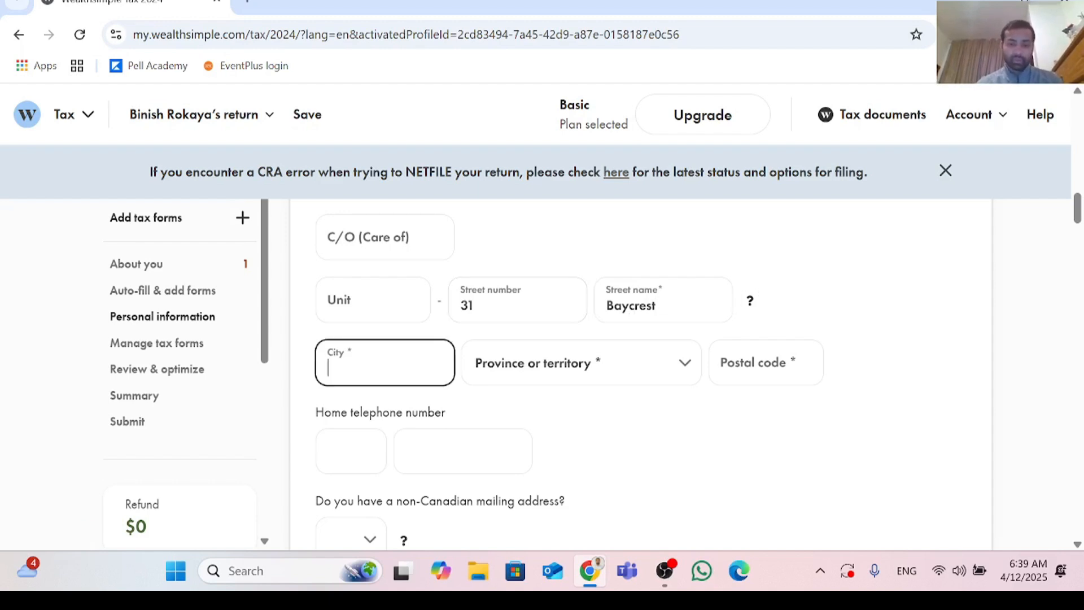
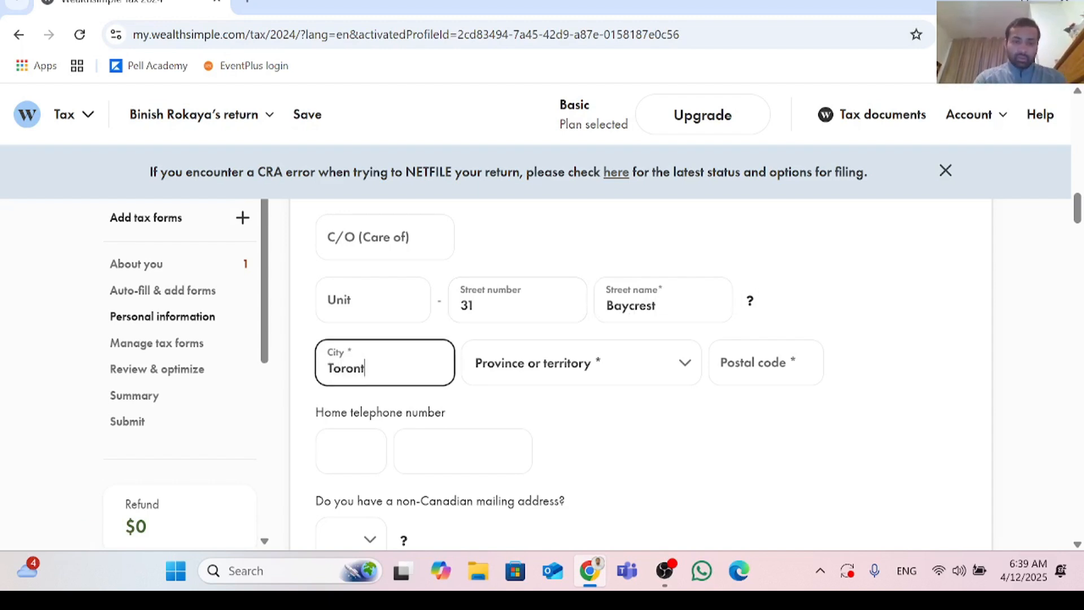
{"action": "key", "text": "Tab"}
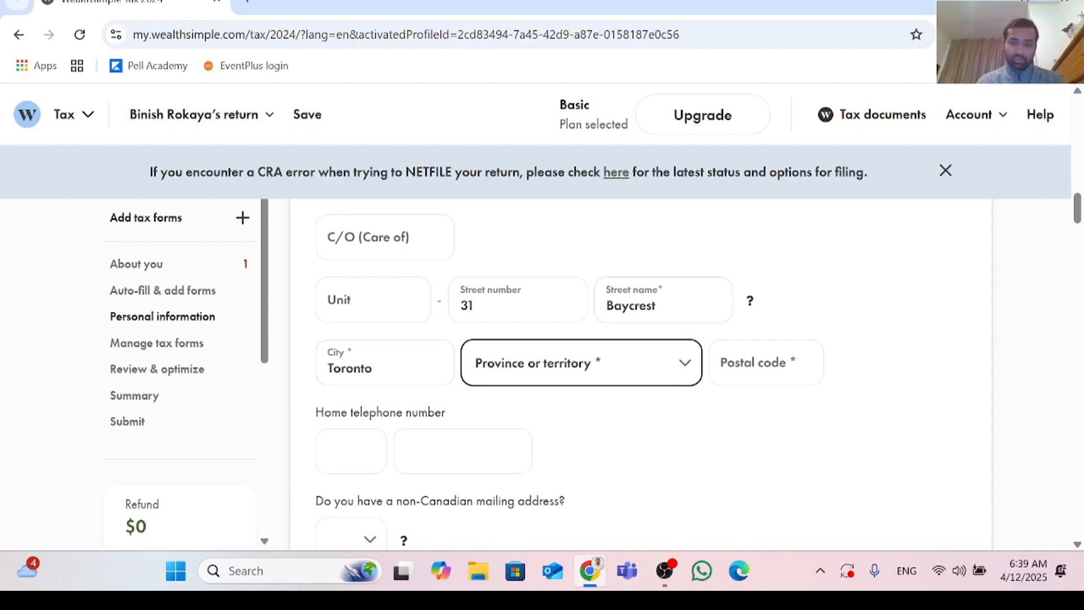
Step: Set the mailing address's province to Ontario and enter the postal code
{"action": "left_click", "coordinate": [683, 362]}
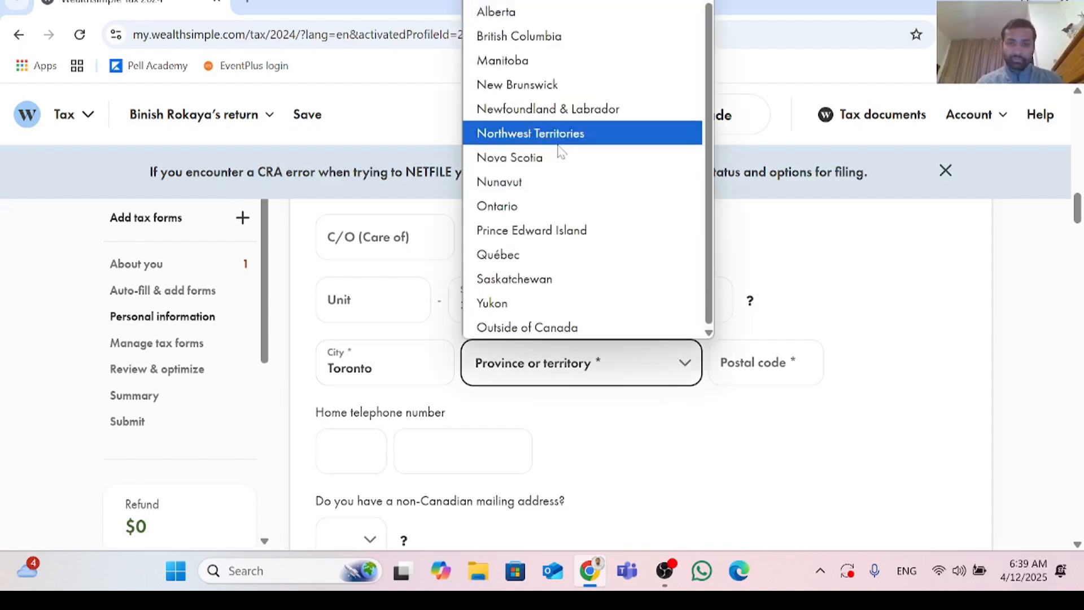
{"action": "left_click", "coordinate": [556, 206]}
{"action": "key", "text": "Tab"}
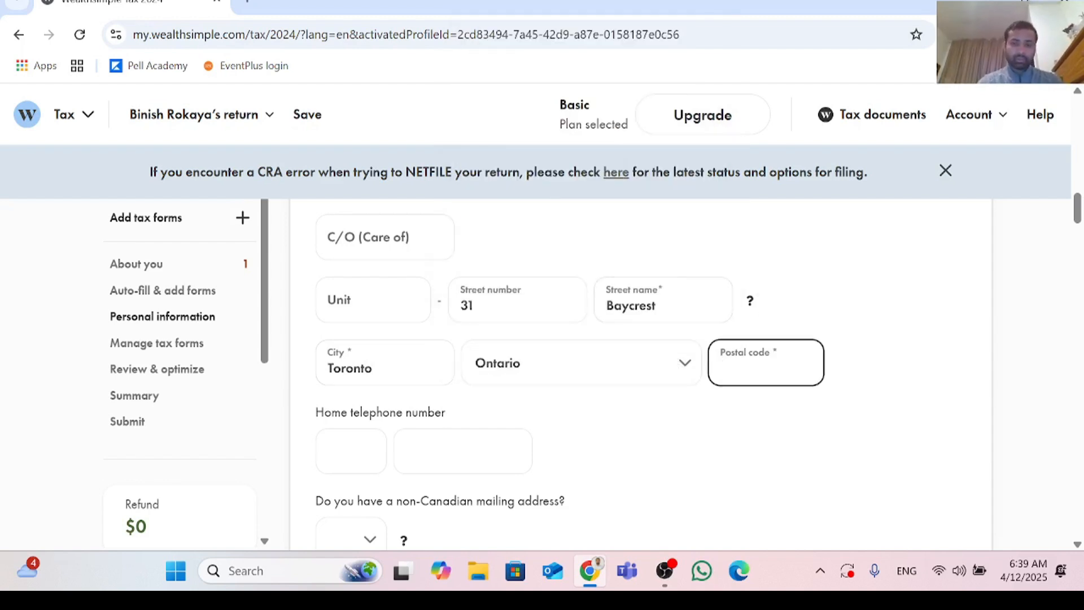
{"action": "type", "text": "M"}
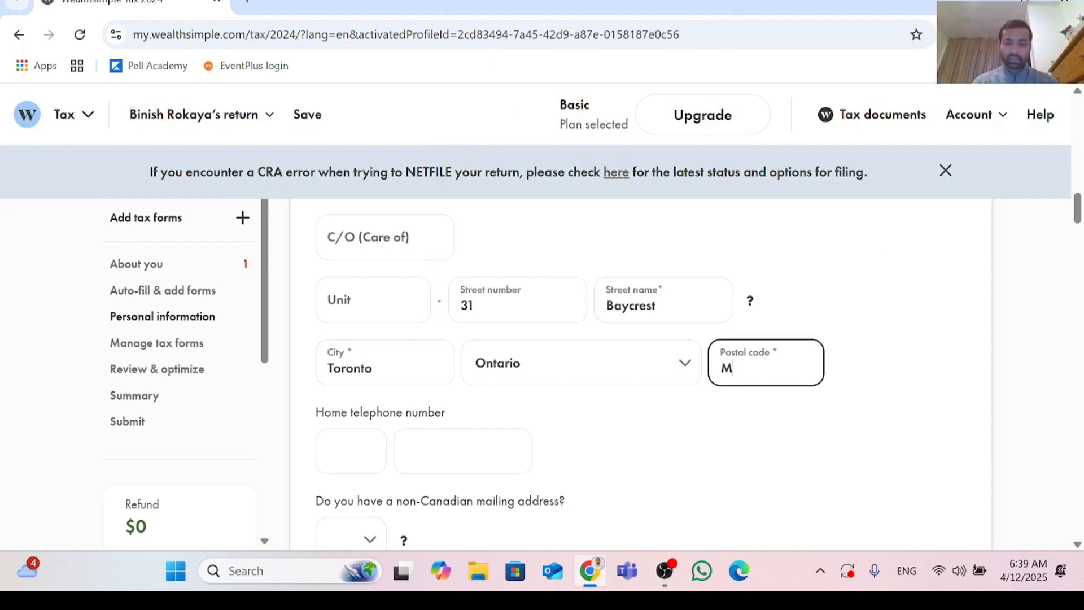
{"action": "type", "text": "6"}
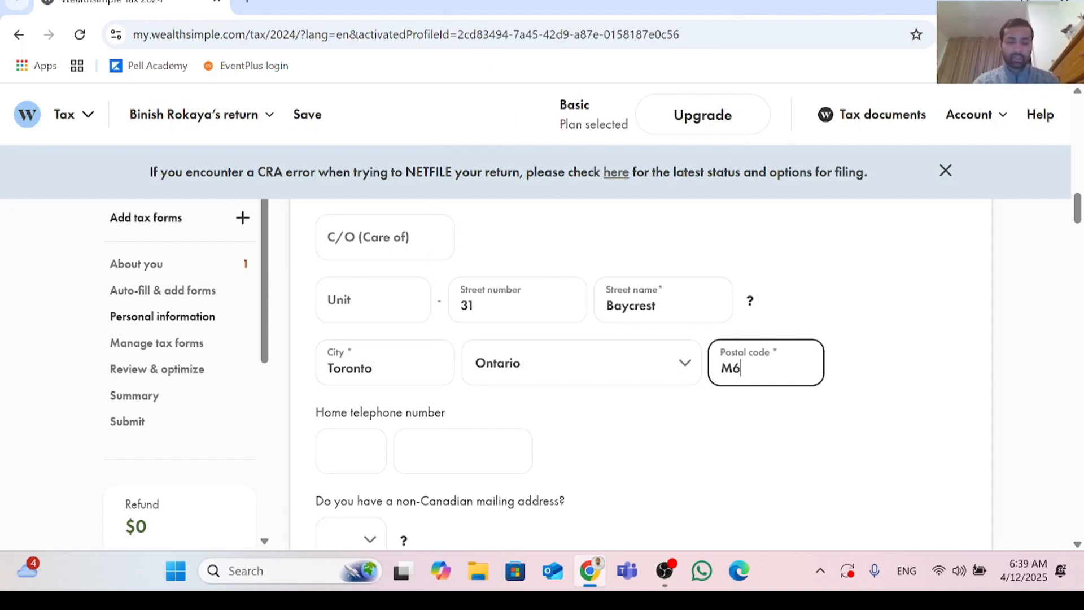
{"action": "type", "text": "A 1"}
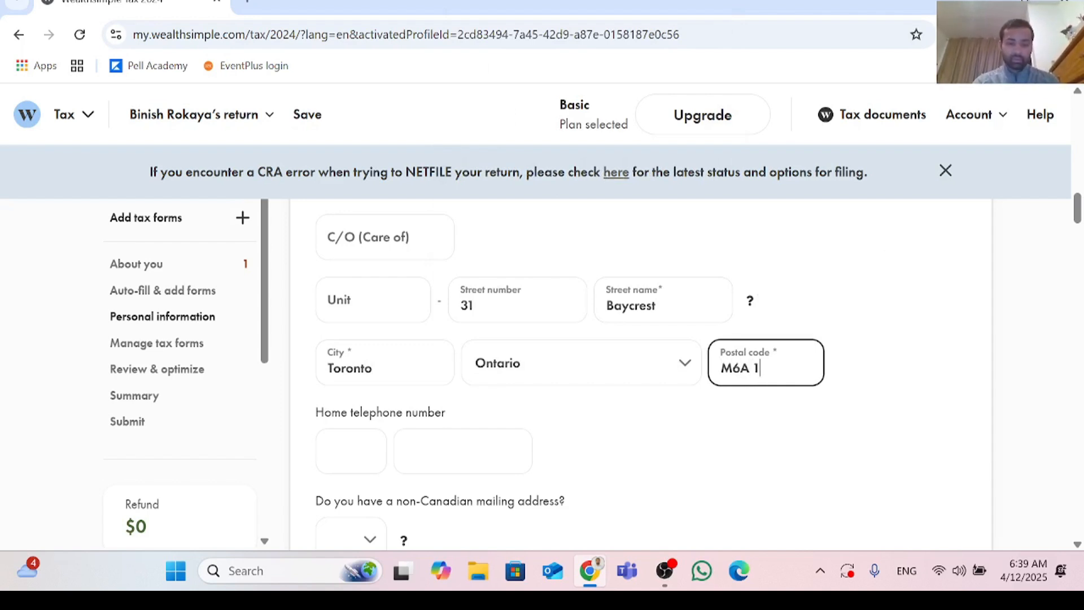
{"action": "type", "text": "V9"}
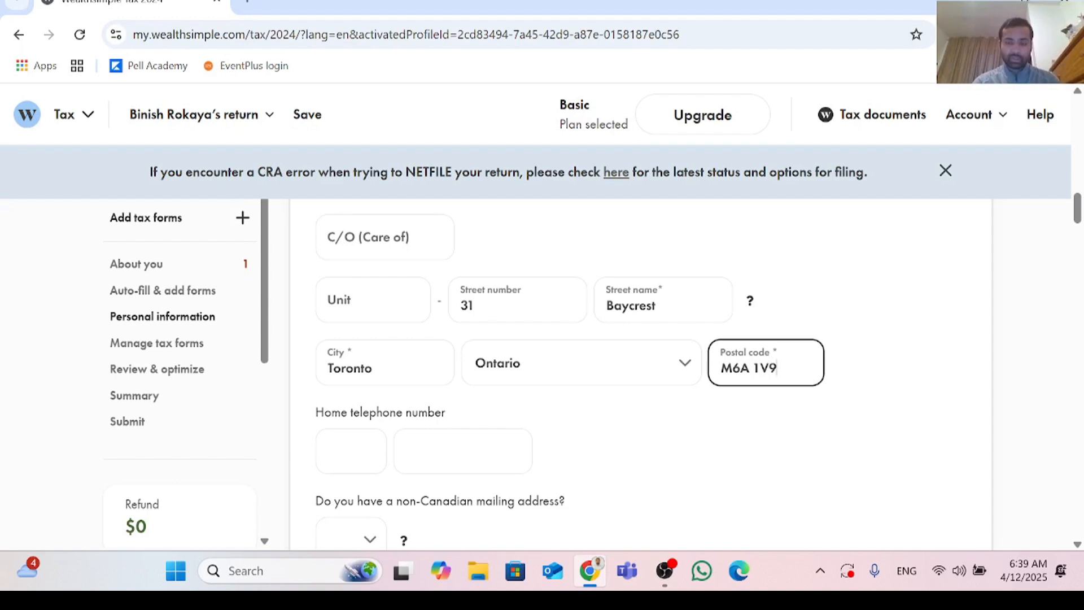
Step: Answer No to whether there is a non-Canadian mailing address
{"action": "scroll", "coordinate": [714, 364], "scroll_direction": "down", "scroll_amount": 5}
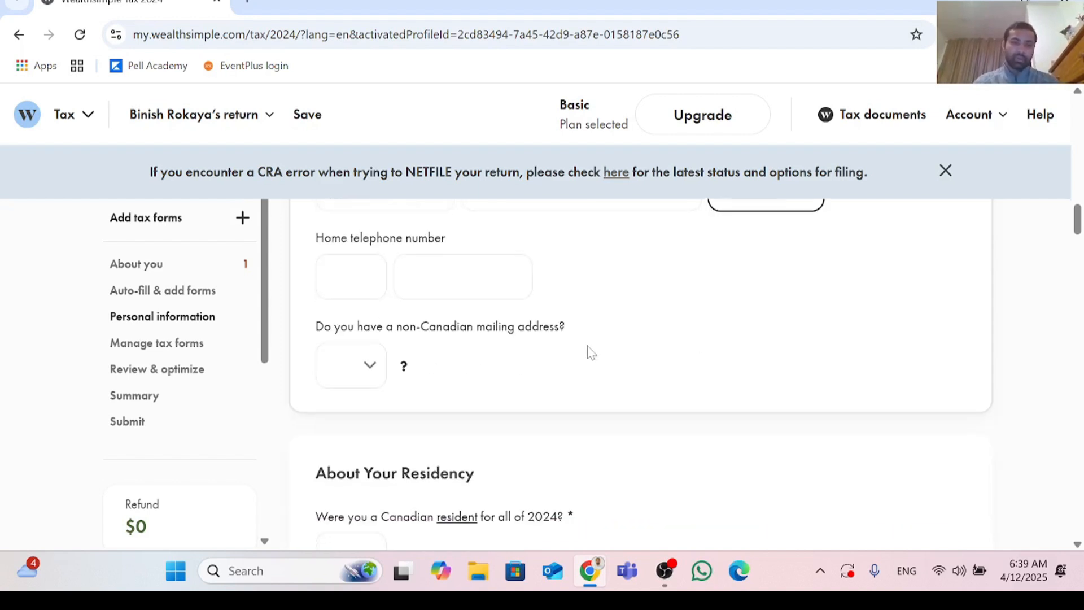
{"action": "scroll", "coordinate": [587, 351], "scroll_direction": "up", "scroll_amount": 2}
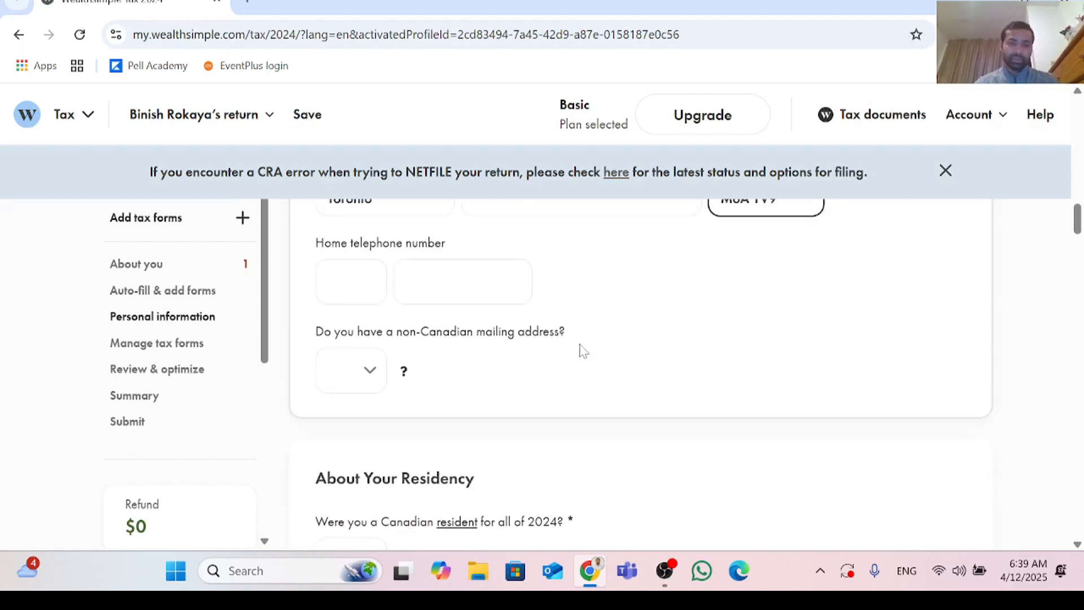
{"action": "left_click", "coordinate": [370, 378]}
{"action": "left_click", "coordinate": [350, 446]}
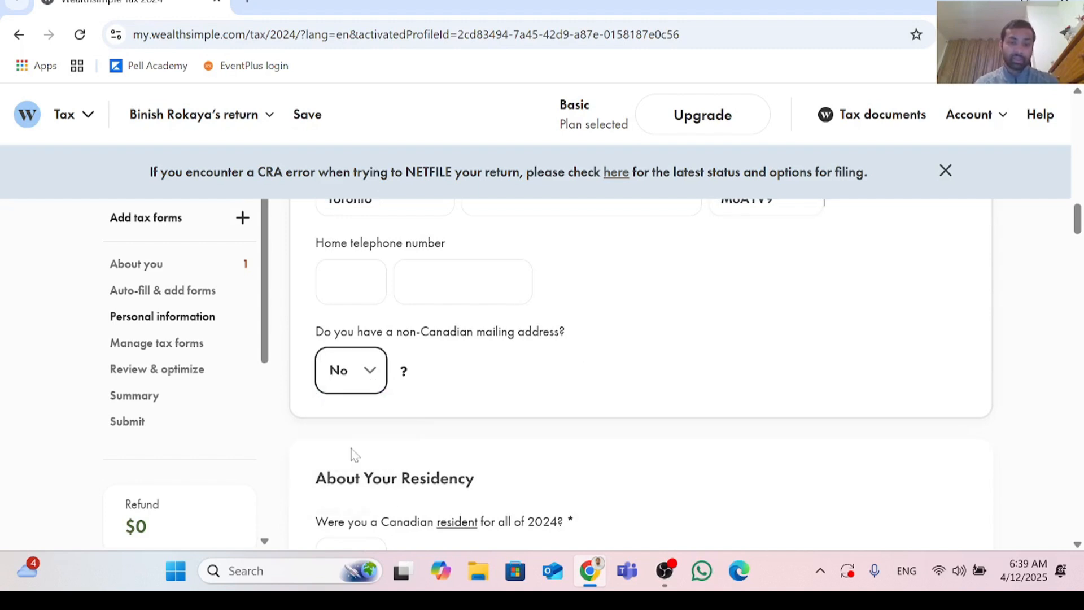
Step: Enter the home telephone number's area code and number
{"action": "scroll", "coordinate": [424, 395], "scroll_direction": "down", "scroll_amount": 3}
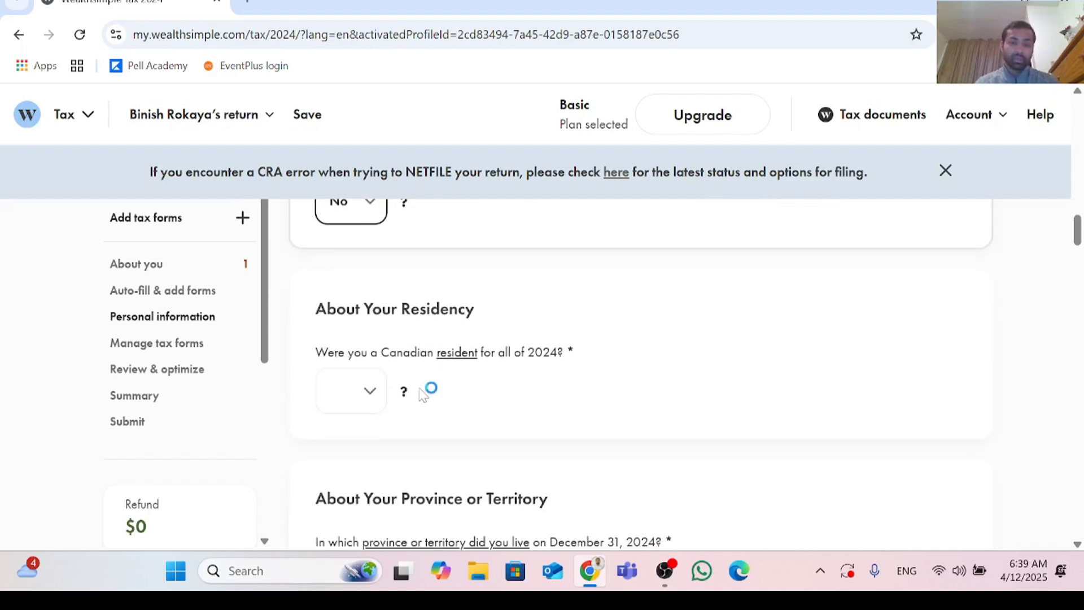
{"action": "scroll", "coordinate": [423, 396], "scroll_direction": "up", "scroll_amount": 3}
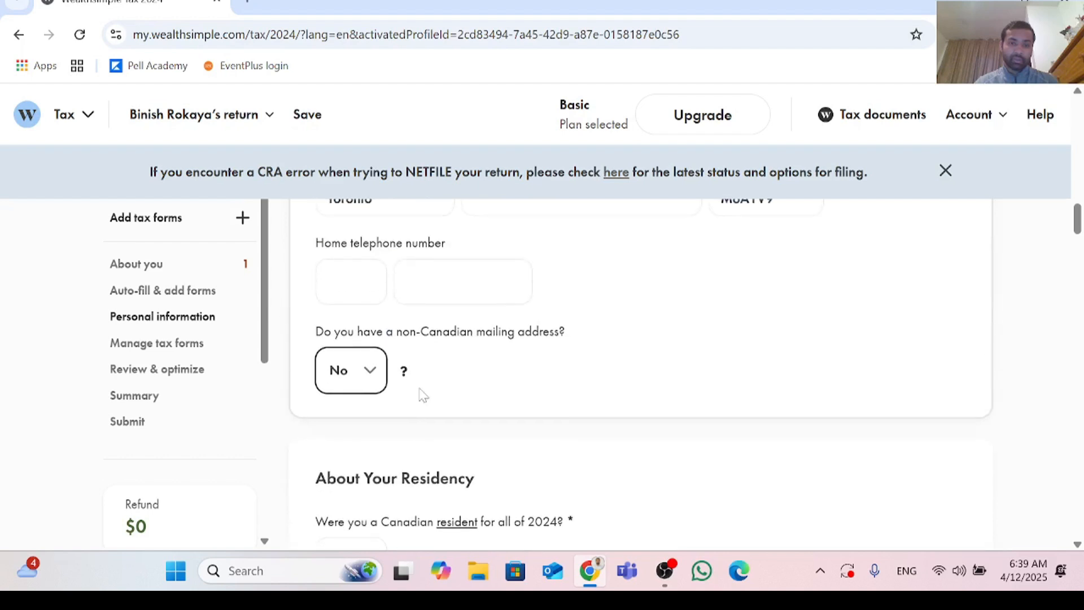
{"action": "left_click", "coordinate": [352, 284]}
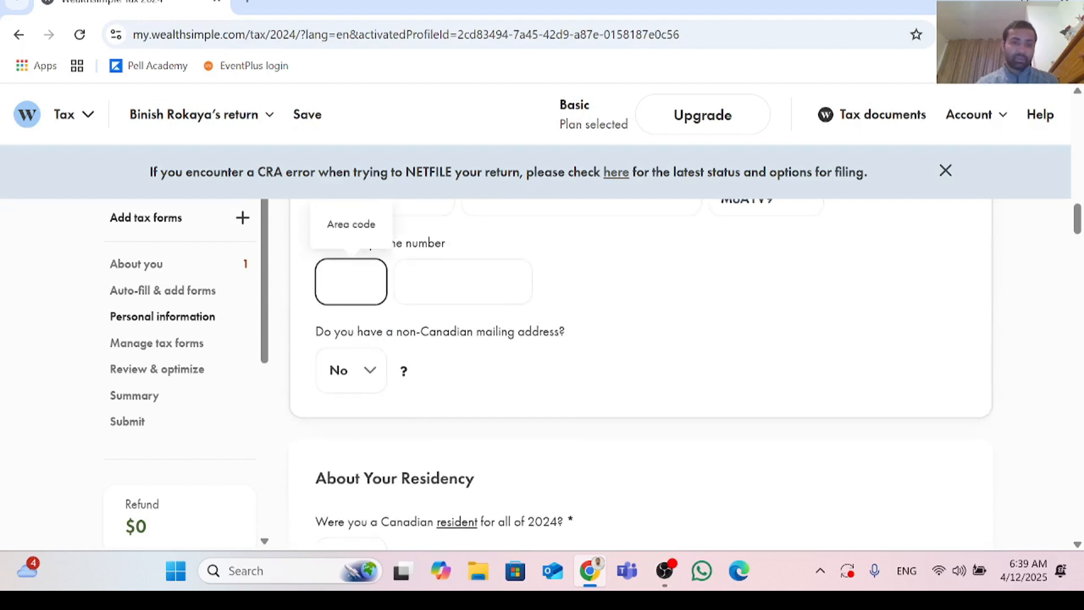
{"action": "scroll", "coordinate": [353, 283], "scroll_direction": "up", "scroll_amount": 1}
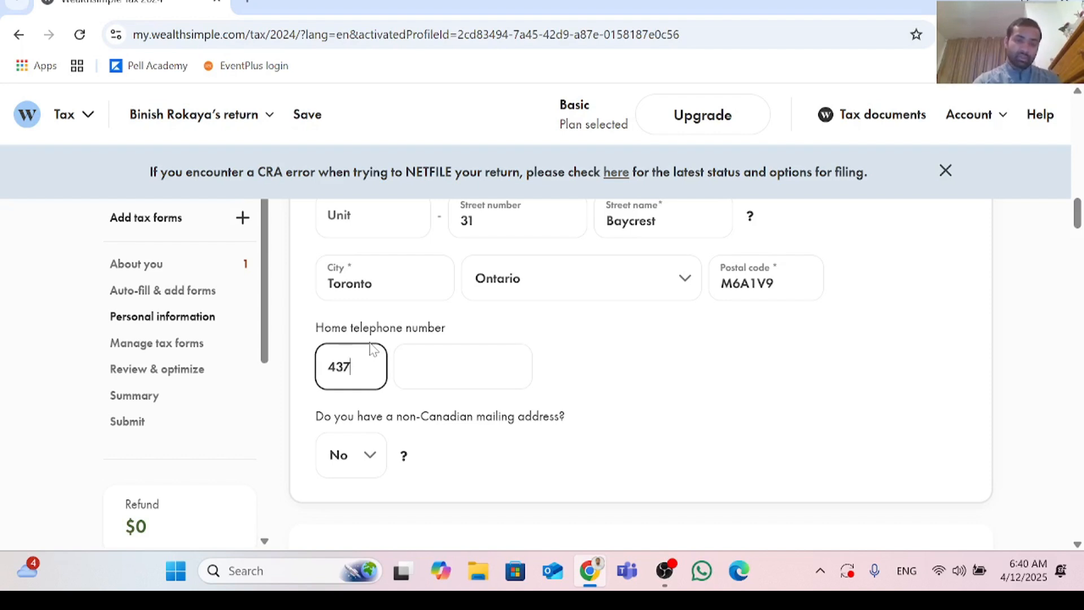
{"action": "key", "text": "Tab"}
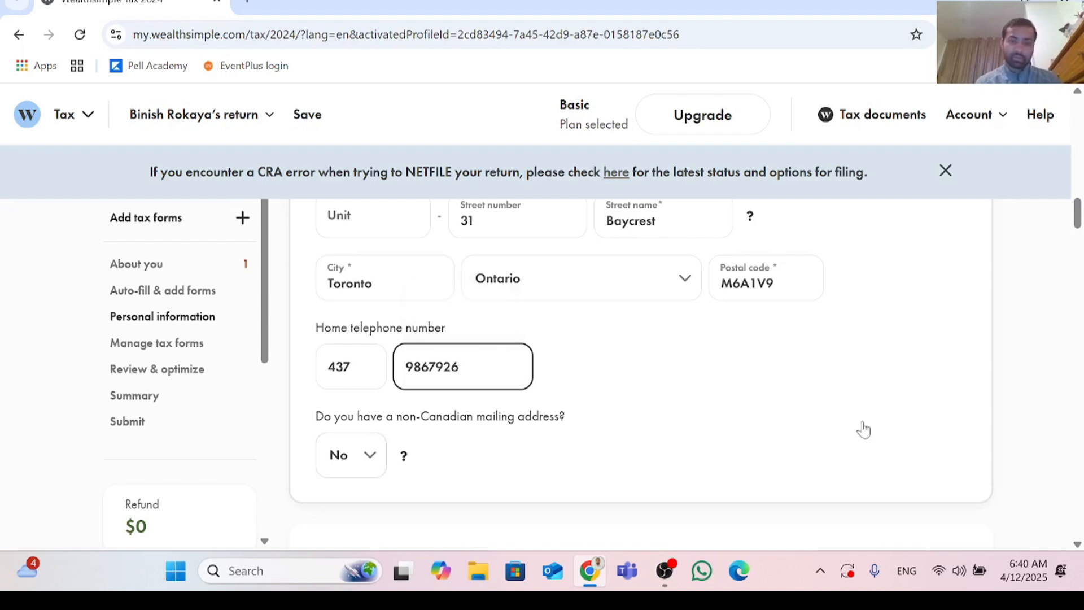
{"action": "key", "text": "Tab"}
Step: Answer Yes to whether you were a Canadian resident for all of 2024
{"action": "scroll", "coordinate": [729, 422], "scroll_direction": "down", "scroll_amount": 3}
{"action": "scroll", "coordinate": [730, 420], "scroll_direction": "up", "scroll_amount": 1}
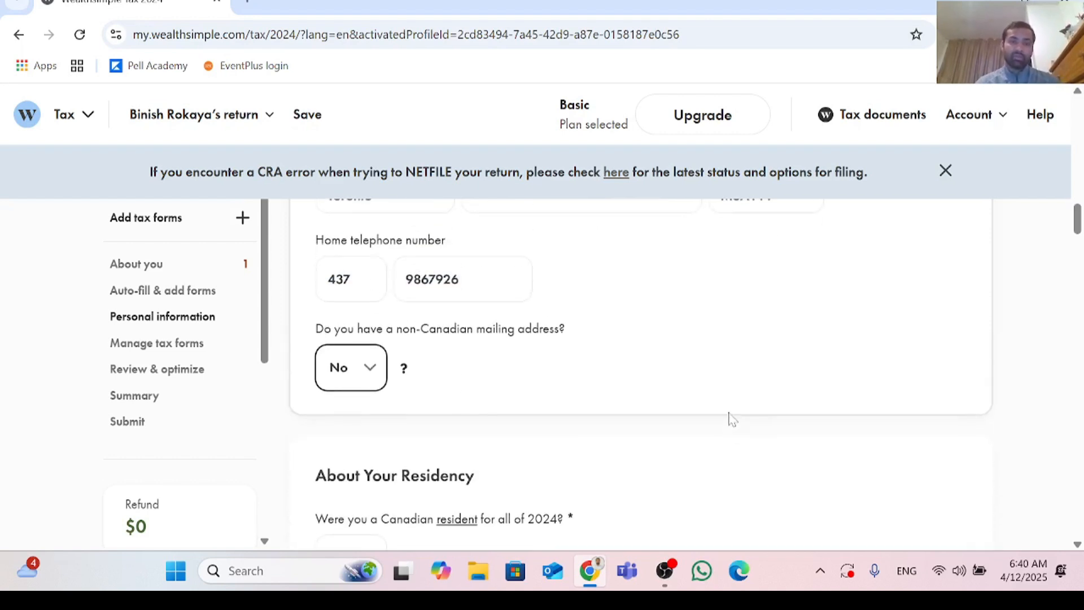
{"action": "scroll", "coordinate": [515, 479], "scroll_direction": "down", "scroll_amount": 2}
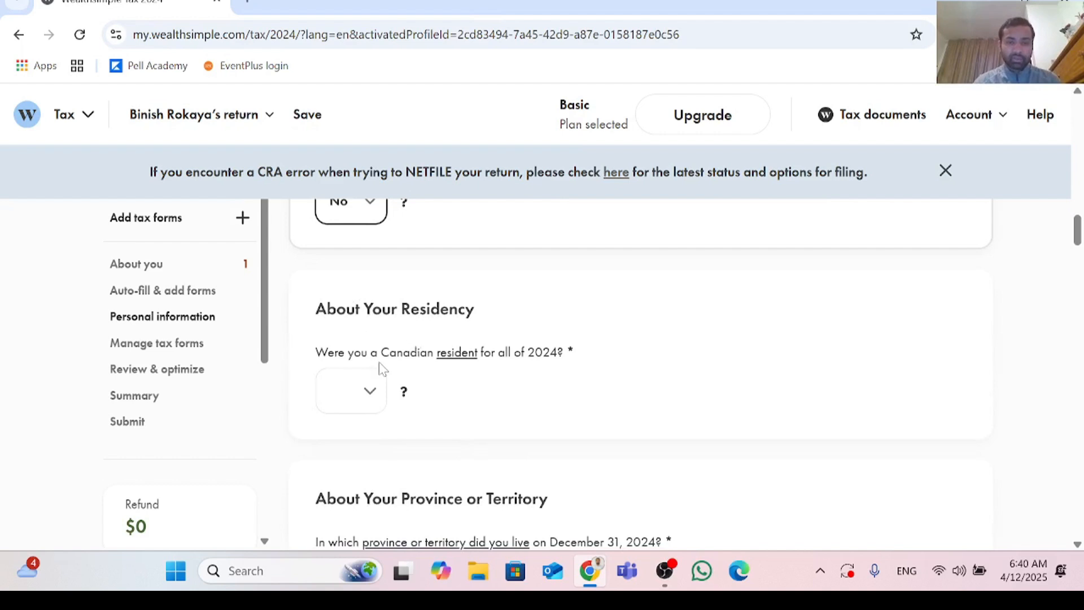
{"action": "left_click", "coordinate": [370, 393]}
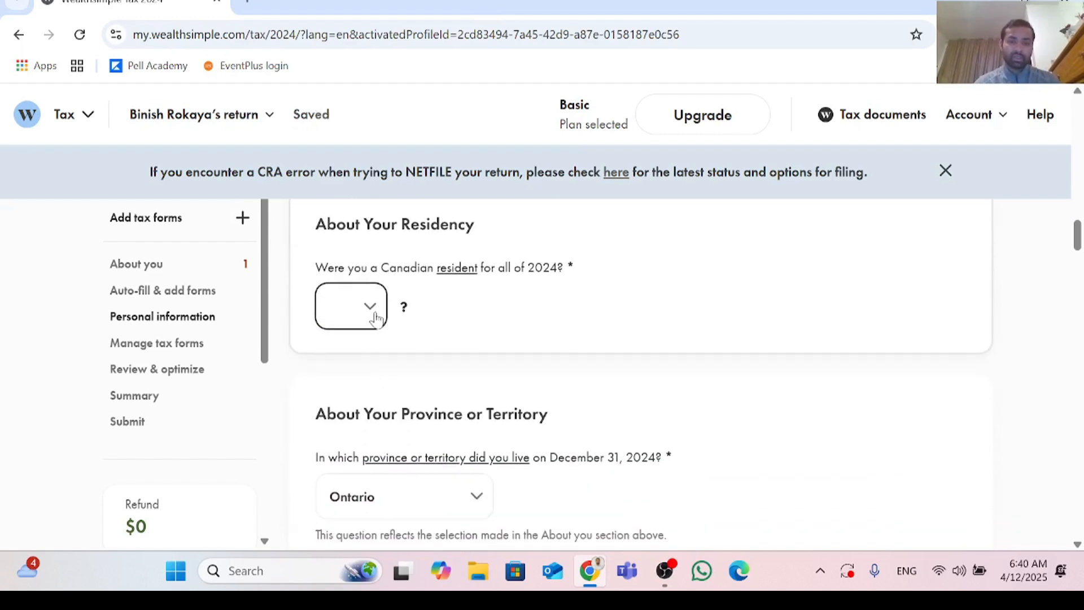
{"action": "left_click", "coordinate": [370, 308]}
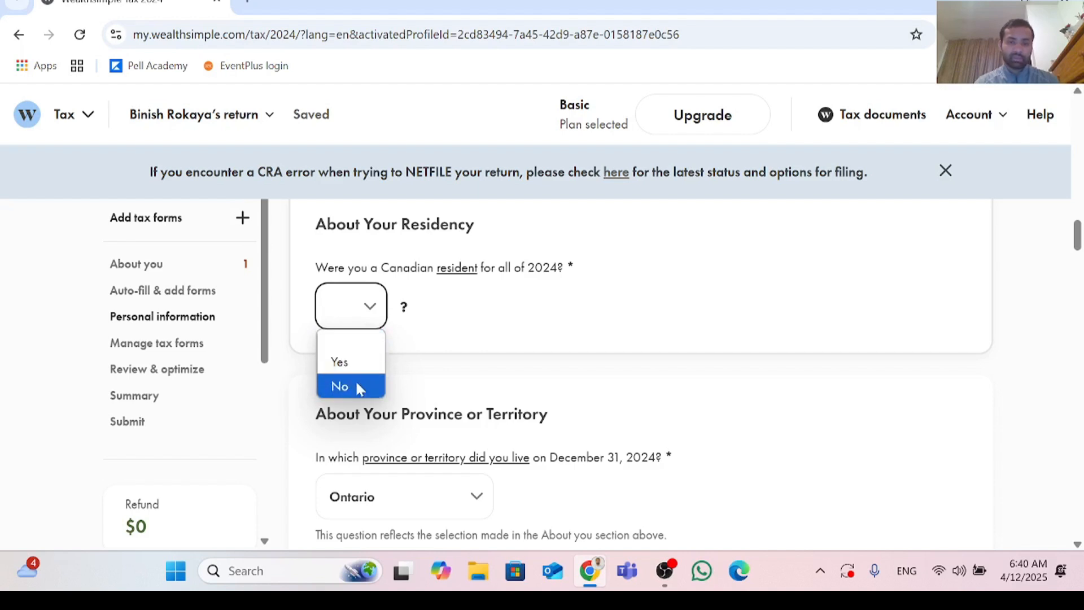
{"action": "left_click", "coordinate": [356, 365]}
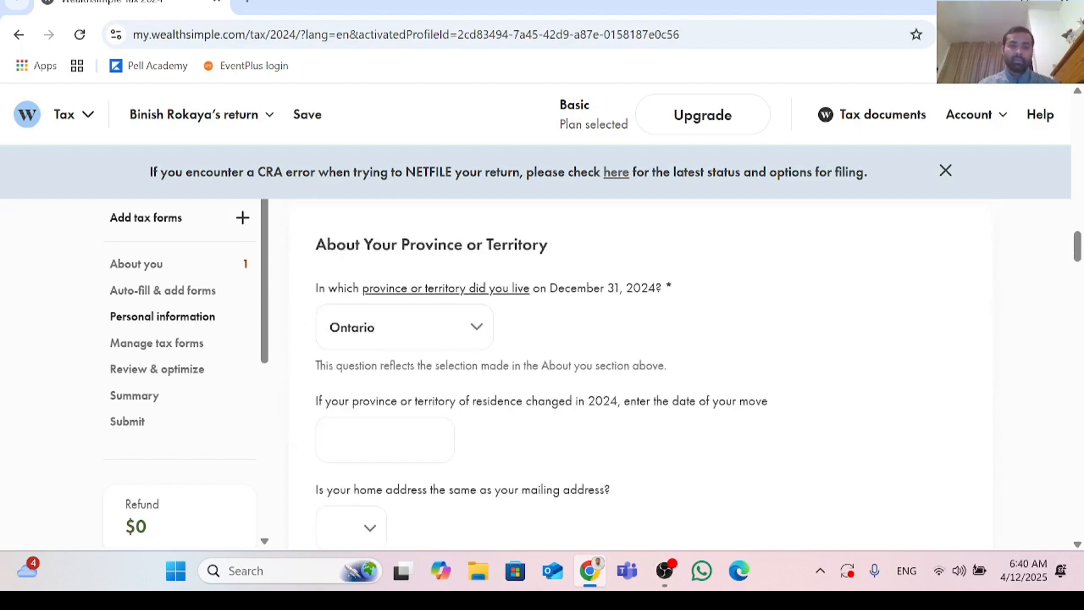
Step: Answer Yes to whether the home address is the same as the mailing address
{"action": "scroll", "coordinate": [641, 373], "scroll_direction": "down", "scroll_amount": 2}
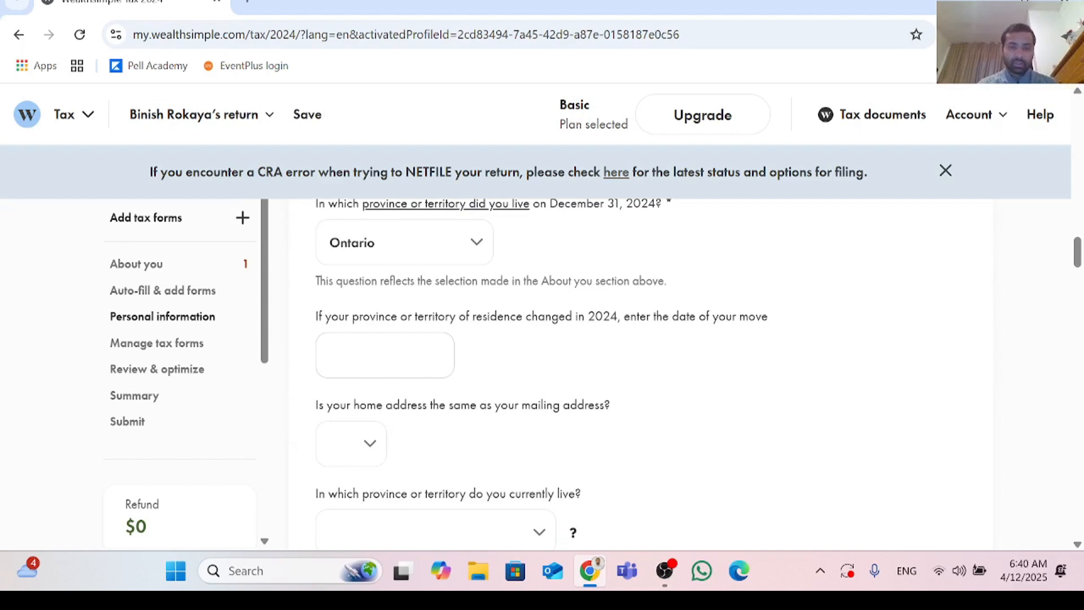
{"action": "left_click", "coordinate": [370, 444]}
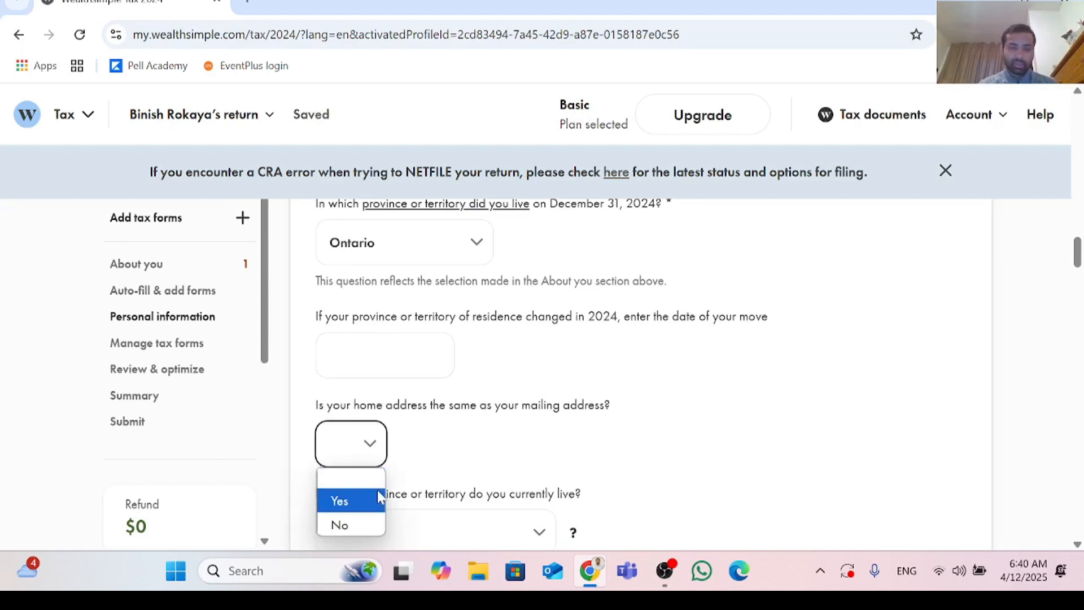
{"action": "left_click", "coordinate": [350, 500]}
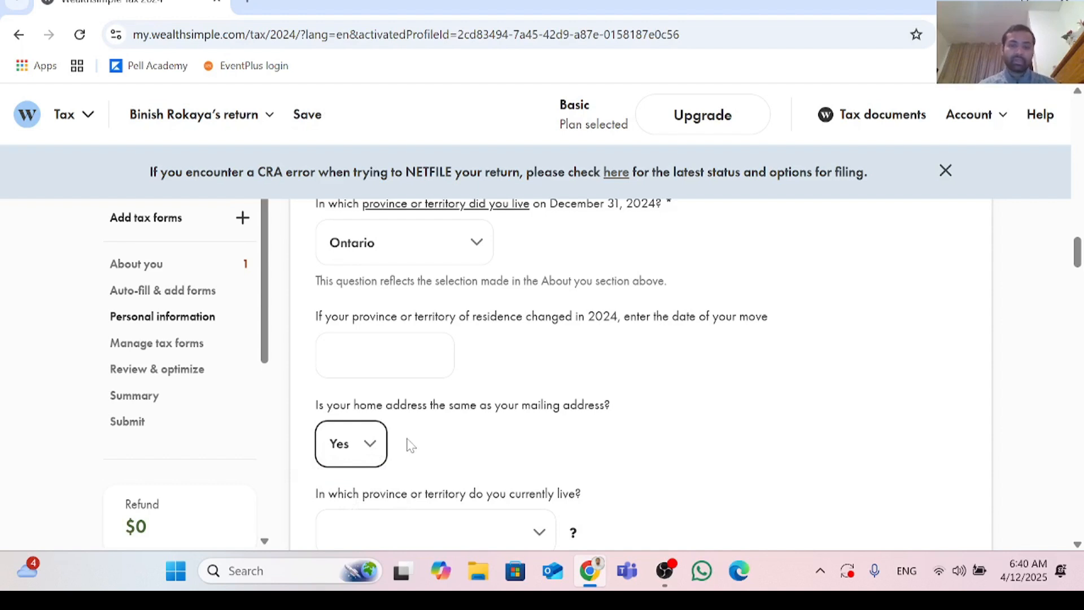
Step: Set the province or territory you currently live in to Ontario
{"action": "scroll", "coordinate": [409, 446], "scroll_direction": "down", "scroll_amount": 1}
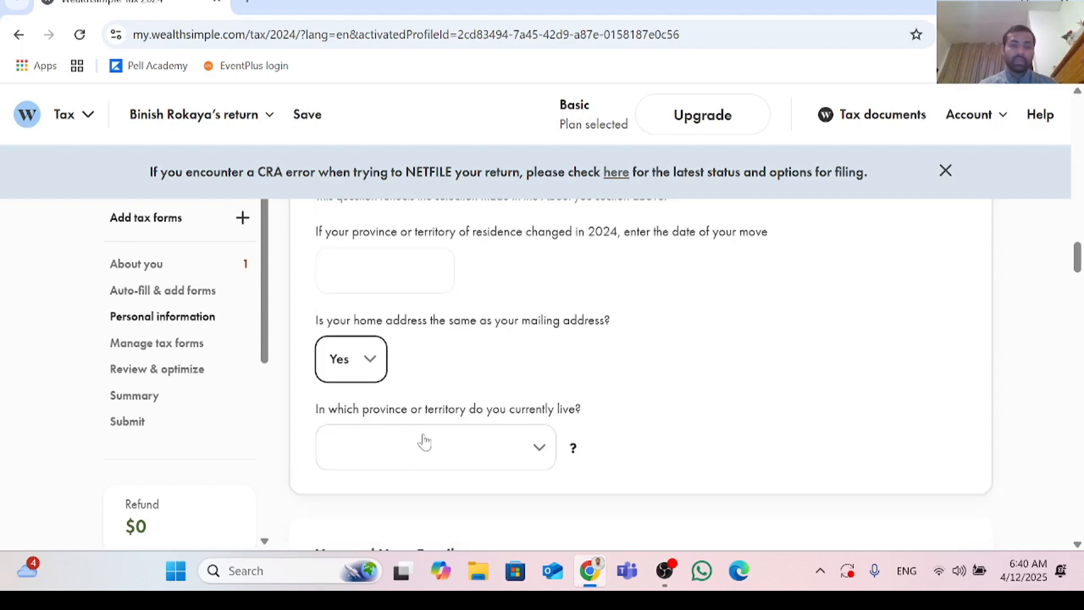
{"action": "left_click", "coordinate": [544, 456]}
{"action": "left_click", "coordinate": [426, 319]}
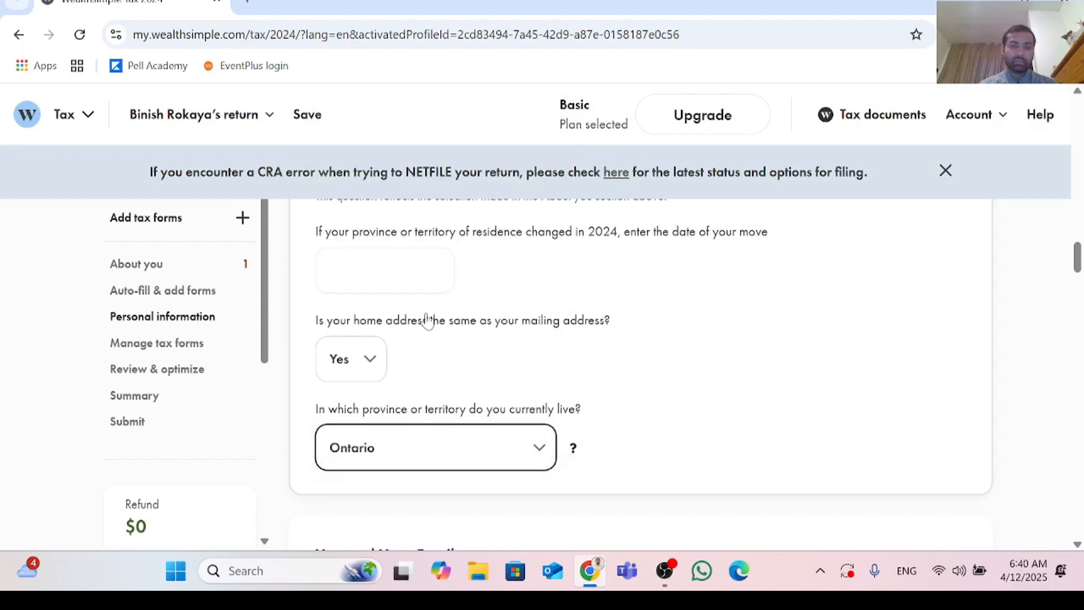
Step: Set the marital status on December 31, 2024 to Single
{"action": "scroll", "coordinate": [528, 432], "scroll_direction": "down", "scroll_amount": 2}
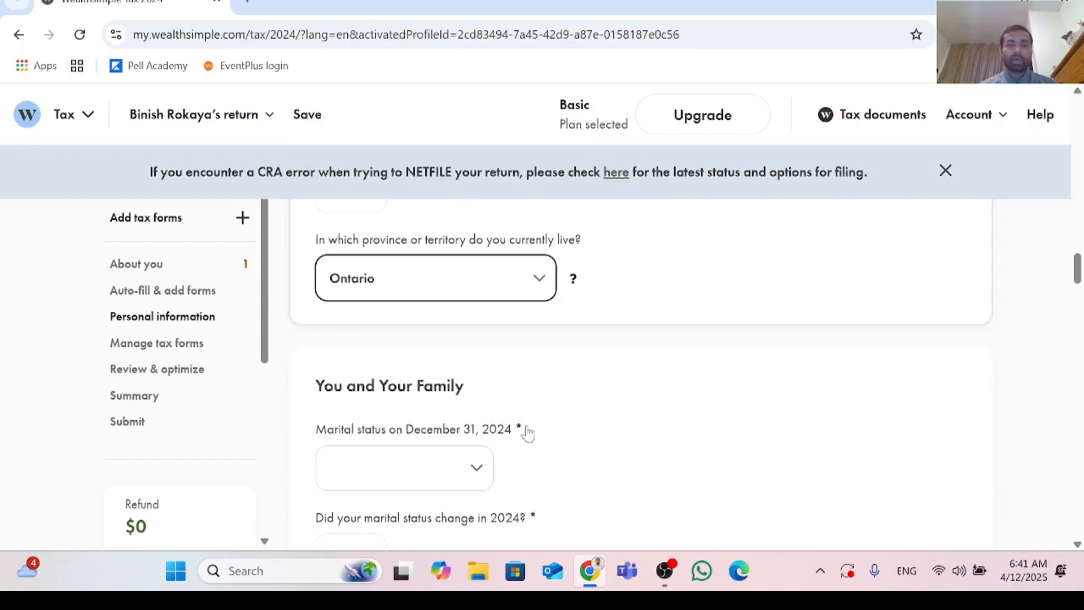
{"action": "scroll", "coordinate": [528, 433], "scroll_direction": "down", "scroll_amount": 1}
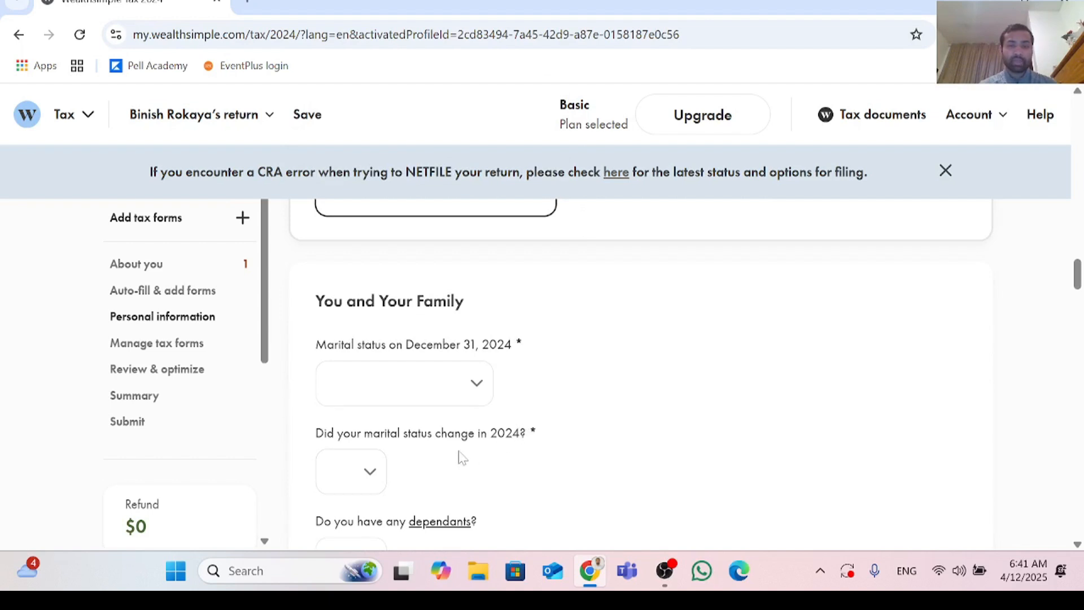
{"action": "left_click", "coordinate": [476, 396]}
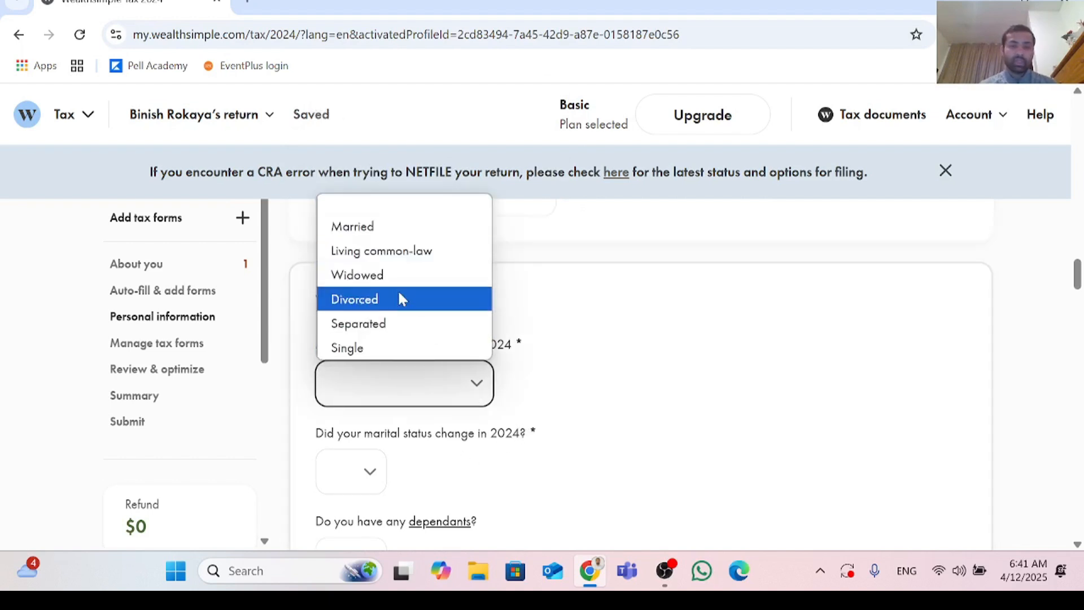
{"action": "left_click", "coordinate": [380, 355]}
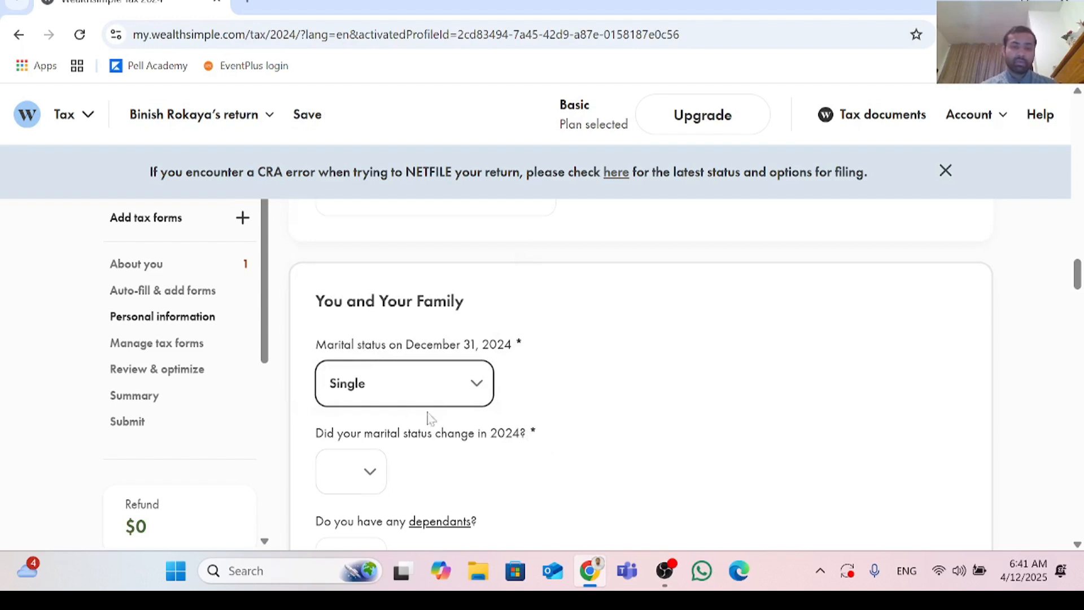
Step: Answer No to whether the marital status changed in 2024 and to having any dependants
{"action": "scroll", "coordinate": [412, 412], "scroll_direction": "down", "scroll_amount": 1}
{"action": "left_click", "coordinate": [370, 392]}
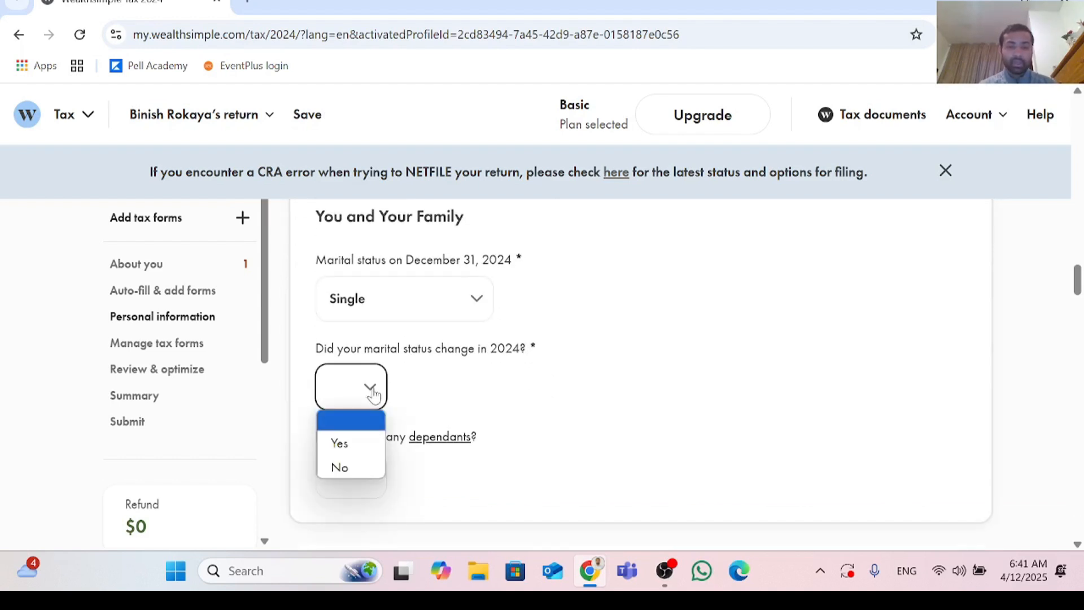
{"action": "scroll", "coordinate": [373, 395], "scroll_direction": "down", "scroll_amount": 1}
{"action": "left_click", "coordinate": [372, 305]}
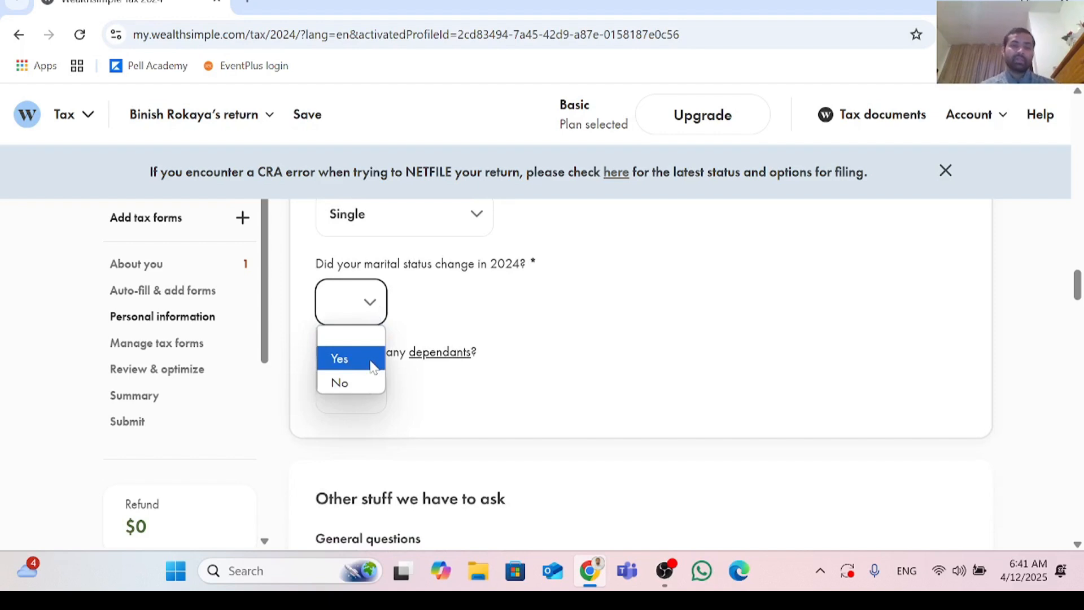
{"action": "left_click", "coordinate": [366, 383]}
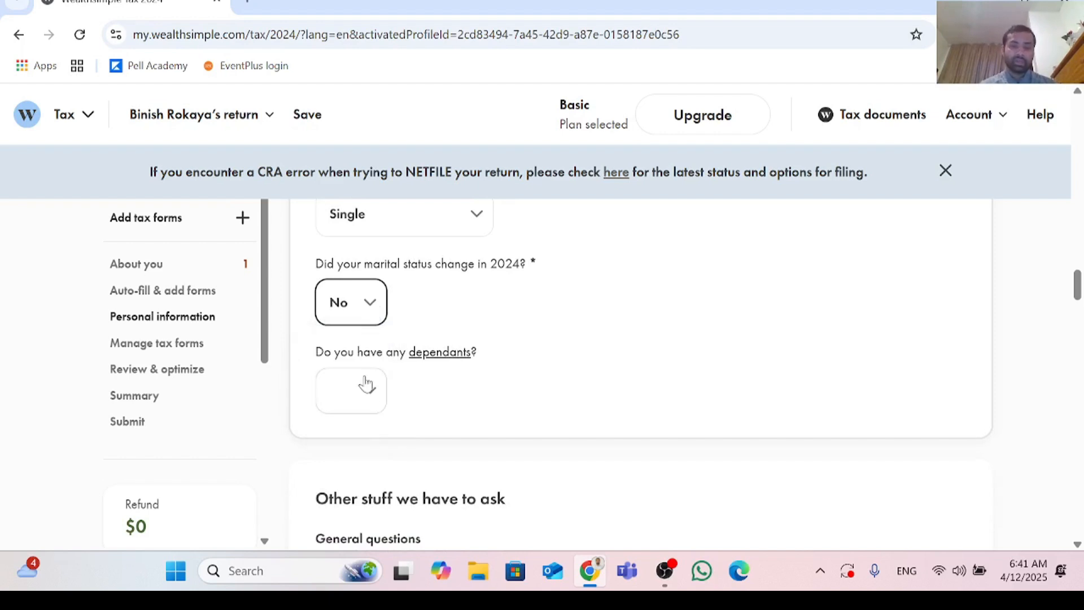
{"action": "left_click", "coordinate": [377, 400]}
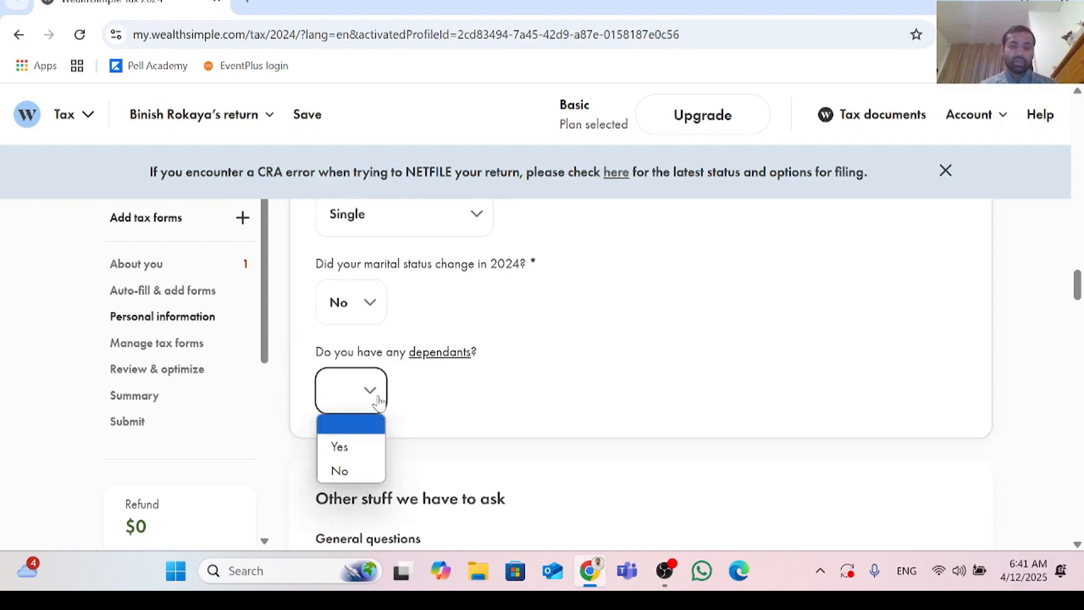
{"action": "left_click", "coordinate": [362, 469]}
{"action": "scroll", "coordinate": [469, 432], "scroll_direction": "down", "scroll_amount": 3}
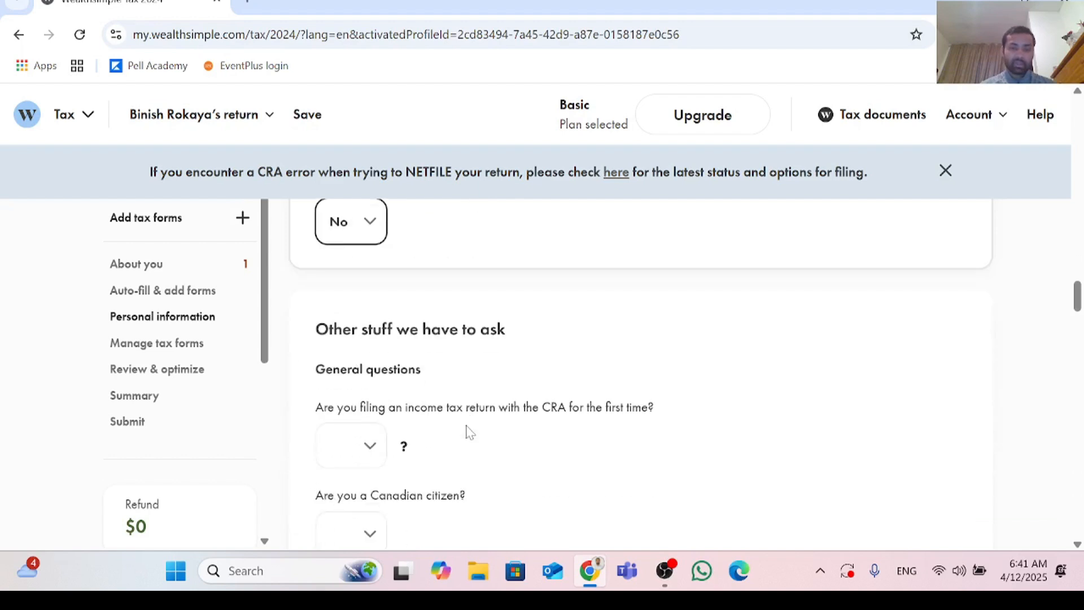
Step: Answer Yes to filing an income tax return with the CRA for the first time, keeping it as Yes
{"action": "scroll", "coordinate": [469, 432], "scroll_direction": "down", "scroll_amount": 2}
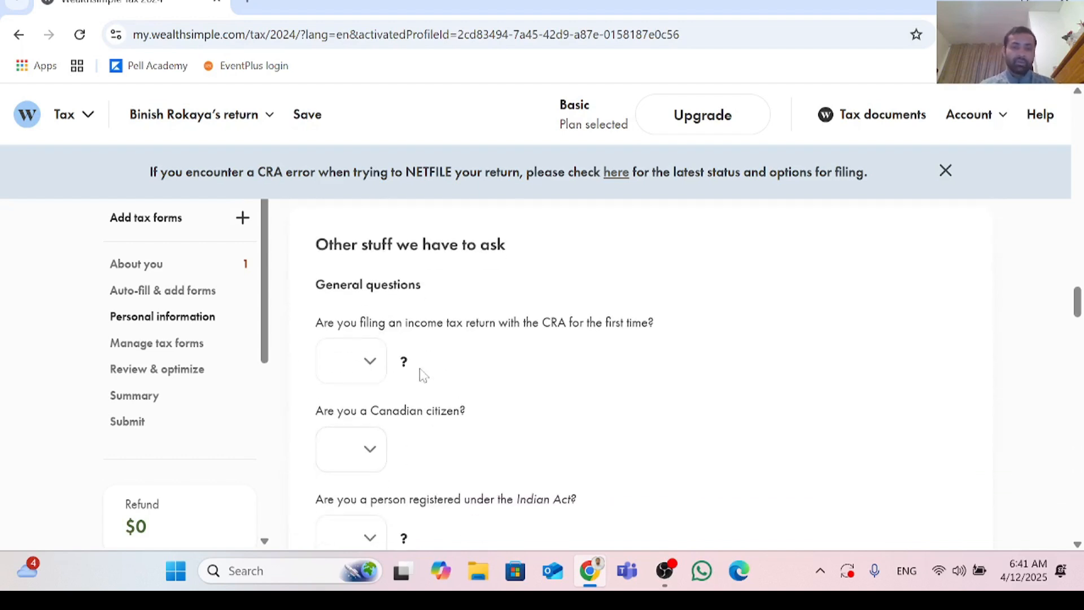
{"action": "left_click", "coordinate": [370, 362]}
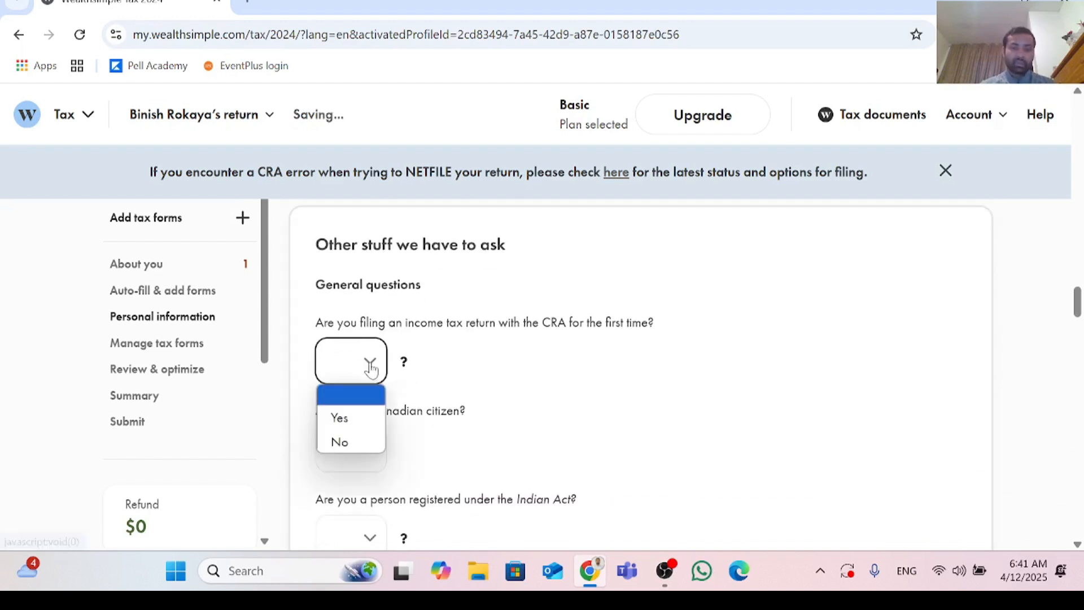
{"action": "left_click", "coordinate": [362, 418]}
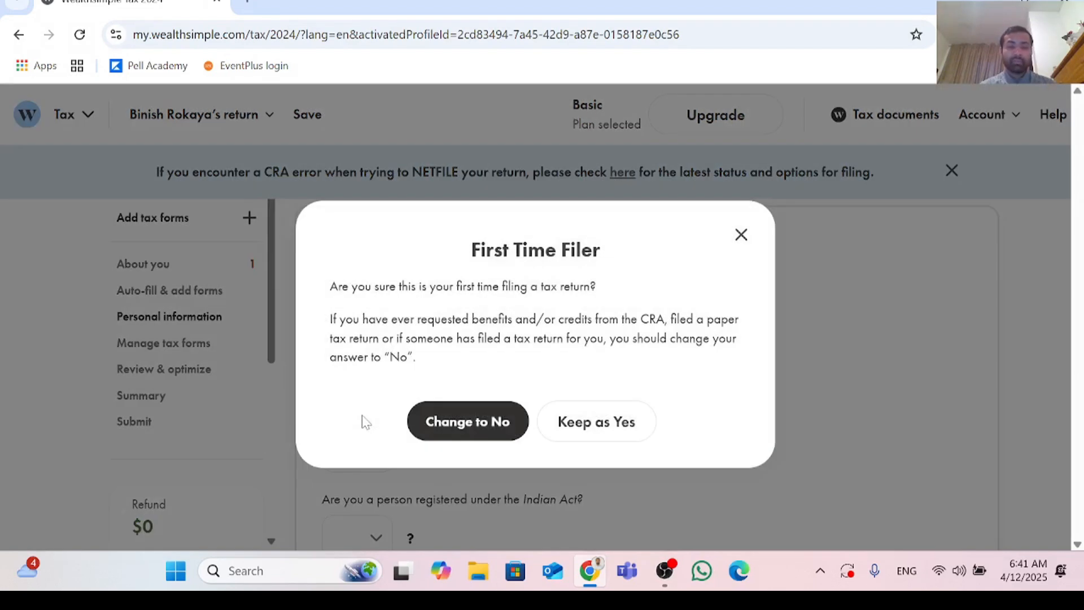
{"action": "left_click", "coordinate": [597, 423]}
Step: Answer No to being a Canadian citizen and No to being registered under the Indian Act
{"action": "scroll", "coordinate": [410, 363], "scroll_direction": "down", "scroll_amount": 3}
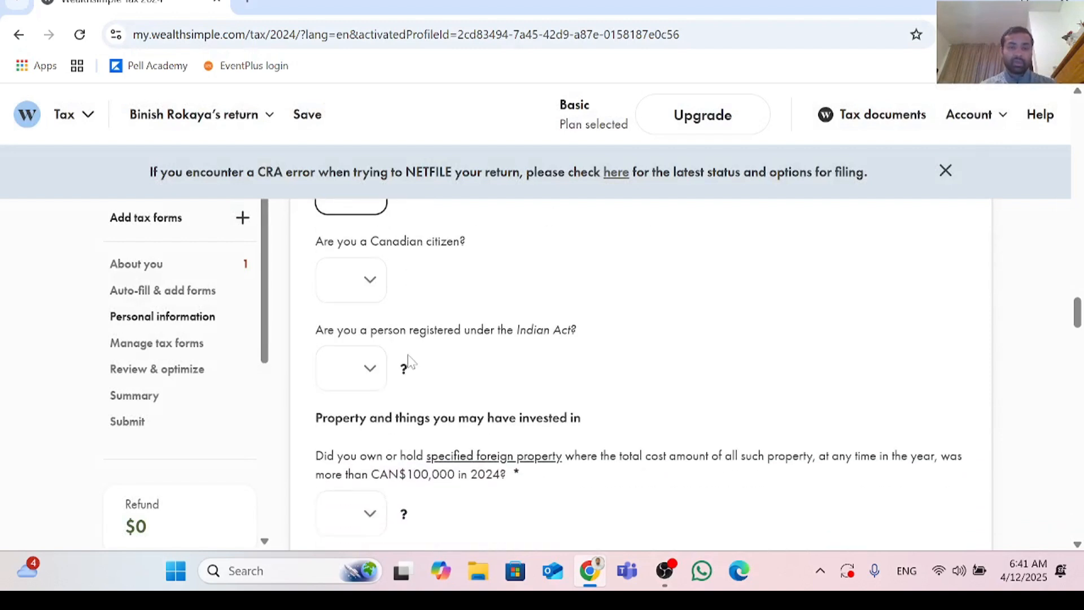
{"action": "left_click", "coordinate": [373, 279]}
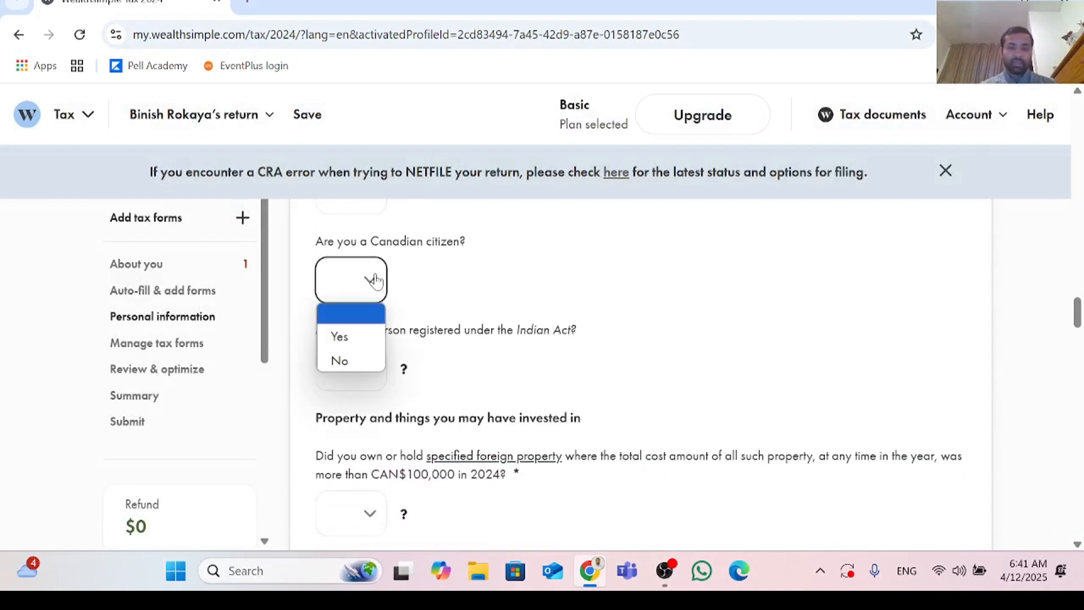
{"action": "left_click", "coordinate": [368, 354]}
{"action": "scroll", "coordinate": [500, 373], "scroll_direction": "down", "scroll_amount": 1}
{"action": "scroll", "coordinate": [500, 373], "scroll_direction": "down", "scroll_amount": 1}
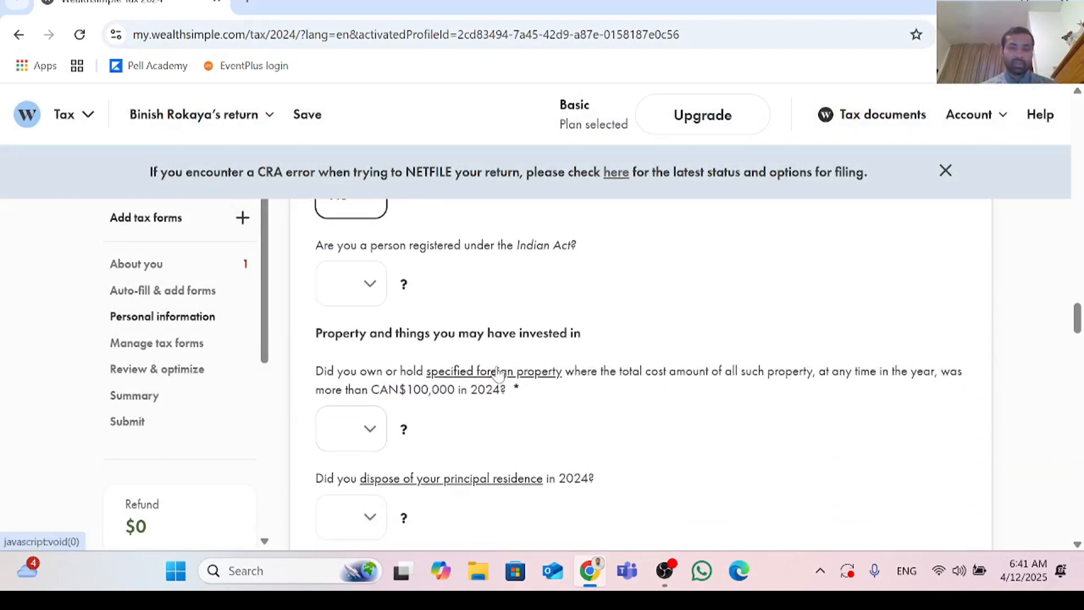
{"action": "left_click", "coordinate": [370, 279]}
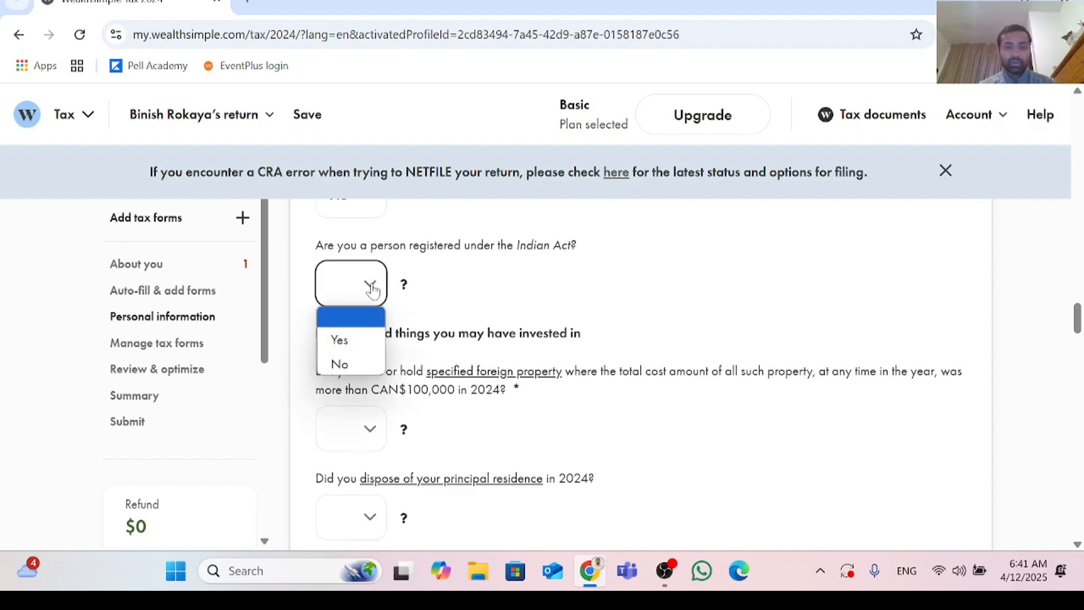
{"action": "left_click", "coordinate": [359, 362]}
Step: Answer No to holding specified foreign property over CAN$100,000 and No to disposing of a principal residence in 2024
{"action": "scroll", "coordinate": [395, 356], "scroll_direction": "down", "scroll_amount": 3}
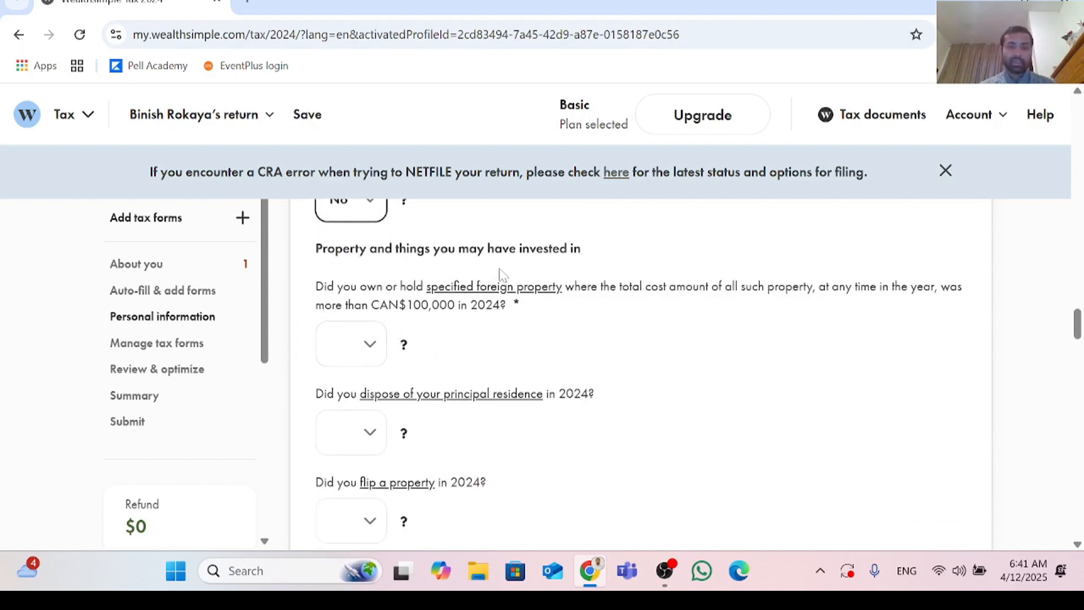
{"action": "left_click", "coordinate": [374, 345]}
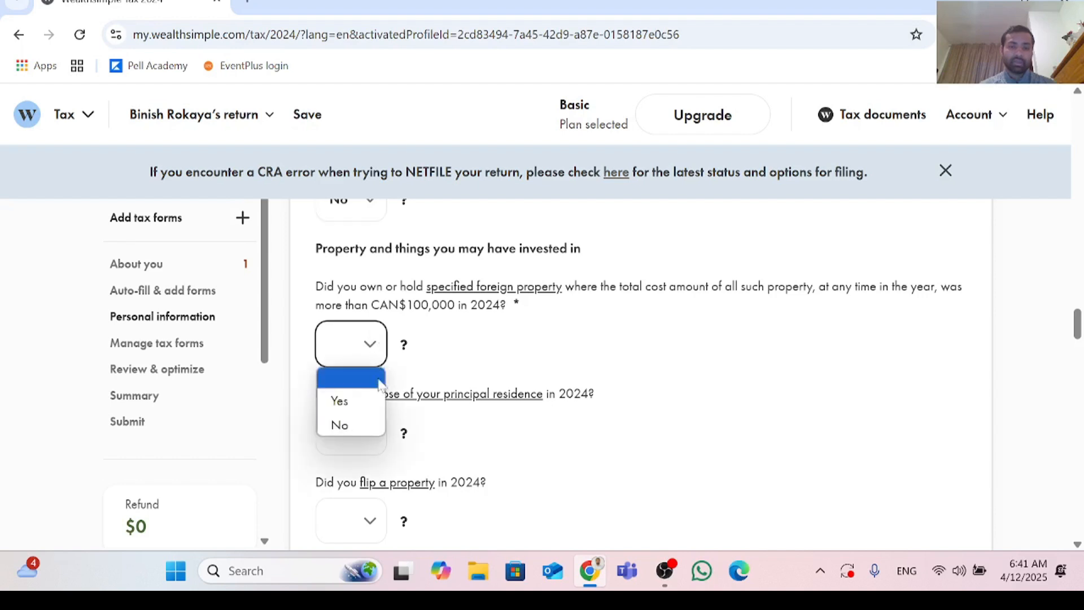
{"action": "left_click", "coordinate": [358, 424]}
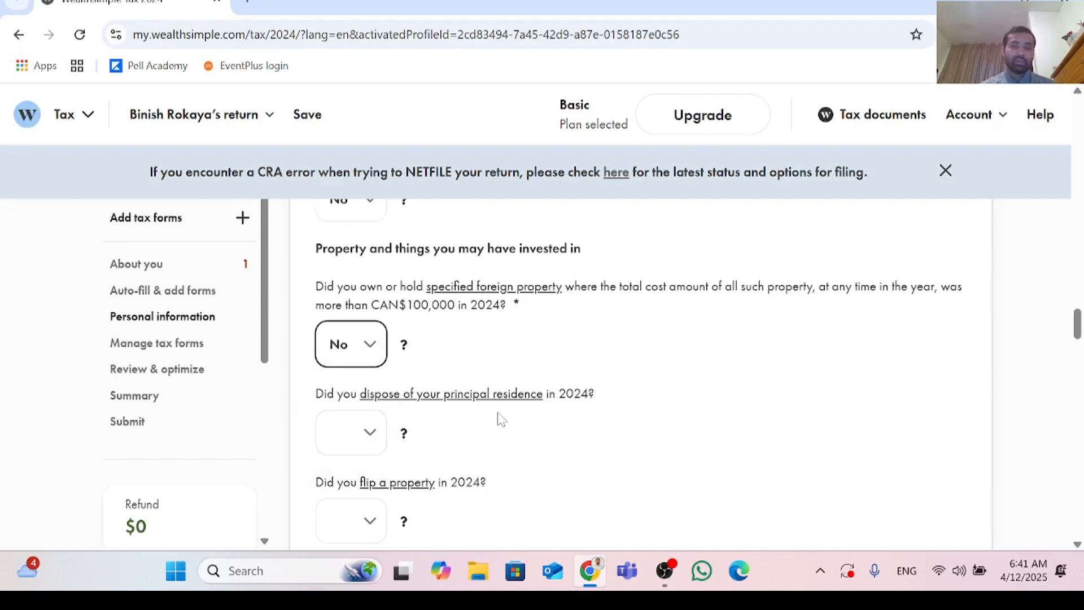
{"action": "scroll", "coordinate": [499, 421], "scroll_direction": "down", "scroll_amount": 1}
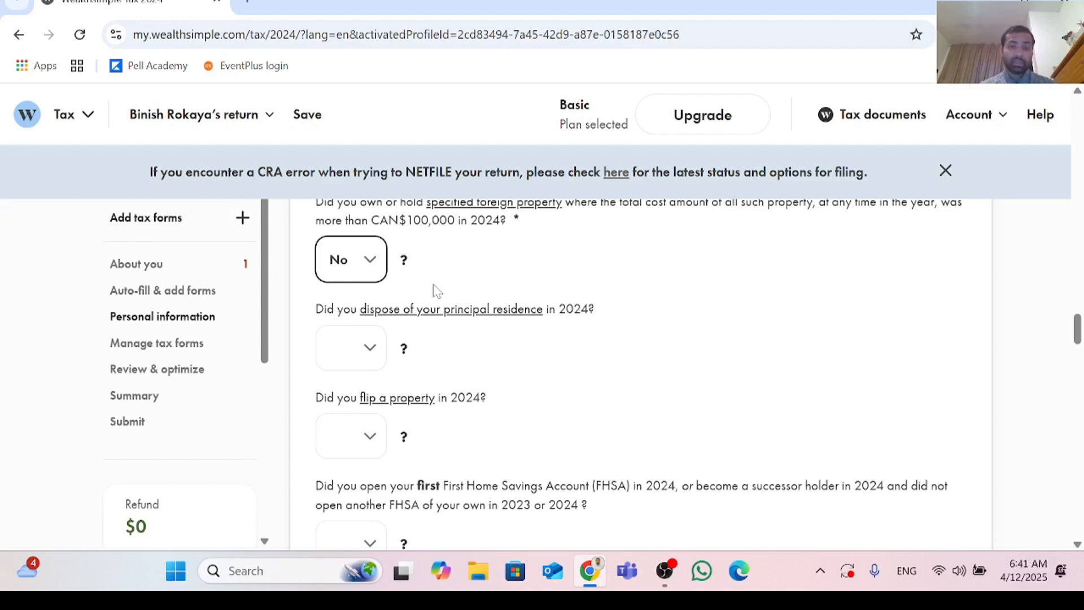
{"action": "left_click", "coordinate": [369, 346]}
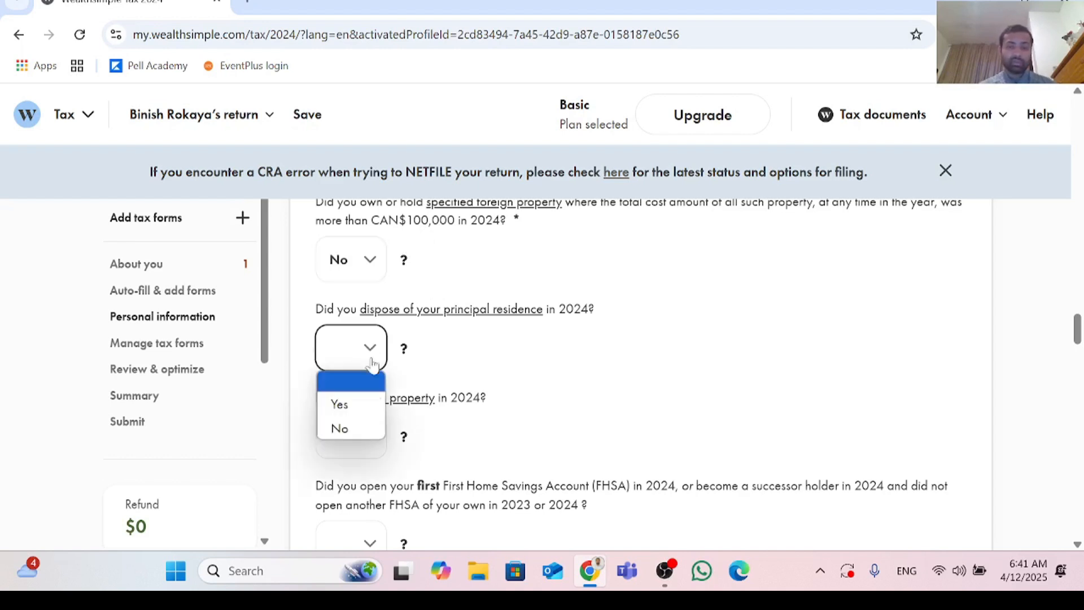
{"action": "left_click", "coordinate": [367, 425]}
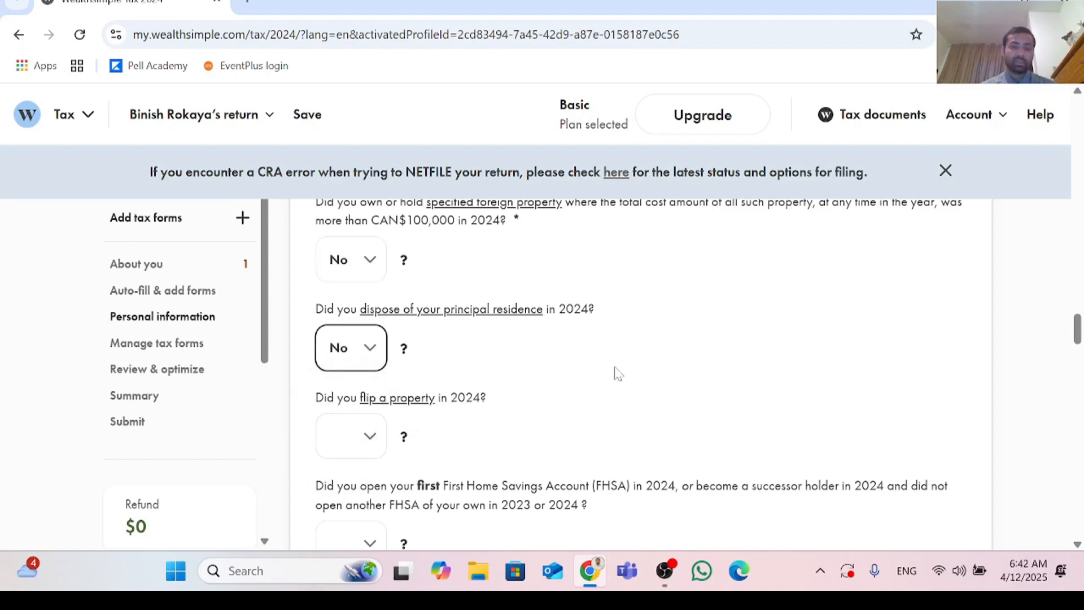
Step: Answer No to flipping a property and No to opening a first FHSA in 2024
{"action": "scroll", "coordinate": [619, 373], "scroll_direction": "down", "scroll_amount": 2}
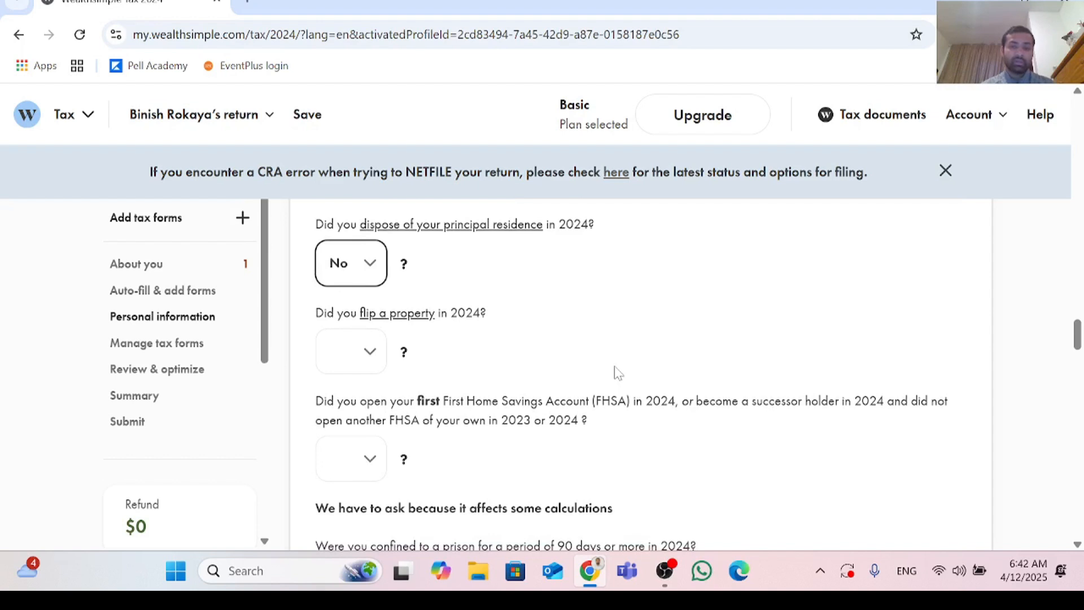
{"action": "left_click", "coordinate": [373, 354]}
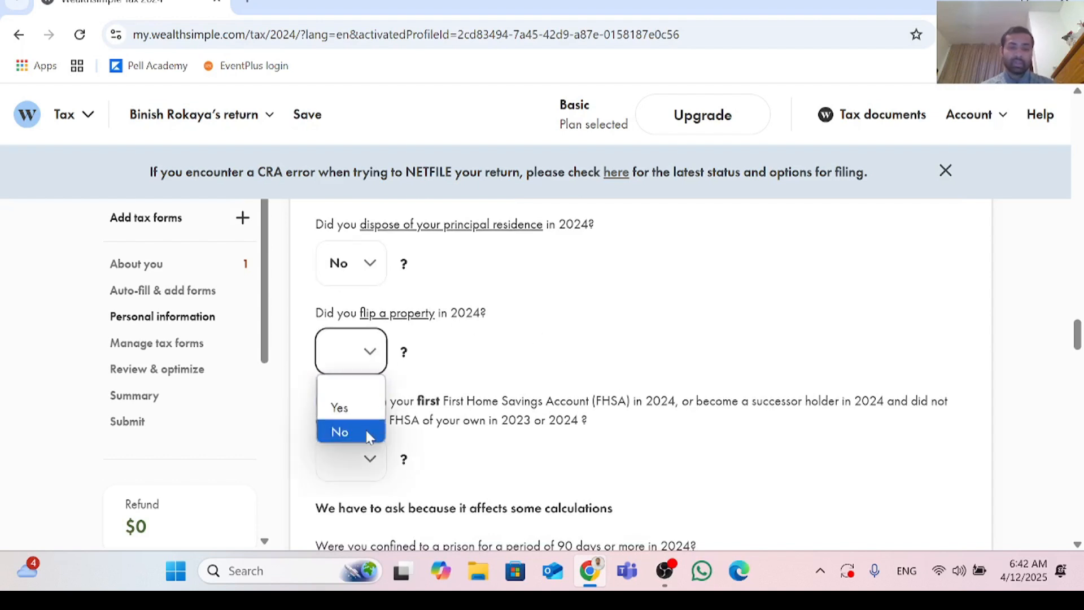
{"action": "left_click", "coordinate": [368, 433]}
{"action": "scroll", "coordinate": [545, 387], "scroll_direction": "down", "scroll_amount": 2}
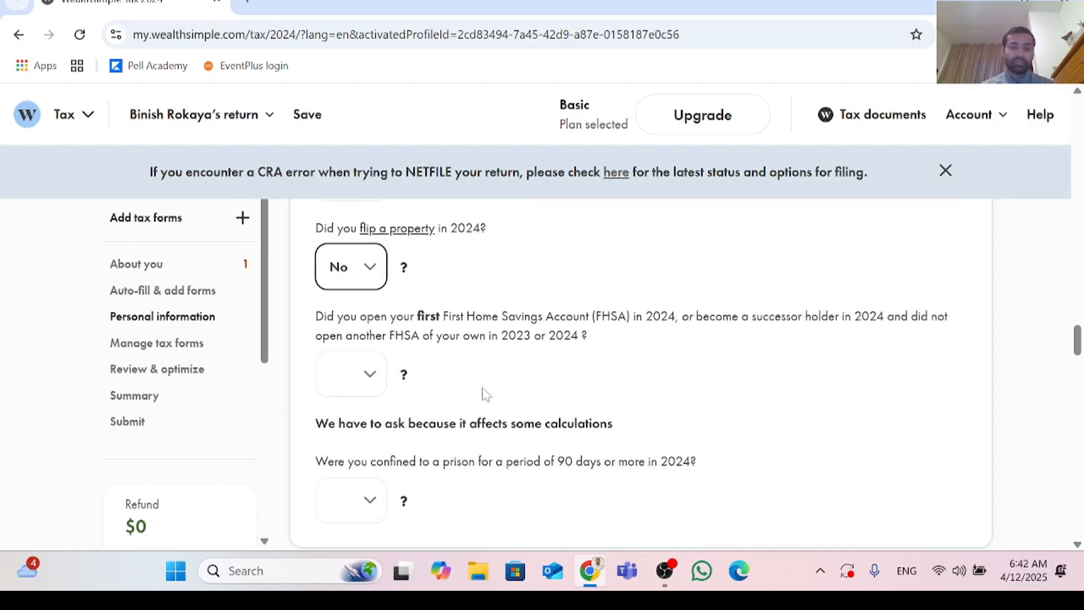
{"action": "left_click", "coordinate": [376, 385]}
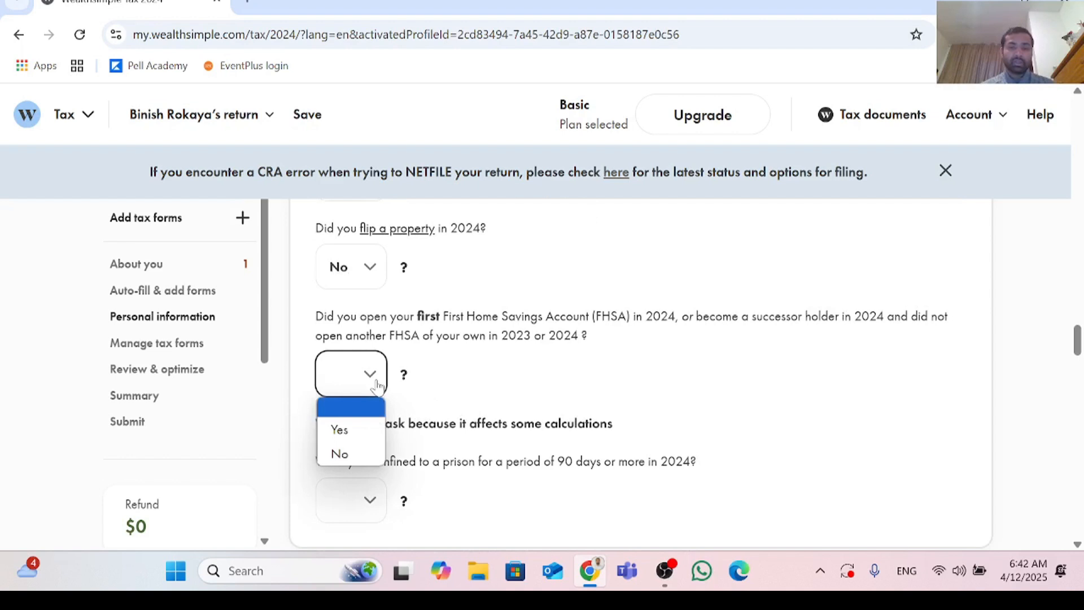
{"action": "left_click", "coordinate": [364, 455]}
Step: Answer No to prison confinement of 90 days or more and No to the Canada Carbon Rebate census area question
{"action": "scroll", "coordinate": [373, 457], "scroll_direction": "down", "scroll_amount": 2}
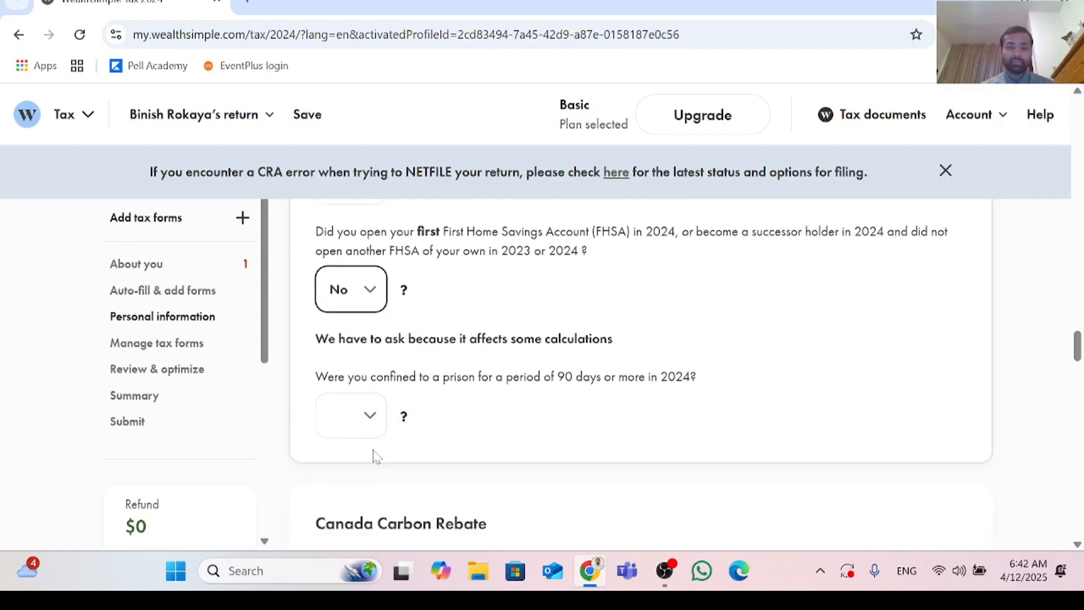
{"action": "scroll", "coordinate": [380, 454], "scroll_direction": "down", "scroll_amount": 2}
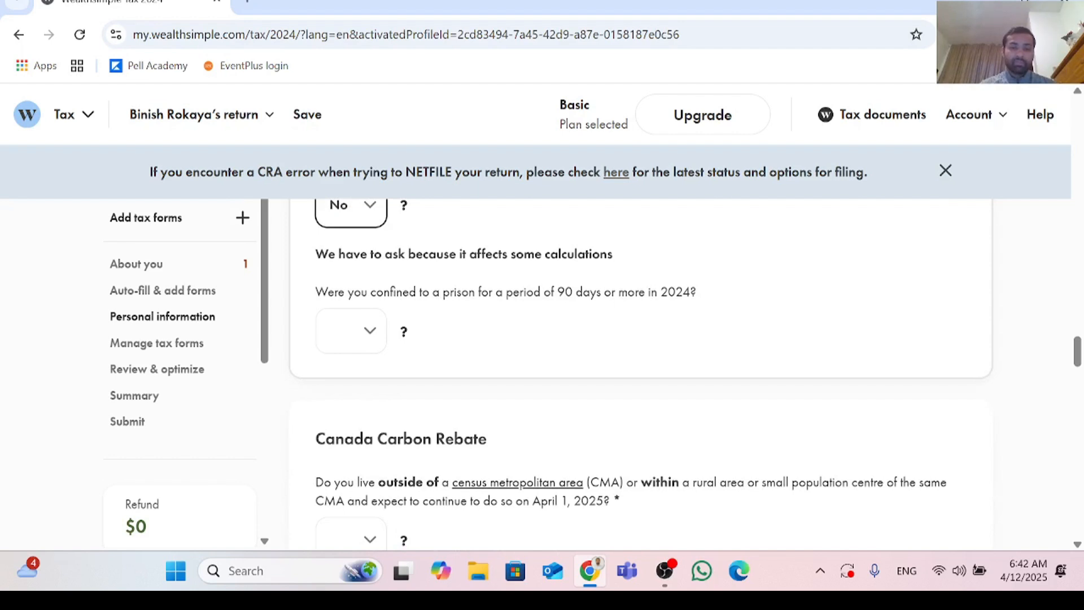
{"action": "left_click", "coordinate": [374, 338]}
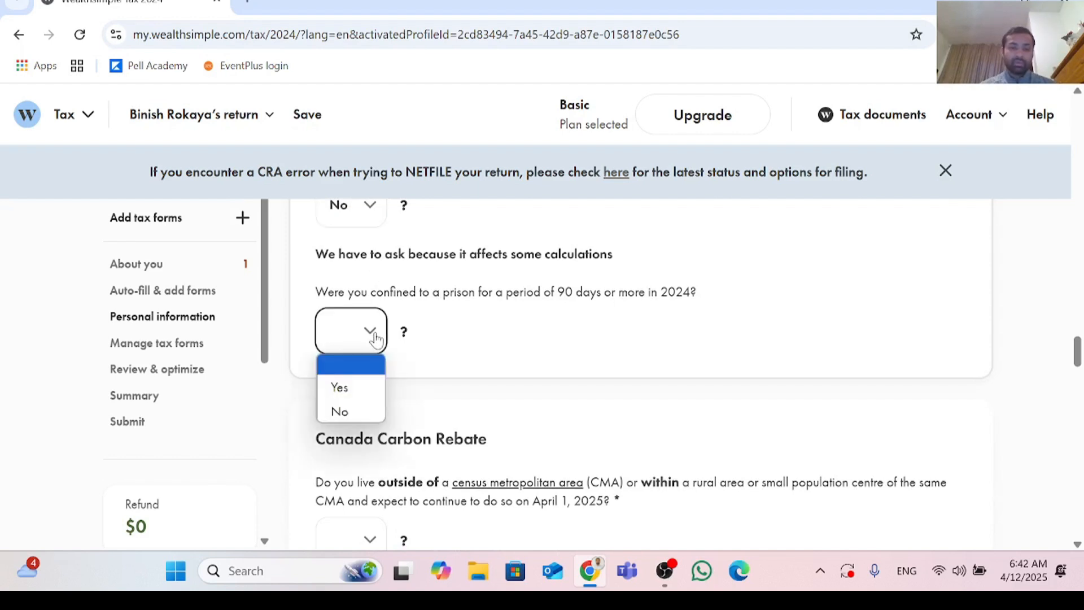
{"action": "left_click", "coordinate": [367, 408]}
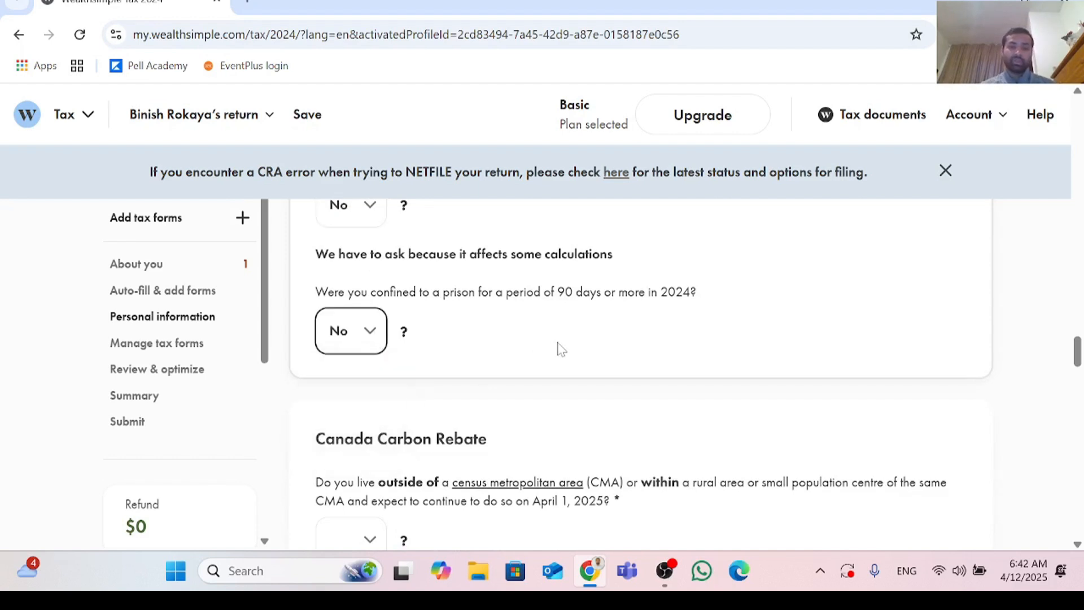
{"action": "scroll", "coordinate": [561, 348], "scroll_direction": "down", "scroll_amount": 4}
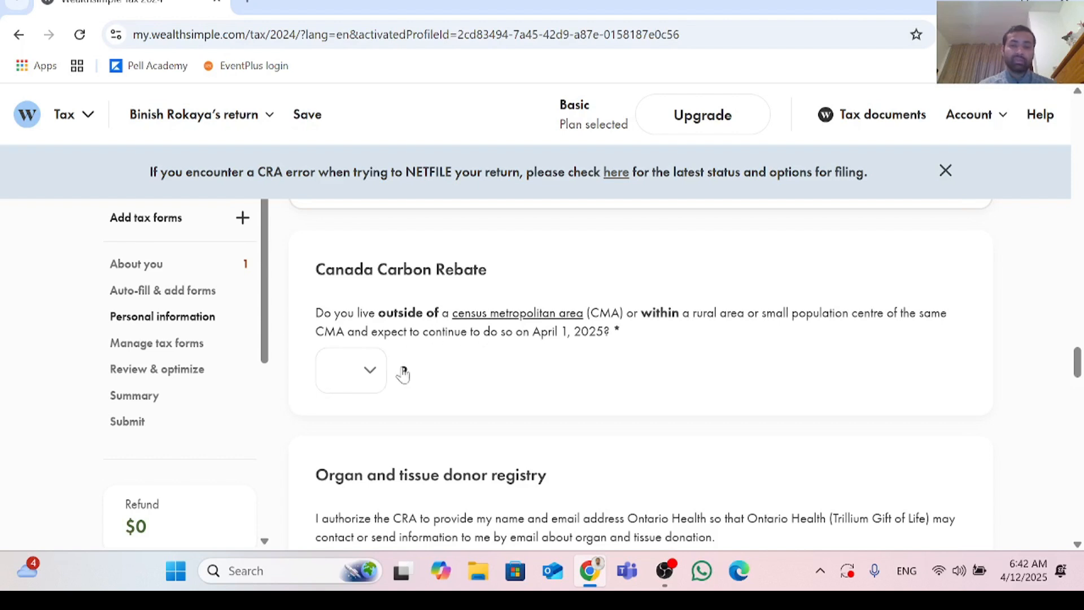
{"action": "left_click", "coordinate": [370, 374]}
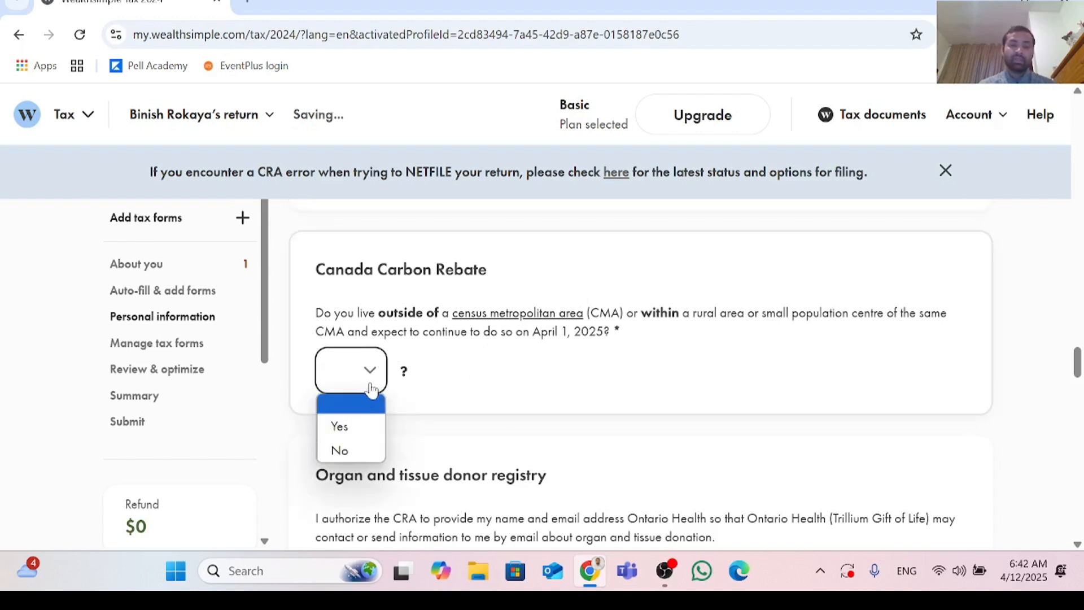
{"action": "left_click", "coordinate": [362, 452]}
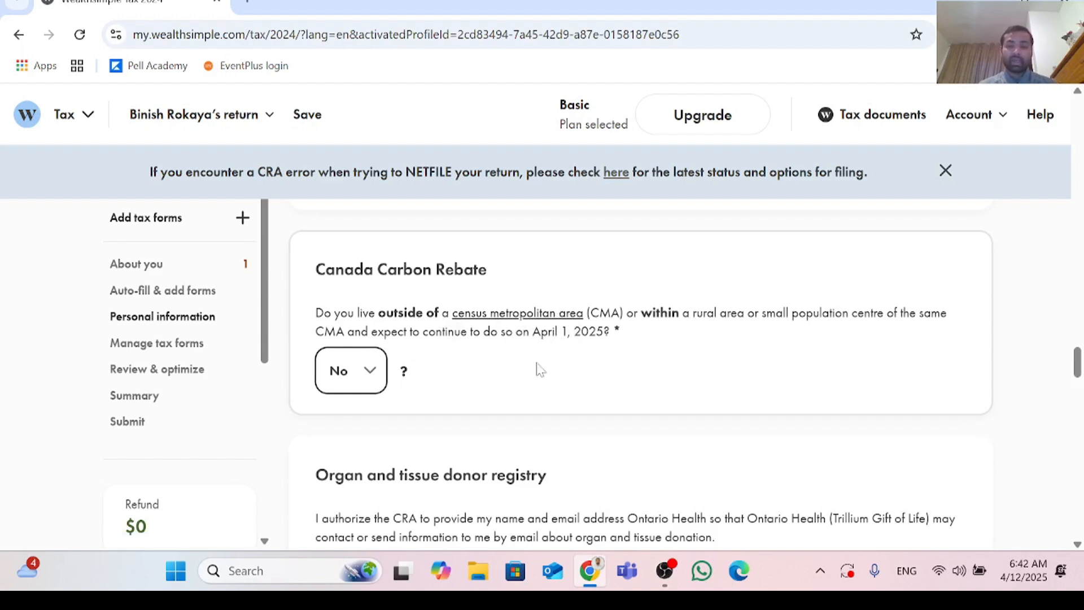
Step: Answer No to sharing contact information with the organ and tissue donor registry
{"action": "scroll", "coordinate": [538, 373], "scroll_direction": "down", "scroll_amount": 5}
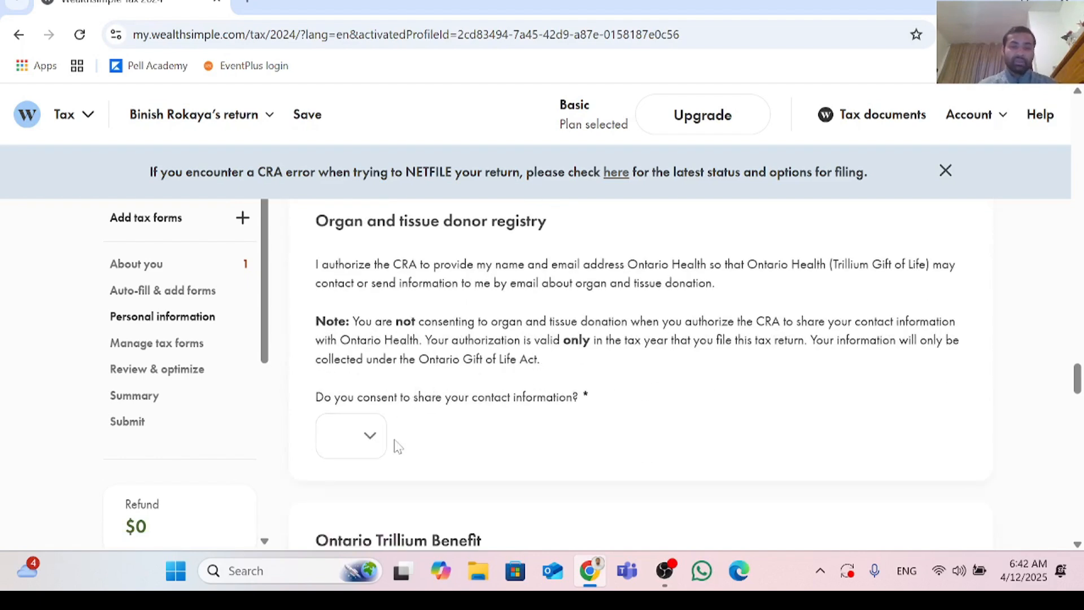
{"action": "left_click", "coordinate": [372, 438]}
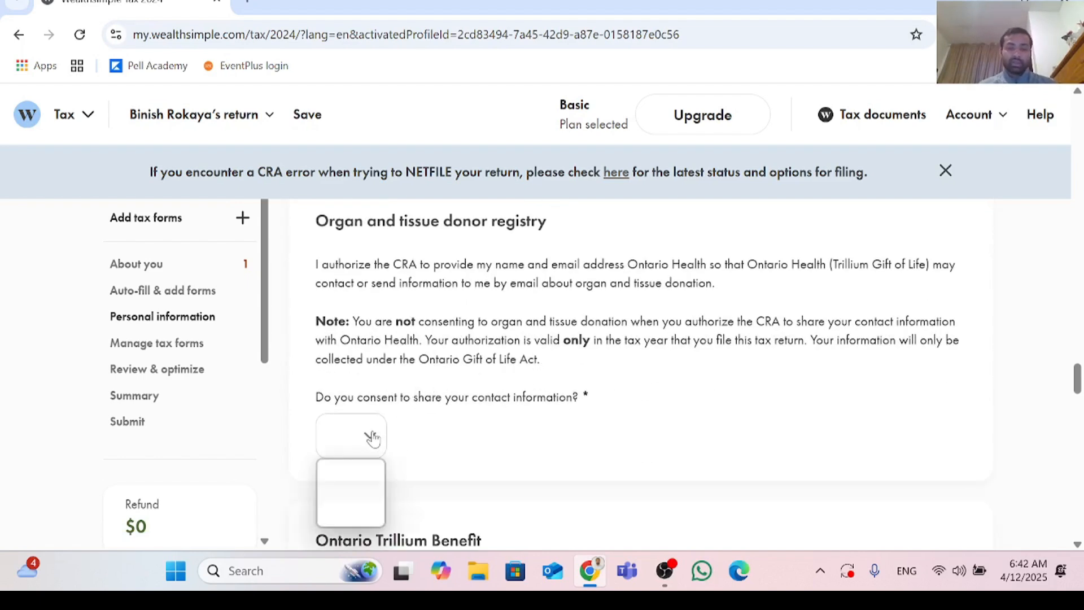
{"action": "left_click", "coordinate": [360, 516]}
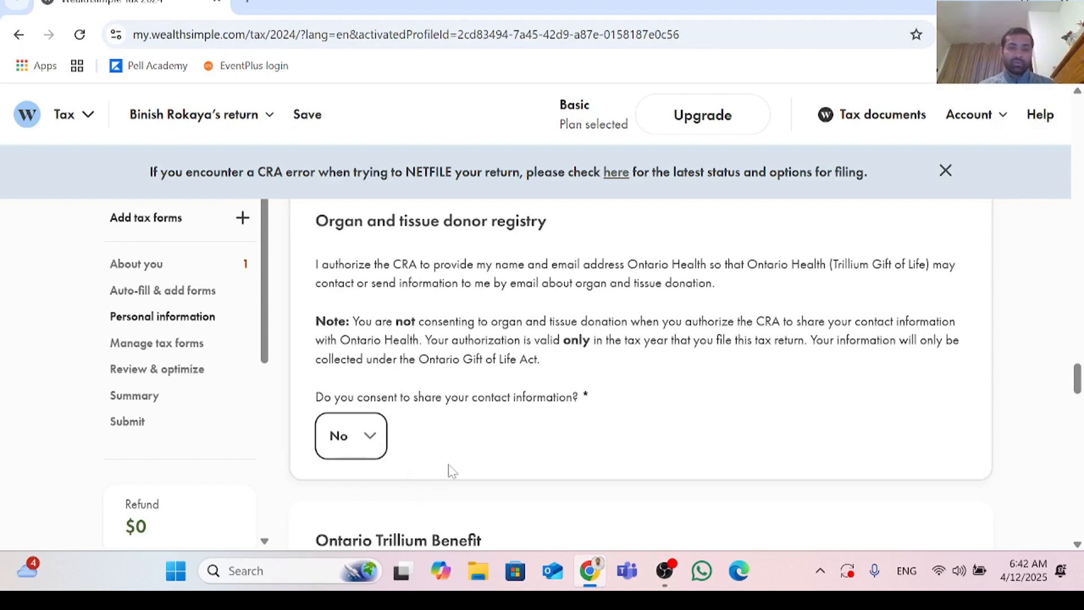
Step: Try to answer Yes to applying for the Ontario Trillium Benefit
{"action": "scroll", "coordinate": [421, 326], "scroll_direction": "down", "scroll_amount": 4}
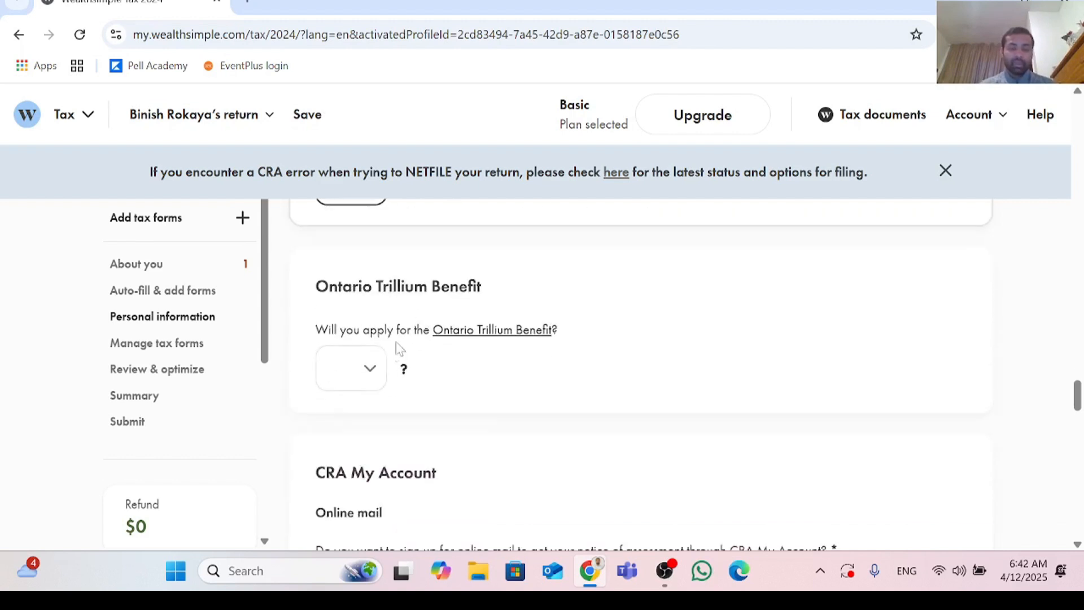
{"action": "left_click", "coordinate": [375, 373]}
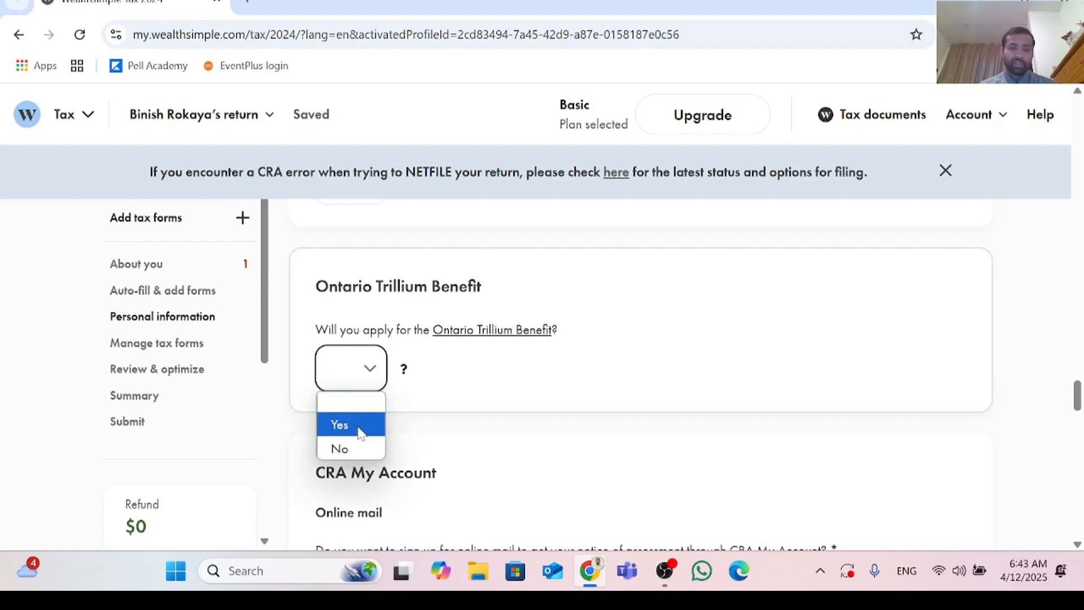
{"action": "left_click", "coordinate": [362, 432]}
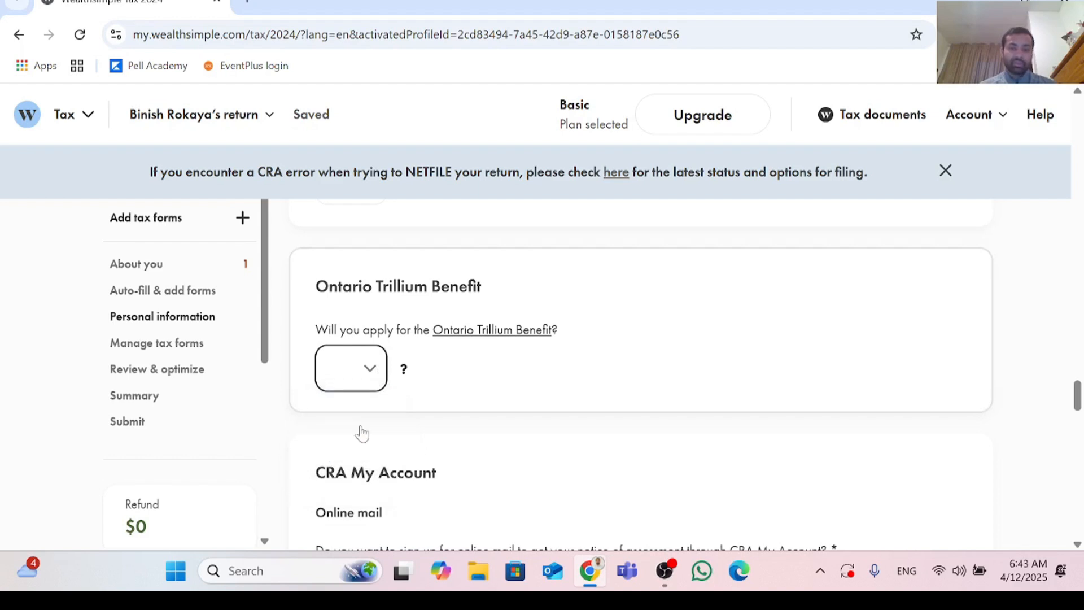
Step: Sign up for CRA My Account online mail and agree to the terms and conditions
{"action": "scroll", "coordinate": [367, 428], "scroll_direction": "down", "scroll_amount": 3}
{"action": "scroll", "coordinate": [383, 423], "scroll_direction": "down", "scroll_amount": 1}
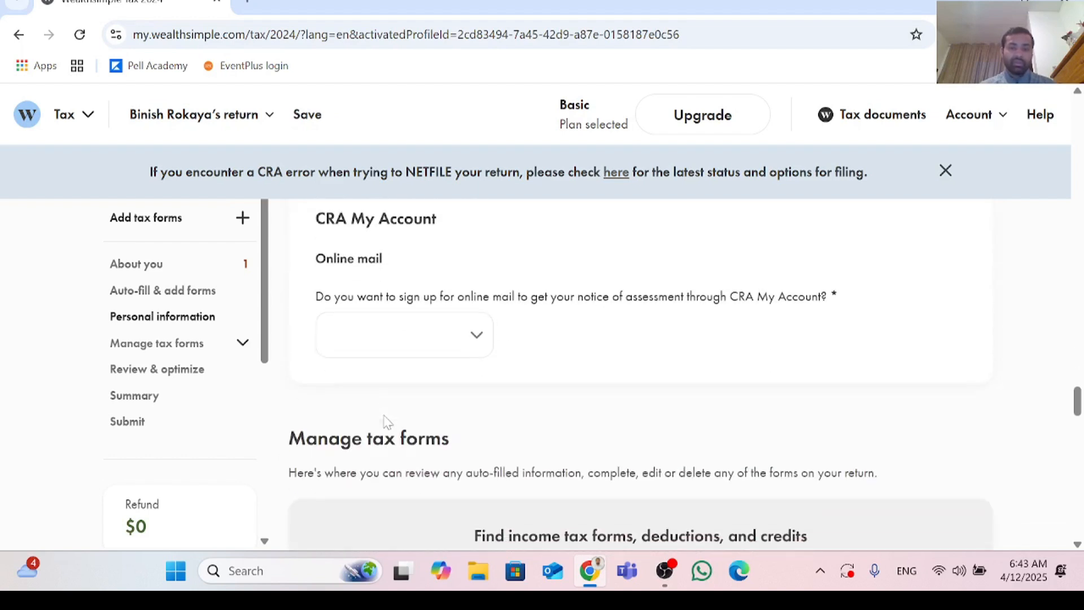
{"action": "left_click", "coordinate": [480, 345]}
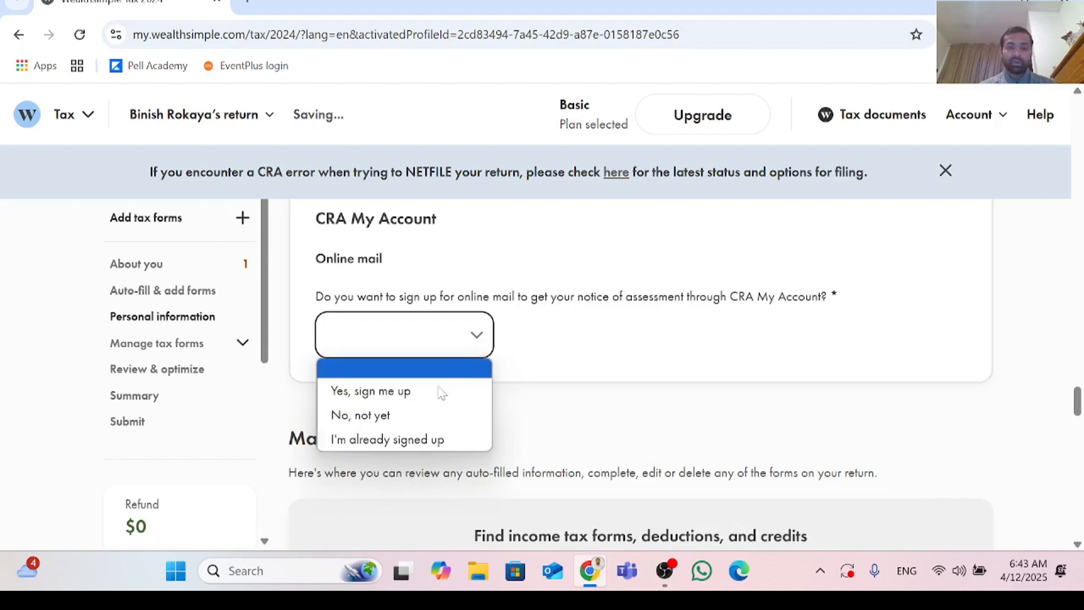
{"action": "left_click", "coordinate": [436, 393]}
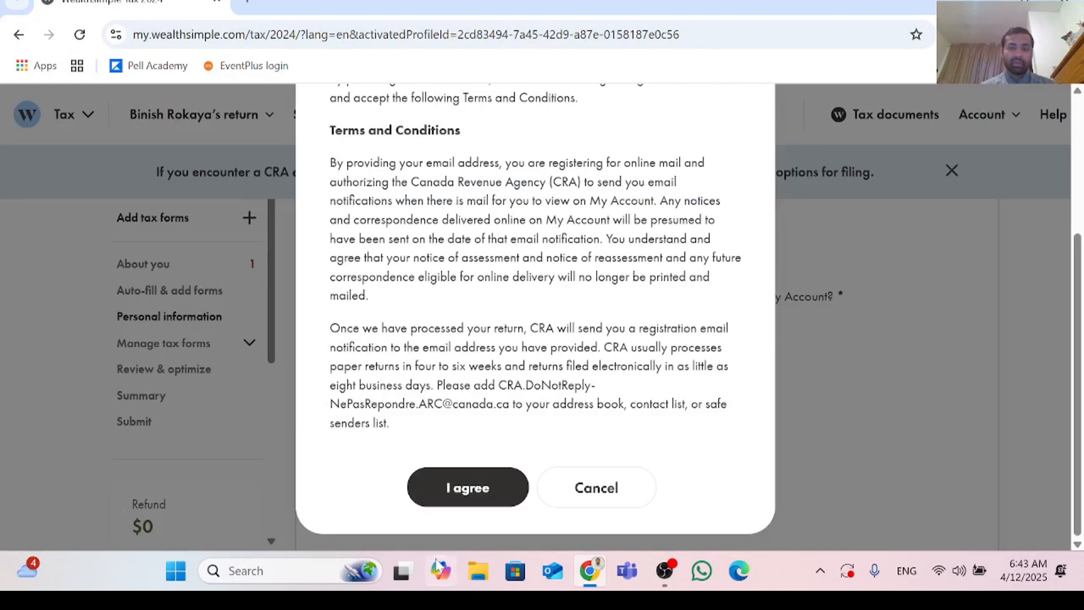
{"action": "left_click", "coordinate": [491, 496]}
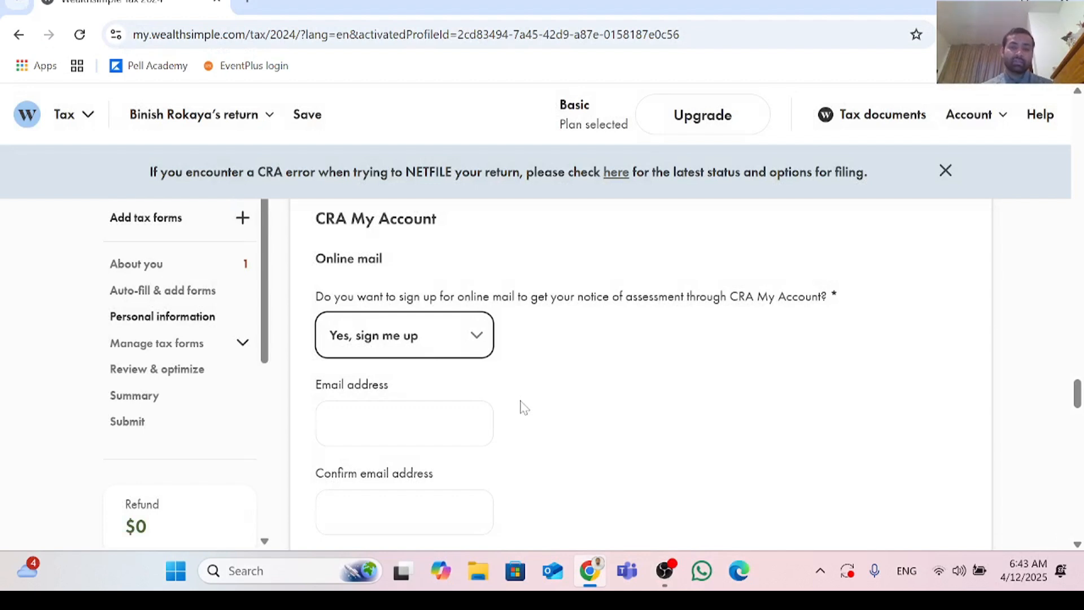
Step: Enter the e-mail address for CRA online mail and repeat it in the confirmation field
{"action": "scroll", "coordinate": [514, 409], "scroll_direction": "down", "scroll_amount": 1}
{"action": "left_click", "coordinate": [404, 339]}
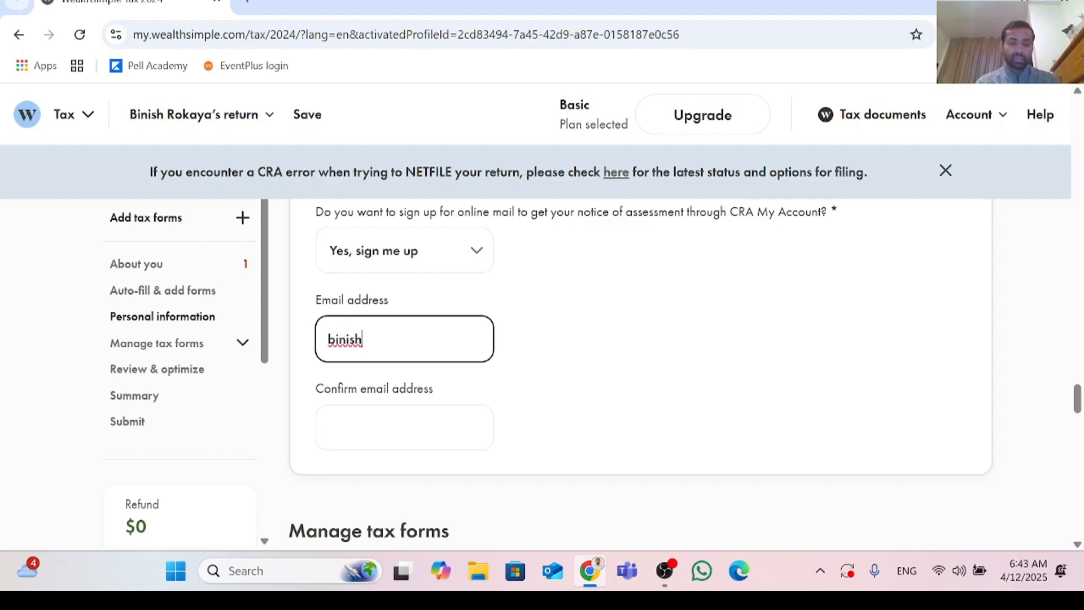
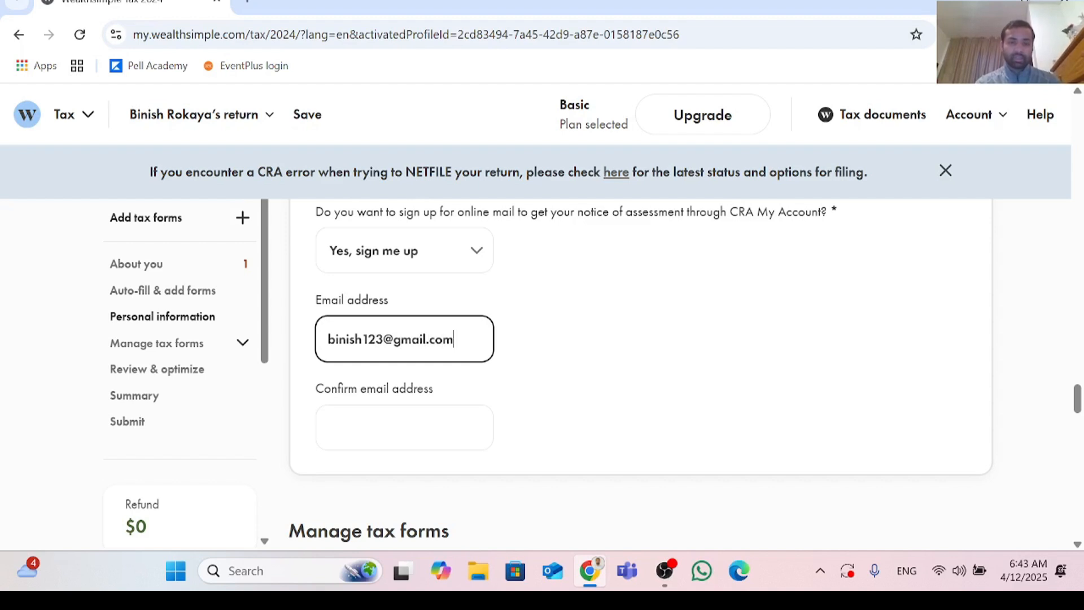
{"action": "key", "text": "Tab"}
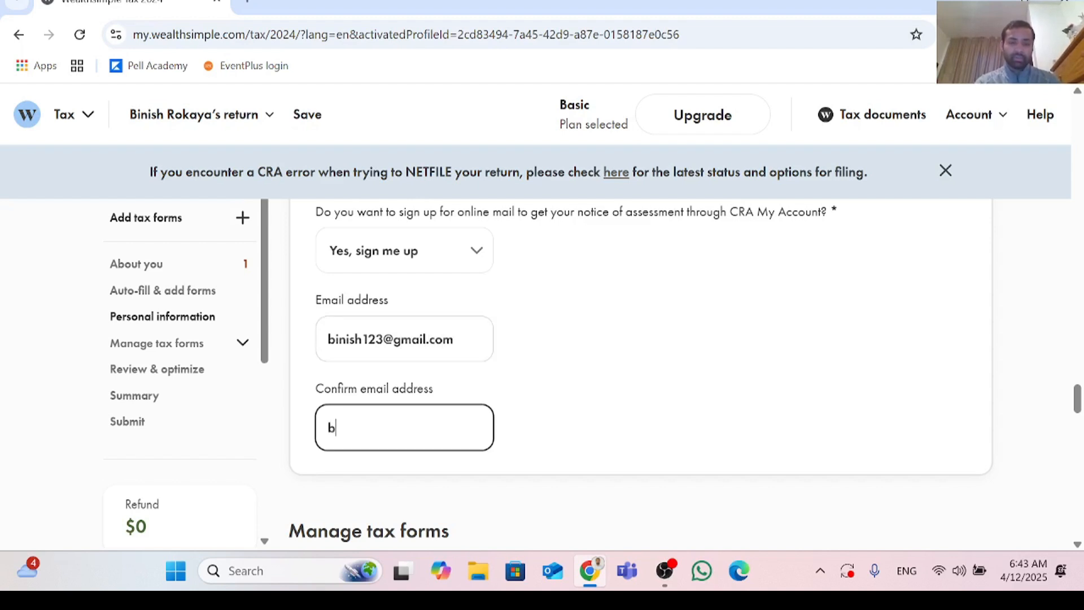
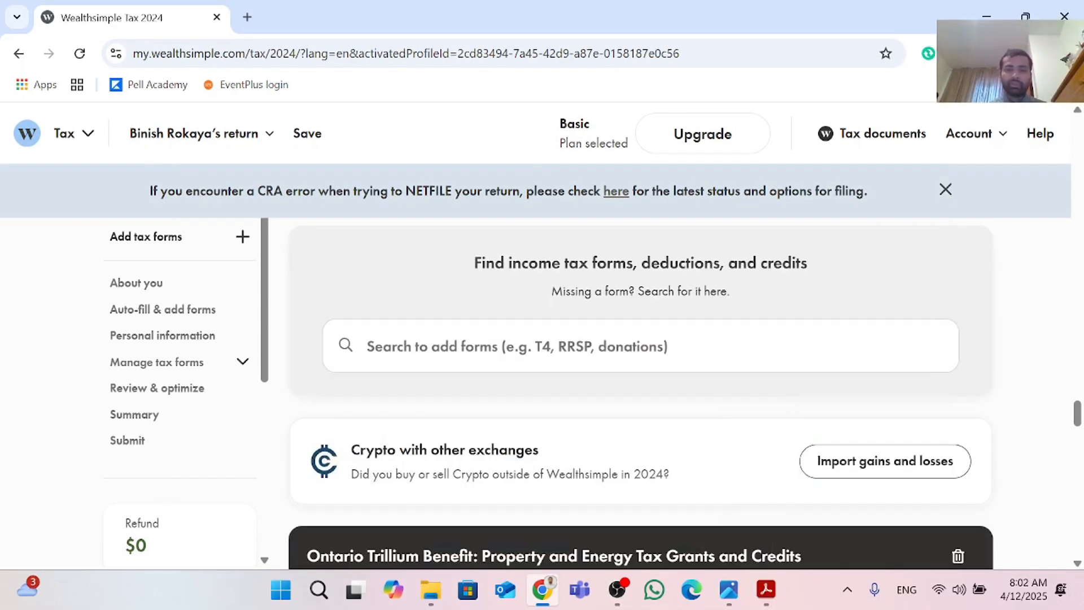
Step: Search the tax forms for t4 and add the Employment Income — T4 slip to the return
{"action": "scroll", "coordinate": [825, 370], "scroll_direction": "up", "scroll_amount": 2}
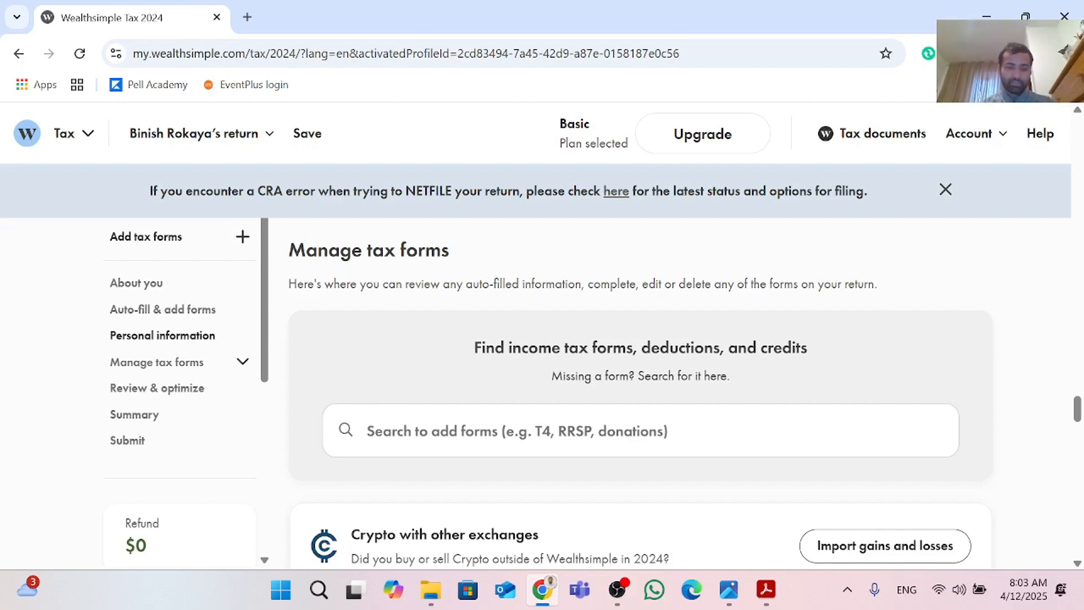
{"action": "left_click", "coordinate": [517, 431]}
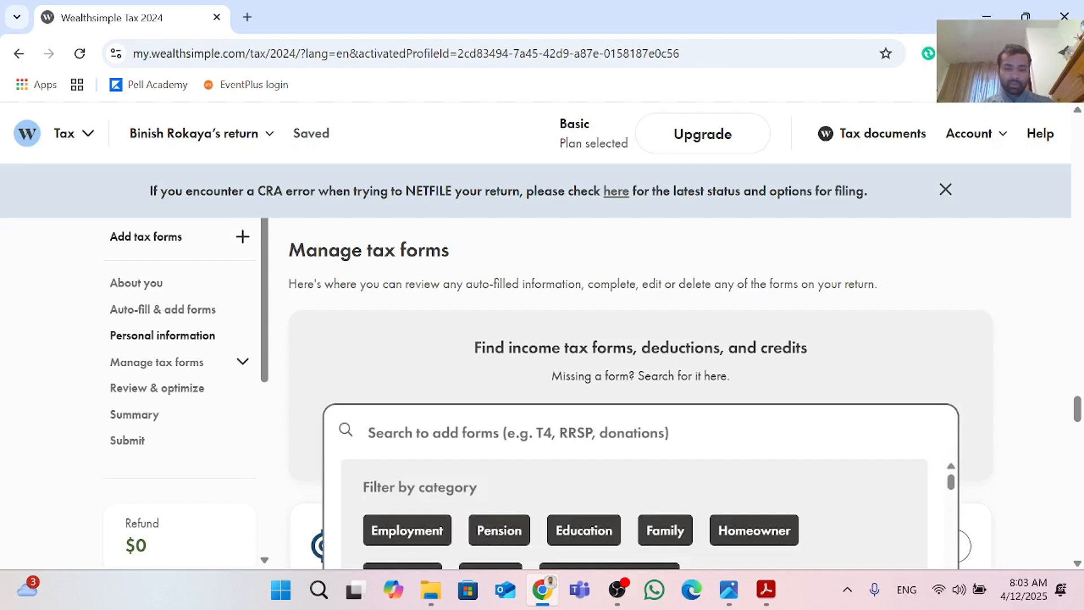
{"action": "type", "text": "t4"}
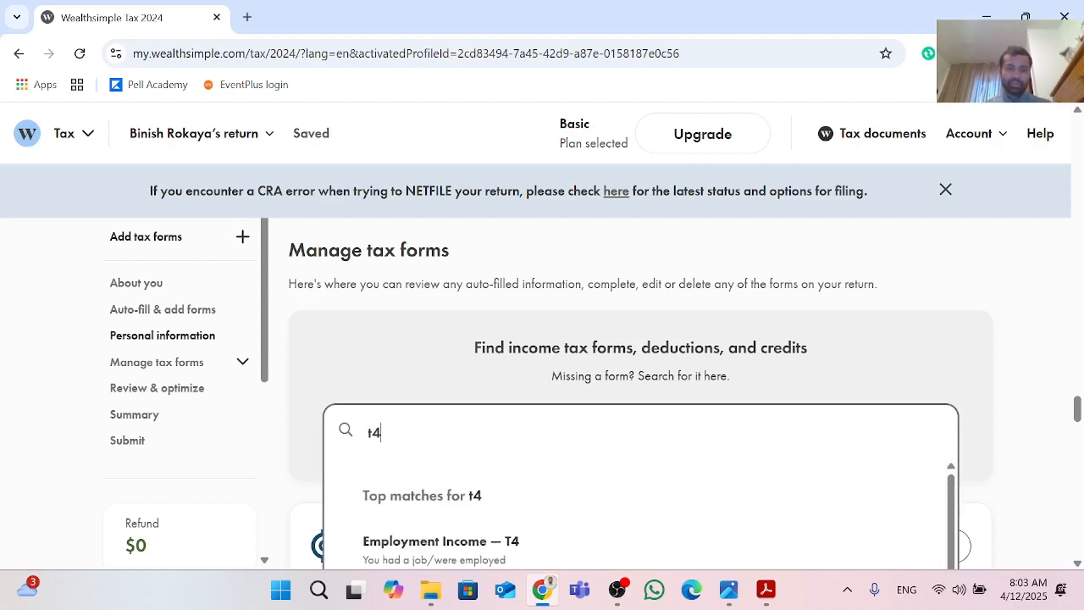
{"action": "scroll", "coordinate": [479, 461], "scroll_direction": "down", "scroll_amount": 1}
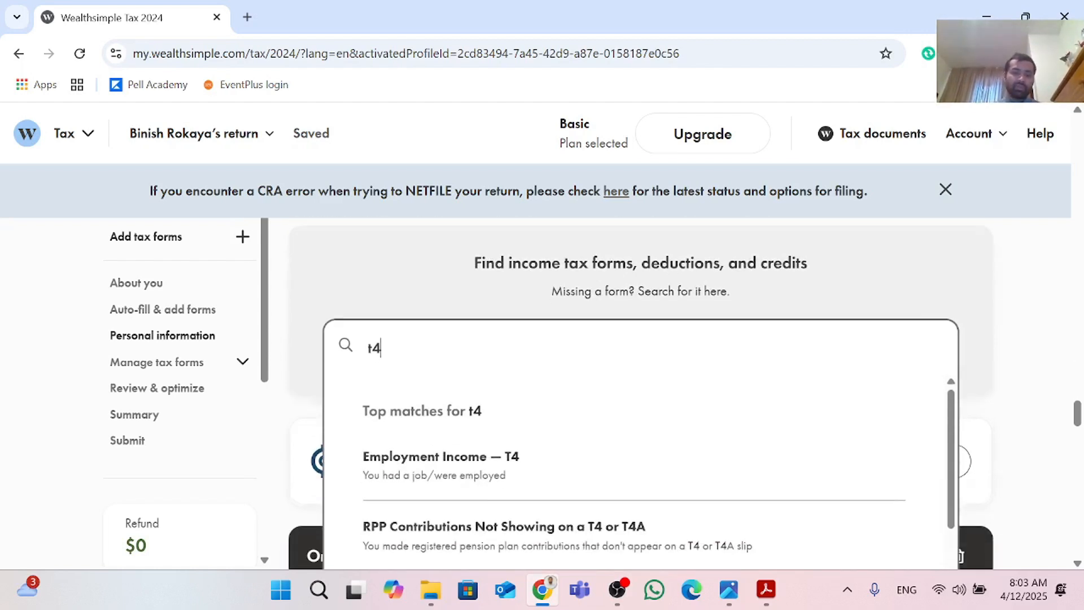
{"action": "left_click", "coordinate": [461, 469]}
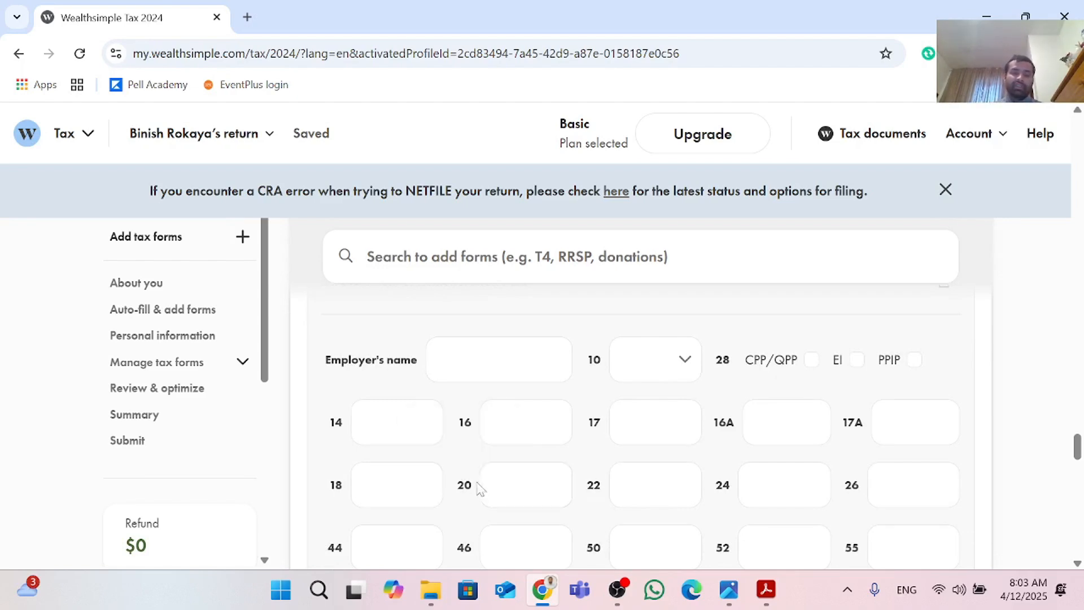
Step: Switch to the open T4 image.jpg in the image viewer to reference the slip's boxes
{"action": "mouse_move", "coordinate": [772, 590]}
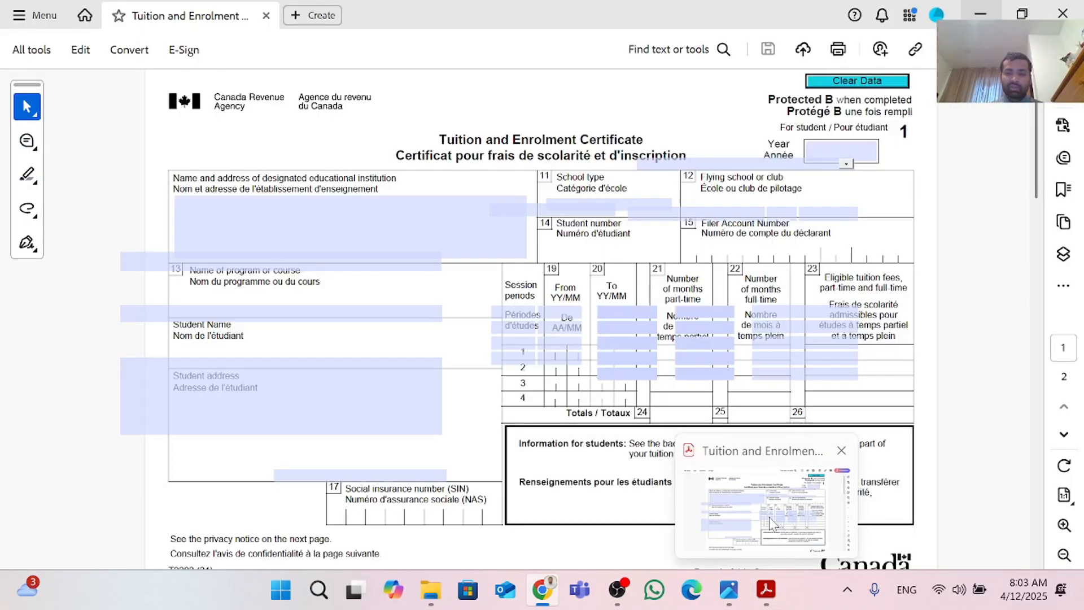
{"action": "mouse_move", "coordinate": [720, 592]}
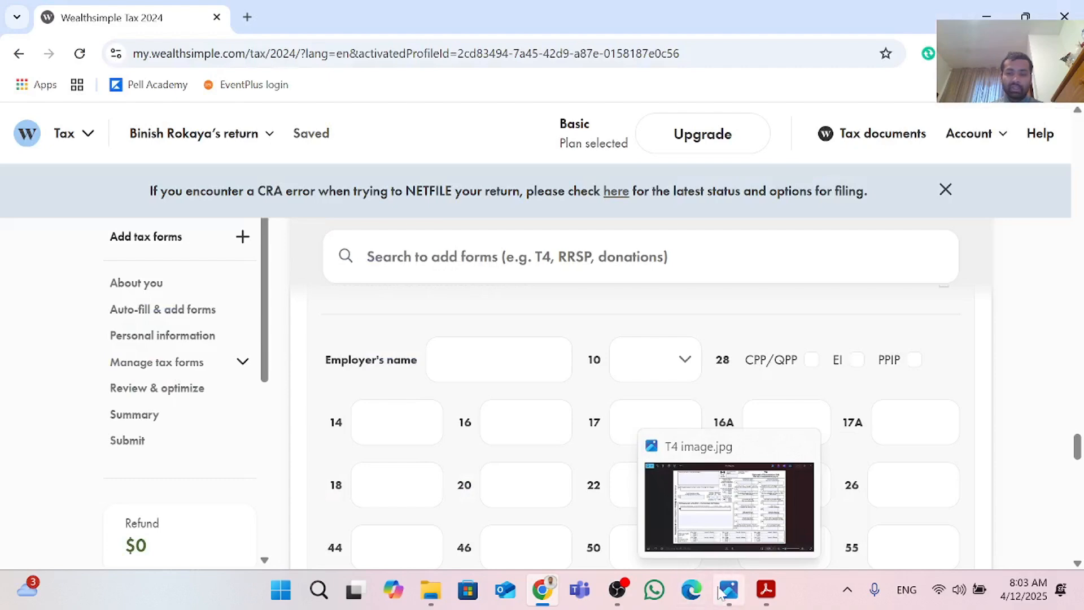
{"action": "left_click", "coordinate": [737, 500]}
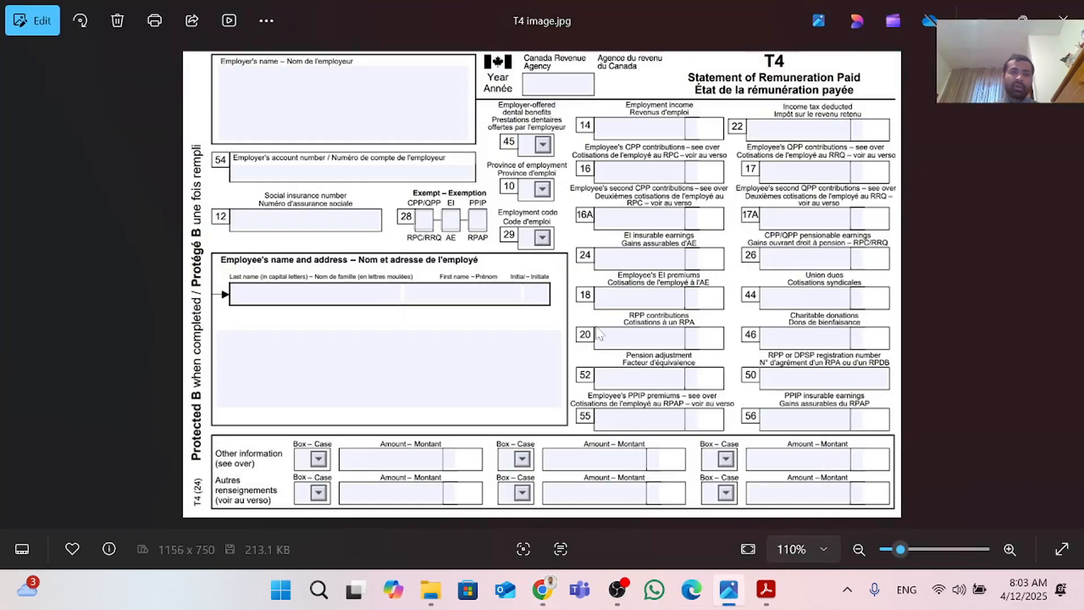
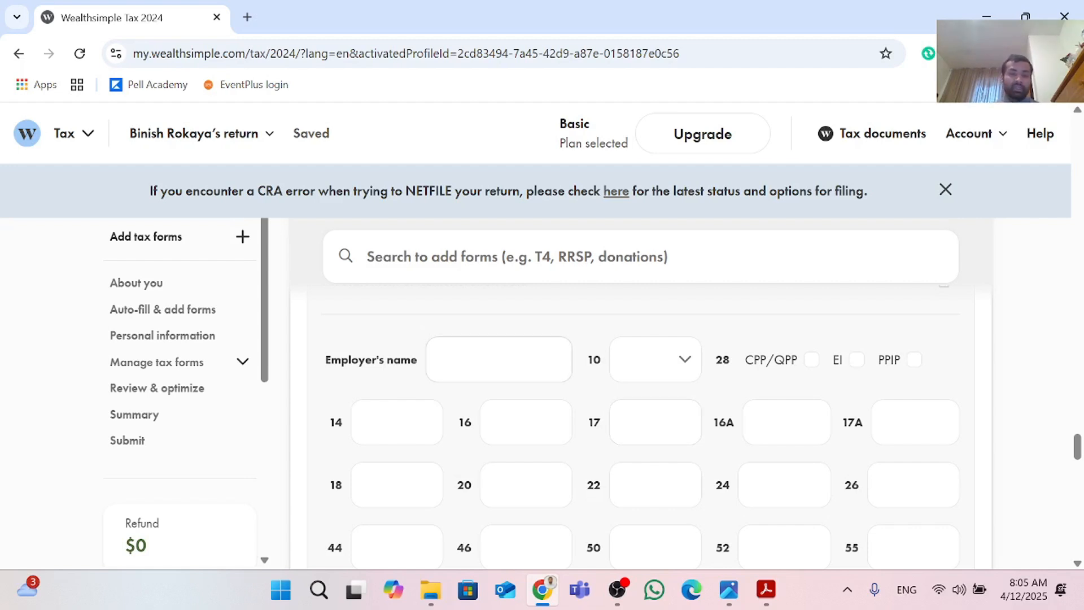
Step: Enter El Rancho as the T4 employer's name and set box 10 province of employment to ON
{"action": "left_click", "coordinate": [500, 360]}
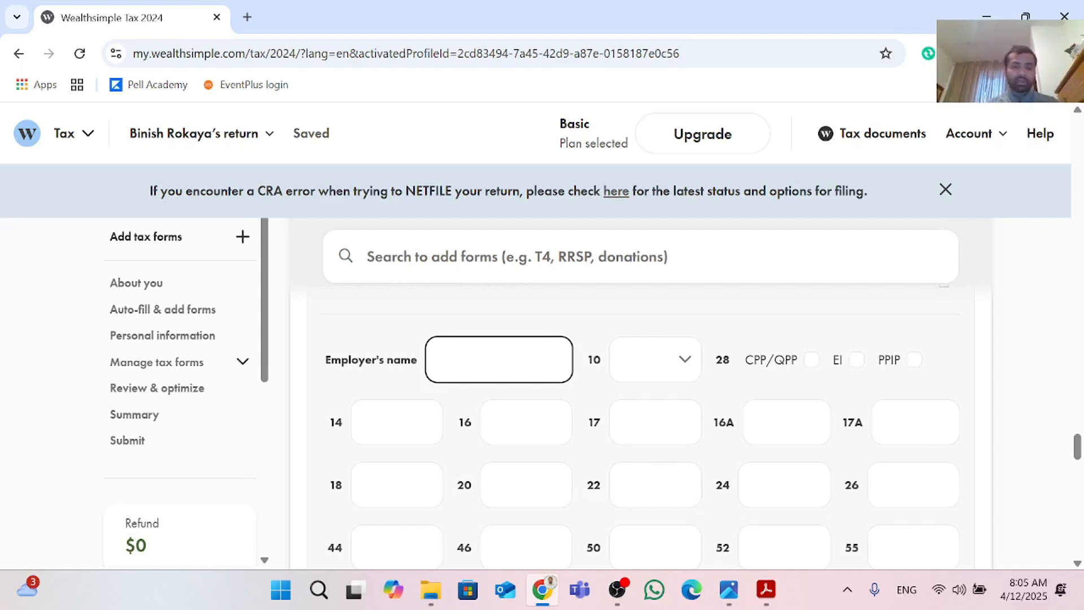
{"action": "type", "text": "El Rancho"}
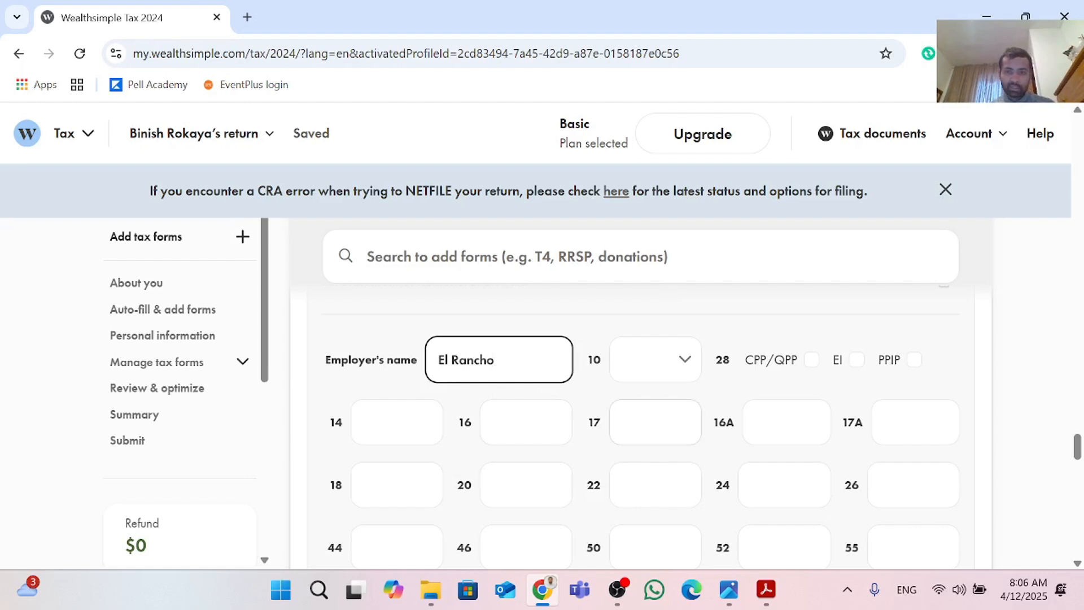
{"action": "left_click", "coordinate": [685, 366]}
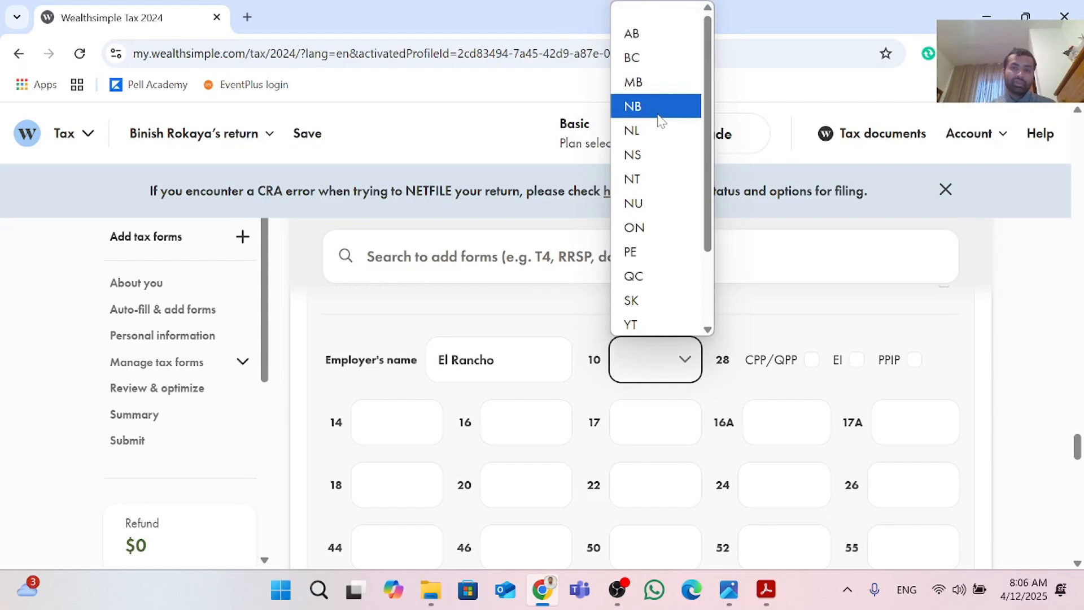
{"action": "left_click", "coordinate": [673, 228]}
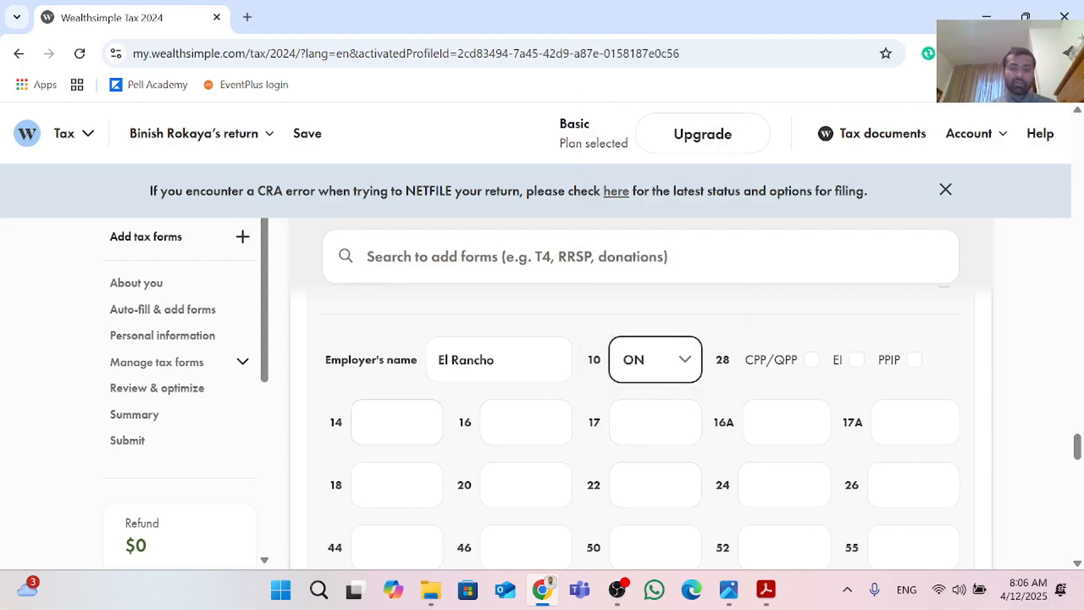
Step: Enter 30,000 in box 14 for employment income
{"action": "left_click", "coordinate": [399, 423]}
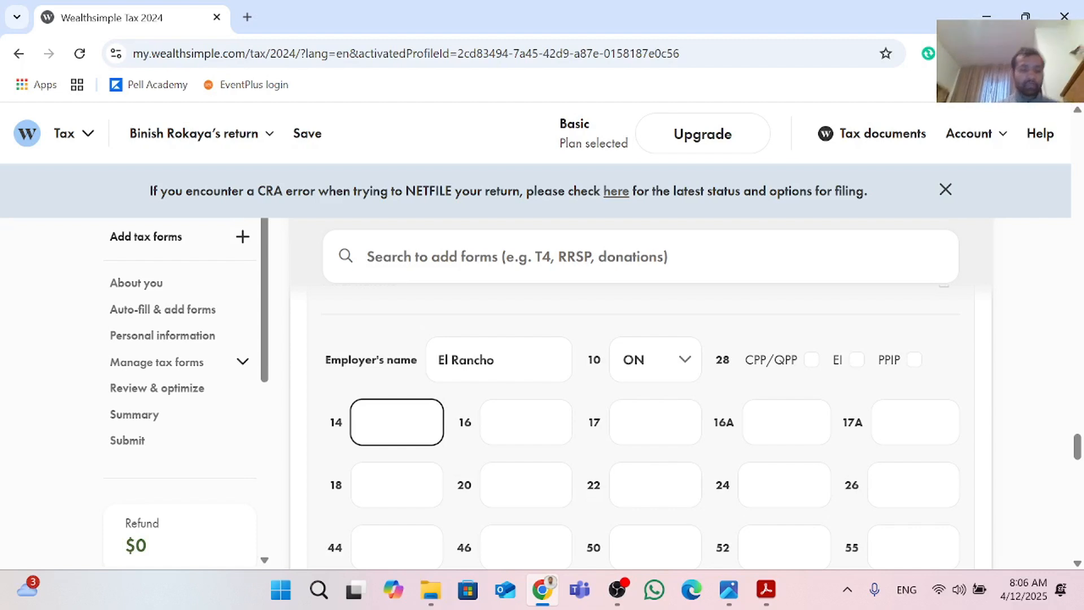
{"action": "type", "text": "20"}
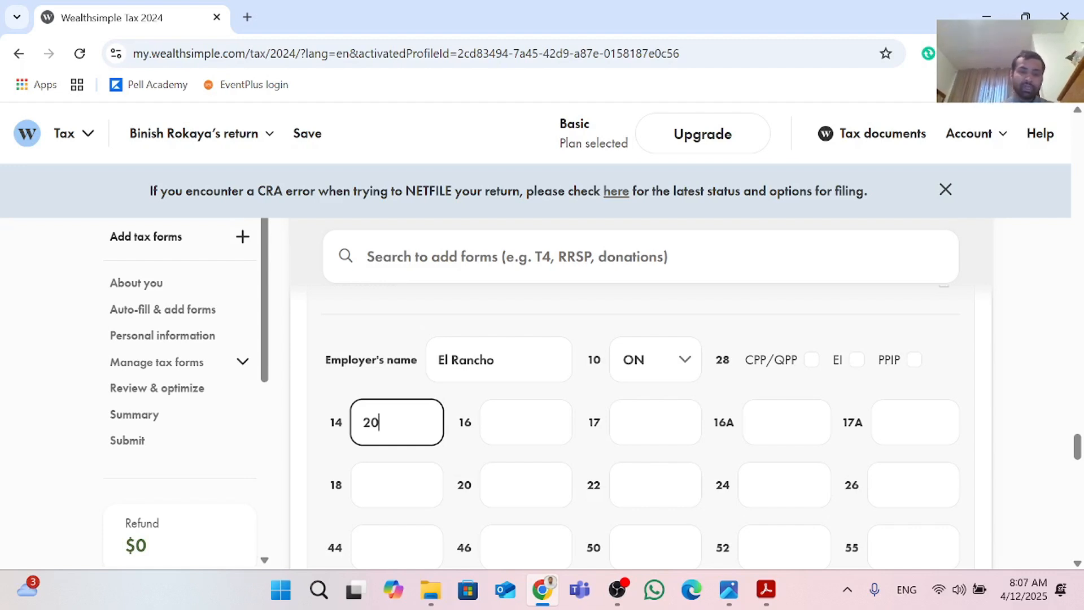
{"action": "key", "text": "BackSpace"}
{"action": "key", "text": "BackSpace"}
{"action": "type", "text": "3"}
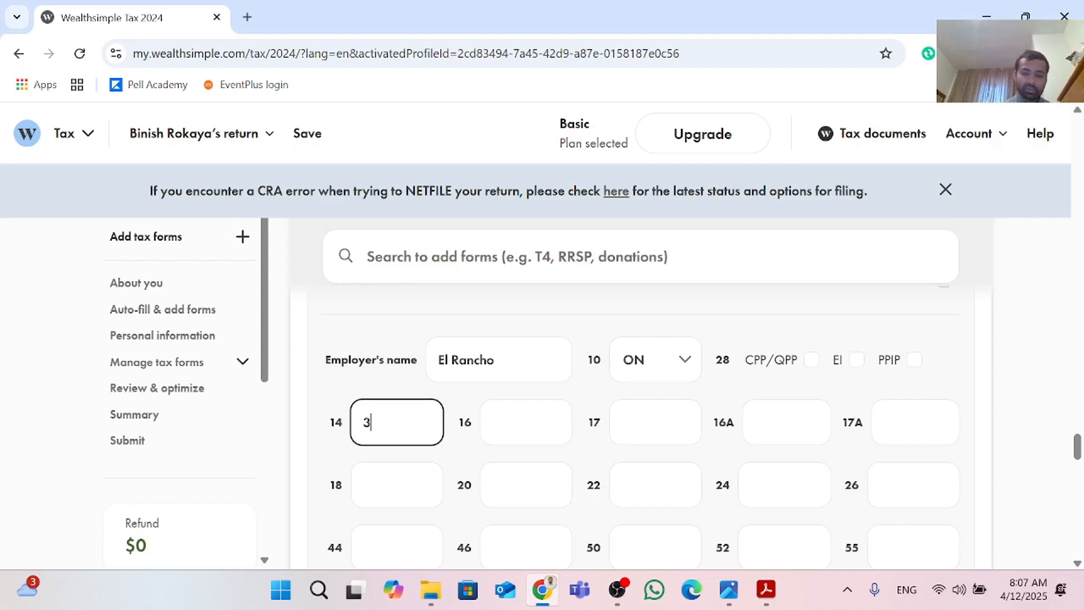
{"action": "type", "text": "0,000"}
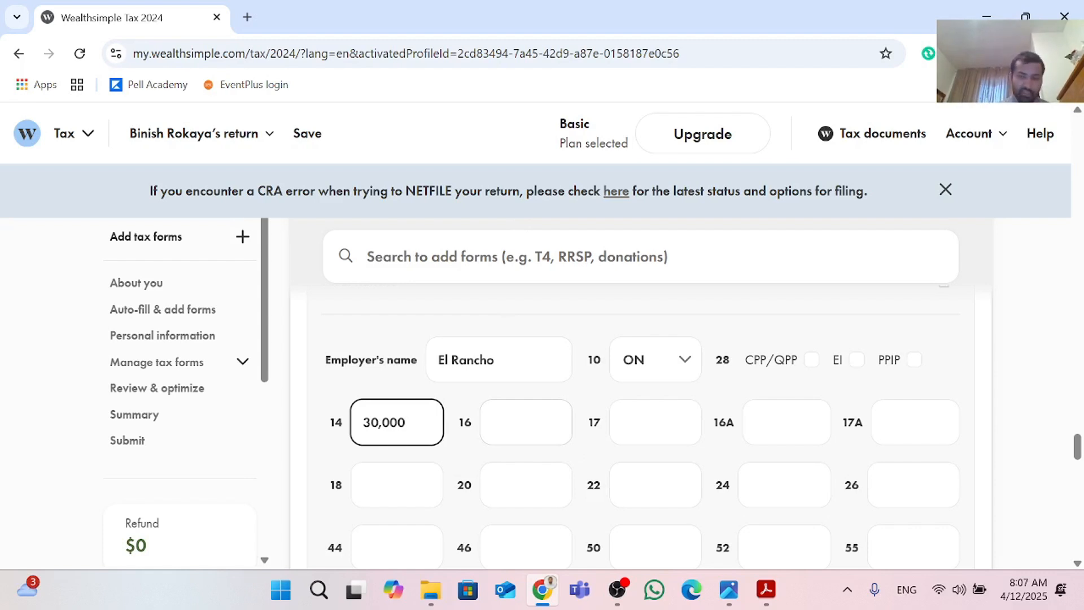
Step: Enter 670 in box 16 for CPP contributions and 450 in box 18 for EI premiums
{"action": "left_click", "coordinate": [526, 422]}
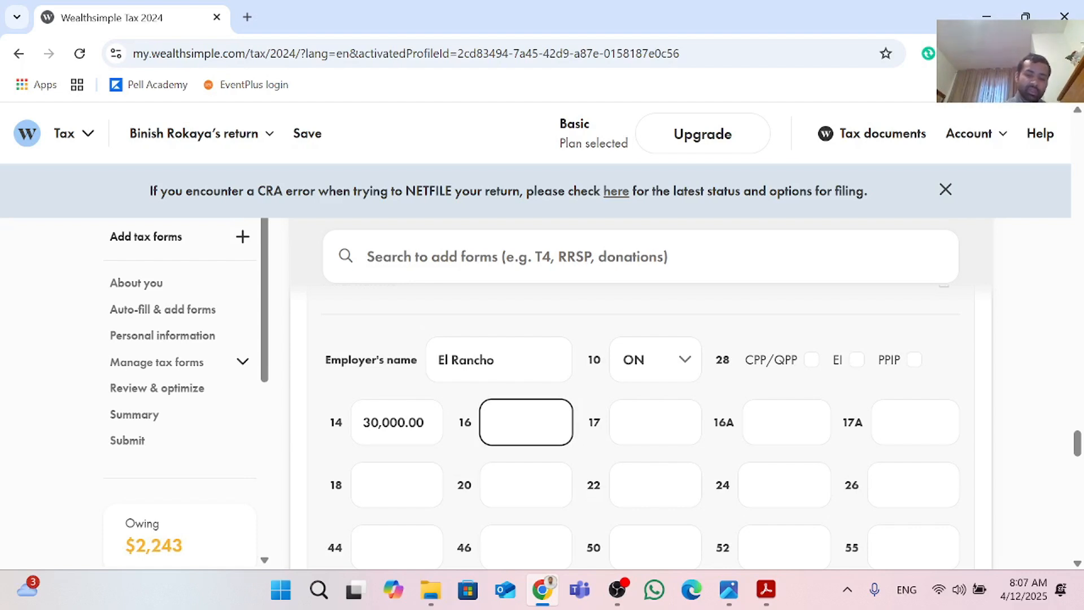
{"action": "type", "text": "670"}
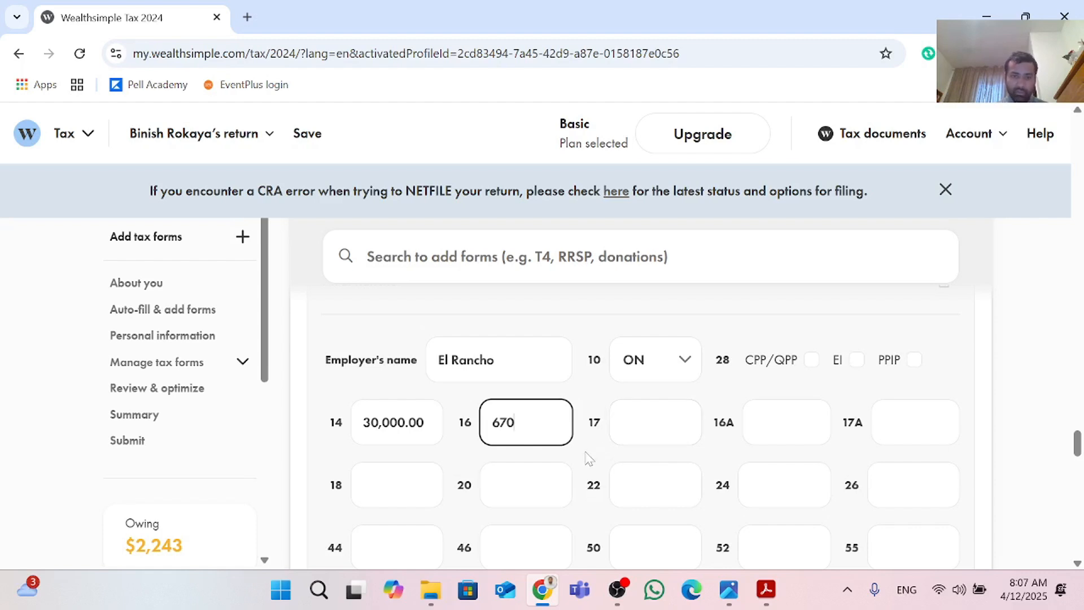
{"action": "left_click", "coordinate": [395, 485]}
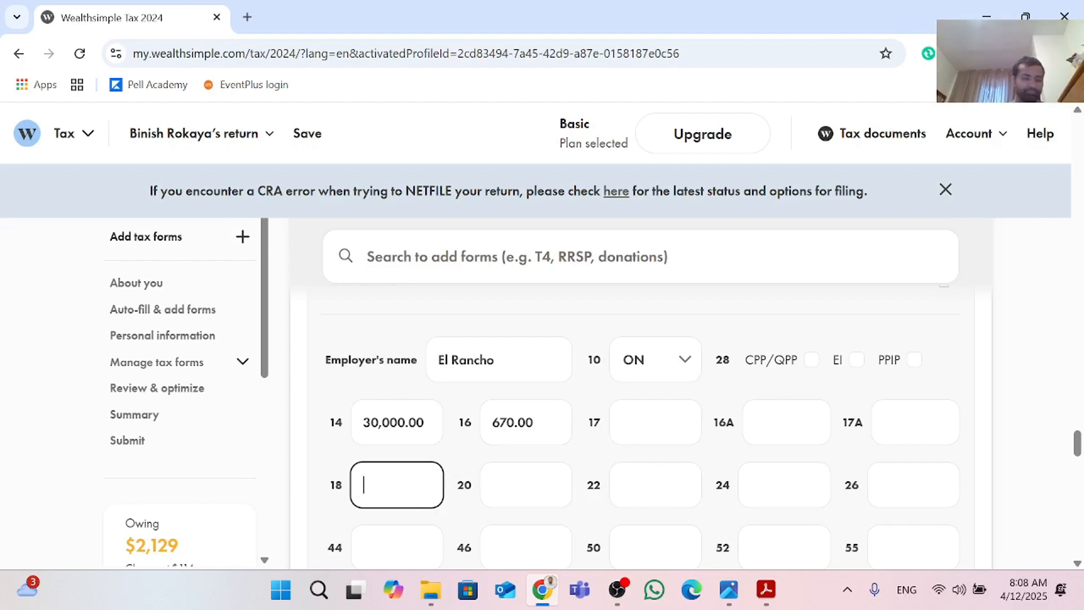
{"action": "type", "text": "45"}
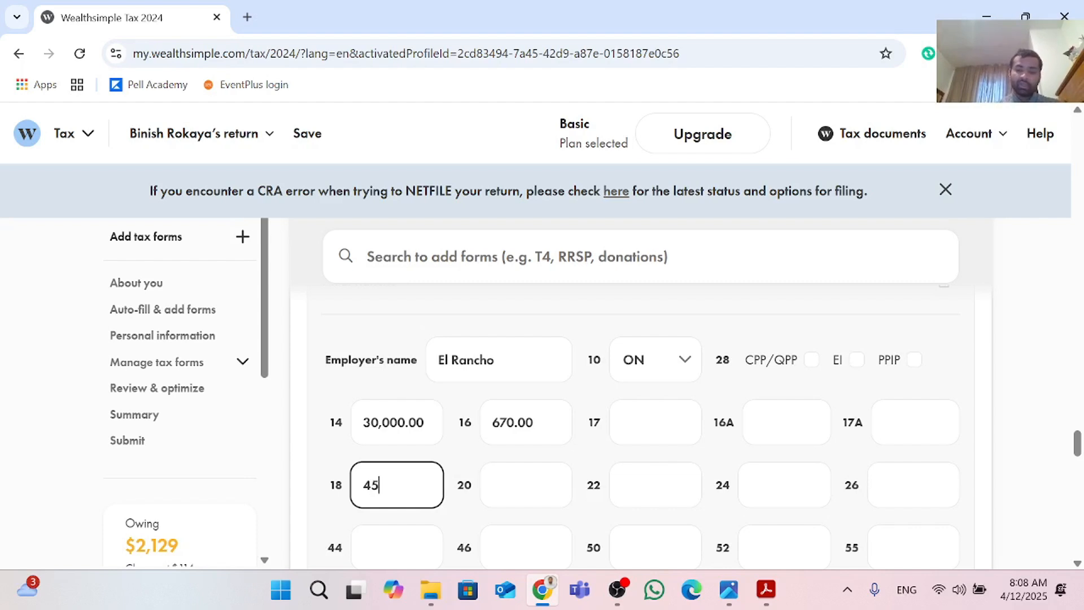
{"action": "type", "text": "0"}
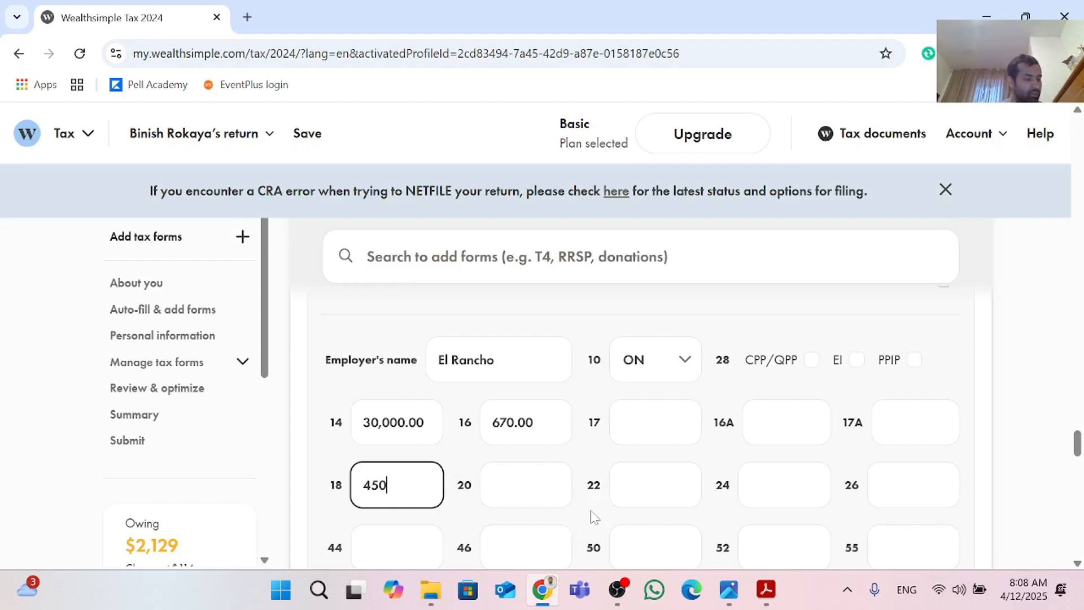
Step: Enter 3,000 in box 22 for income tax deducted
{"action": "scroll", "coordinate": [593, 520], "scroll_direction": "down", "scroll_amount": 2}
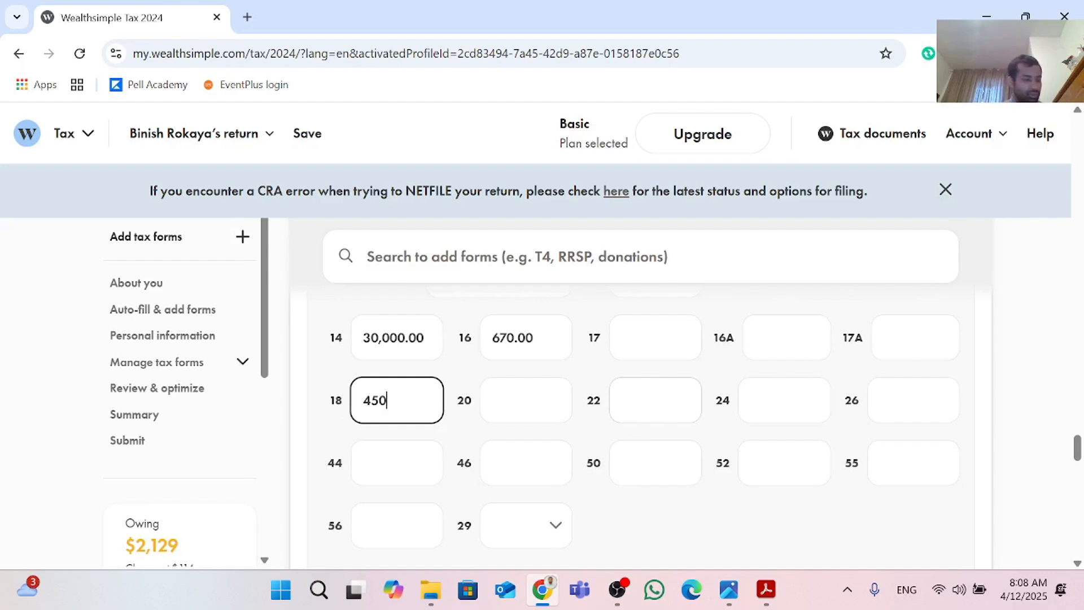
{"action": "left_click", "coordinate": [655, 400]}
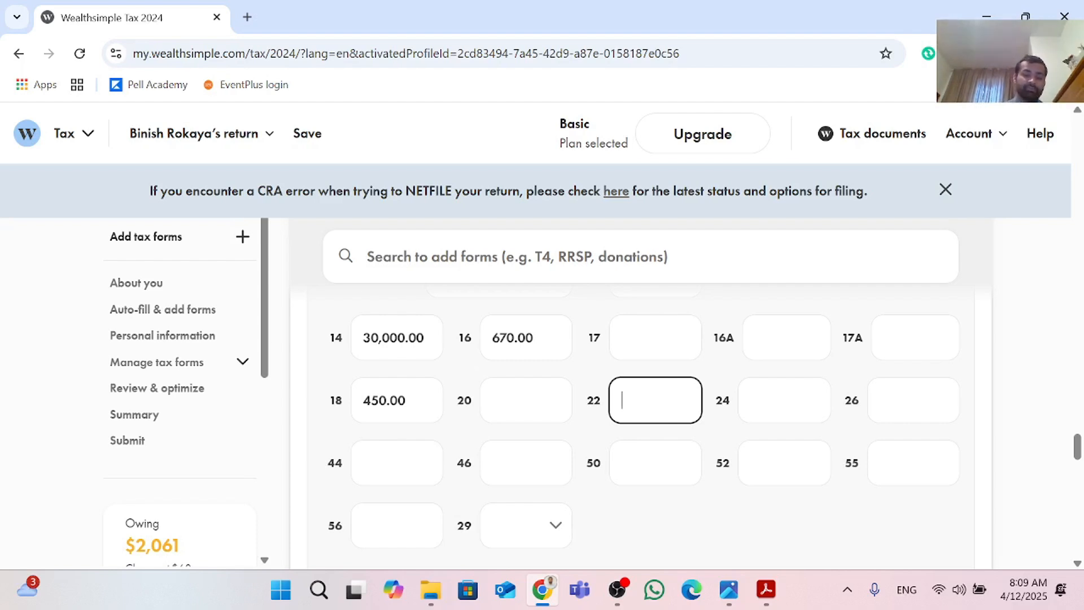
{"action": "type", "text": "3,000"}
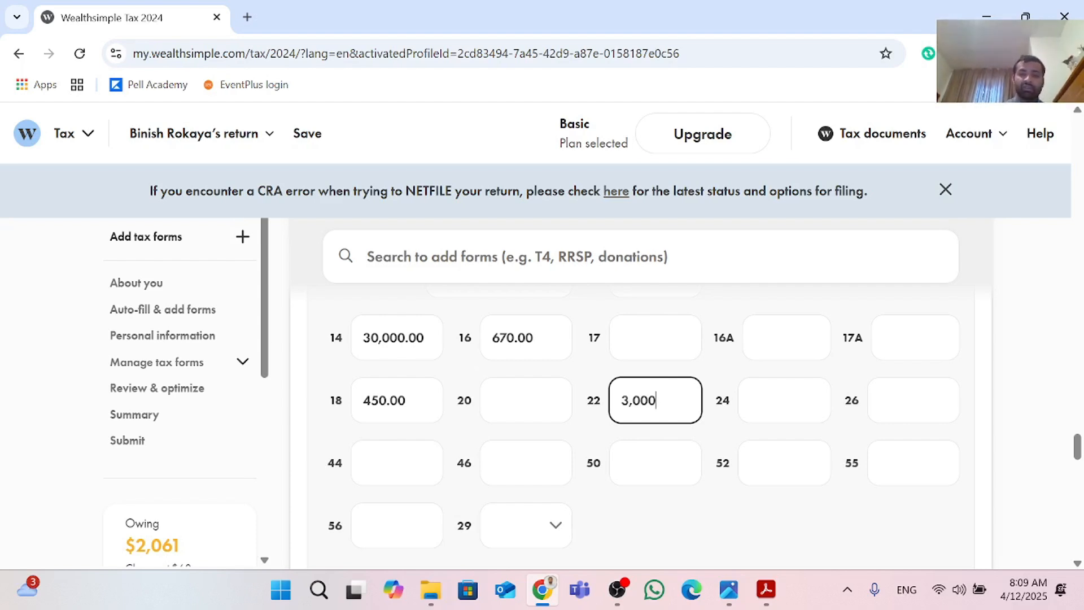
{"action": "key", "text": "Tab"}
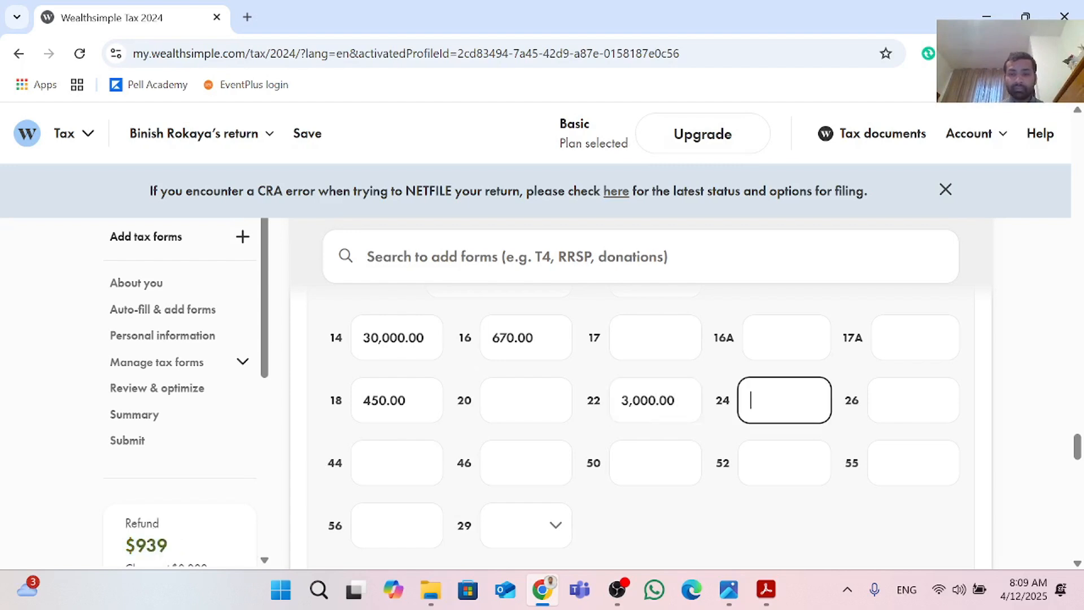
Step: Enter 30,000 in both box 24 for EI insurable earnings and box 26 for CPP pensionable earnings
{"action": "scroll", "coordinate": [567, 395], "scroll_direction": "down", "scroll_amount": 1}
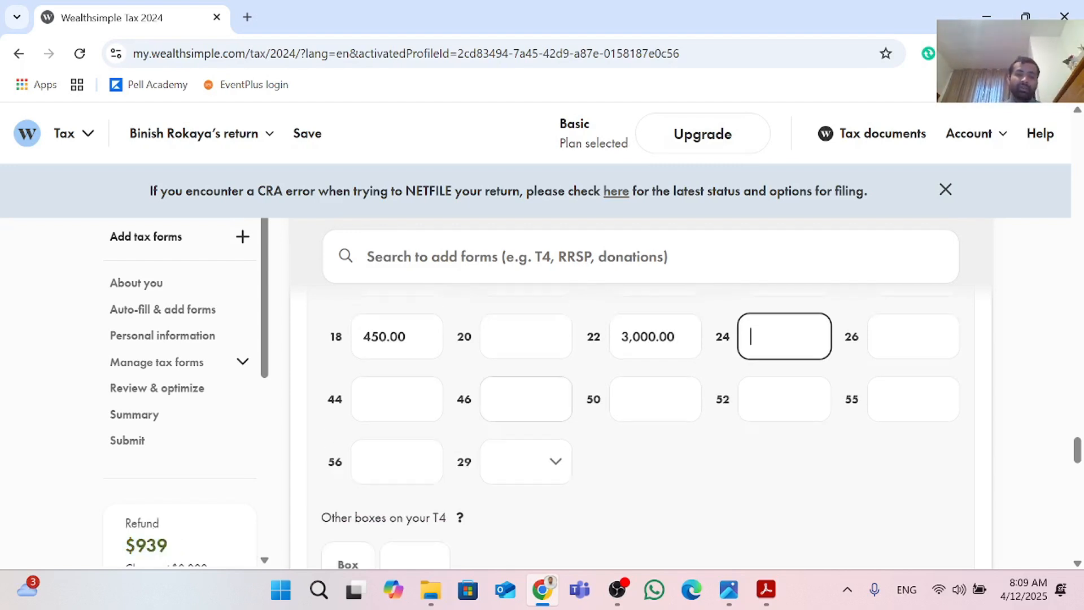
{"action": "scroll", "coordinate": [567, 395], "scroll_direction": "up", "scroll_amount": 1}
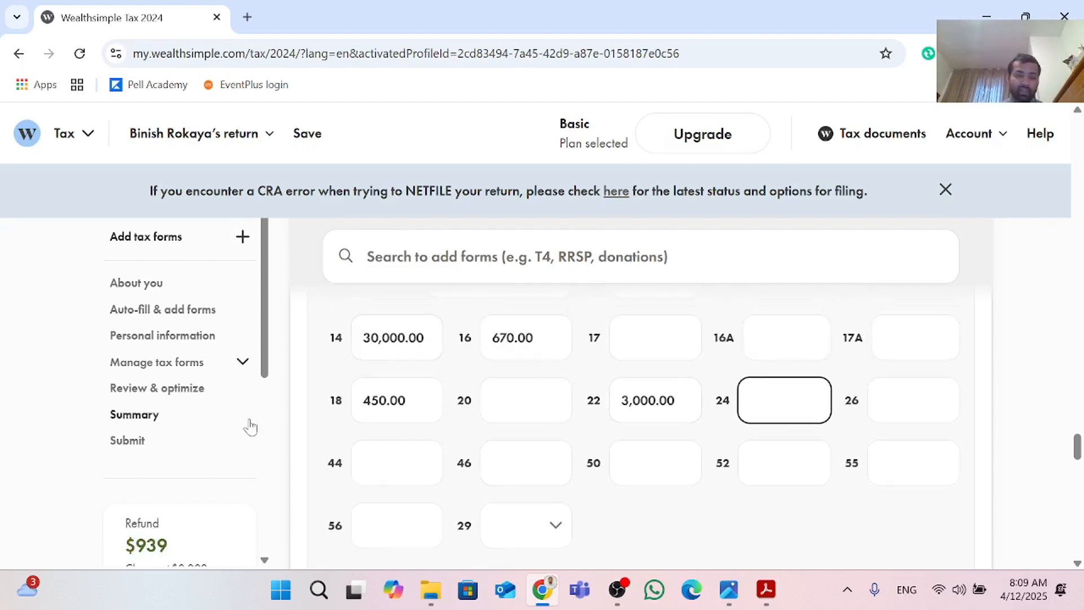
{"action": "scroll", "coordinate": [249, 426], "scroll_direction": "down", "scroll_amount": 2}
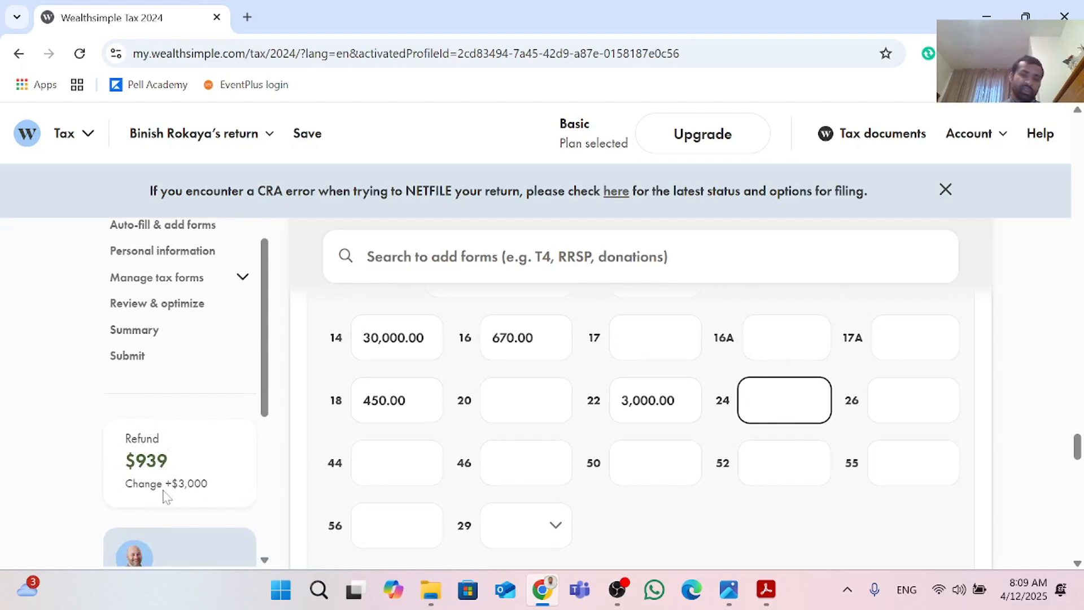
{"action": "left_click", "coordinate": [676, 401]}
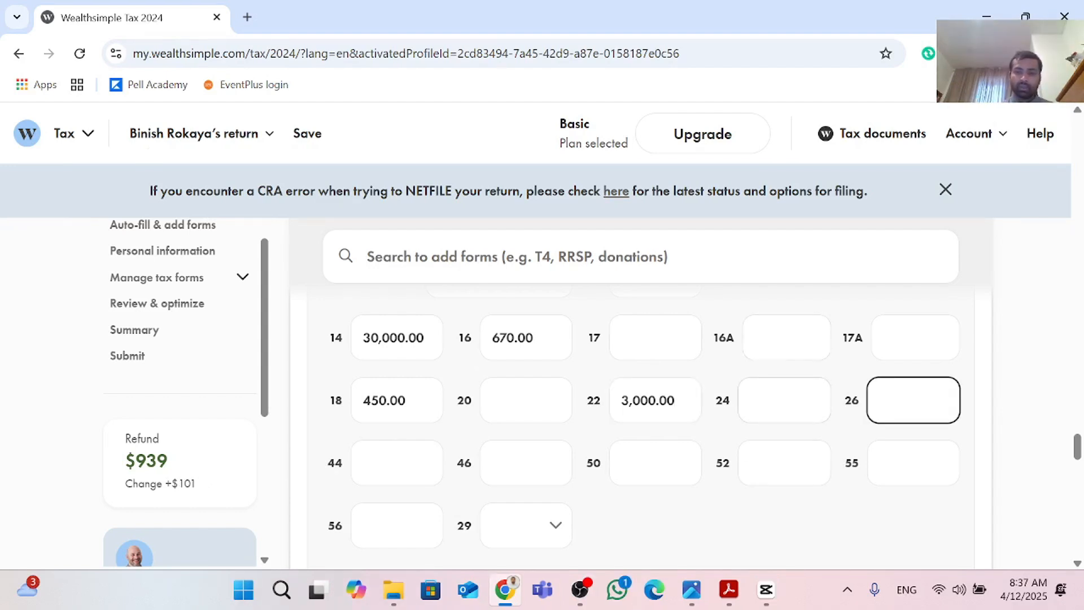
{"action": "left_click", "coordinate": [771, 387]}
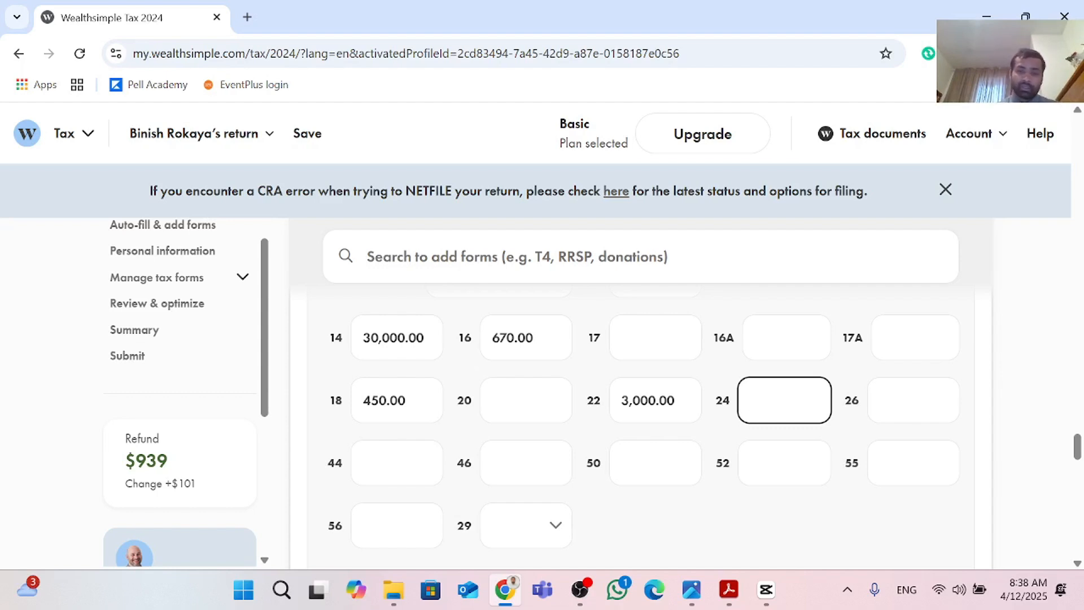
{"action": "type", "text": "3"}
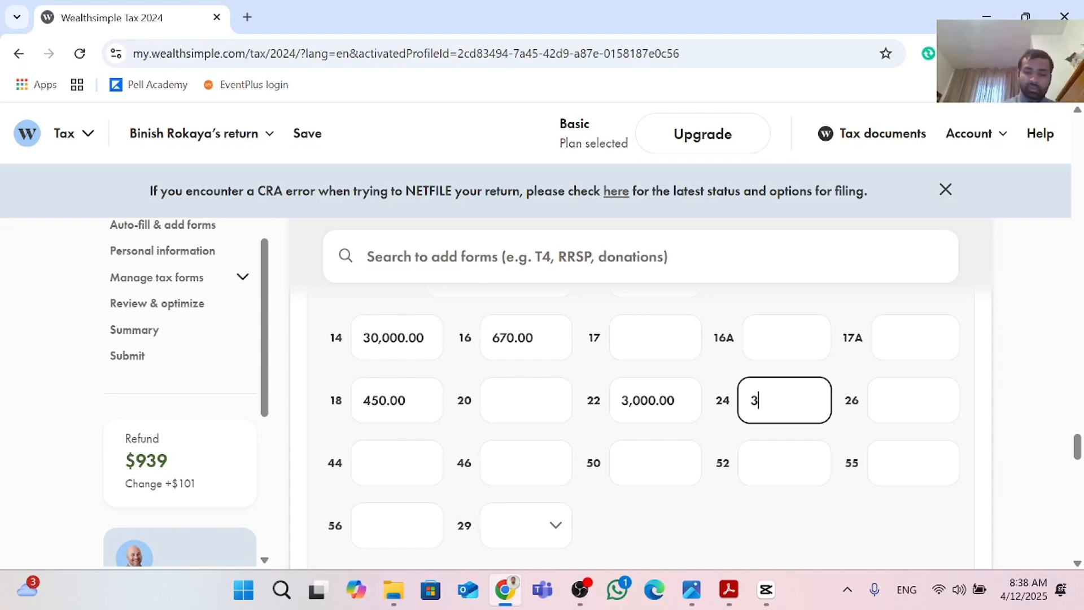
{"action": "type", "text": "0,000"}
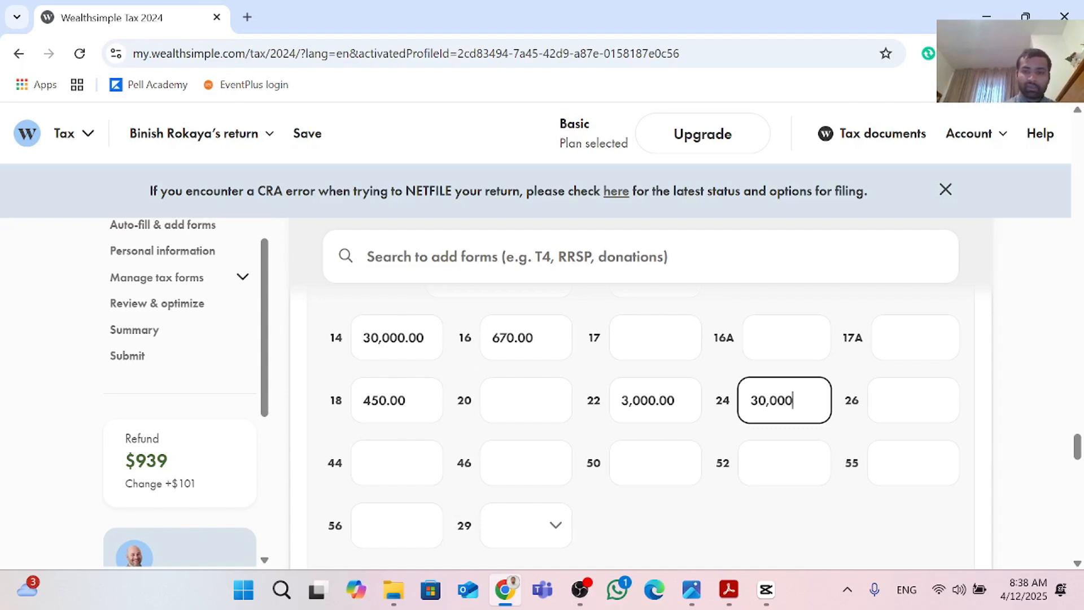
{"action": "left_click", "coordinate": [899, 401]}
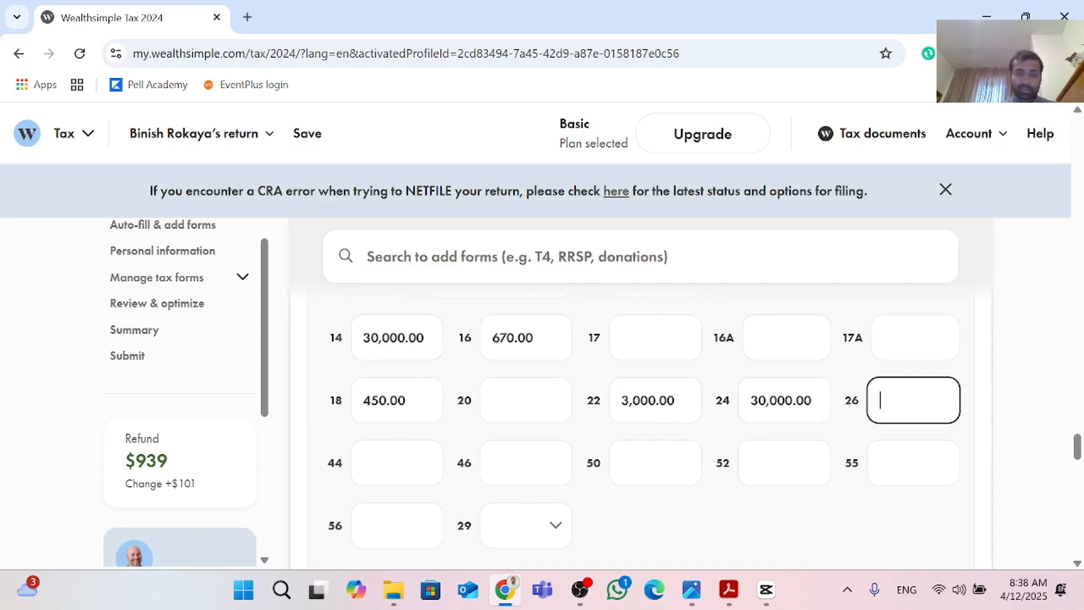
{"action": "type", "text": "3"}
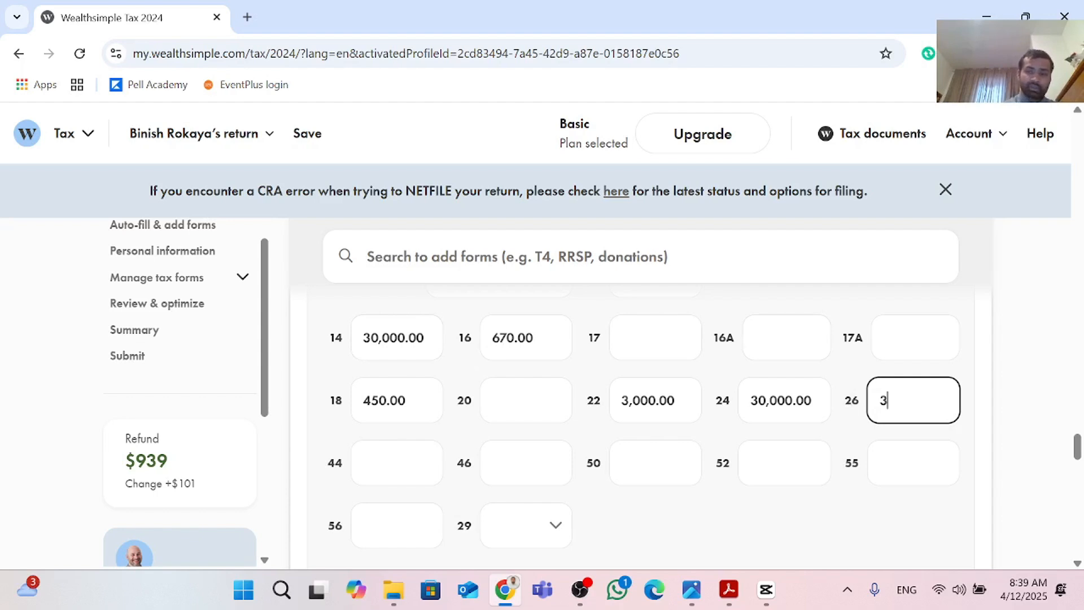
{"action": "type", "text": "0,000"}
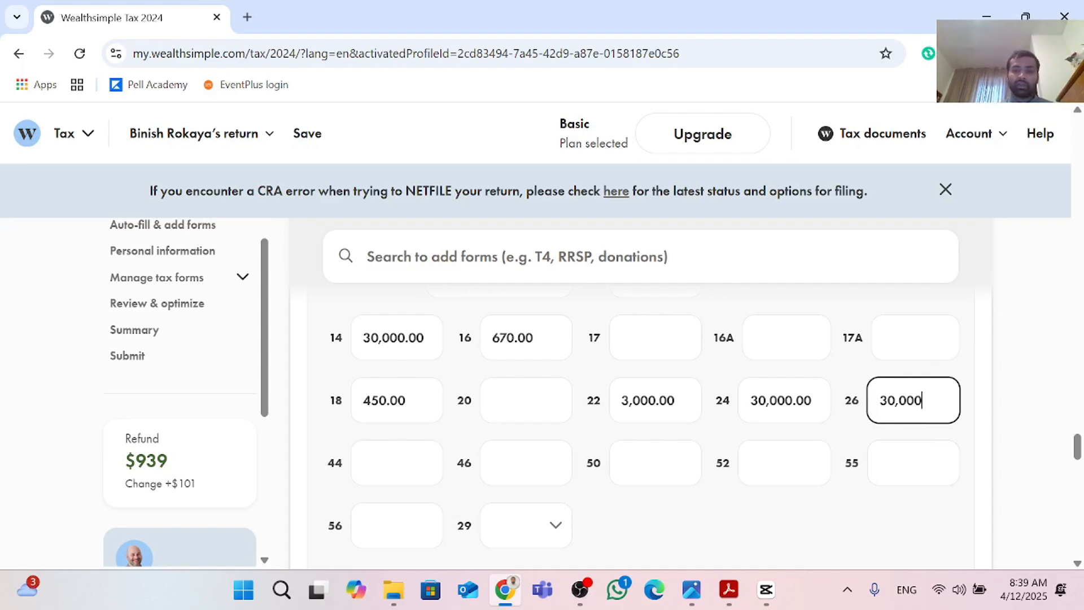
Step: Tick and untick the box 28 CPP/QPP exemption checkbox
{"action": "scroll", "coordinate": [837, 427], "scroll_direction": "down", "scroll_amount": 3}
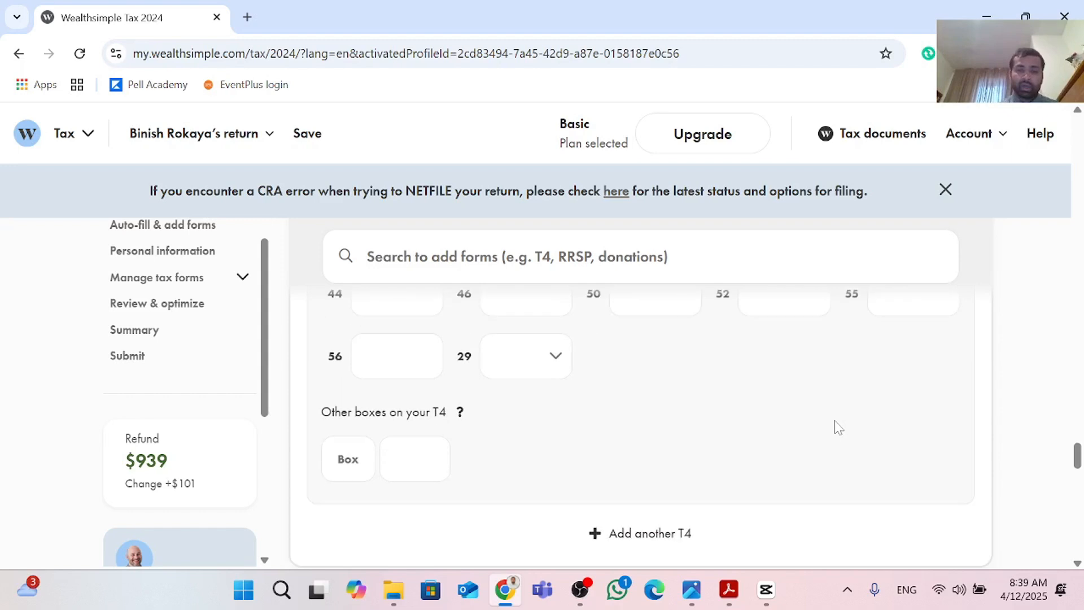
{"action": "scroll", "coordinate": [839, 428], "scroll_direction": "up", "scroll_amount": 5}
{"action": "scroll", "coordinate": [837, 427], "scroll_direction": "up", "scroll_amount": 2}
{"action": "scroll", "coordinate": [836, 429], "scroll_direction": "down", "scroll_amount": 2}
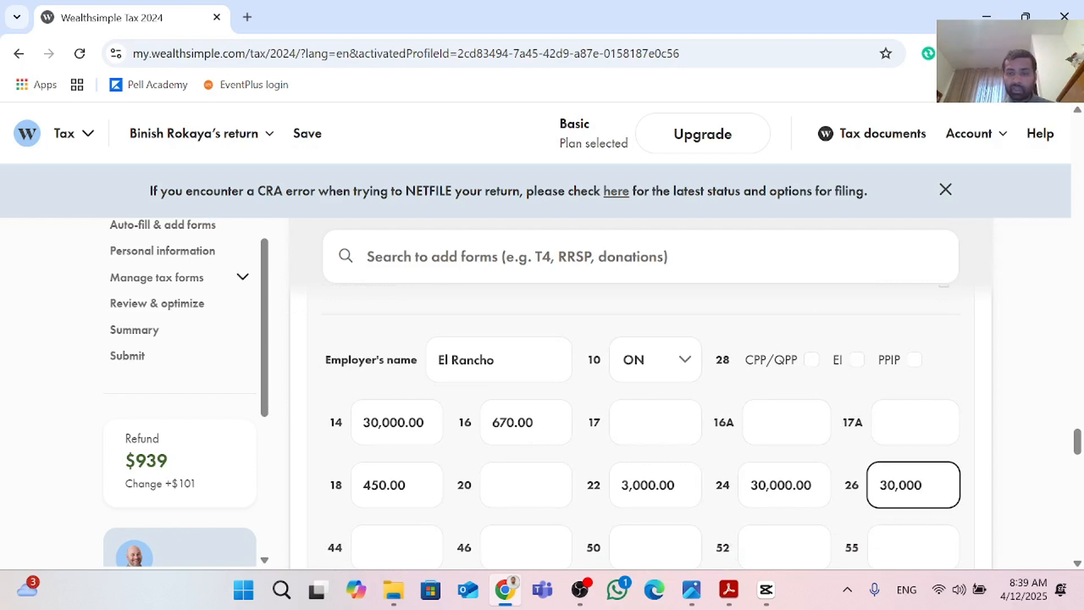
{"action": "mouse_move", "coordinate": [723, 360]}
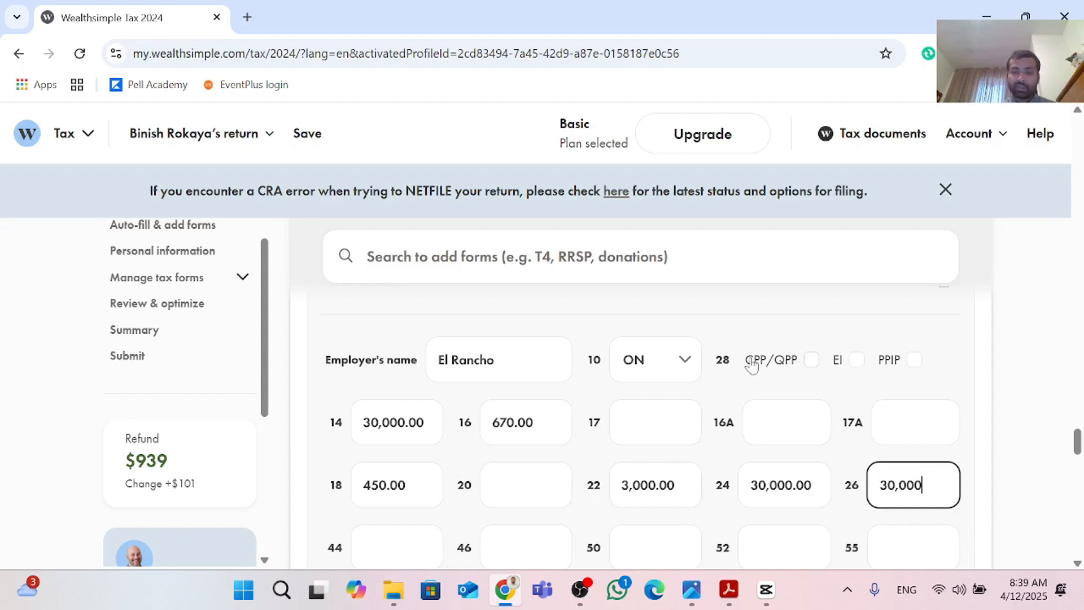
{"action": "left_click", "coordinate": [812, 361]}
{"action": "left_click", "coordinate": [812, 360]}
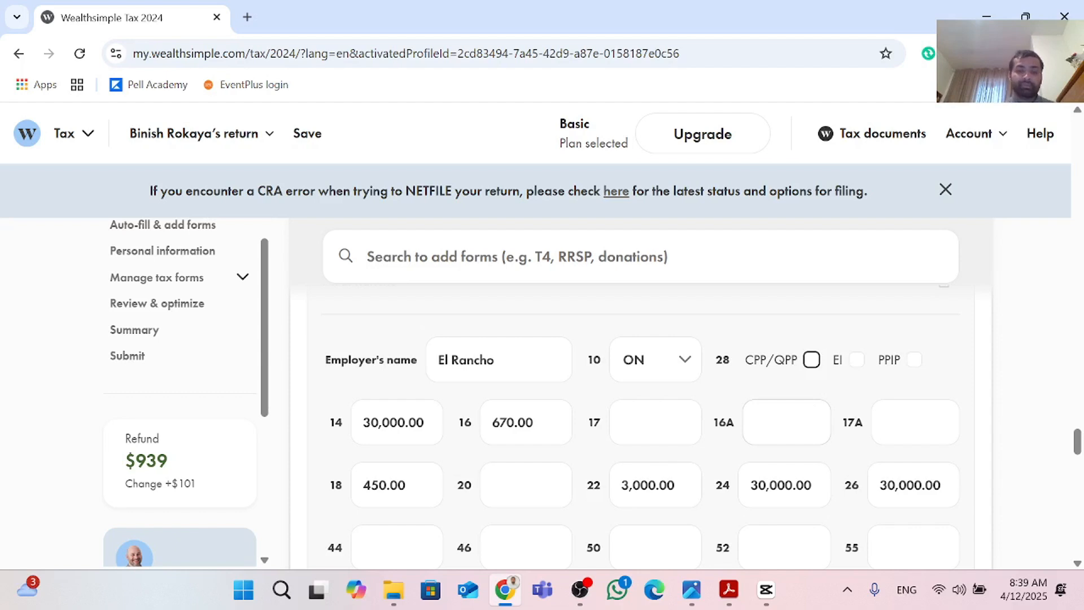
{"action": "scroll", "coordinate": [790, 395], "scroll_direction": "down", "scroll_amount": 1}
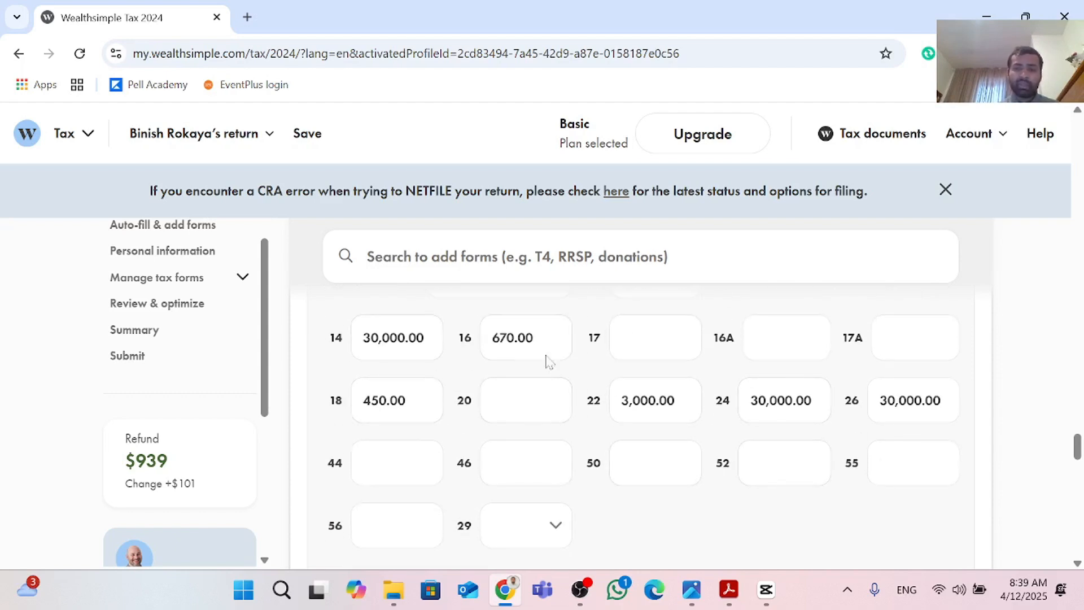
{"action": "scroll", "coordinate": [799, 456], "scroll_direction": "up", "scroll_amount": 1}
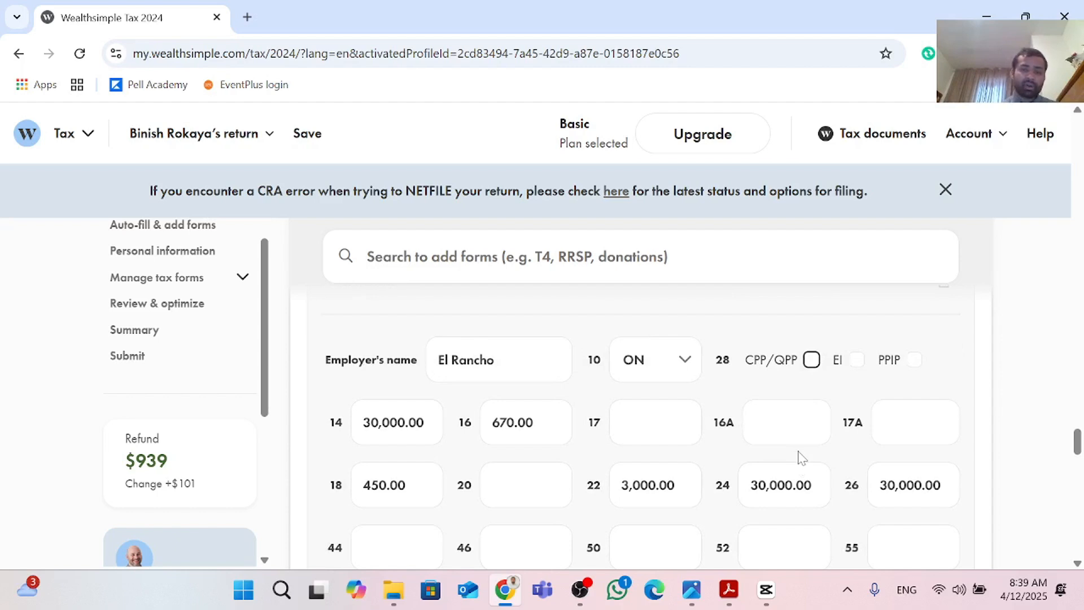
{"action": "scroll", "coordinate": [799, 455], "scroll_direction": "down", "scroll_amount": 1}
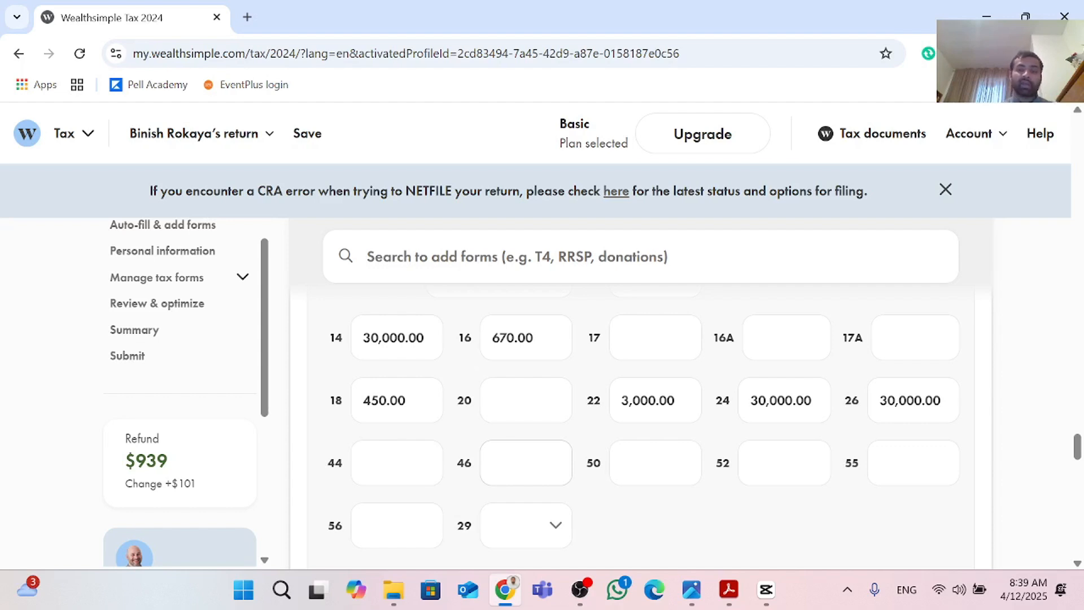
{"action": "scroll", "coordinate": [587, 480], "scroll_direction": "down", "scroll_amount": 3}
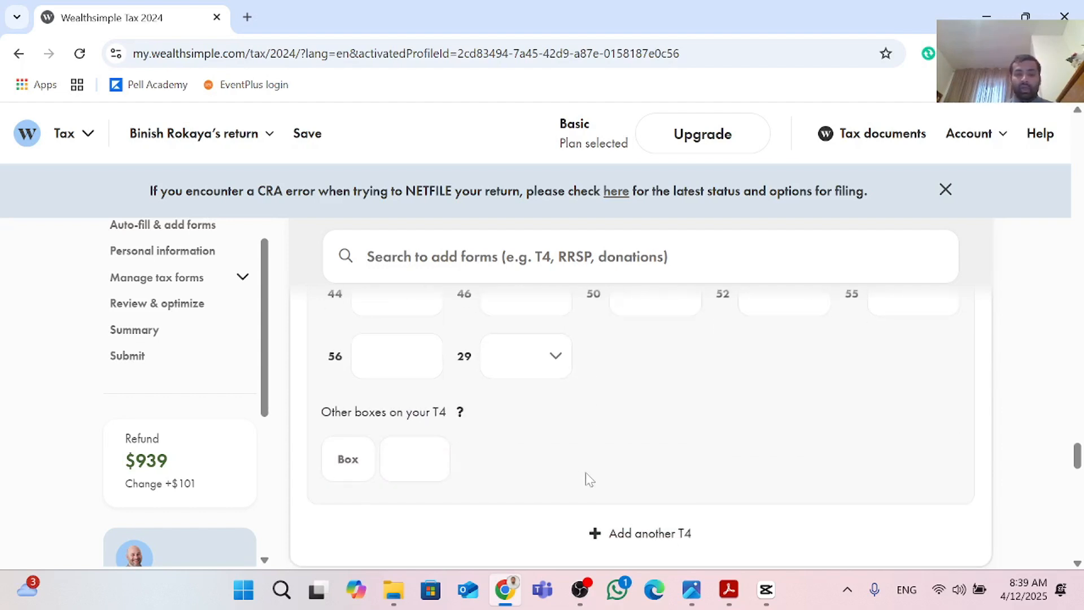
Step: Scroll through the completed El Rancho T4 slip to review its entered boxes
{"action": "scroll", "coordinate": [590, 479], "scroll_direction": "down", "scroll_amount": 1}
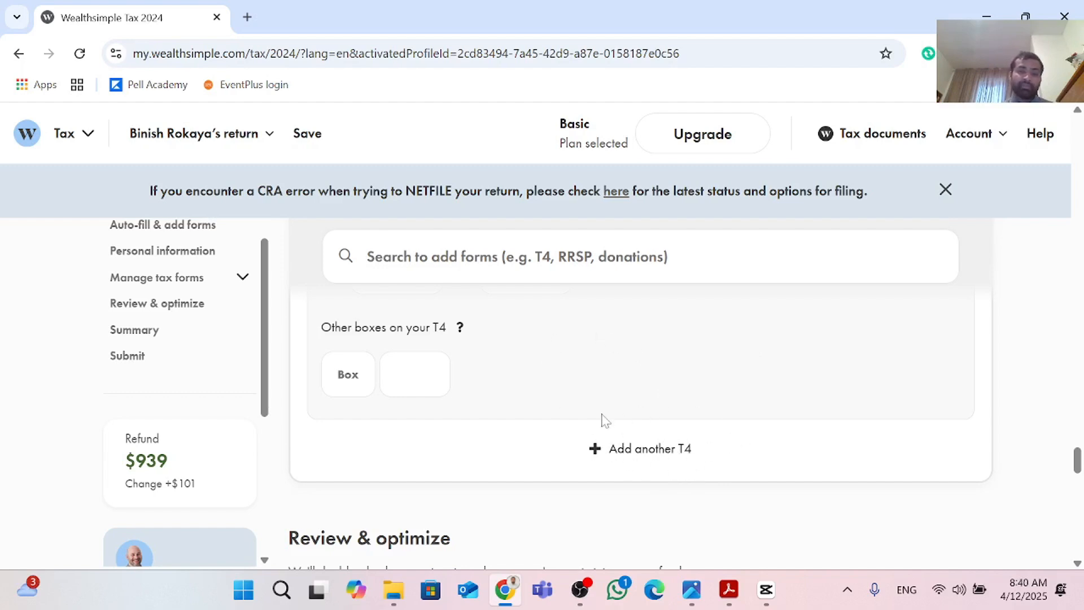
{"action": "scroll", "coordinate": [607, 402], "scroll_direction": "up", "scroll_amount": 1}
{"action": "scroll", "coordinate": [611, 399], "scroll_direction": "up", "scroll_amount": 2}
{"action": "scroll", "coordinate": [610, 399], "scroll_direction": "down", "scroll_amount": 3}
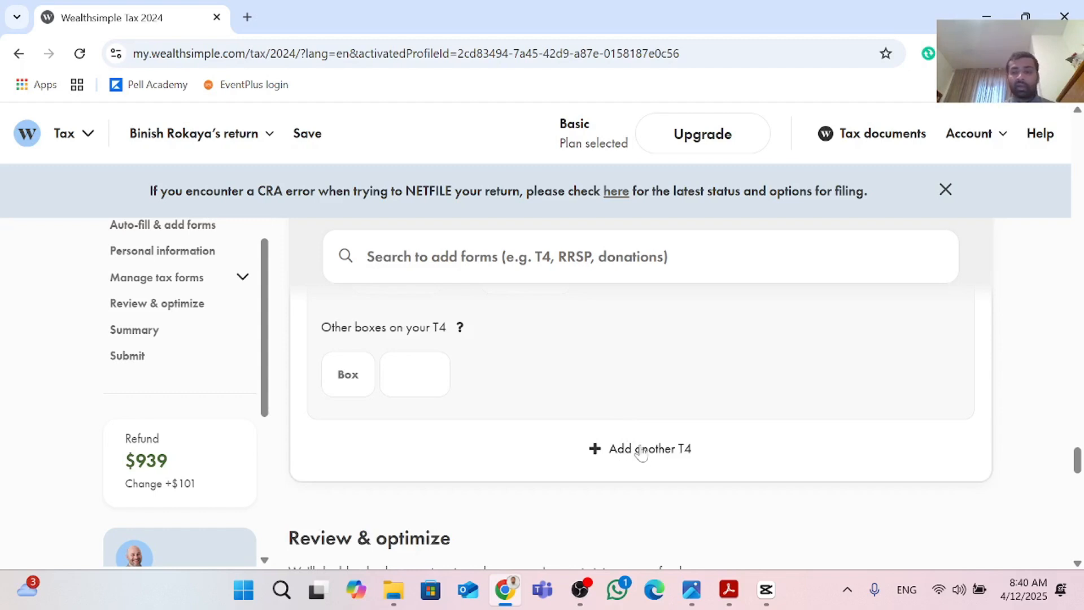
{"action": "scroll", "coordinate": [650, 450], "scroll_direction": "up", "scroll_amount": 1}
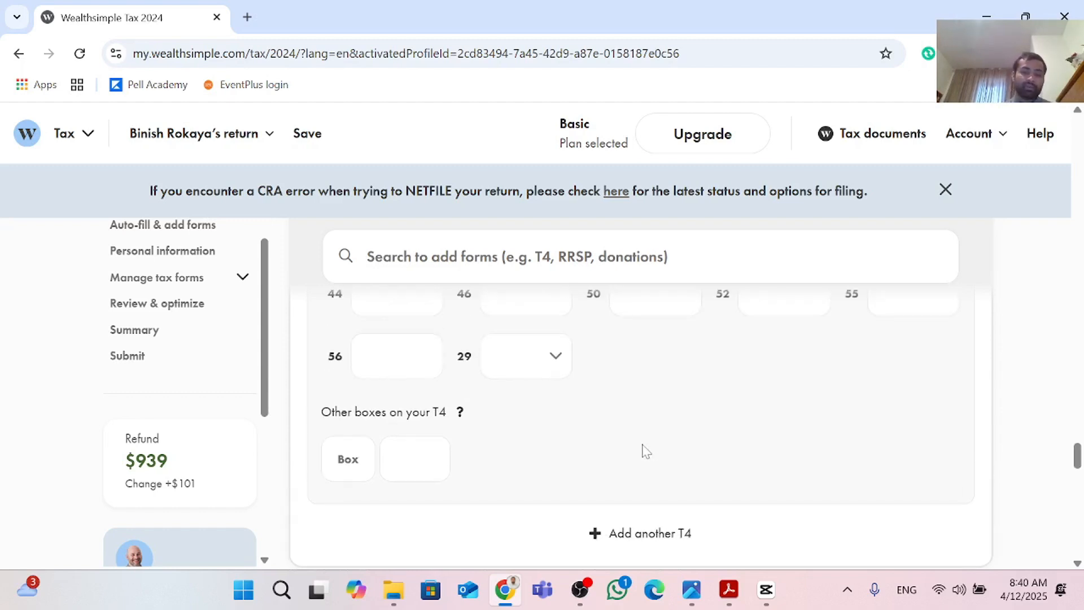
{"action": "scroll", "coordinate": [648, 451], "scroll_direction": "up", "scroll_amount": 4}
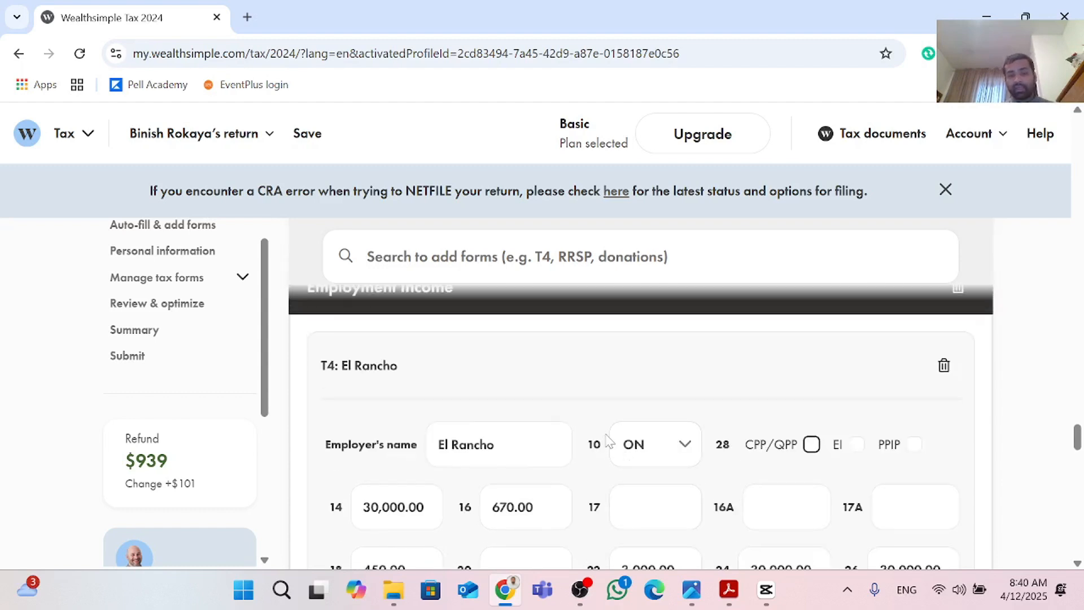
{"action": "scroll", "coordinate": [608, 440], "scroll_direction": "down", "scroll_amount": 2}
{"action": "scroll", "coordinate": [498, 392], "scroll_direction": "down", "scroll_amount": 2}
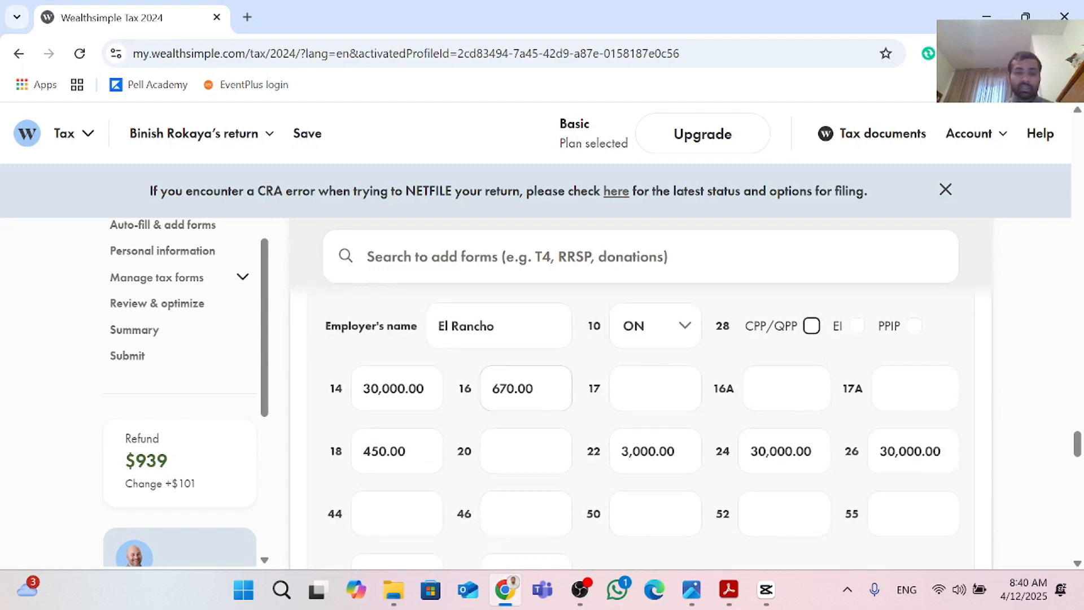
{"action": "scroll", "coordinate": [507, 411], "scroll_direction": "up", "scroll_amount": 6}
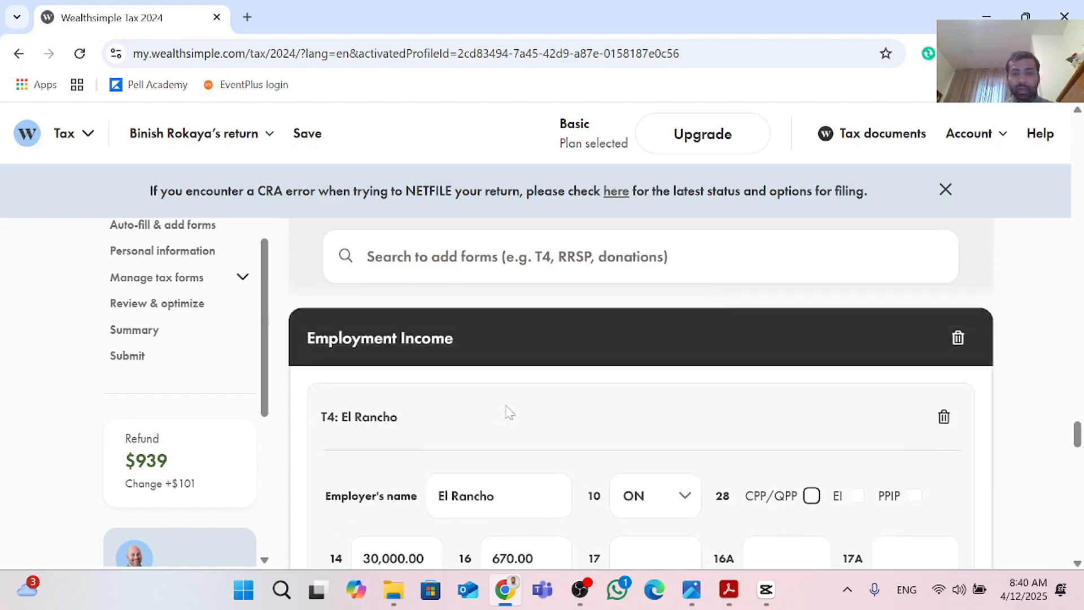
{"action": "scroll", "coordinate": [506, 410], "scroll_direction": "down", "scroll_amount": 5}
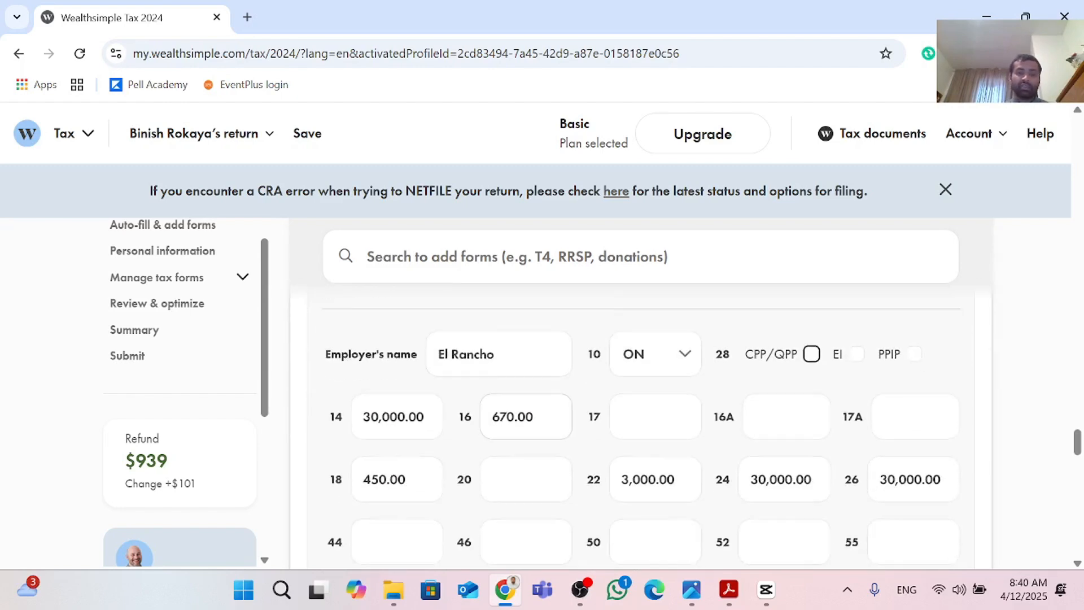
{"action": "scroll", "coordinate": [506, 411], "scroll_direction": "down", "scroll_amount": 4}
{"action": "scroll", "coordinate": [506, 412], "scroll_direction": "up", "scroll_amount": 4}
{"action": "scroll", "coordinate": [504, 411], "scroll_direction": "up", "scroll_amount": 5}
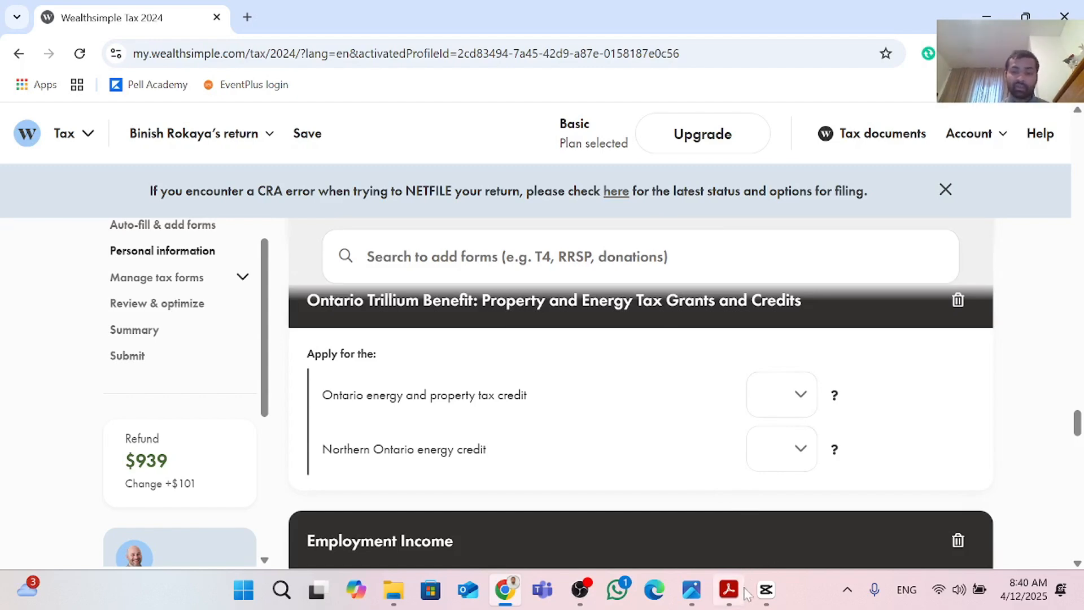
Step: View the Tuition and Enrolment Certificate PDF, then return to the tax return in the browser
{"action": "mouse_move", "coordinate": [763, 597]}
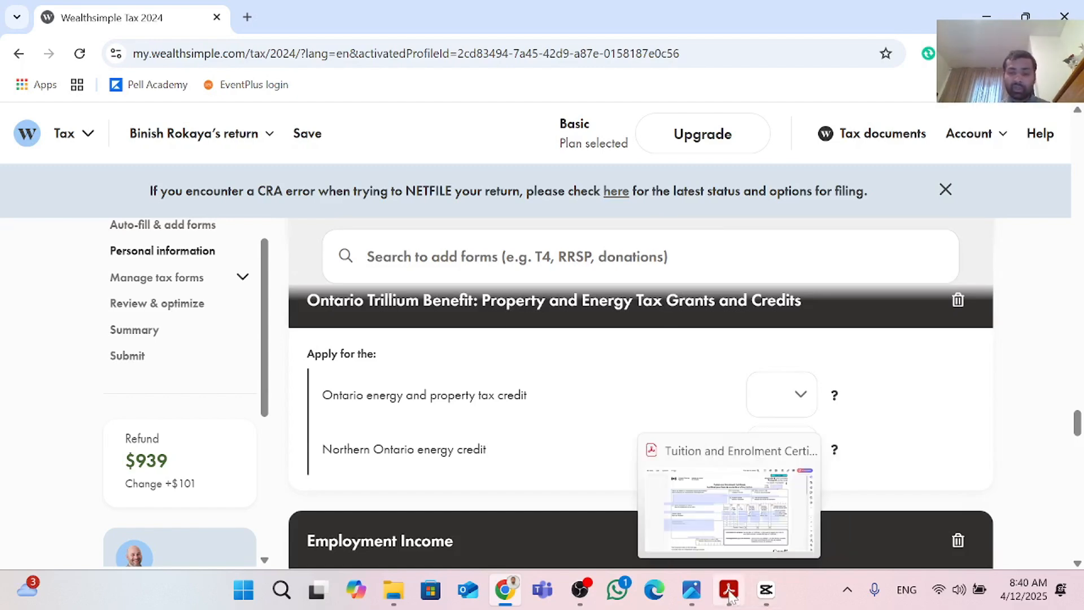
{"action": "left_click", "coordinate": [736, 545]}
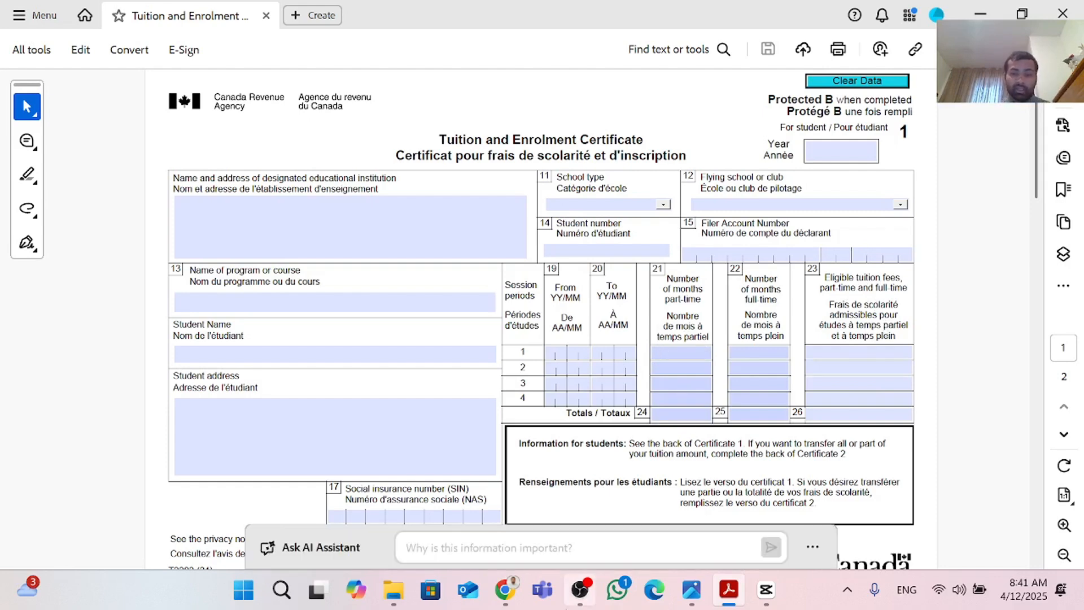
{"action": "mouse_move", "coordinate": [505, 588]}
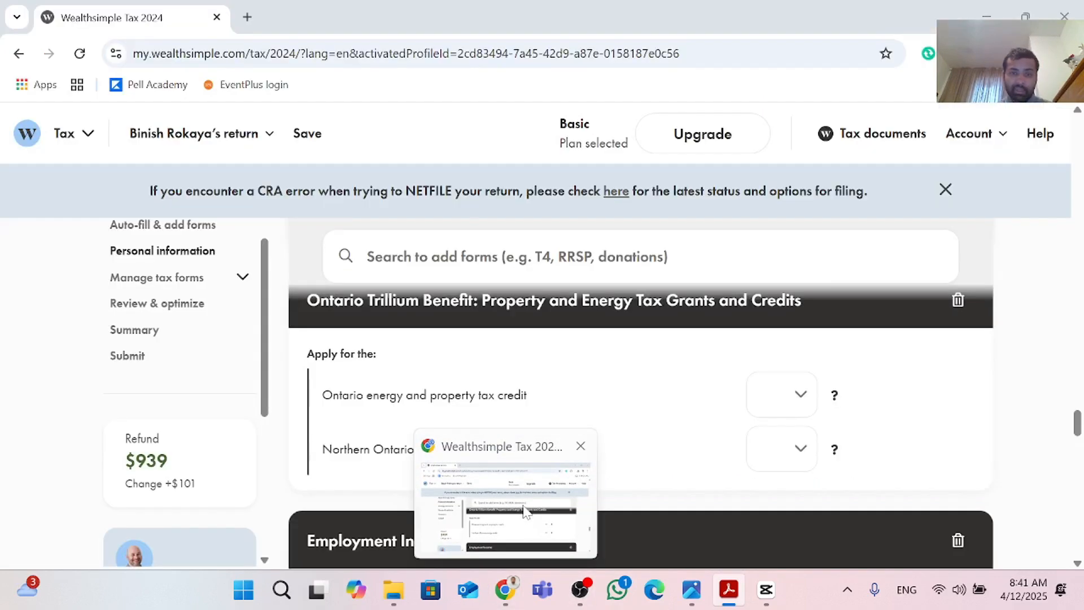
{"action": "left_click", "coordinate": [520, 534]}
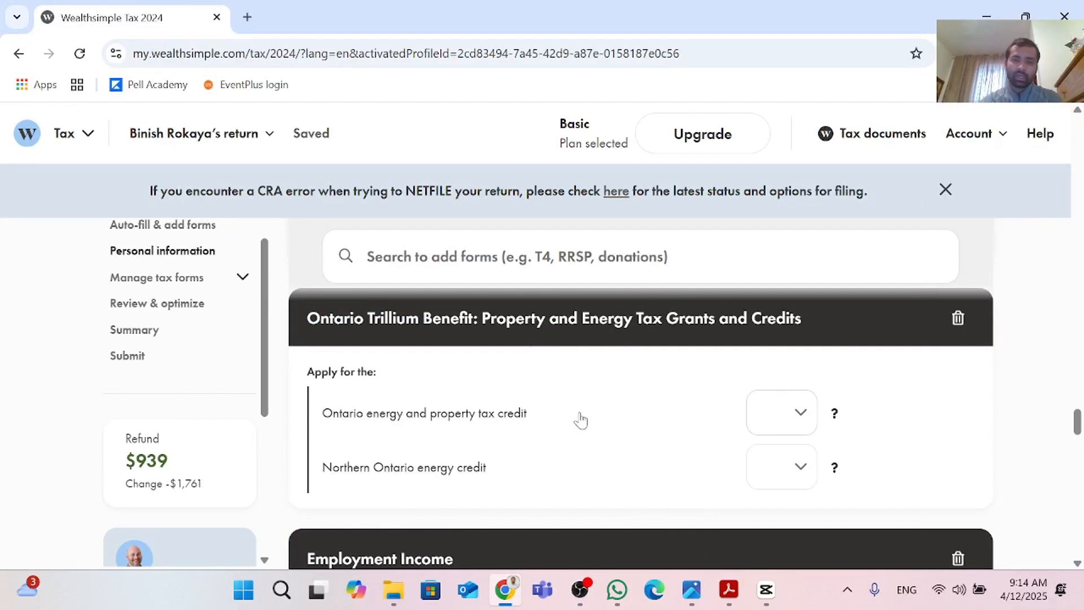
Step: Search the forms for t2202 and add Tuition and Education Amounts — T2202 & Unused Amounts
{"action": "left_click", "coordinate": [591, 249]}
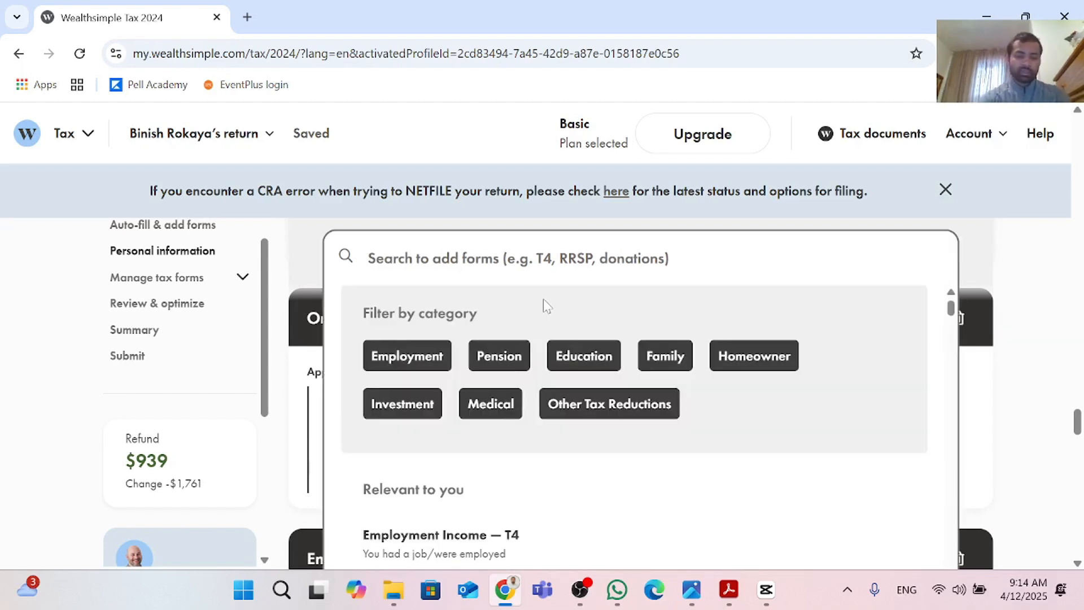
{"action": "type", "text": "t"}
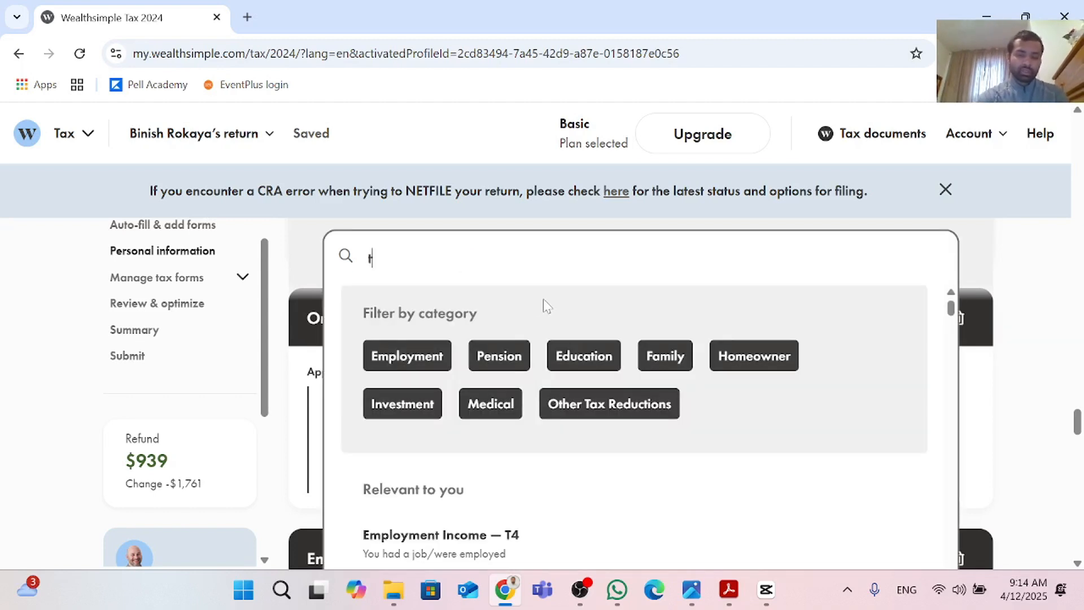
{"action": "type", "text": "2202"}
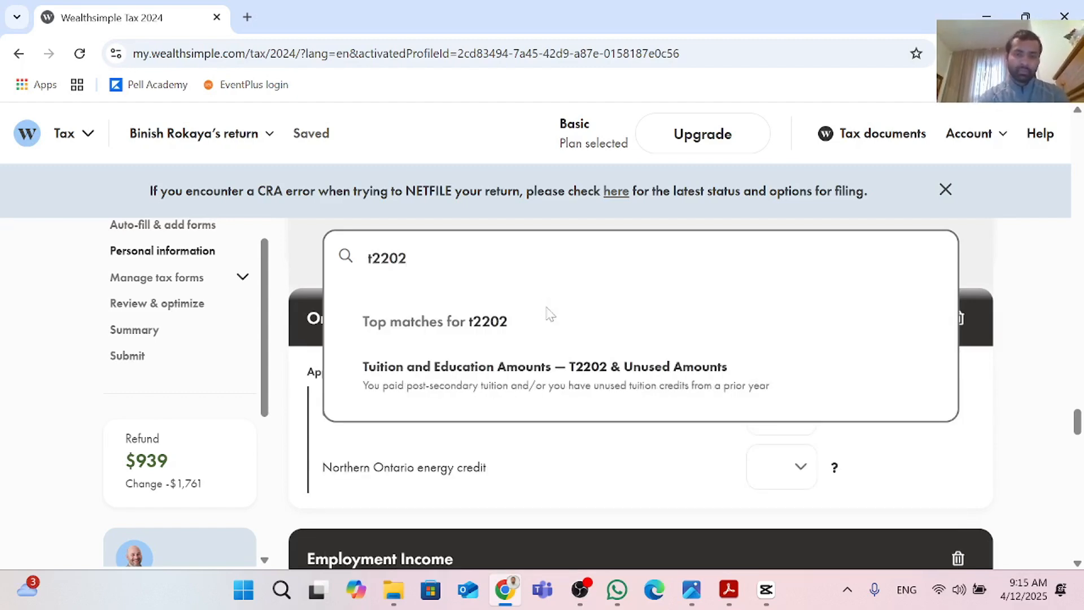
{"action": "left_click", "coordinate": [535, 381]}
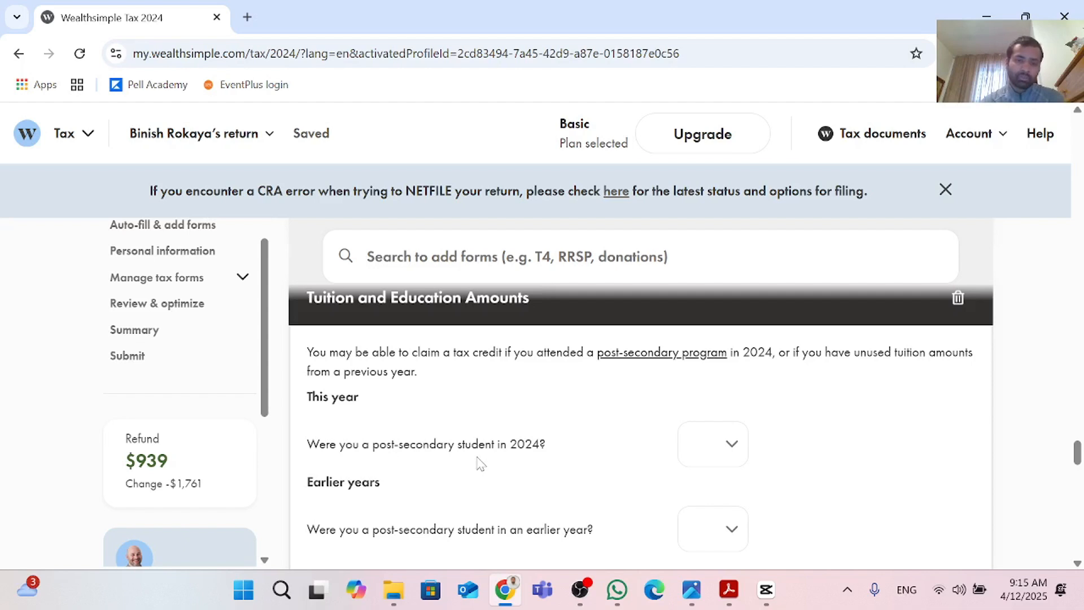
Step: Answer Yes to being a post-secondary student in 2024
{"action": "scroll", "coordinate": [506, 462], "scroll_direction": "down", "scroll_amount": 1}
{"action": "scroll", "coordinate": [565, 455], "scroll_direction": "up", "scroll_amount": 1}
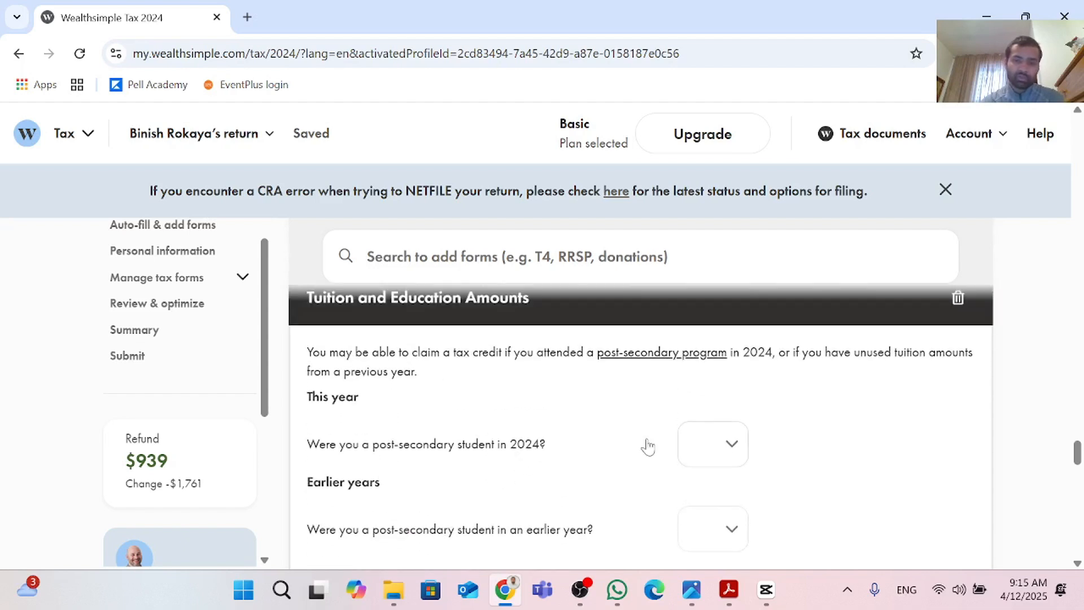
{"action": "left_click", "coordinate": [711, 451]}
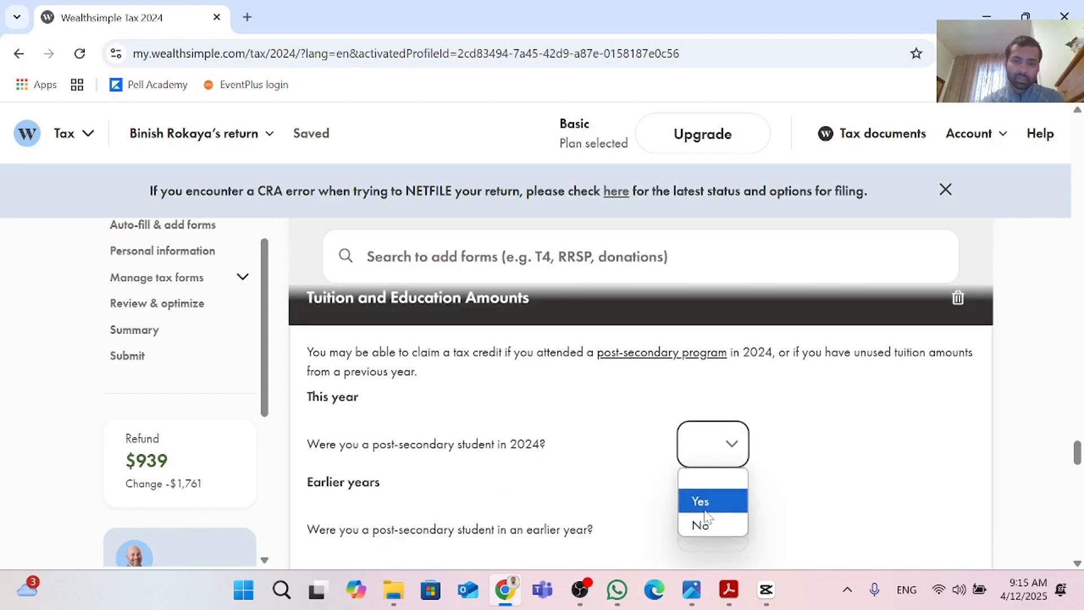
{"action": "left_click", "coordinate": [709, 504]}
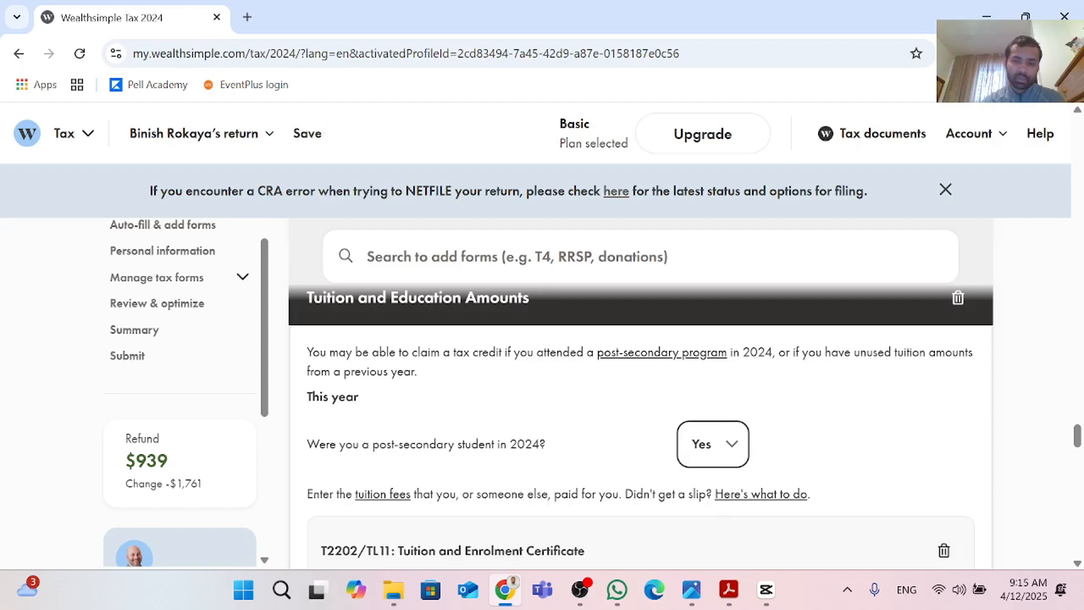
Step: Inspect the slip type options for the tuition certificate, keeping T2202
{"action": "scroll", "coordinate": [642, 472], "scroll_direction": "down", "scroll_amount": 2}
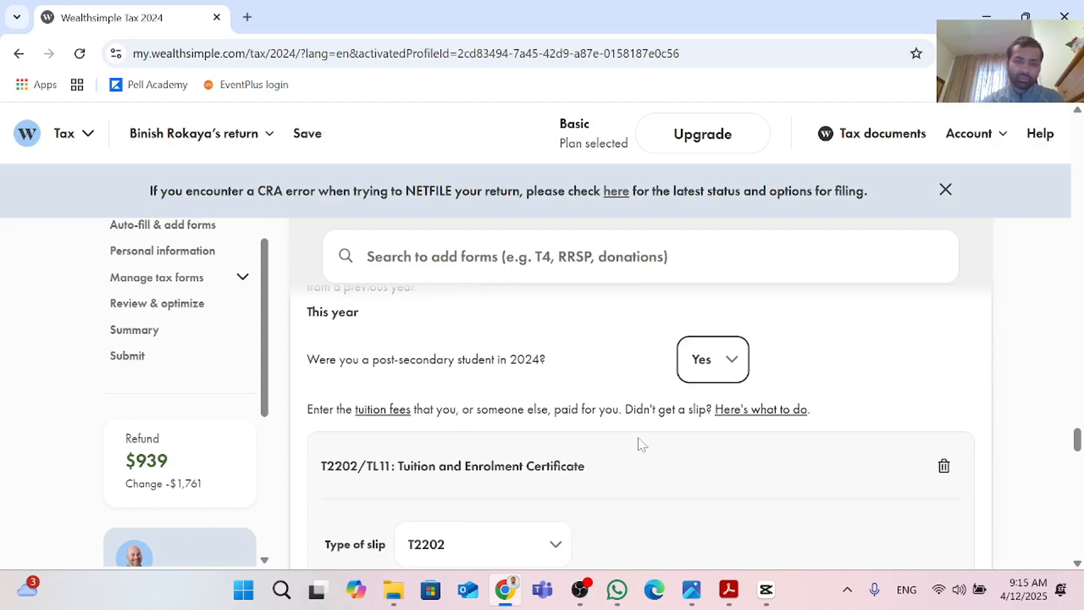
{"action": "scroll", "coordinate": [642, 444], "scroll_direction": "down", "scroll_amount": 2}
{"action": "scroll", "coordinate": [641, 444], "scroll_direction": "up", "scroll_amount": 2}
{"action": "scroll", "coordinate": [641, 444], "scroll_direction": "down", "scroll_amount": 2}
{"action": "scroll", "coordinate": [642, 445], "scroll_direction": "down", "scroll_amount": 2}
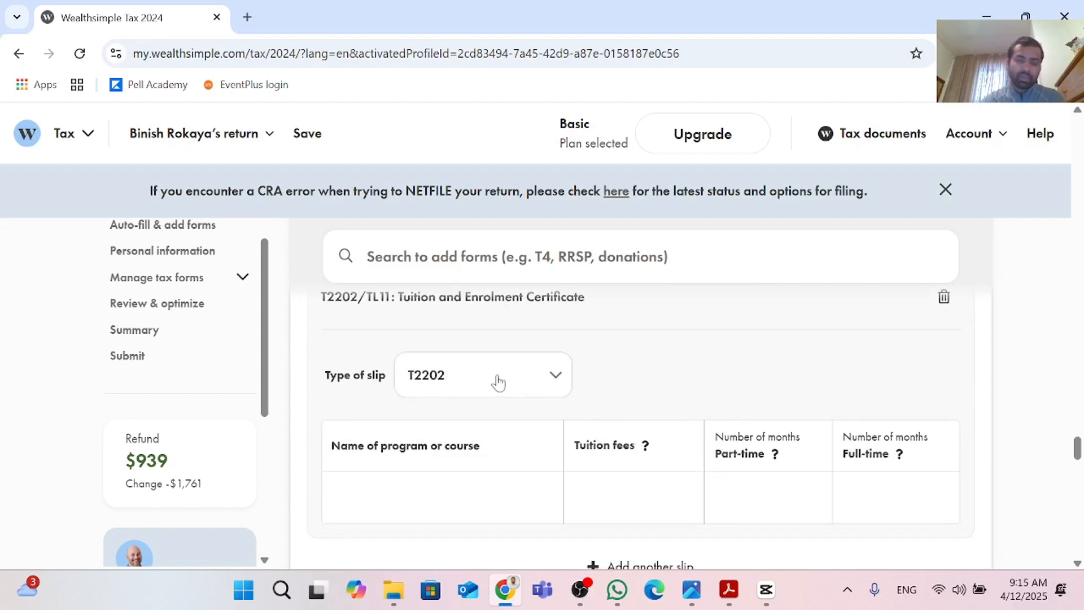
{"action": "left_click", "coordinate": [498, 382]}
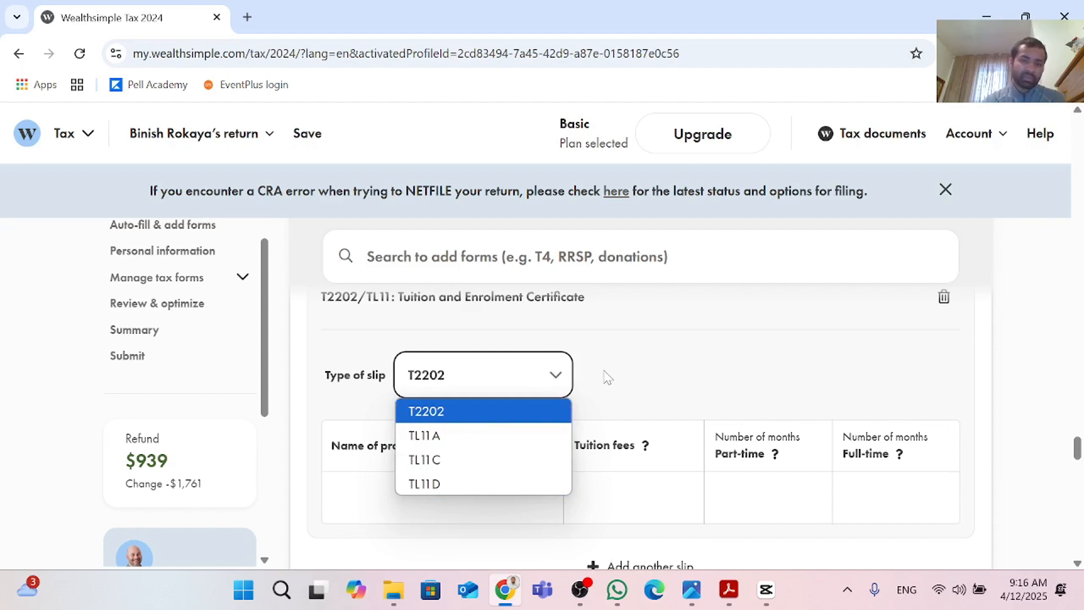
{"action": "left_click", "coordinate": [629, 373]}
Step: Enter Bachelor of Commerce as the name of the program or course
{"action": "scroll", "coordinate": [628, 372], "scroll_direction": "down", "scroll_amount": 2}
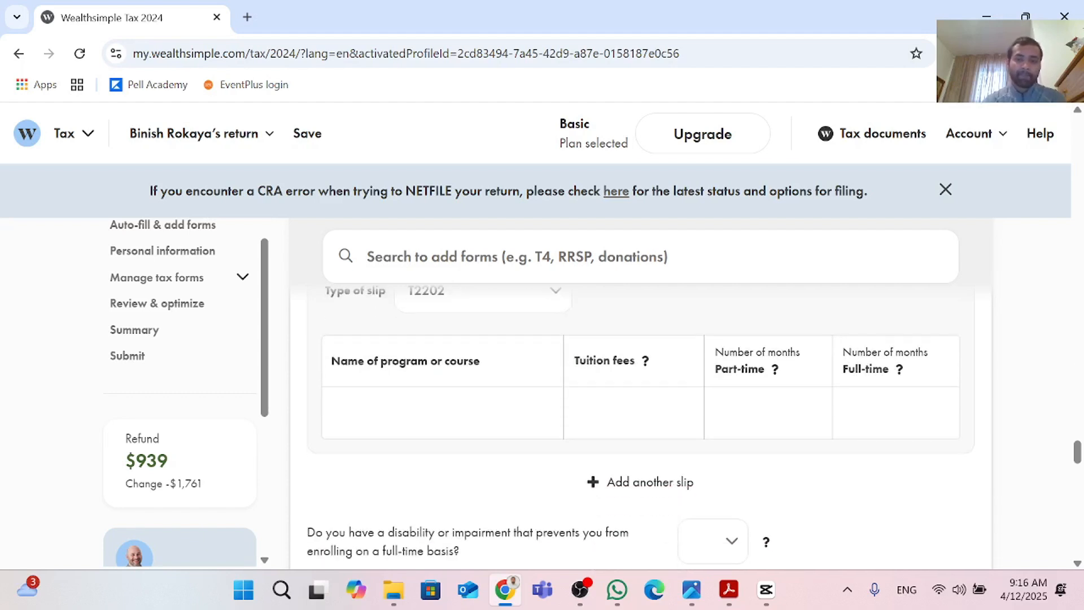
{"action": "scroll", "coordinate": [603, 371], "scroll_direction": "up", "scroll_amount": 2}
{"action": "scroll", "coordinate": [571, 365], "scroll_direction": "down", "scroll_amount": 2}
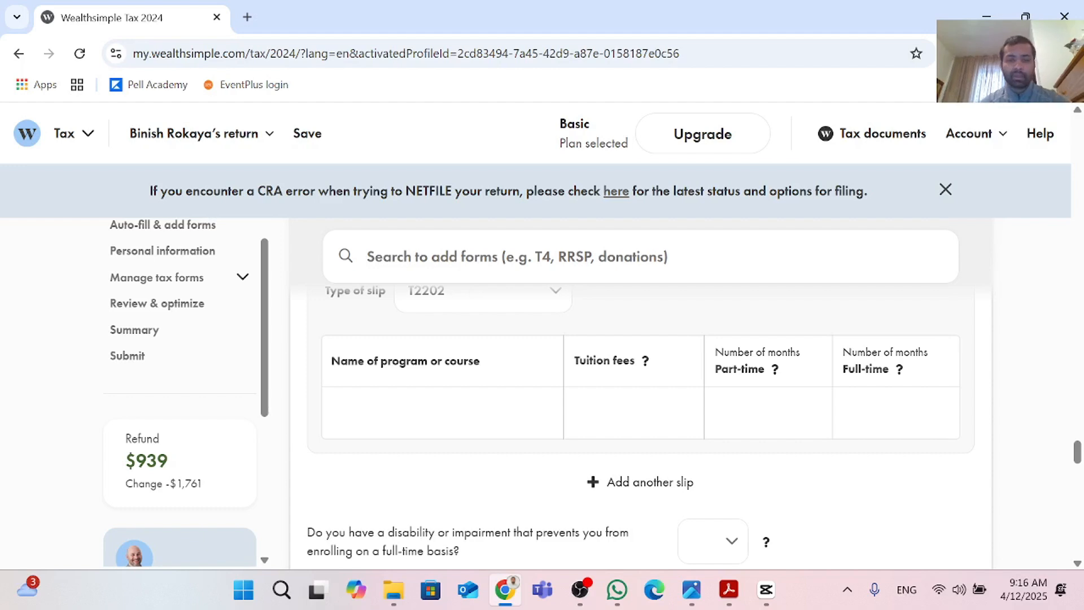
{"action": "left_click", "coordinate": [442, 413]}
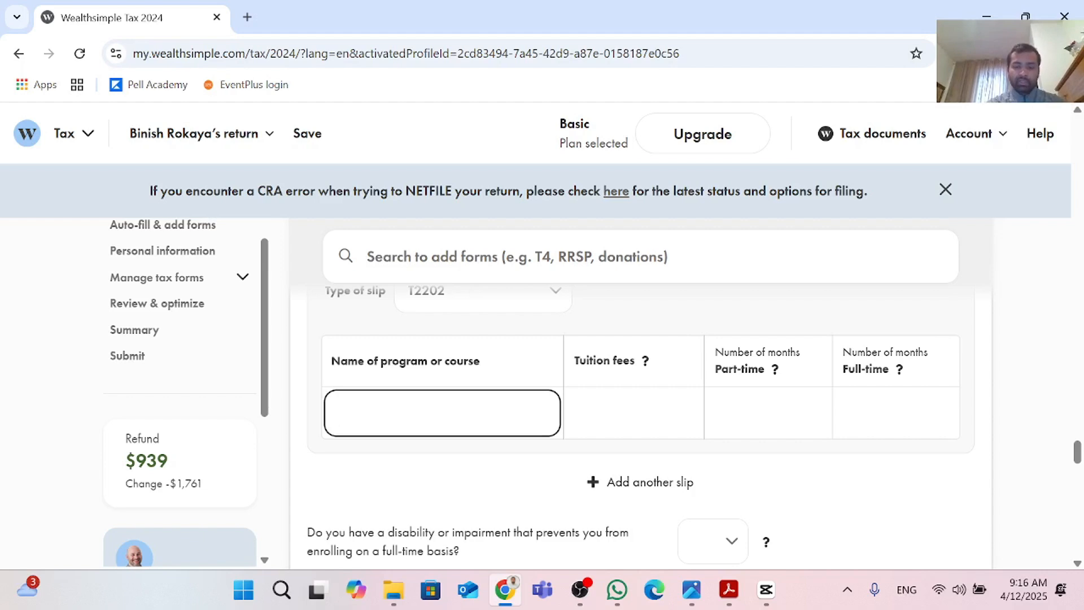
{"action": "type", "text": "B"}
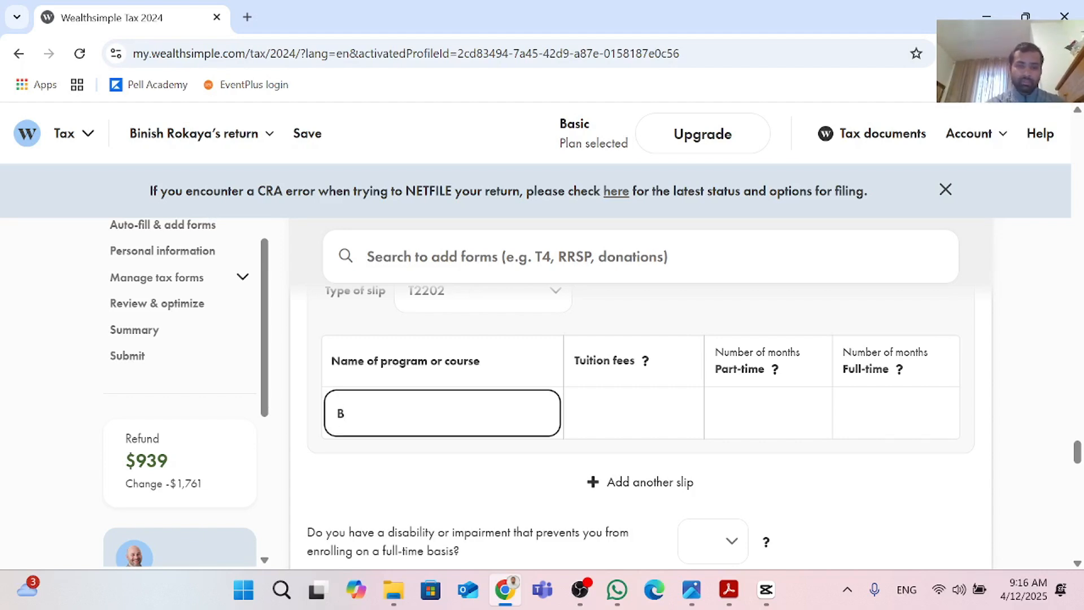
{"action": "type", "text": "achelor o"}
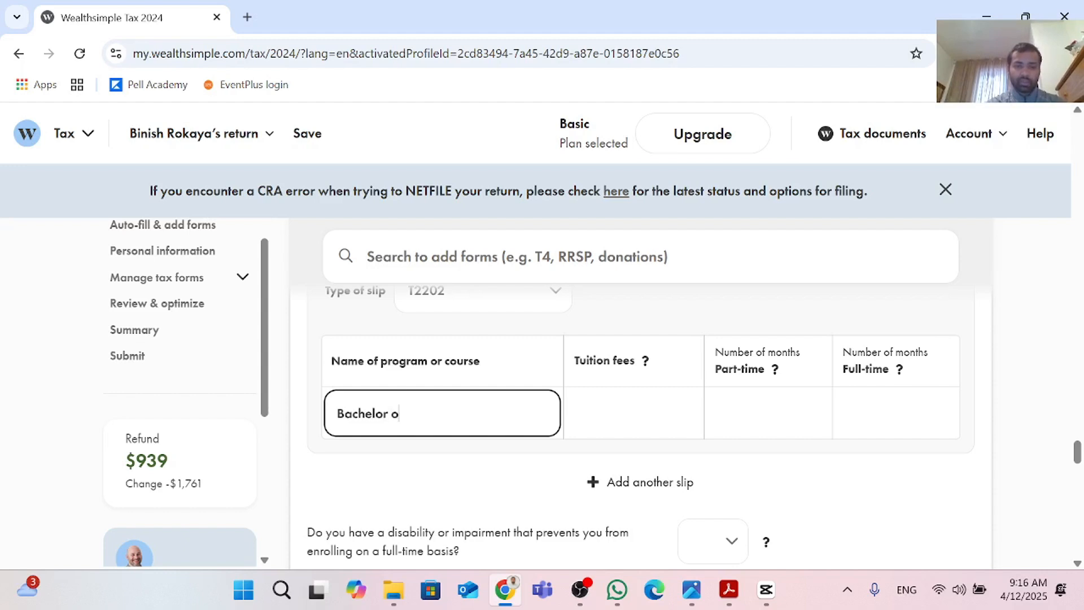
{"action": "type", "text": "f Commer"}
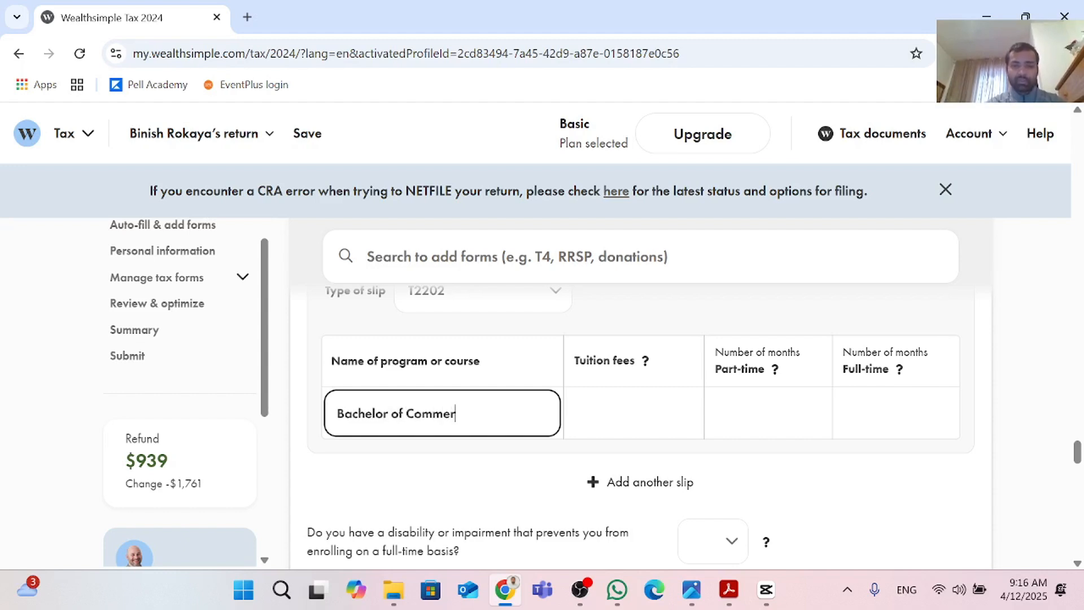
{"action": "type", "text": "ce"}
{"action": "key", "text": "Tab"}
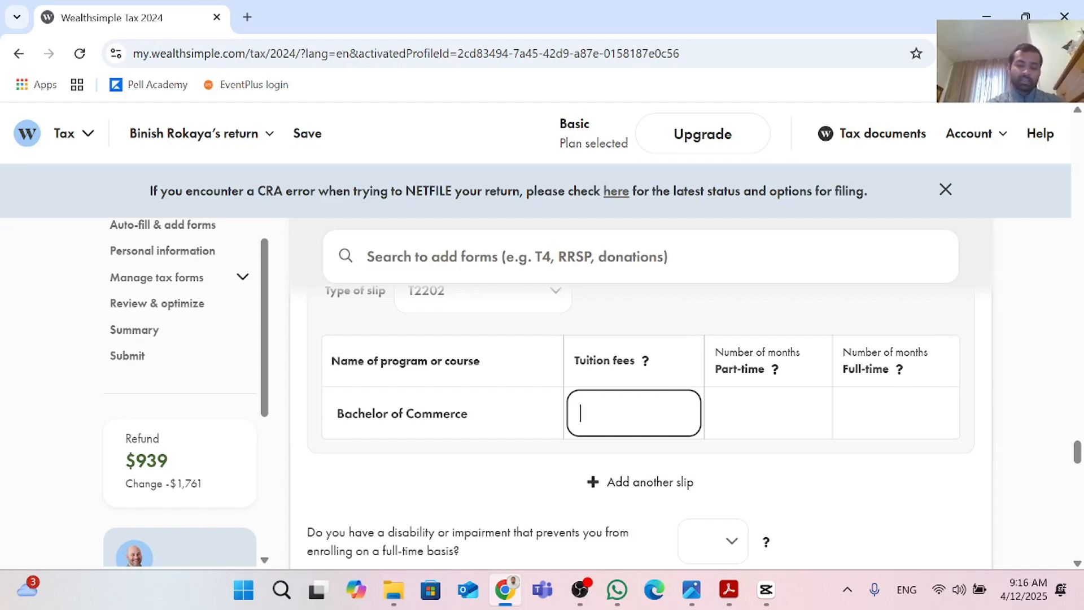
Step: Enter 15,000 as the tuition fees for the program
{"action": "type", "text": "6"}
{"action": "key", "text": "BackSpace"}
{"action": "type", "text": "1,500"}
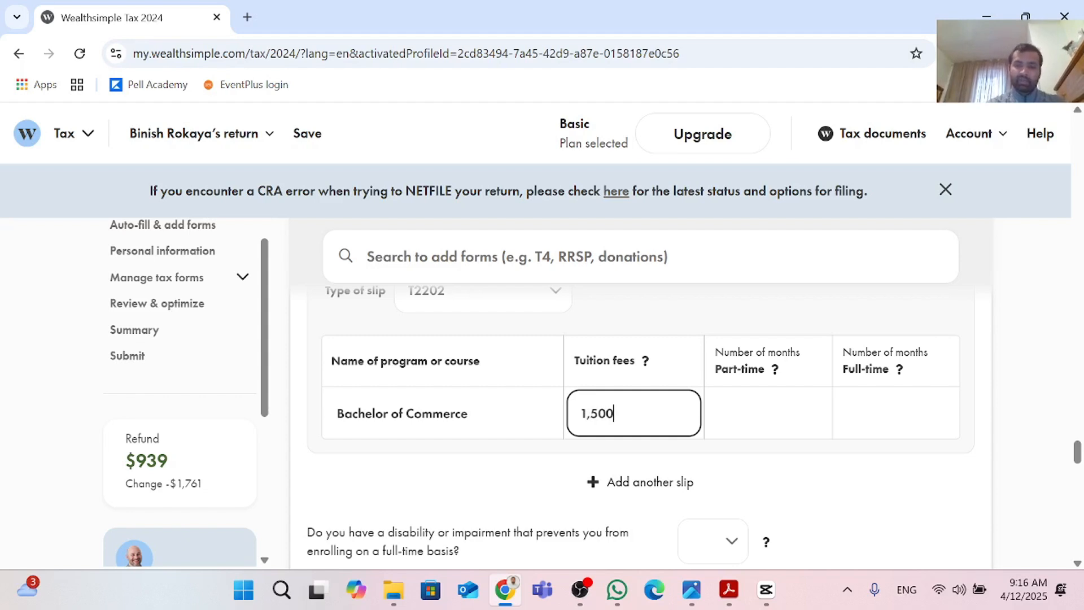
{"action": "key", "text": "BackSpace"}
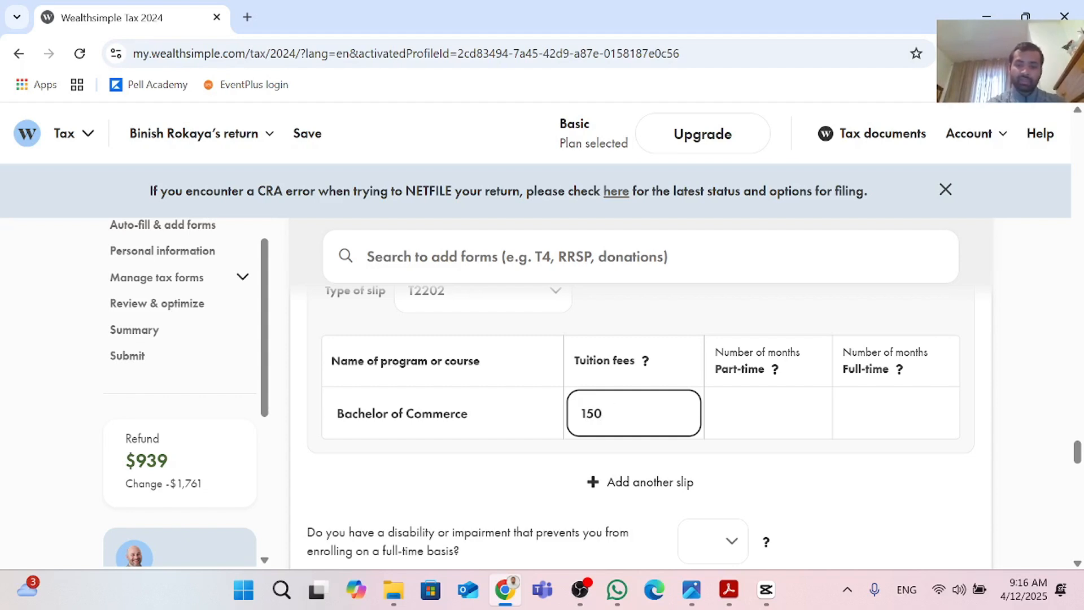
{"action": "type", "text": "000"}
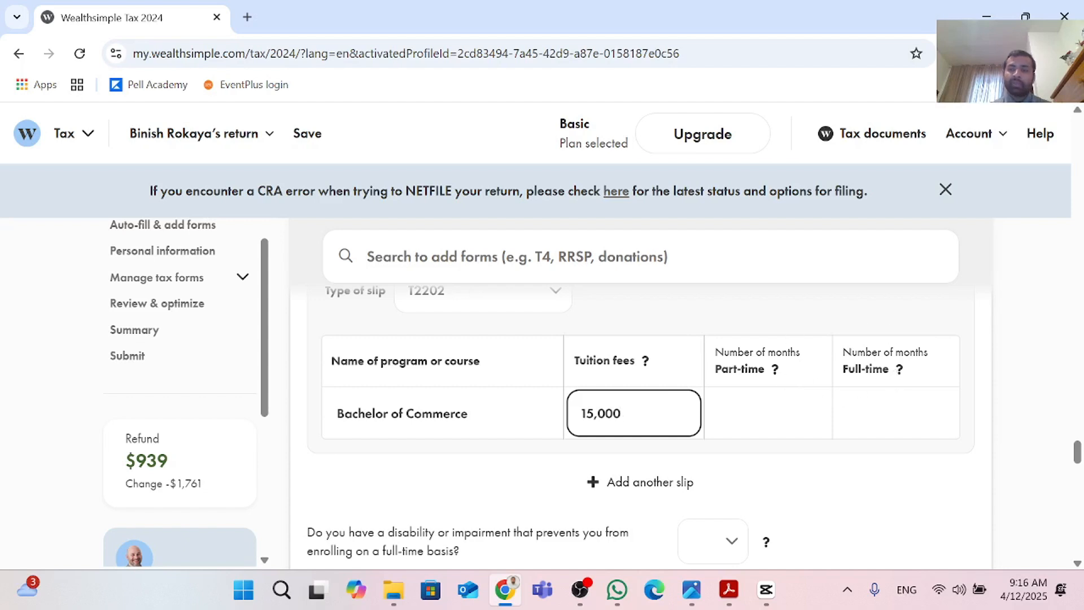
Step: Enter 8 as the number of full-time months
{"action": "left_click", "coordinate": [873, 413]}
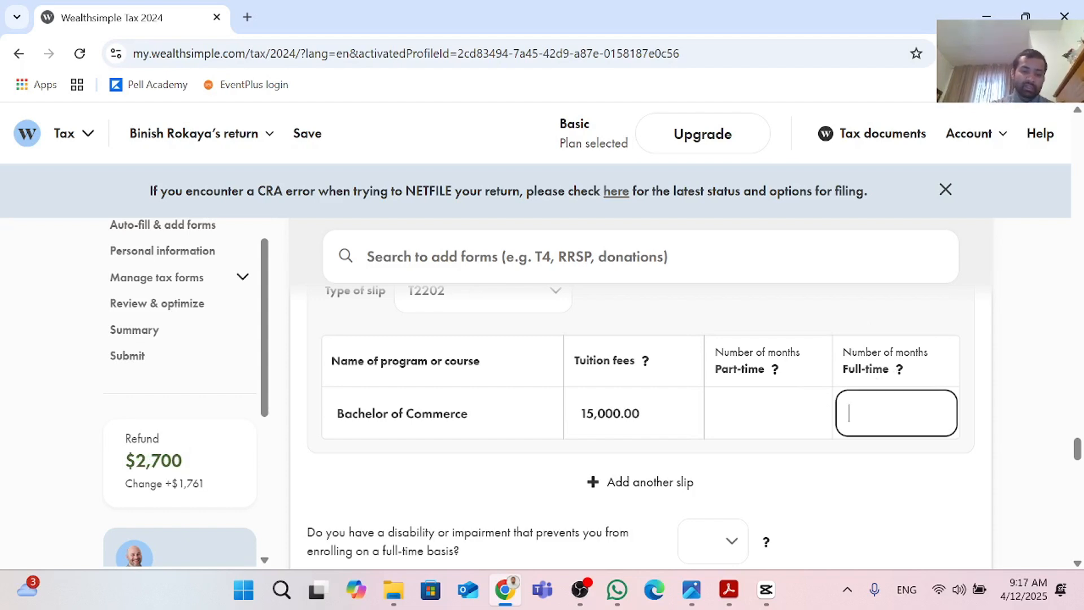
{"action": "type", "text": "8"}
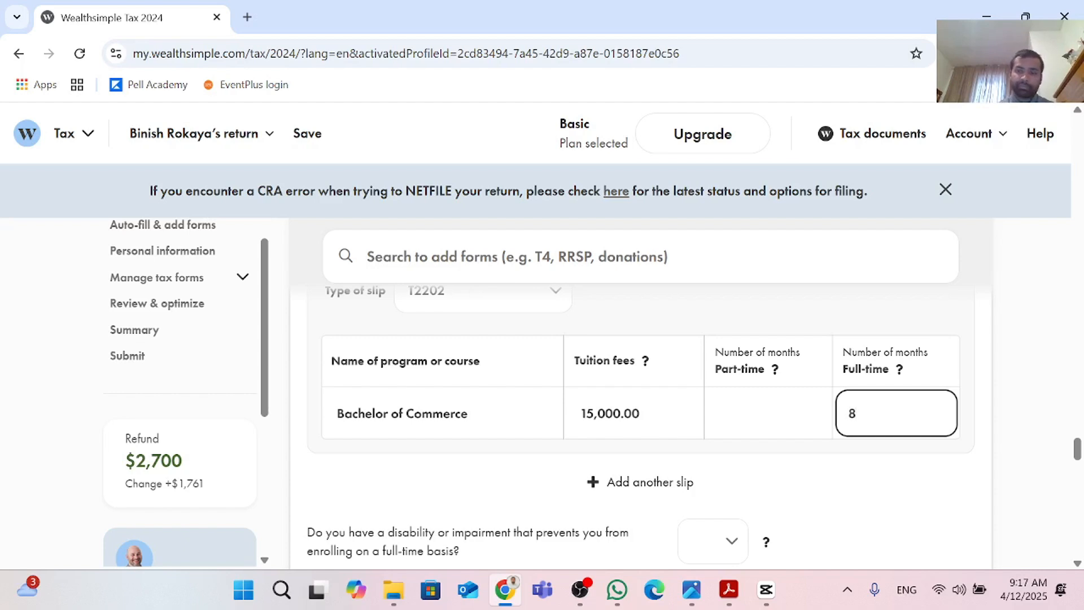
{"action": "left_click", "coordinate": [819, 477]}
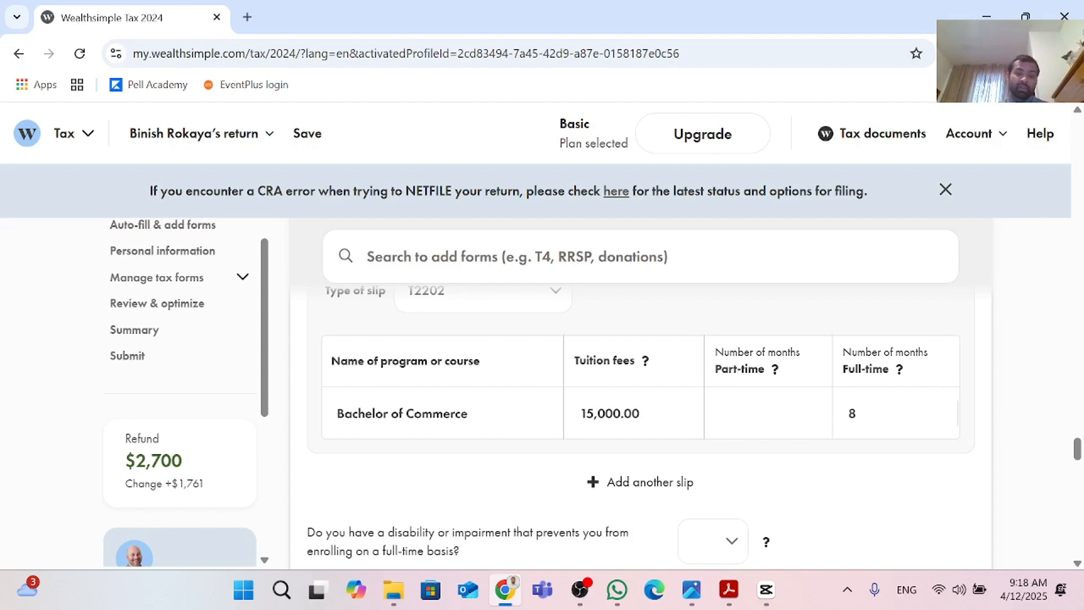
Step: Answer No to whether a disability or impairment prevents enrolling on a full-time basis
{"action": "scroll", "coordinate": [588, 492], "scroll_direction": "down", "scroll_amount": 1}
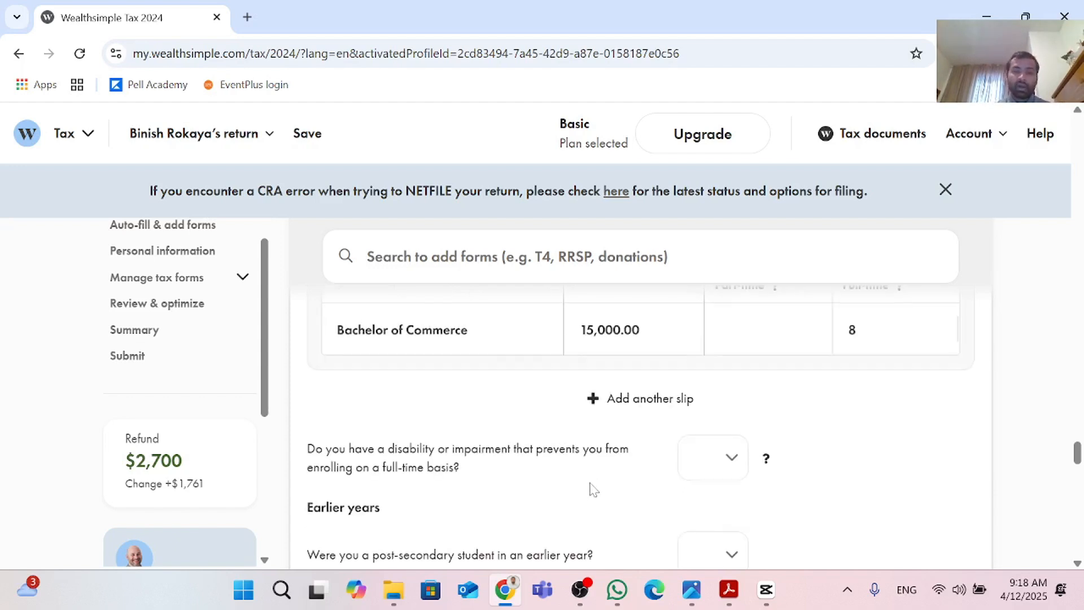
{"action": "scroll", "coordinate": [590, 492], "scroll_direction": "up", "scroll_amount": 1}
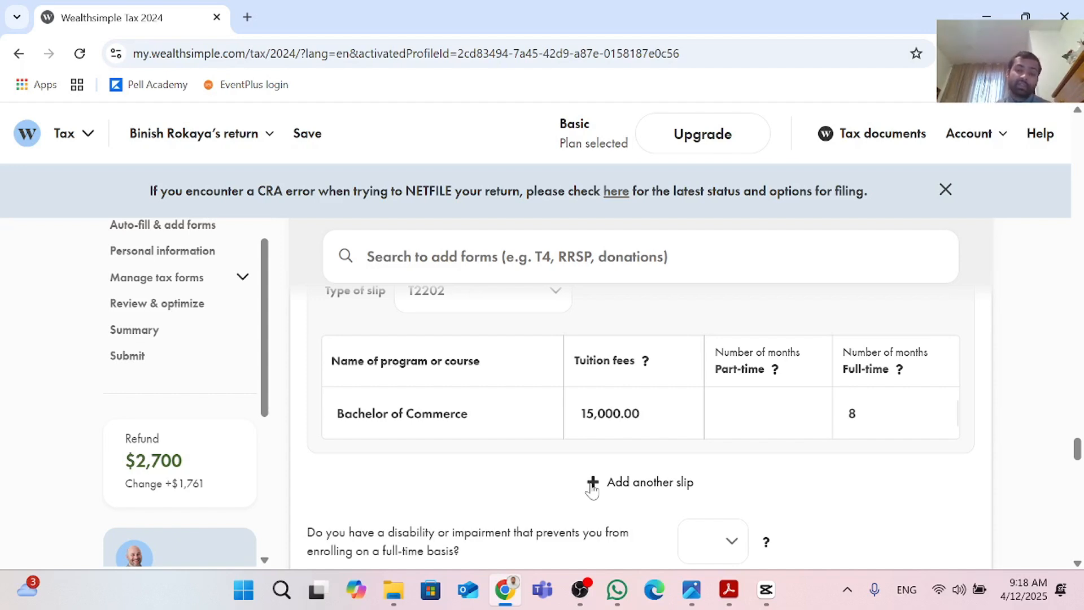
{"action": "scroll", "coordinate": [596, 491], "scroll_direction": "down", "scroll_amount": 2}
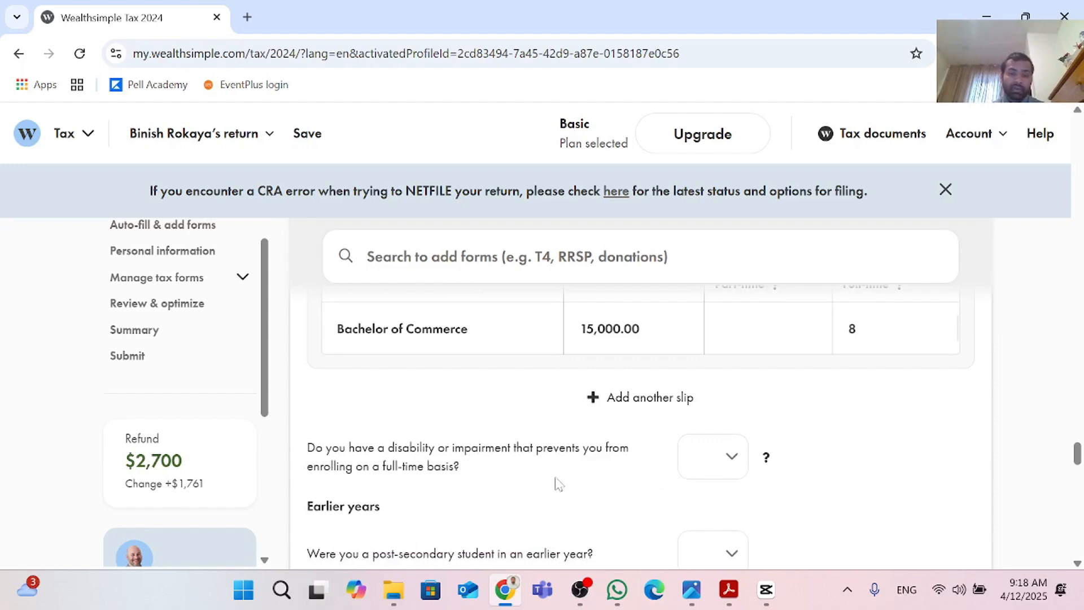
{"action": "left_click", "coordinate": [734, 465]}
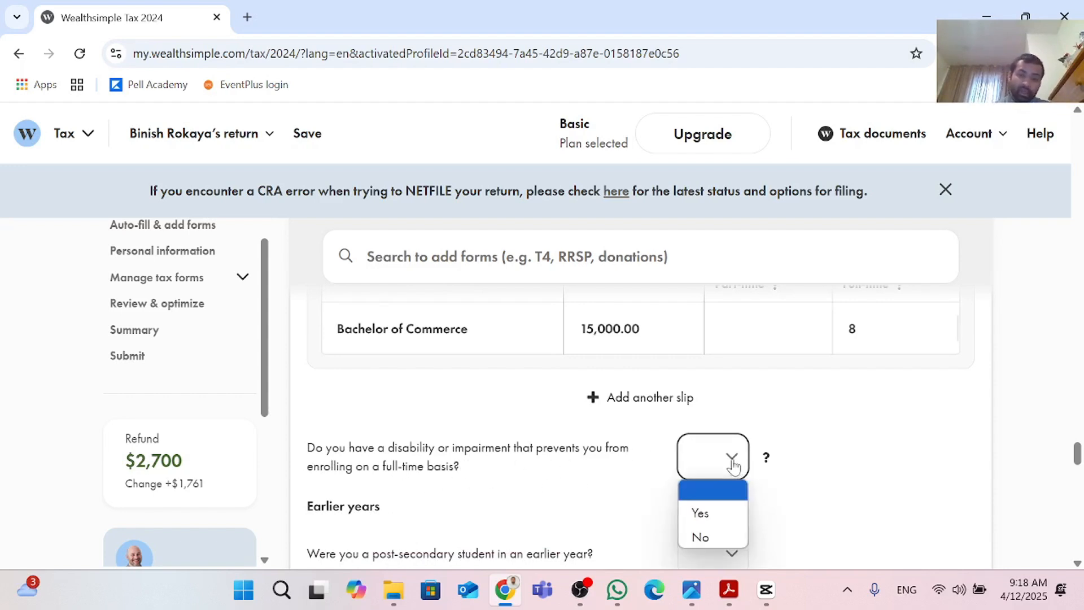
{"action": "left_click", "coordinate": [712, 537]}
Step: Answer No to whether you were a post-secondary student in an earlier year
{"action": "scroll", "coordinate": [714, 531], "scroll_direction": "down", "scroll_amount": 3}
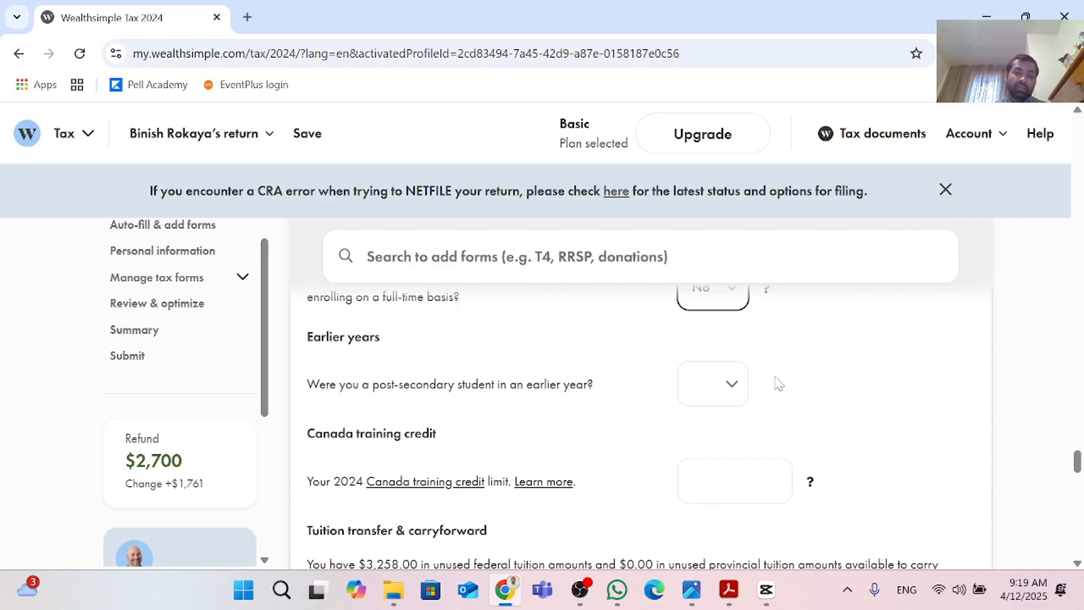
{"action": "left_click", "coordinate": [730, 389]}
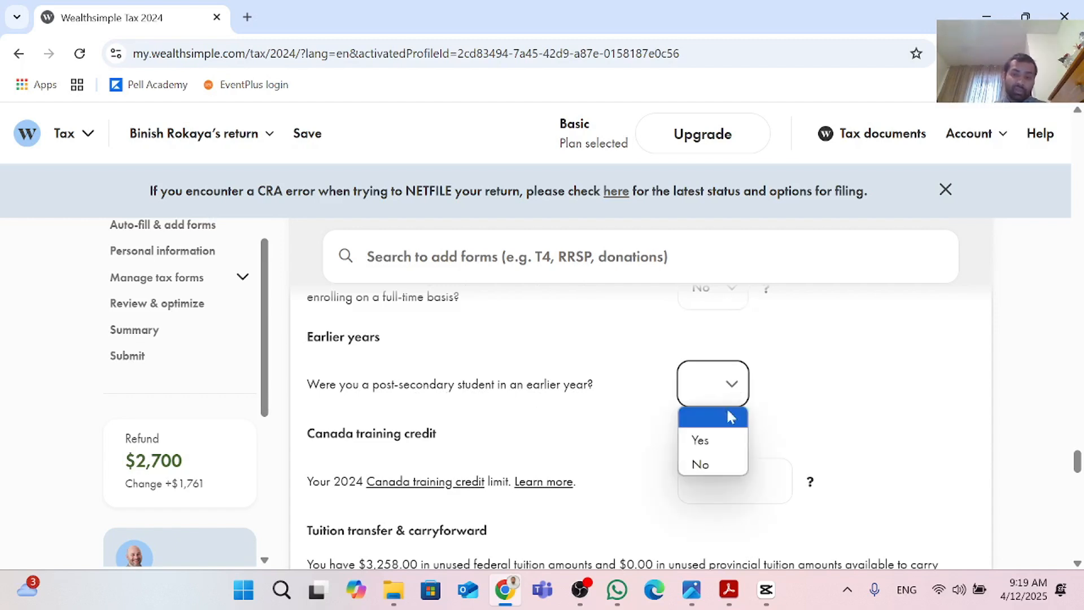
{"action": "left_click", "coordinate": [718, 460]}
Step: Set the 2024 Canada training credit limit to 1,250
{"action": "scroll", "coordinate": [720, 461], "scroll_direction": "down", "scroll_amount": 2}
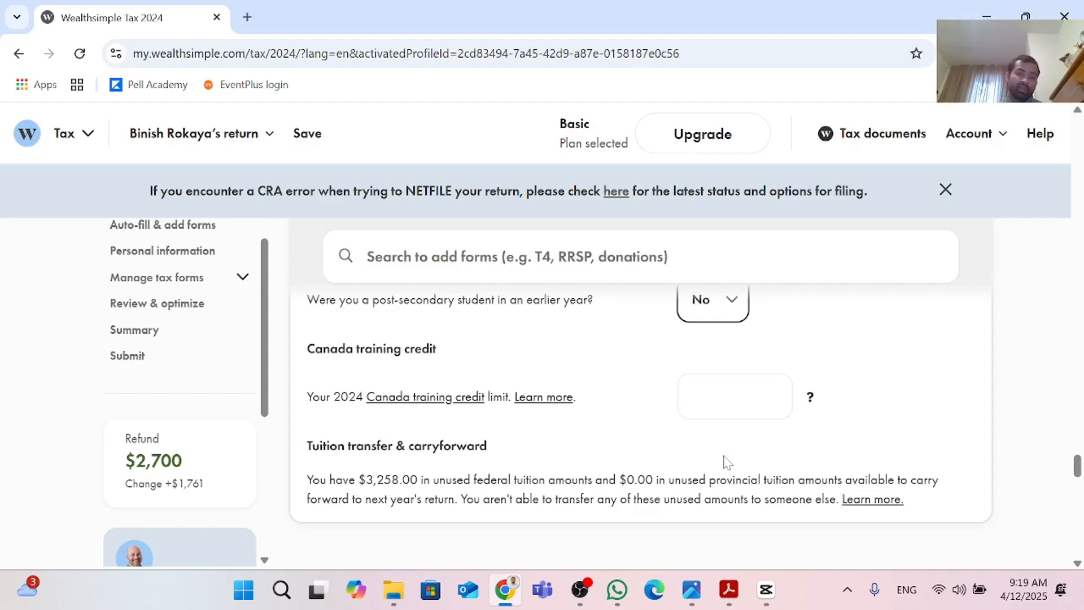
{"action": "scroll", "coordinate": [727, 462], "scroll_direction": "up", "scroll_amount": 1}
{"action": "scroll", "coordinate": [727, 460], "scroll_direction": "down", "scroll_amount": 1}
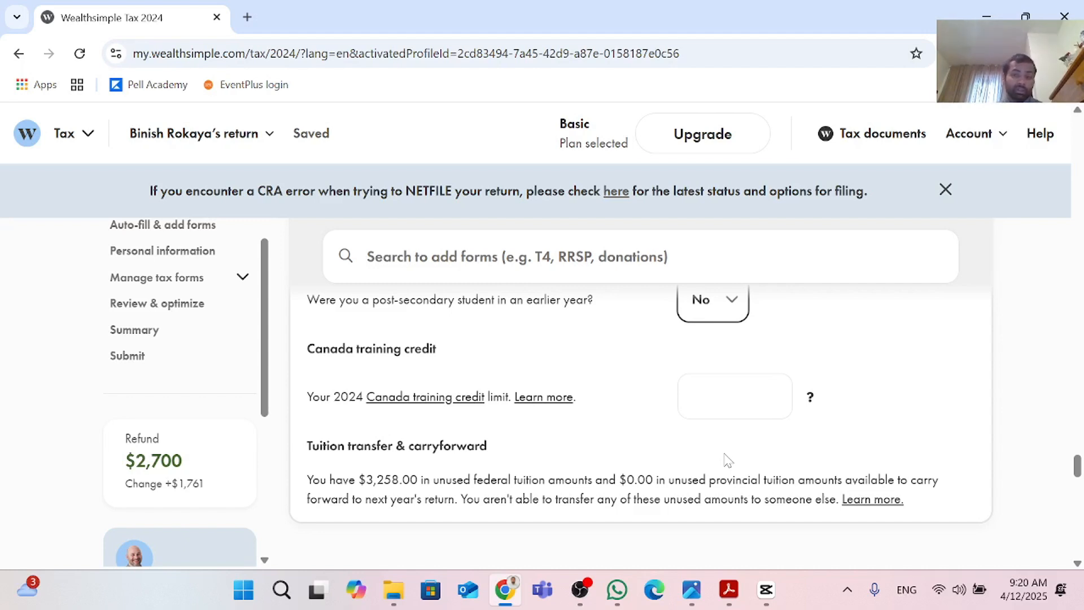
{"action": "left_click", "coordinate": [734, 408]}
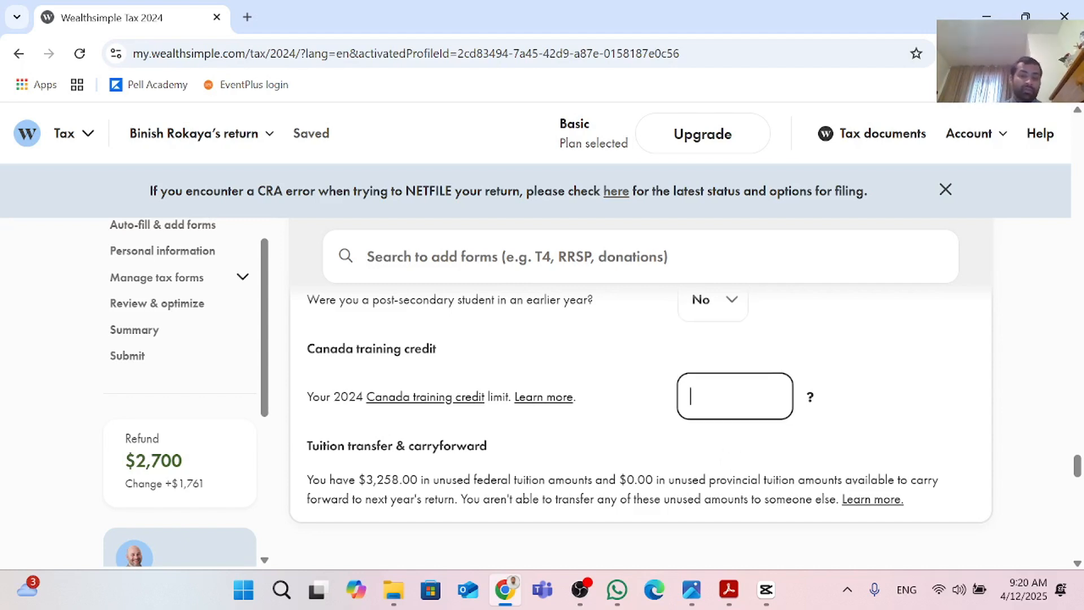
{"action": "type", "text": "1,2"}
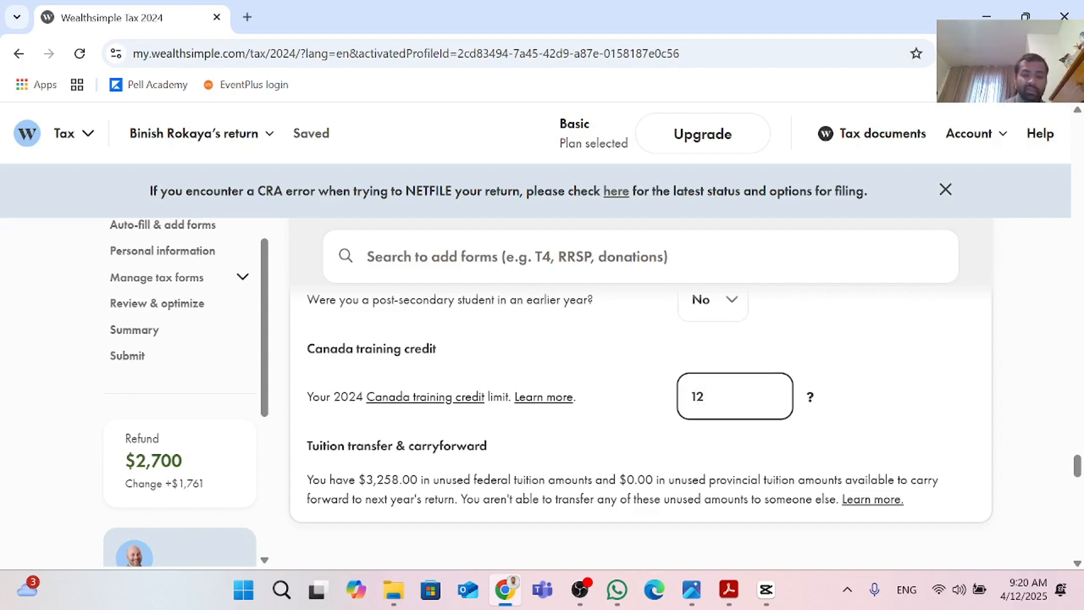
{"action": "type", "text": "50"}
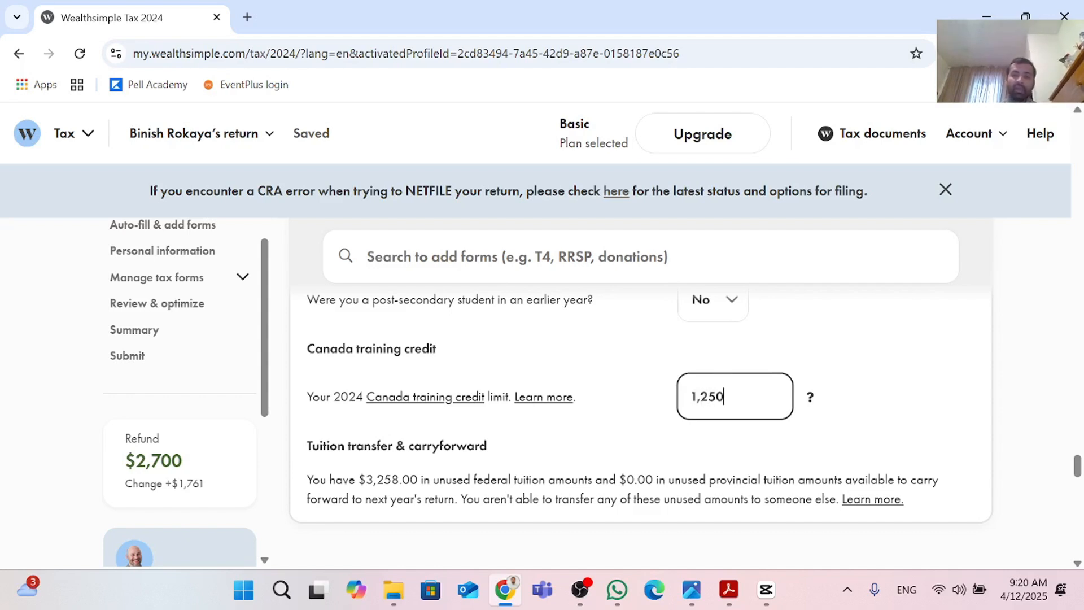
{"action": "left_click", "coordinate": [897, 451]}
Step: Review the tuition section's carryforward amounts and earlier sections of the return up to the Ontario Trillium Benefit
{"action": "scroll", "coordinate": [897, 451], "scroll_direction": "down", "scroll_amount": 2}
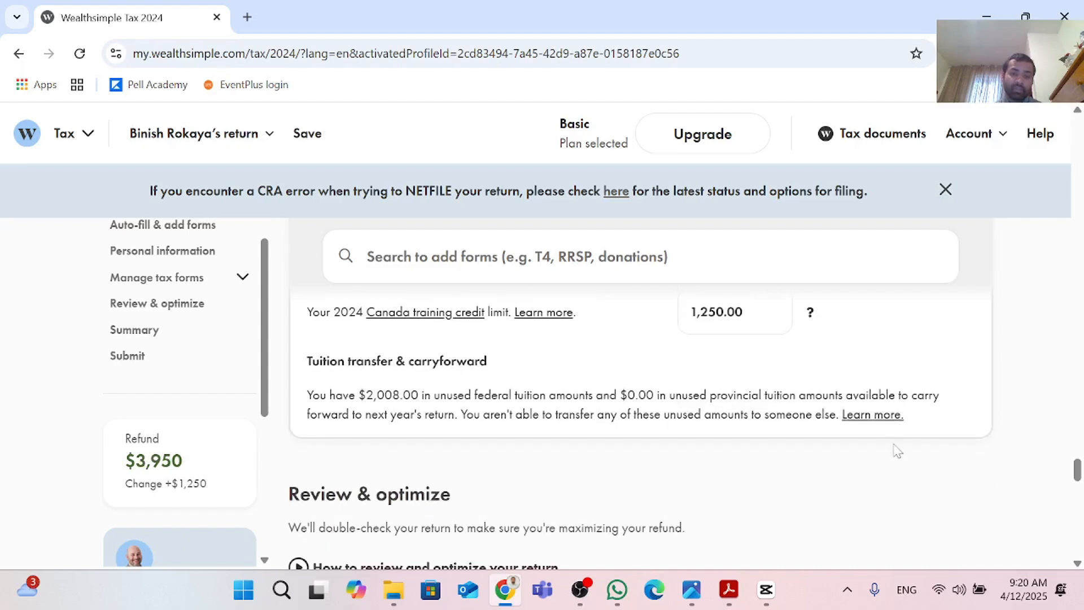
{"action": "scroll", "coordinate": [897, 452], "scroll_direction": "up", "scroll_amount": 2}
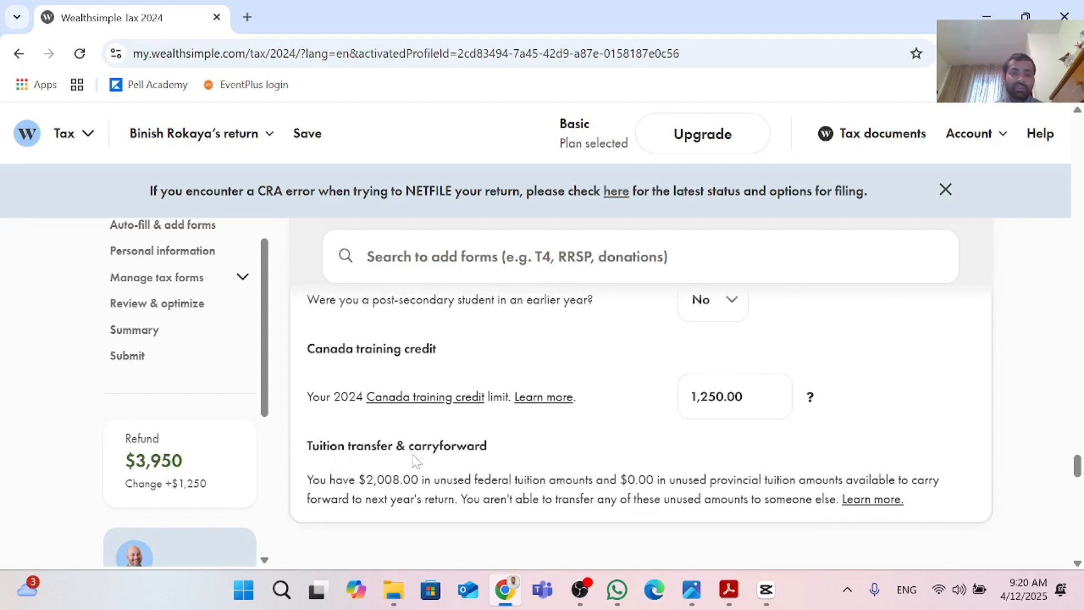
{"action": "scroll", "coordinate": [570, 443], "scroll_direction": "down", "scroll_amount": 1}
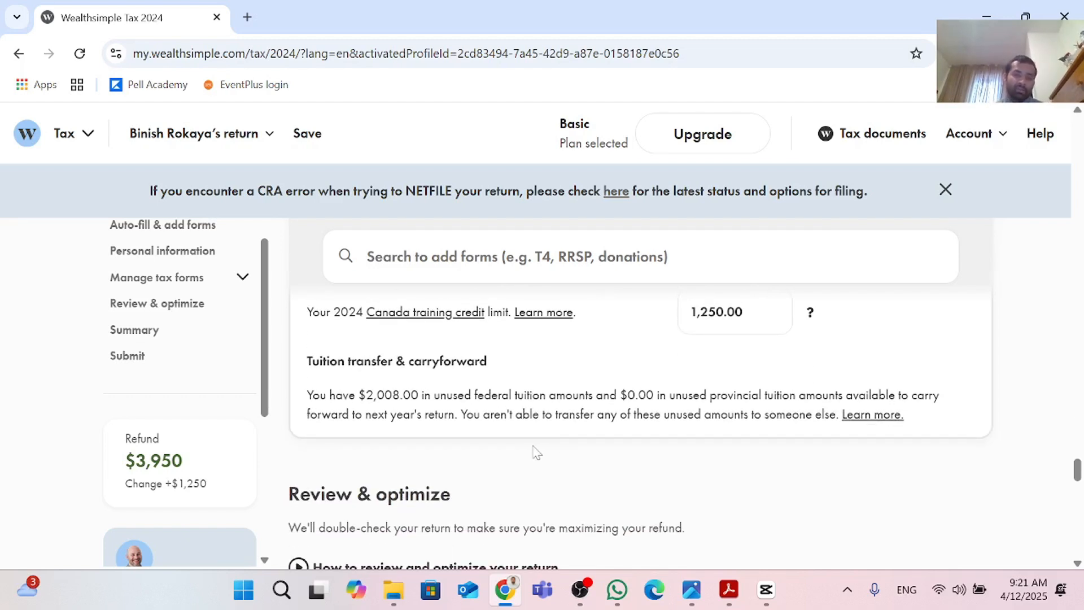
{"action": "scroll", "coordinate": [533, 448], "scroll_direction": "up", "scroll_amount": 1}
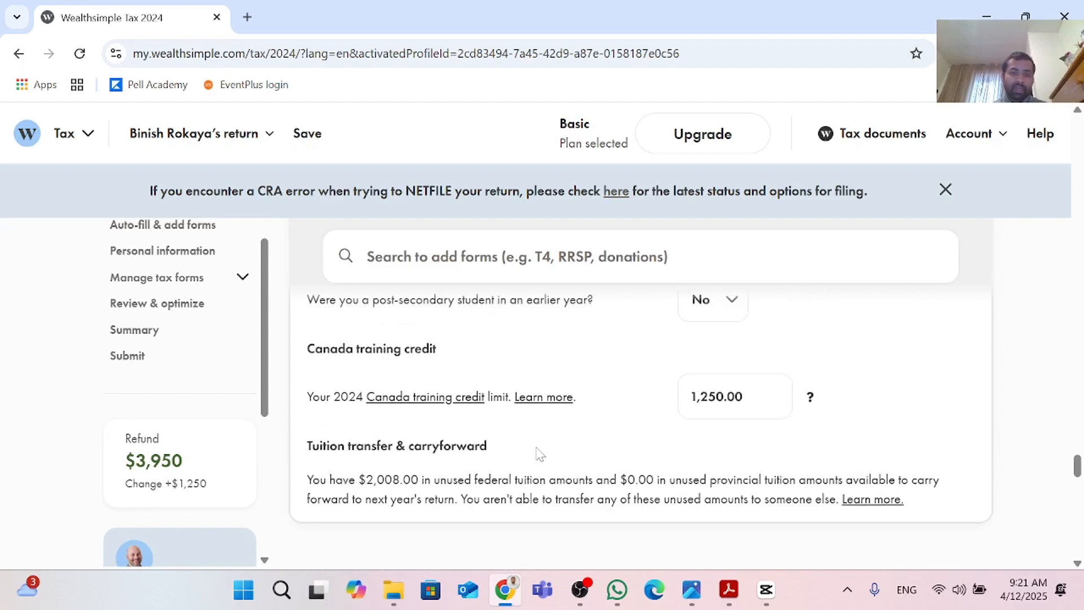
{"action": "scroll", "coordinate": [537, 449], "scroll_direction": "down", "scroll_amount": 1}
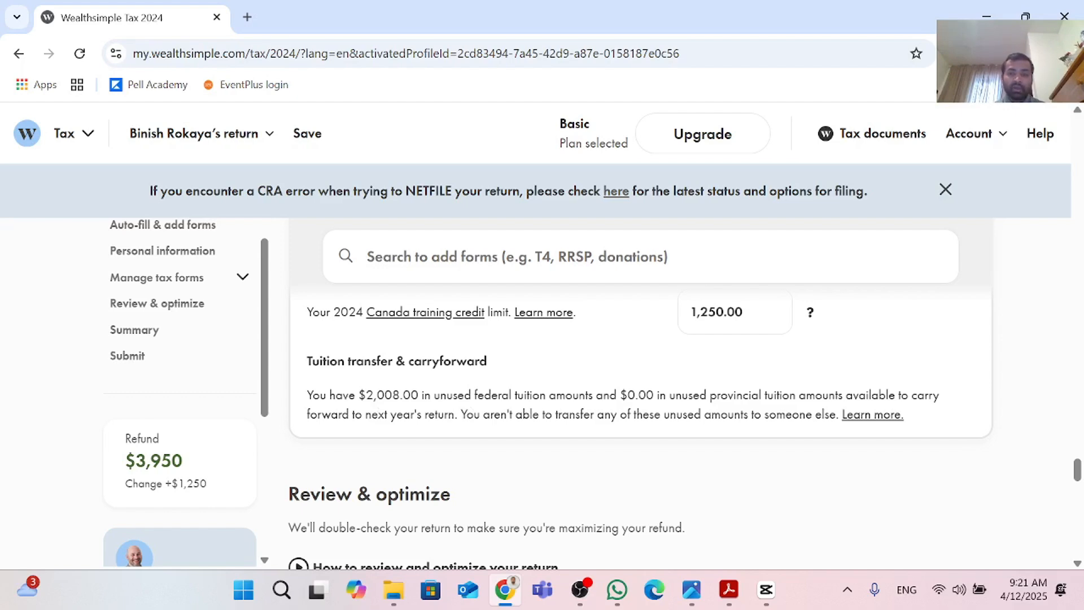
{"action": "scroll", "coordinate": [660, 441], "scroll_direction": "down", "scroll_amount": 1}
{"action": "scroll", "coordinate": [650, 436], "scroll_direction": "up", "scroll_amount": 2}
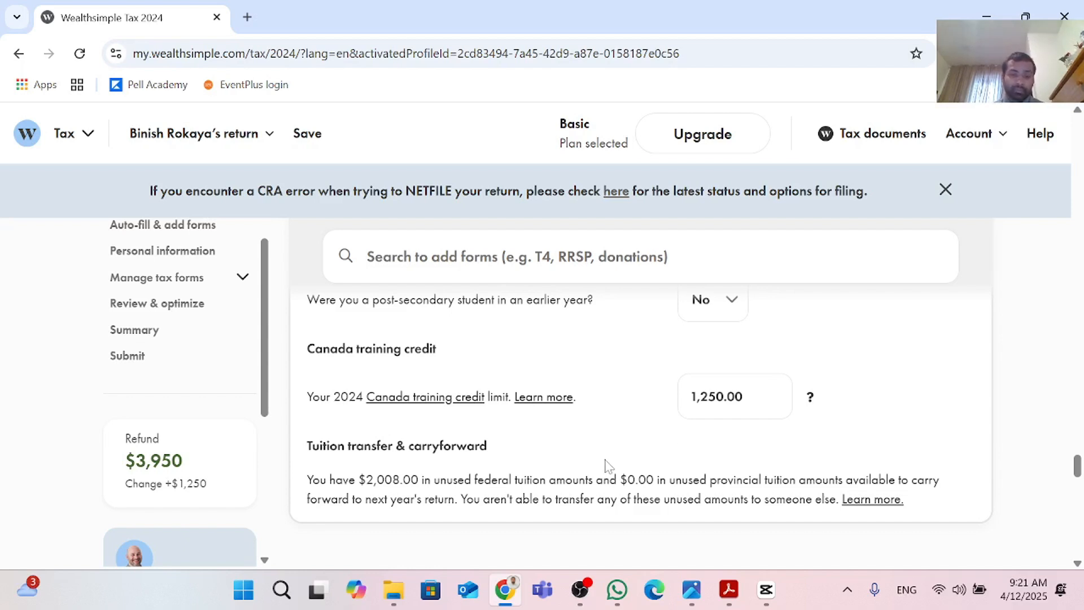
{"action": "scroll", "coordinate": [606, 464], "scroll_direction": "up", "scroll_amount": 8}
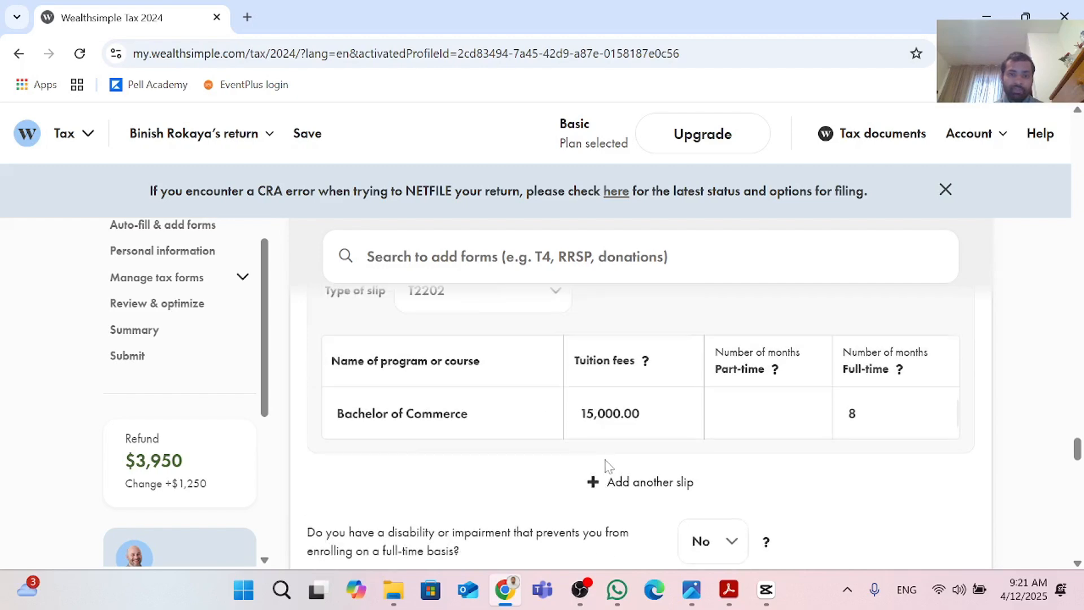
{"action": "scroll", "coordinate": [606, 464], "scroll_direction": "down", "scroll_amount": 3}
{"action": "scroll", "coordinate": [608, 464], "scroll_direction": "down", "scroll_amount": 10}
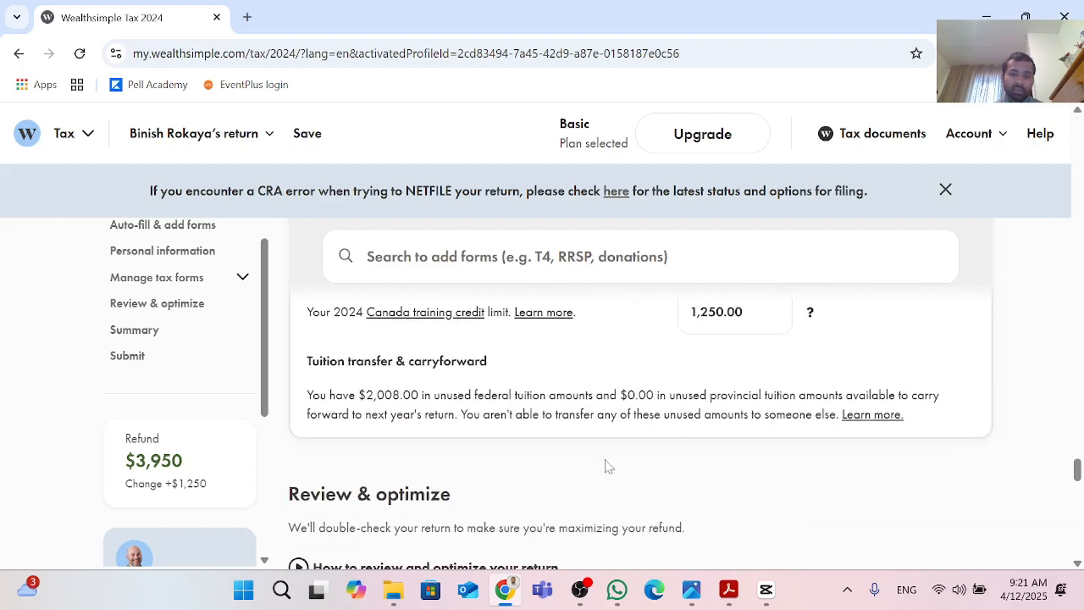
{"action": "scroll", "coordinate": [607, 464], "scroll_direction": "down", "scroll_amount": 2}
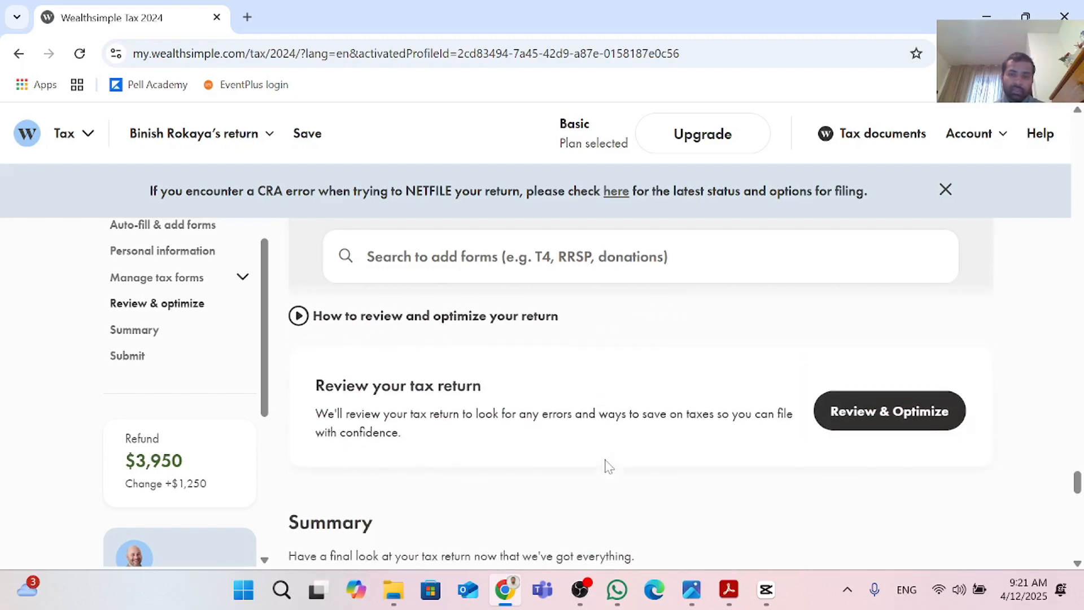
{"action": "scroll", "coordinate": [607, 465], "scroll_direction": "up", "scroll_amount": 10}
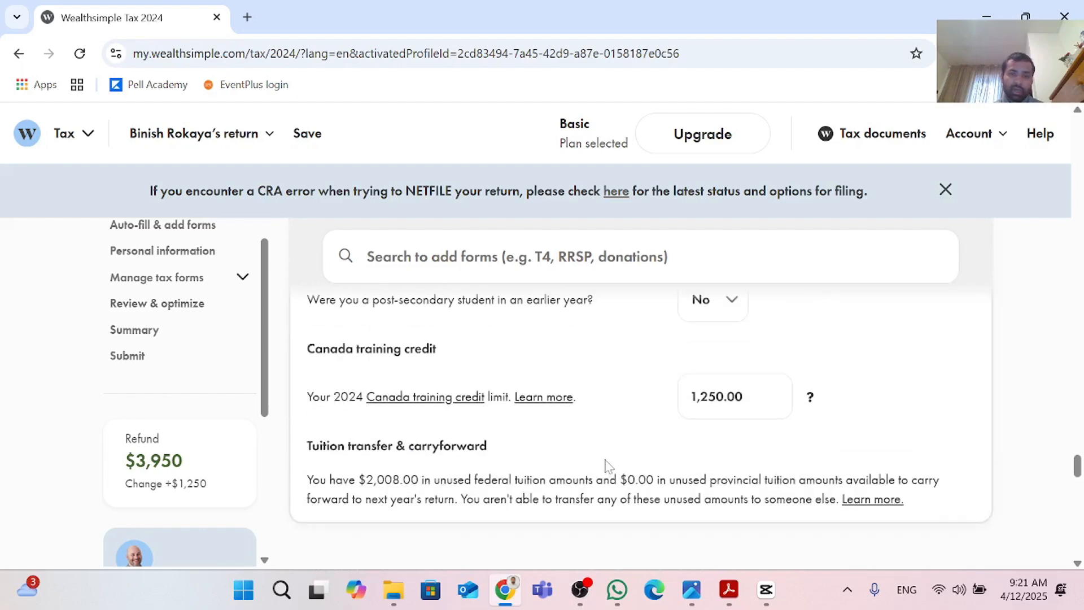
{"action": "scroll", "coordinate": [607, 466], "scroll_direction": "up", "scroll_amount": 4}
{"action": "scroll", "coordinate": [607, 466], "scroll_direction": "down", "scroll_amount": 7}
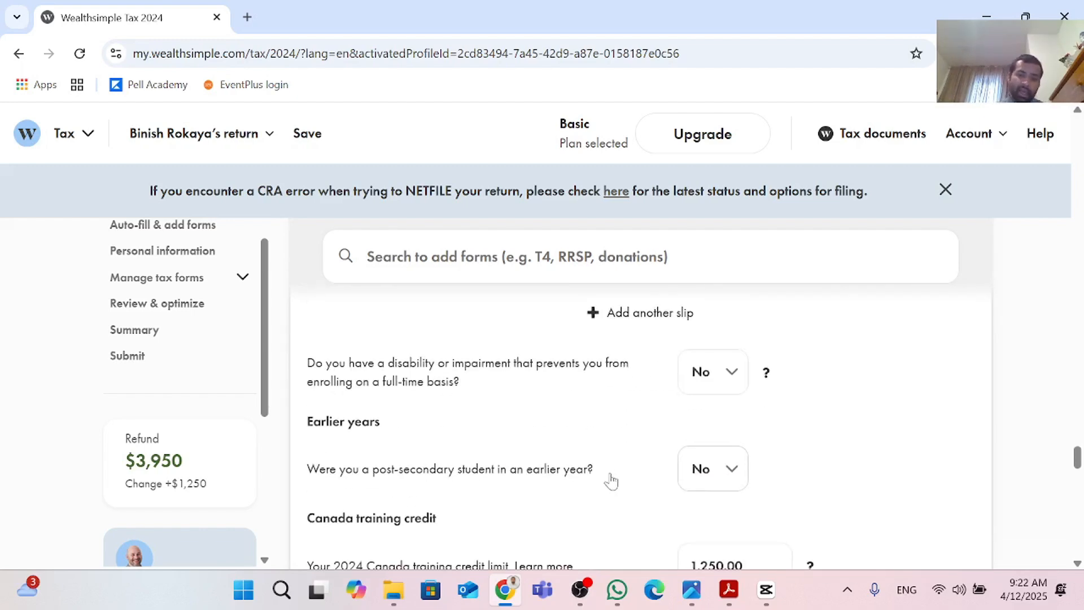
{"action": "scroll", "coordinate": [610, 473], "scroll_direction": "down", "scroll_amount": 7}
{"action": "scroll", "coordinate": [618, 478], "scroll_direction": "up", "scroll_amount": 9}
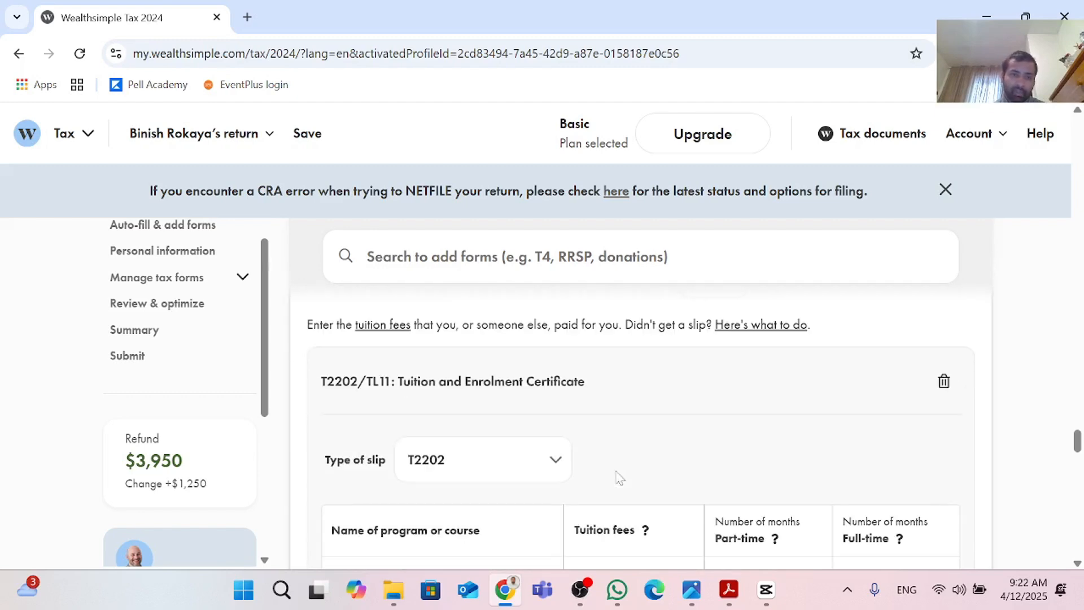
{"action": "scroll", "coordinate": [619, 477], "scroll_direction": "up", "scroll_amount": 4}
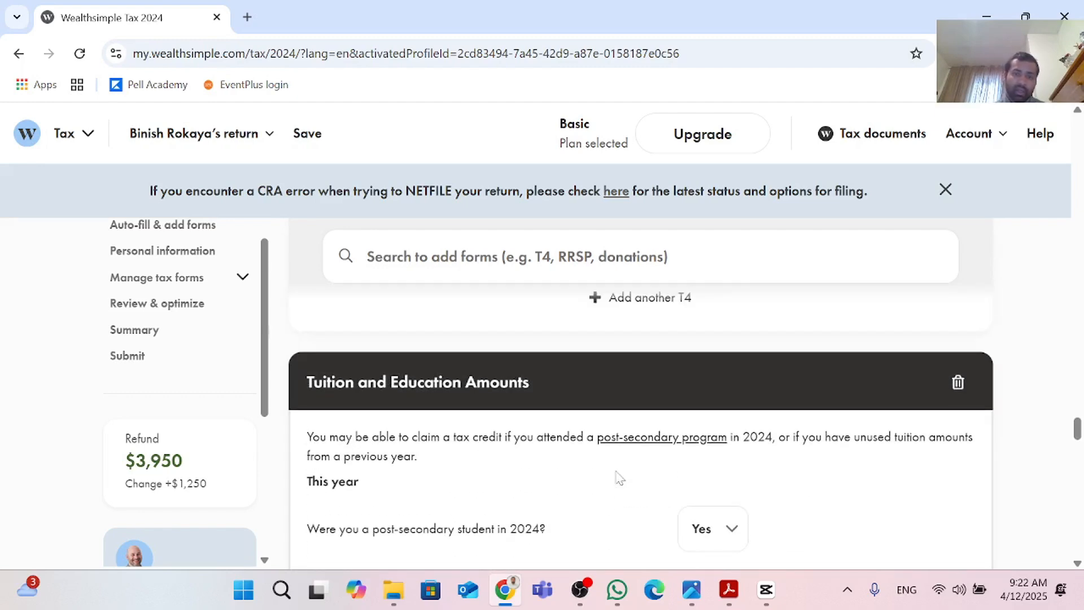
{"action": "scroll", "coordinate": [619, 478], "scroll_direction": "up", "scroll_amount": 10}
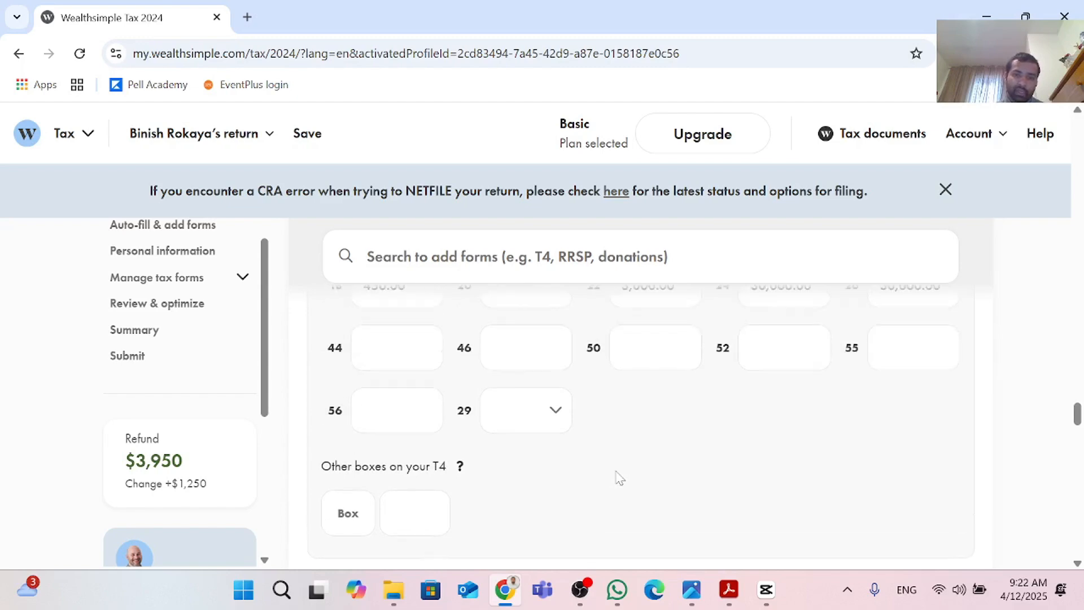
{"action": "scroll", "coordinate": [619, 478], "scroll_direction": "up", "scroll_amount": 5}
{"action": "scroll", "coordinate": [620, 478], "scroll_direction": "down", "scroll_amount": 1}
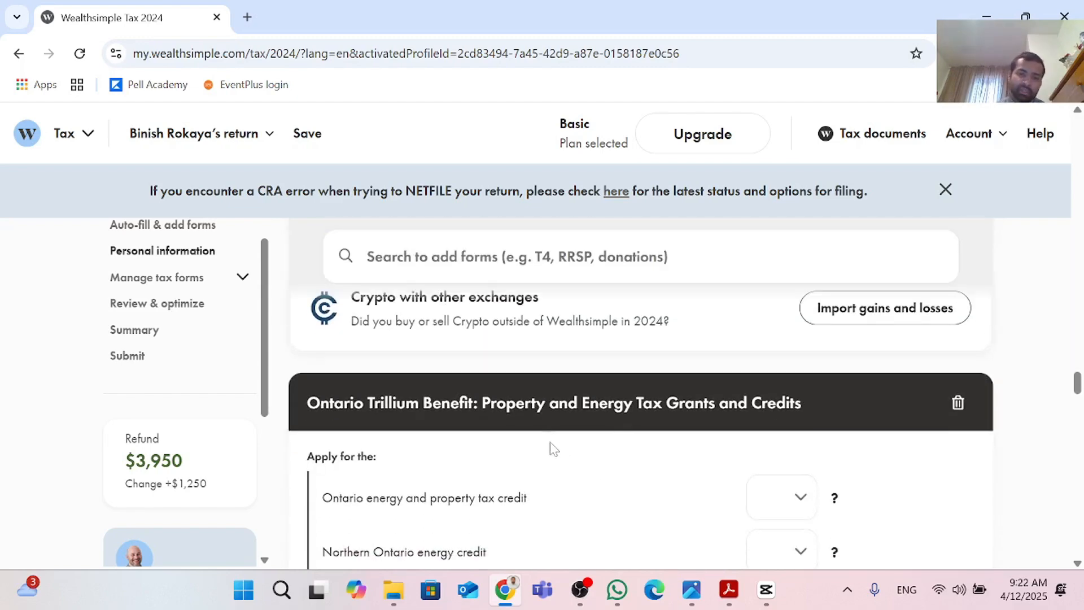
{"action": "scroll", "coordinate": [552, 448], "scroll_direction": "down", "scroll_amount": 1}
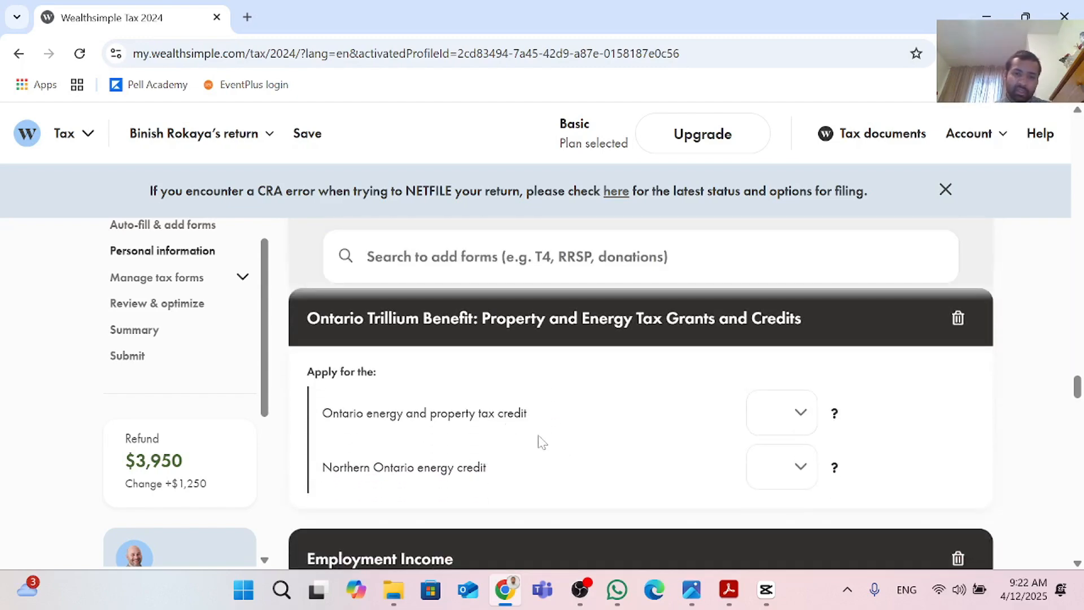
Step: Apply for the Ontario energy and property tax credit by answering Yes
{"action": "left_click", "coordinate": [800, 412]}
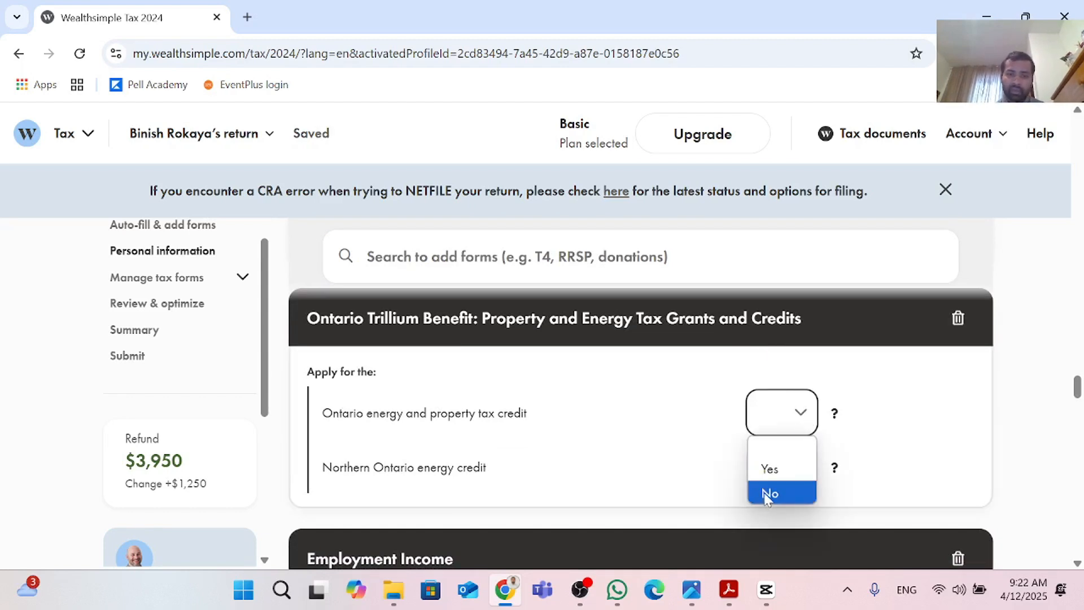
{"action": "left_click", "coordinate": [792, 493]}
{"action": "left_click", "coordinate": [802, 468]}
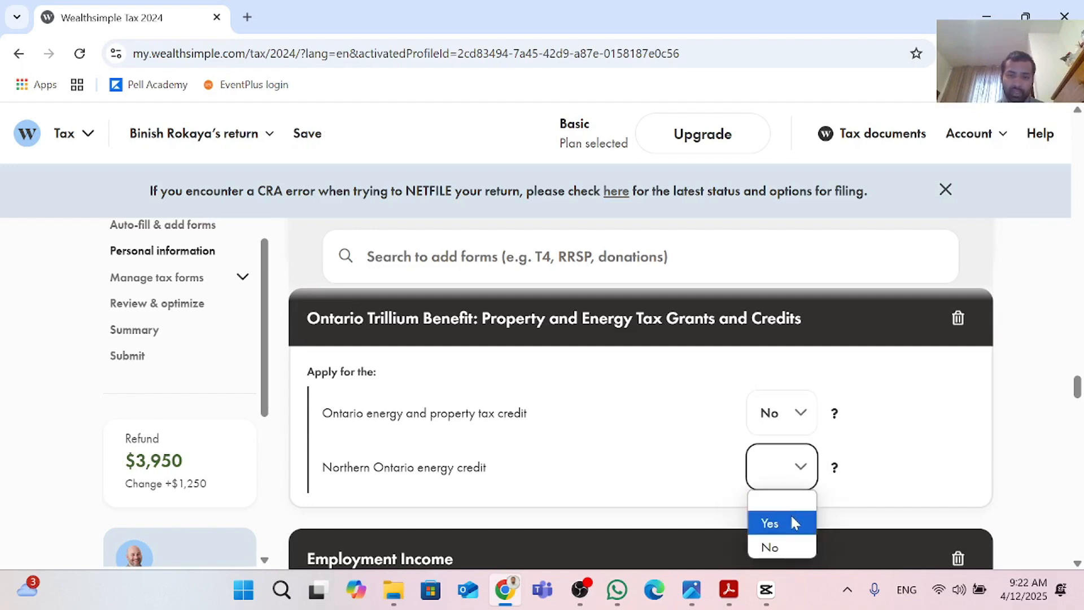
{"action": "left_click", "coordinate": [801, 432]}
Step: Answer Yes for the Northern Ontario energy credit
{"action": "left_click", "coordinate": [782, 469]}
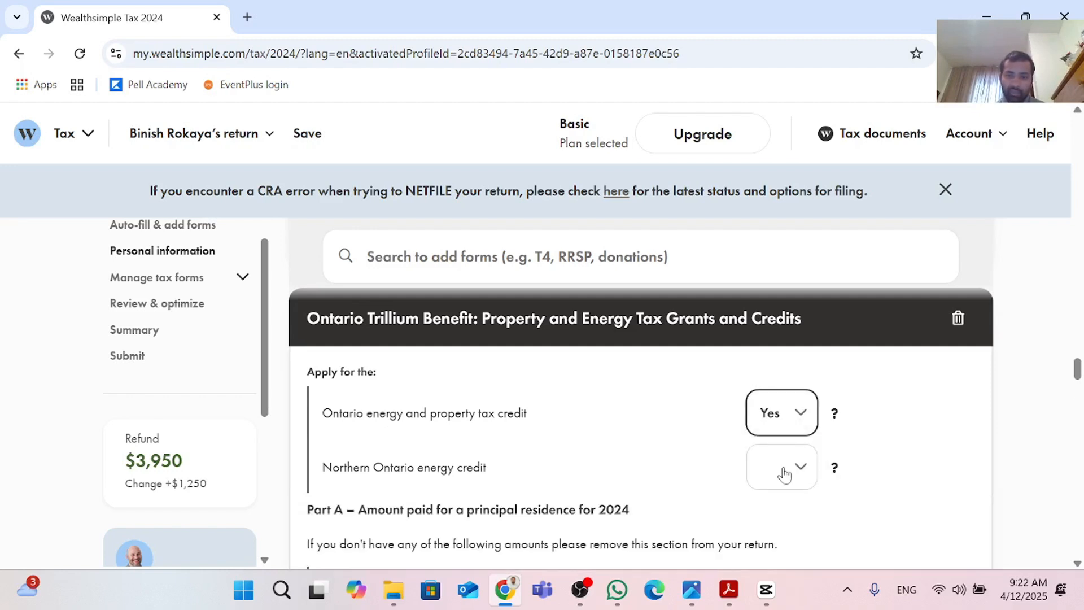
{"action": "left_click", "coordinate": [803, 469]}
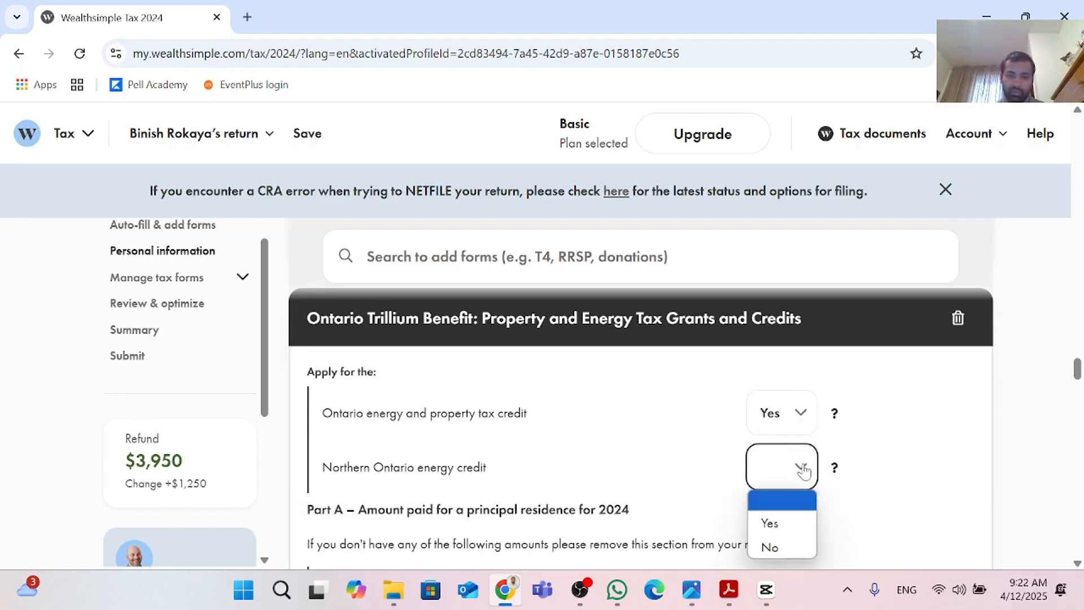
{"action": "left_click", "coordinate": [788, 526]}
Step: Enter 6,000 as the total rent paid for the principal residence
{"action": "scroll", "coordinate": [786, 527], "scroll_direction": "down", "scroll_amount": 3}
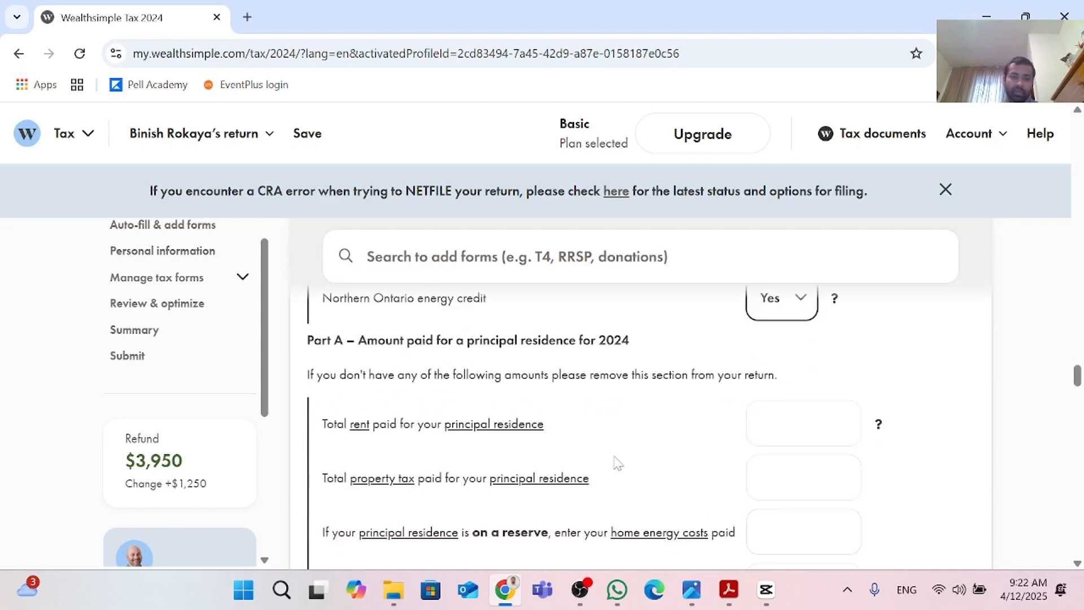
{"action": "left_click", "coordinate": [796, 423]}
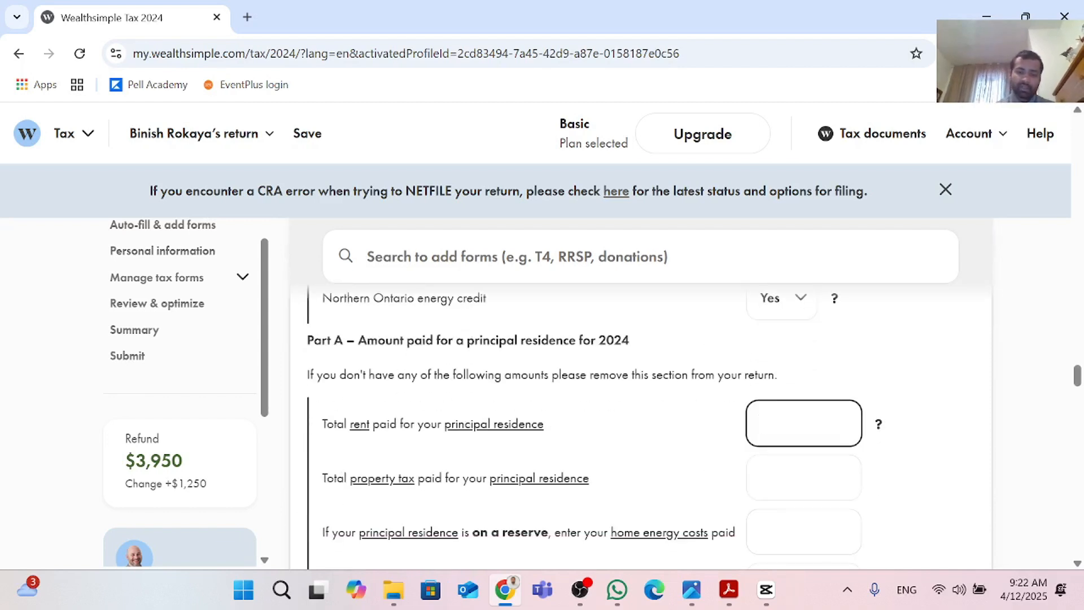
{"action": "type", "text": "6000"}
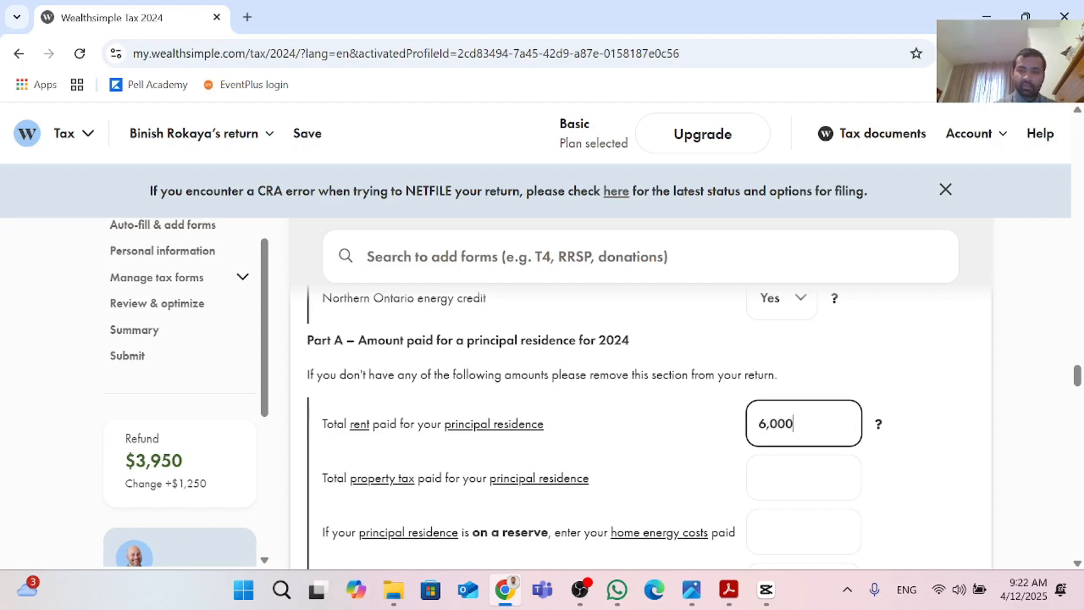
{"action": "scroll", "coordinate": [769, 448], "scroll_direction": "down", "scroll_amount": 1}
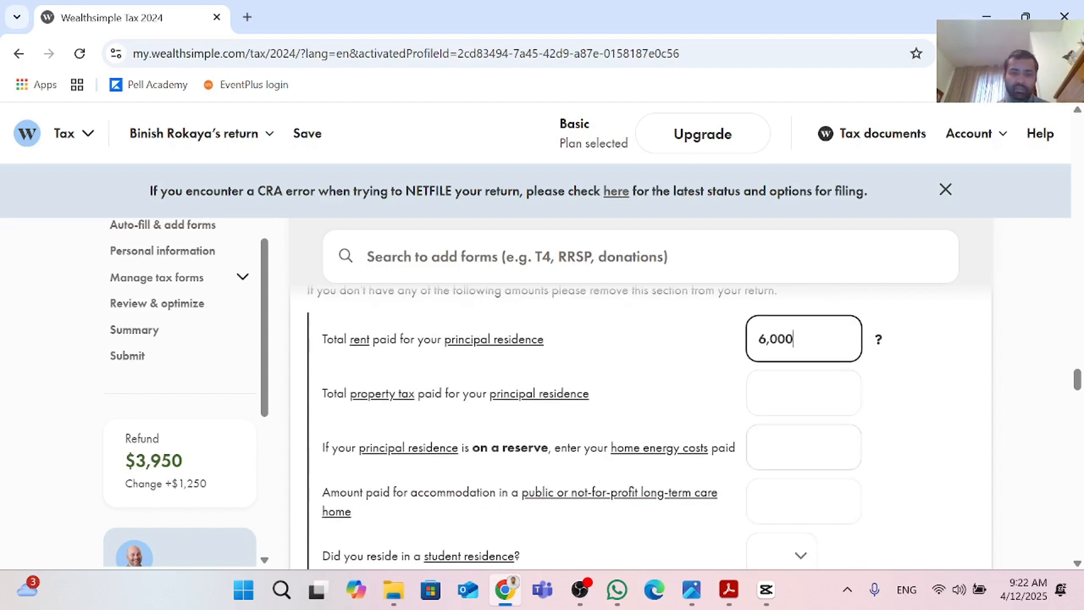
Step: Answer No for living in a student residence and answer the question about receiving the benefit in June 2026
{"action": "key", "text": "Tab"}
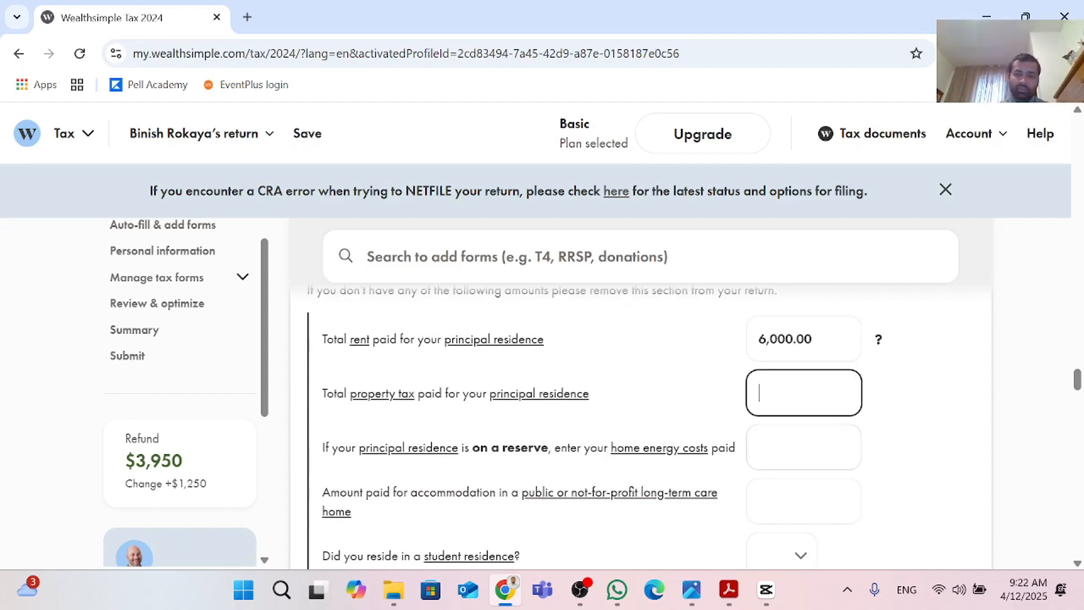
{"action": "key", "text": "Tab"}
{"action": "scroll", "coordinate": [787, 450], "scroll_direction": "down", "scroll_amount": 1}
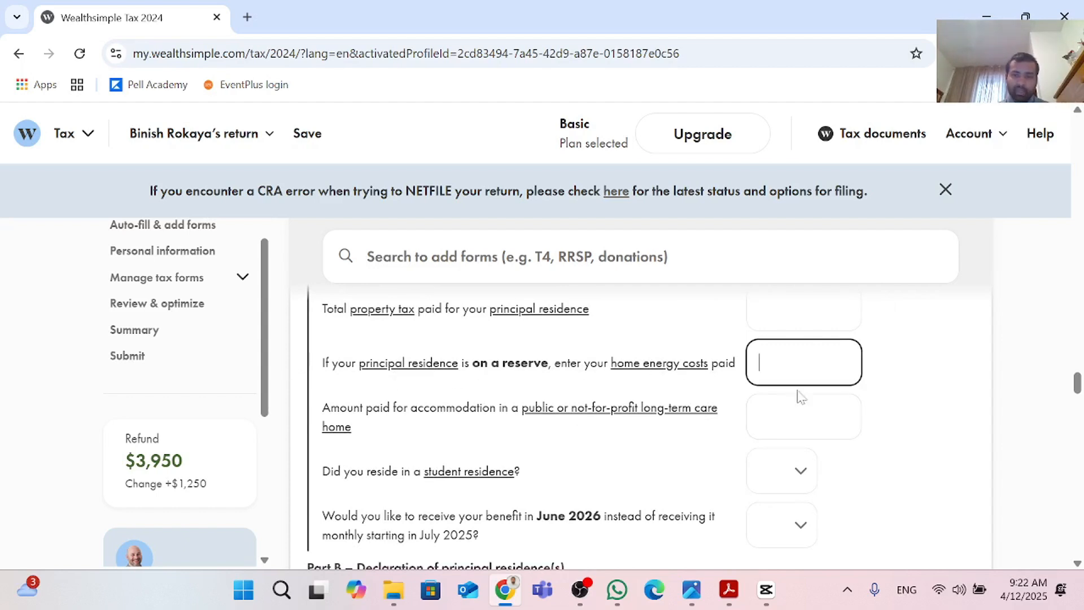
{"action": "key", "text": "Tab"}
{"action": "scroll", "coordinate": [634, 370], "scroll_direction": "down", "scroll_amount": 1}
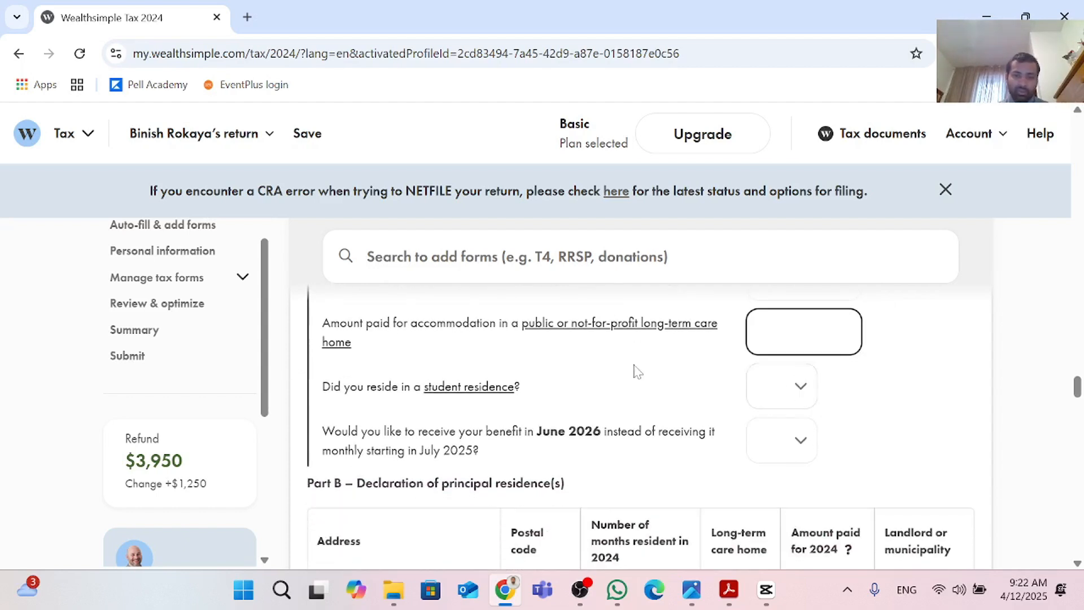
{"action": "left_click", "coordinate": [785, 392]}
{"action": "left_click", "coordinate": [772, 466]}
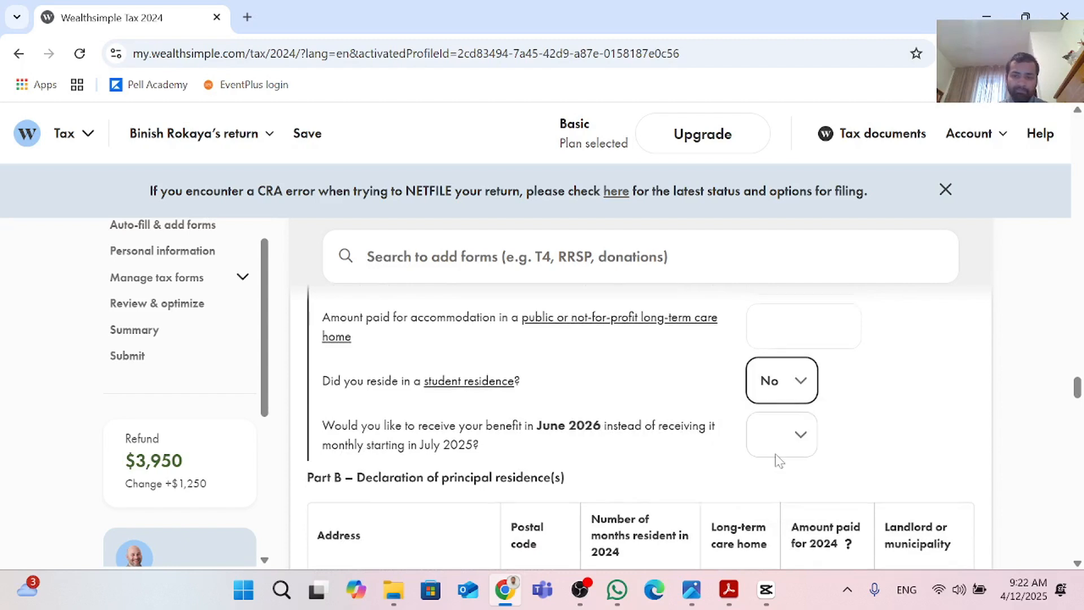
{"action": "scroll", "coordinate": [642, 395], "scroll_direction": "down", "scroll_amount": 1}
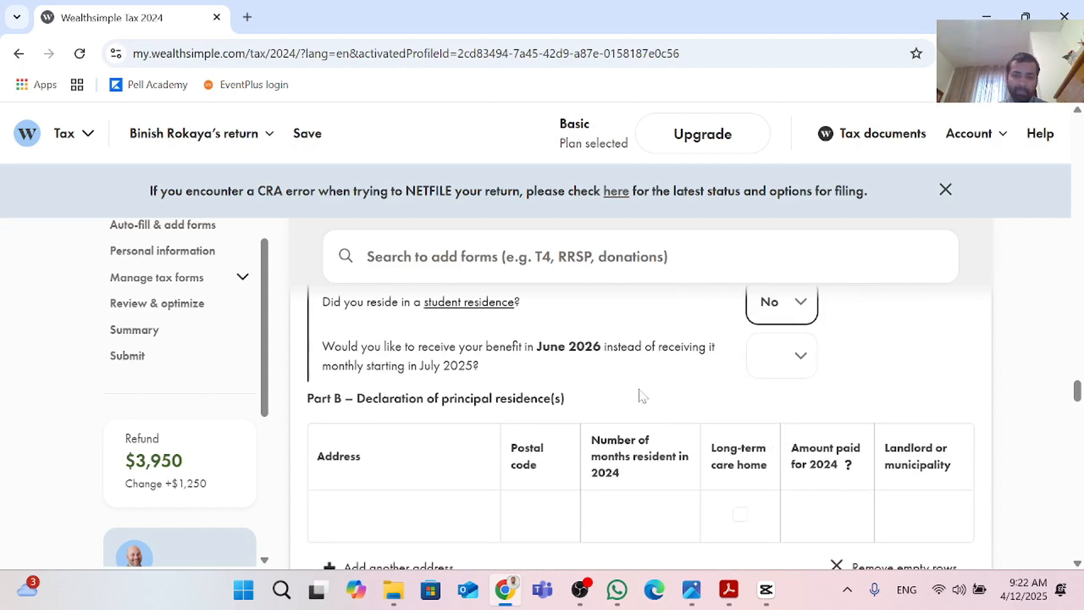
{"action": "left_click", "coordinate": [796, 360]}
{"action": "left_click", "coordinate": [786, 433]}
{"action": "scroll", "coordinate": [776, 428], "scroll_direction": "down", "scroll_amount": 1}
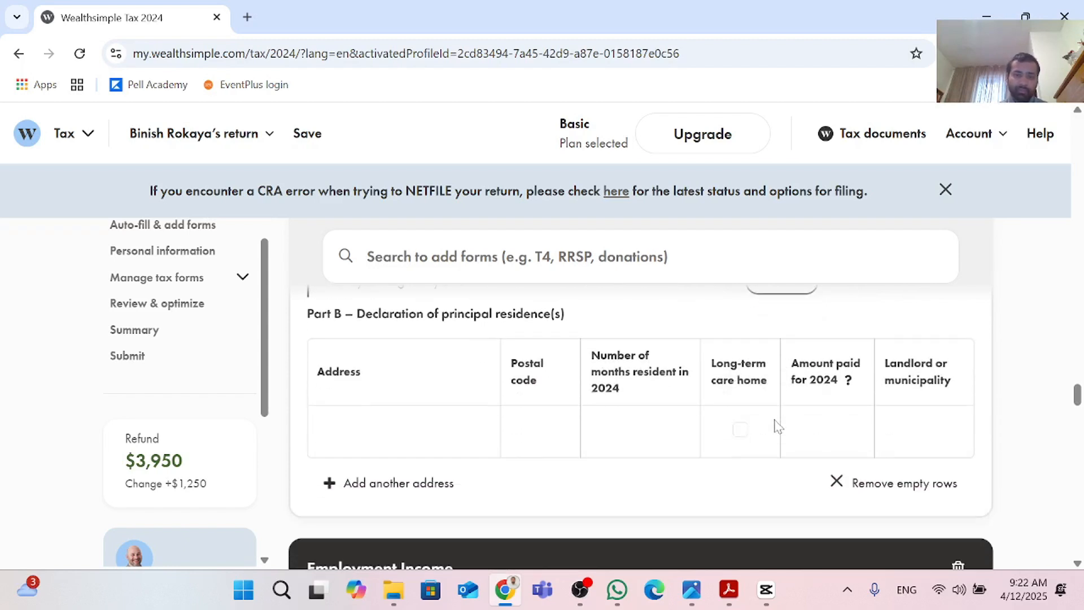
Step: Enter the principal residence's street address and postal code in the Part B declaration table
{"action": "left_click", "coordinate": [435, 436]}
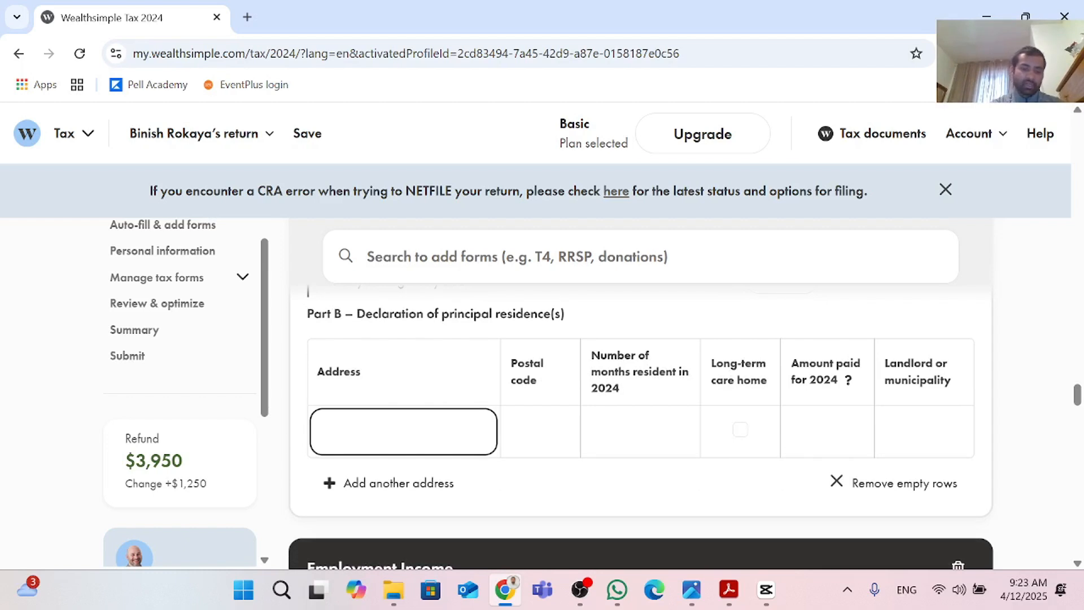
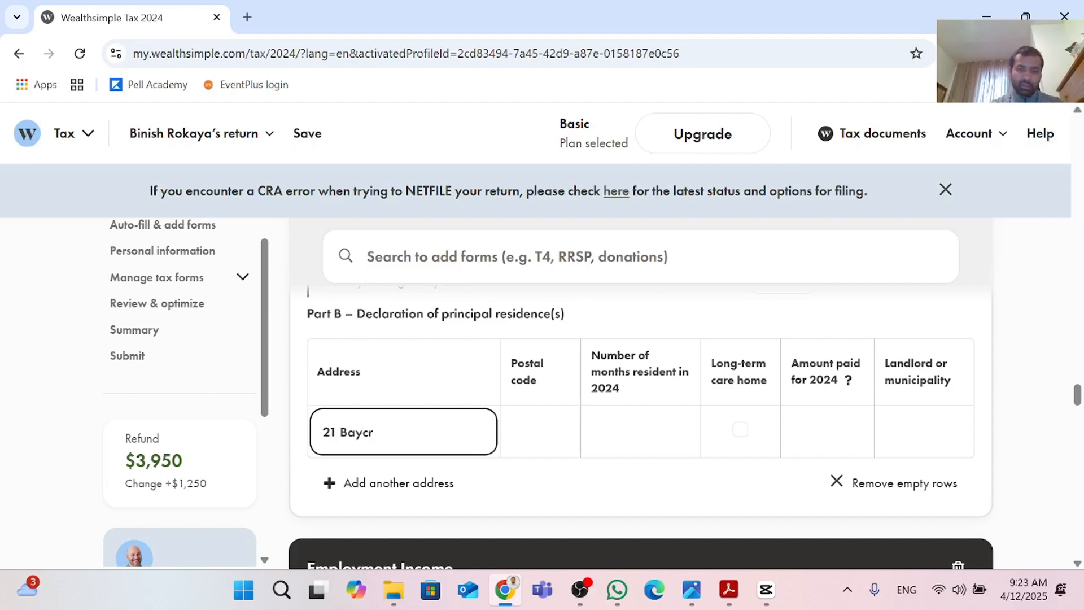
{"action": "left_click", "coordinate": [540, 432]}
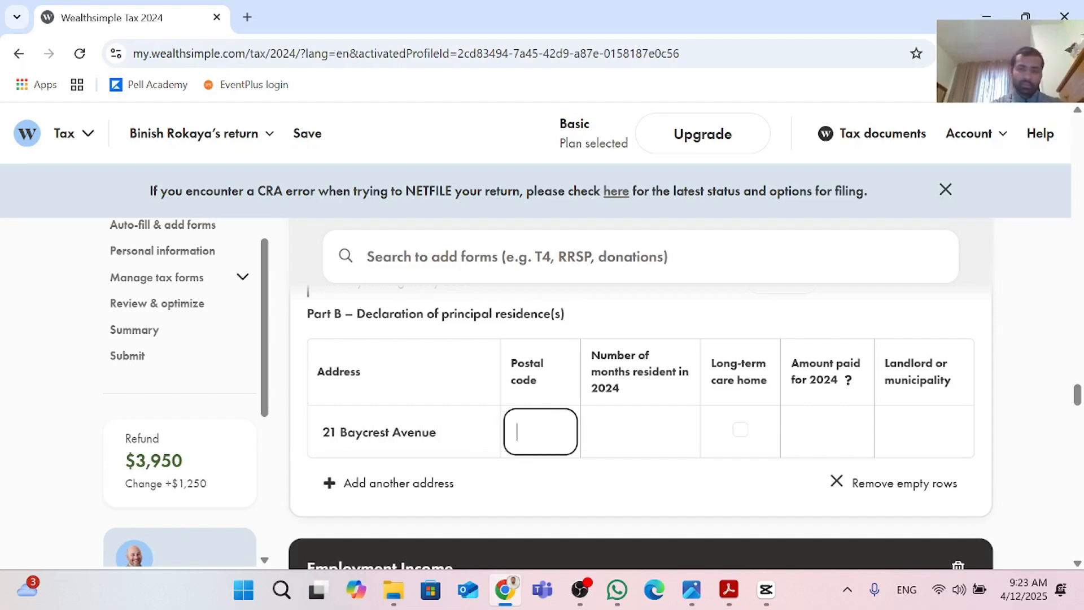
{"action": "type", "text": "M"}
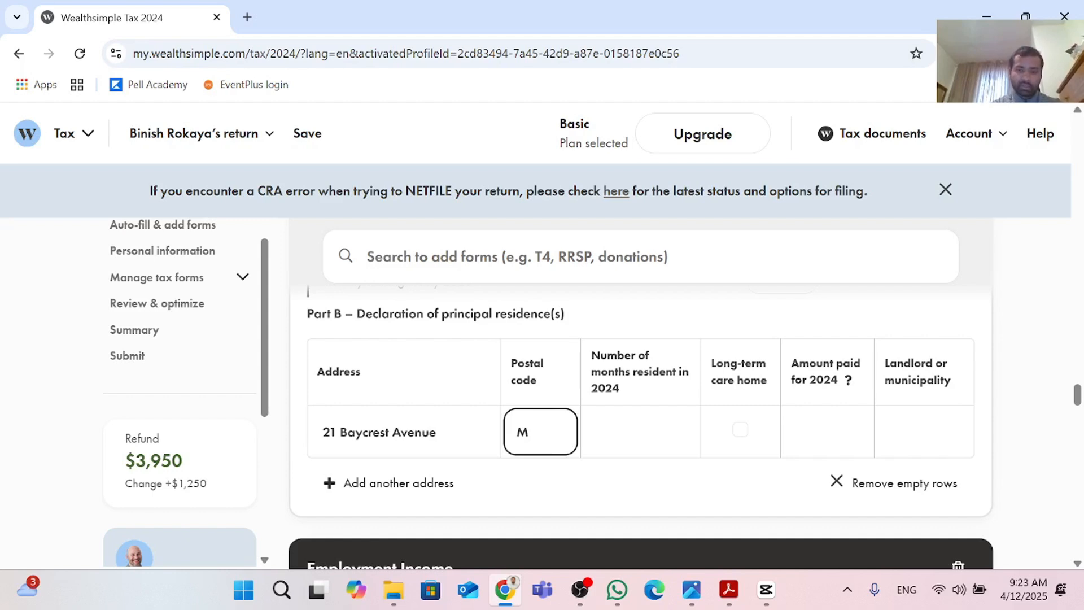
{"action": "type", "text": "6A "}
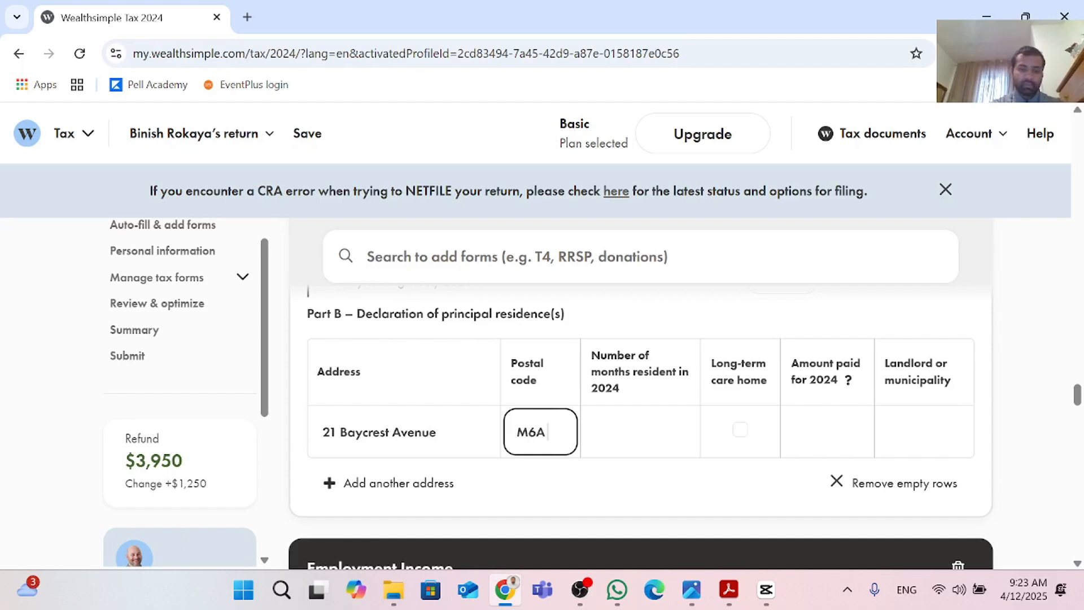
{"action": "type", "text": "1V9"}
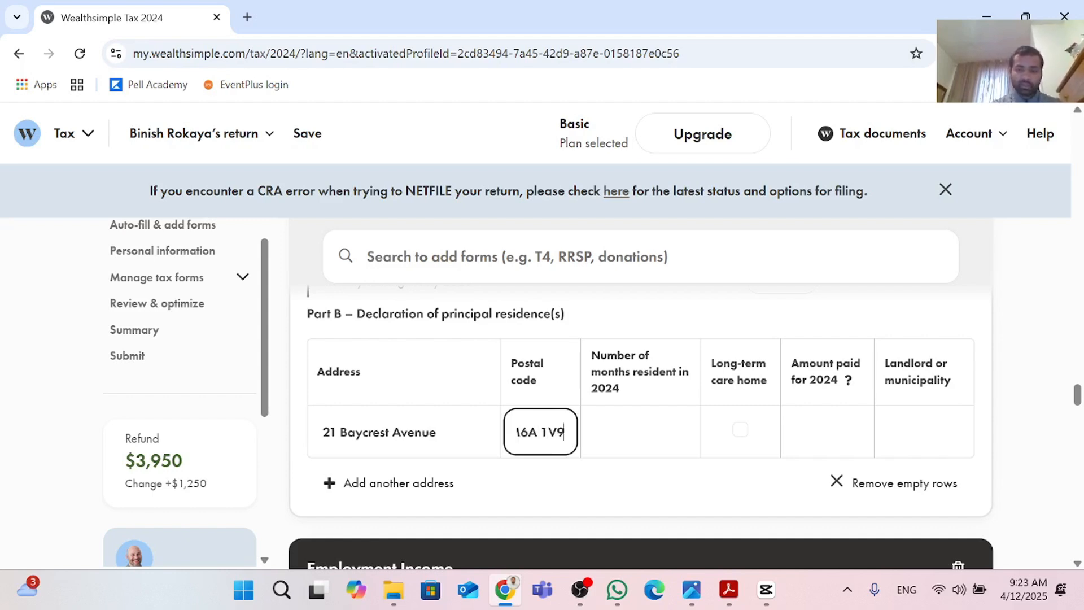
Step: Set the months resident in 2024 to 12 and the amount paid for 2024 to 10,000
{"action": "key", "text": "Tab"}
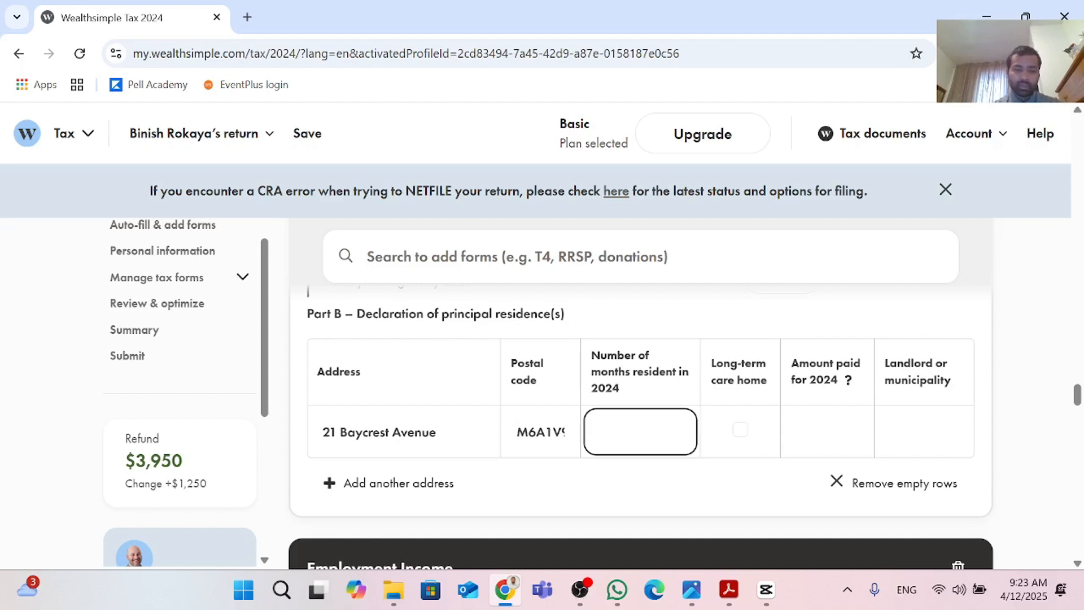
{"action": "type", "text": "12"}
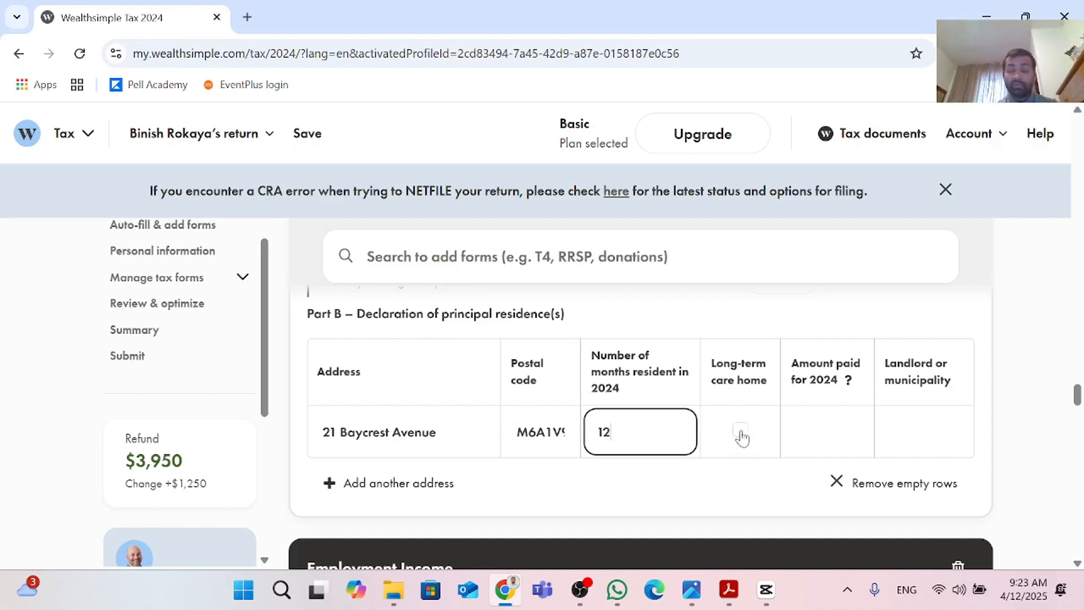
{"action": "key", "text": "Tab"}
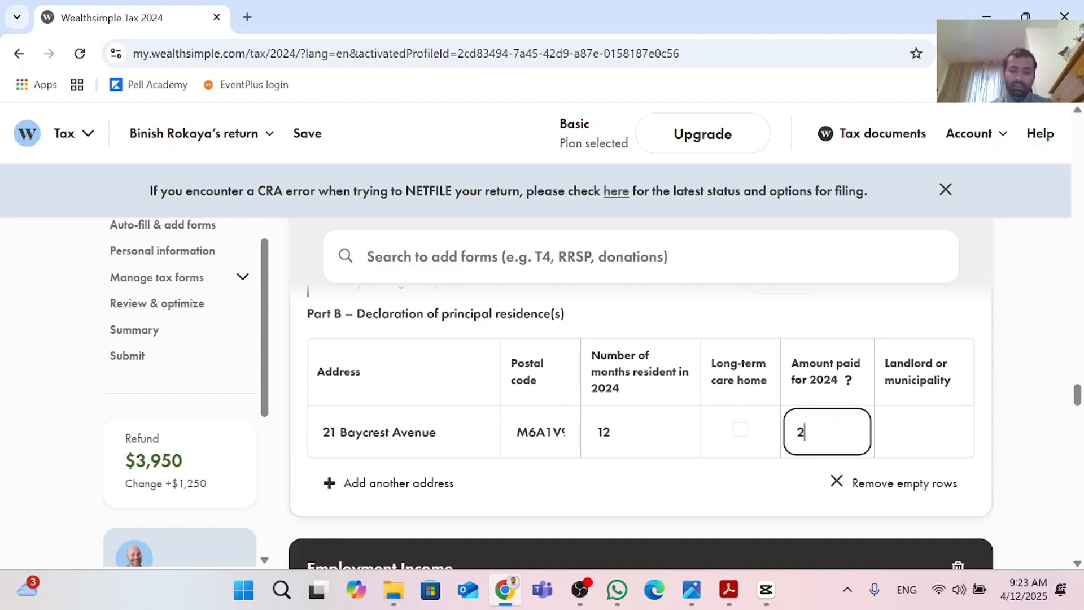
{"action": "type", "text": "10"}
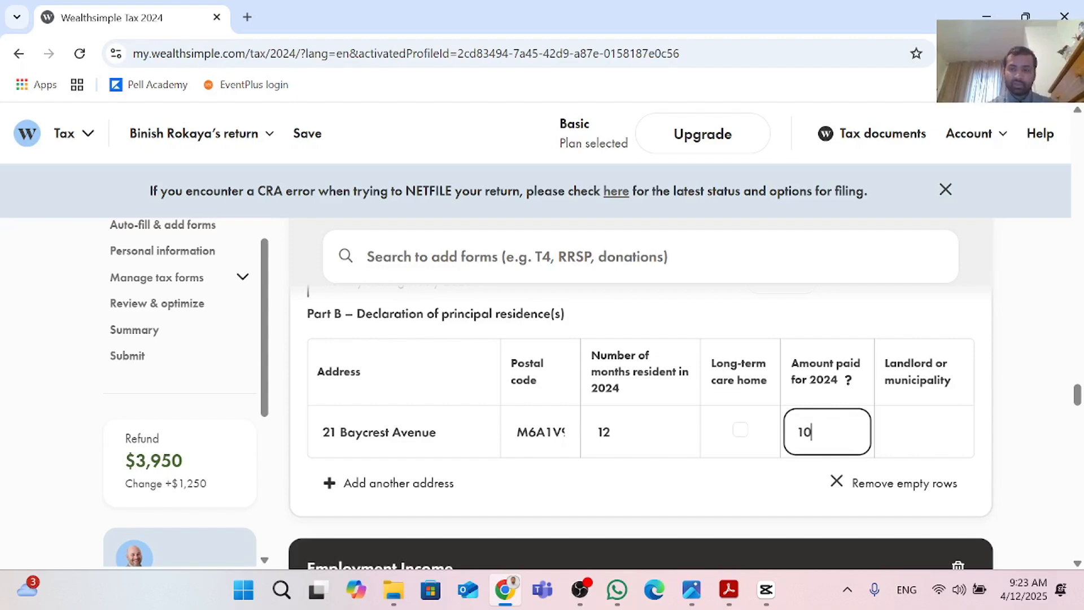
{"action": "type", "text": "000"}
Step: Check the return's summary amounts, then open the Review & optimize section
{"action": "scroll", "coordinate": [831, 429], "scroll_direction": "down", "scroll_amount": 3}
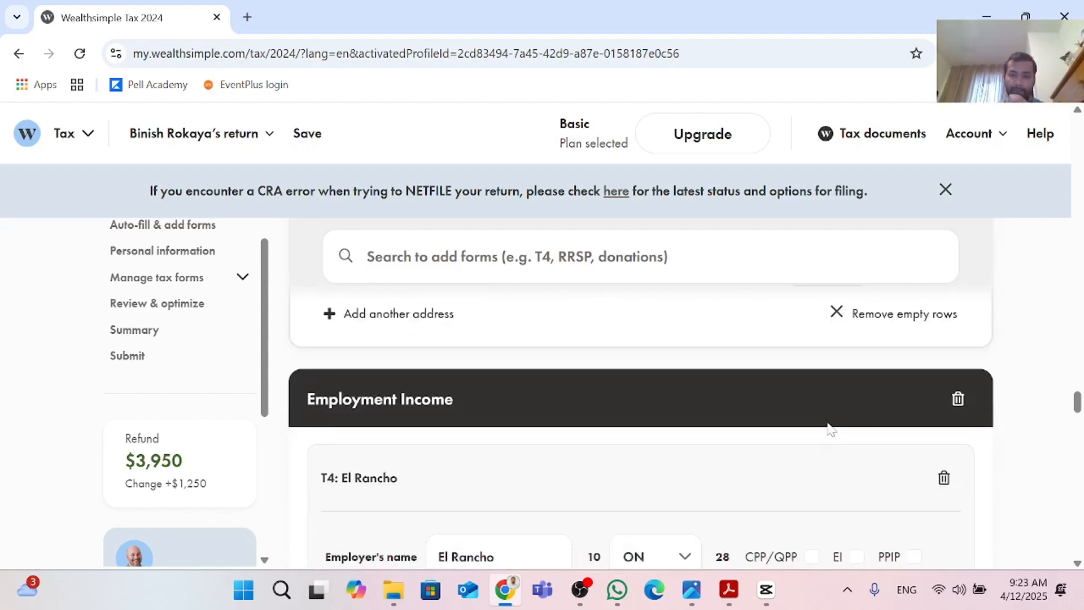
{"action": "scroll", "coordinate": [658, 435], "scroll_direction": "down", "scroll_amount": 10}
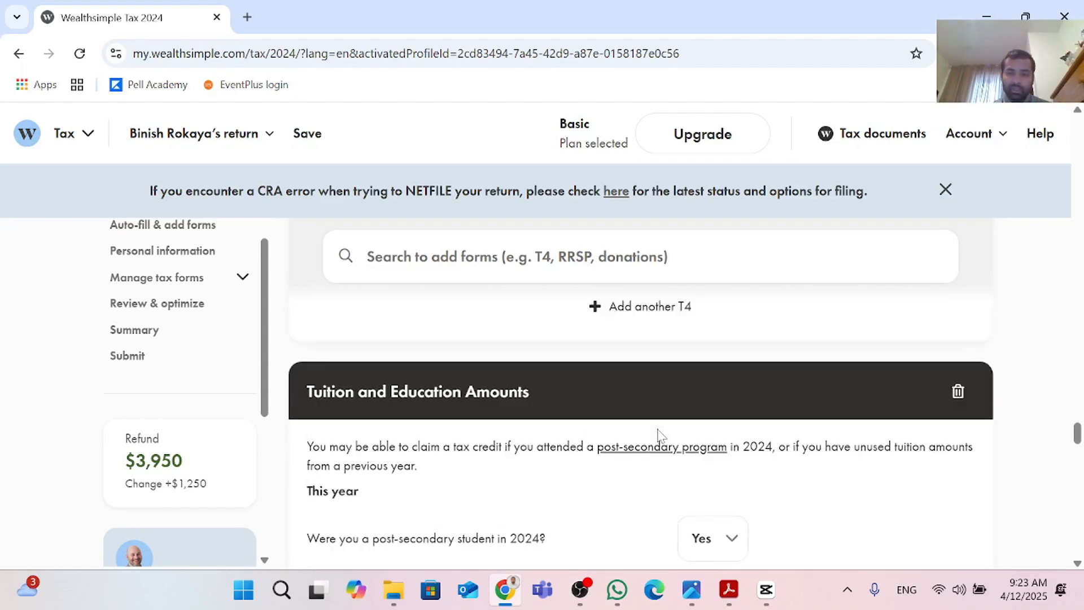
{"action": "scroll", "coordinate": [661, 437], "scroll_direction": "down", "scroll_amount": 10}
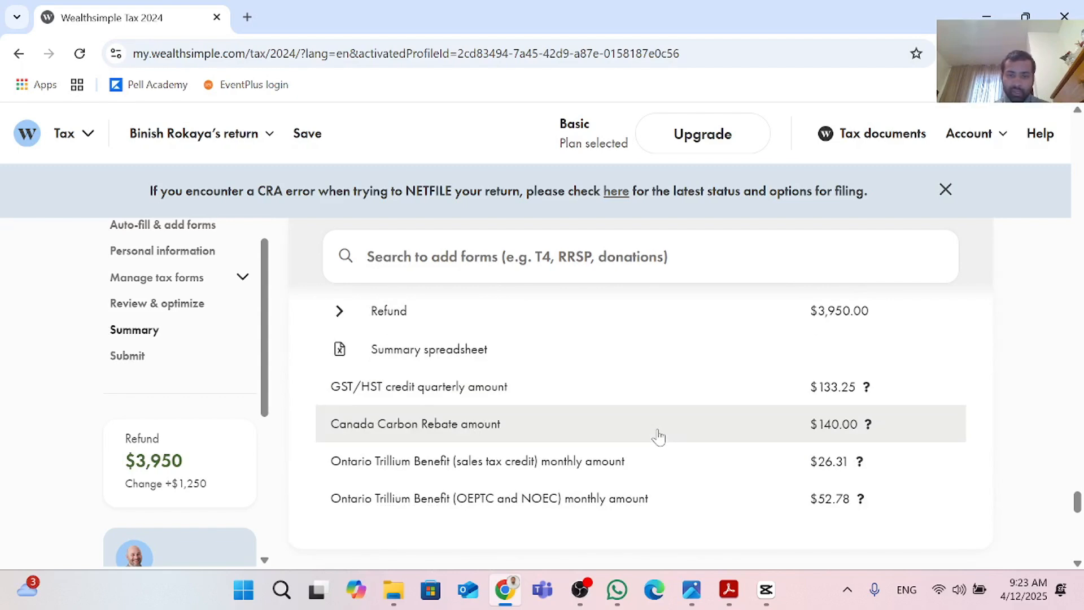
{"action": "scroll", "coordinate": [661, 437], "scroll_direction": "up", "scroll_amount": 4}
{"action": "scroll", "coordinate": [661, 436], "scroll_direction": "up", "scroll_amount": 3}
{"action": "left_click", "coordinate": [903, 428]}
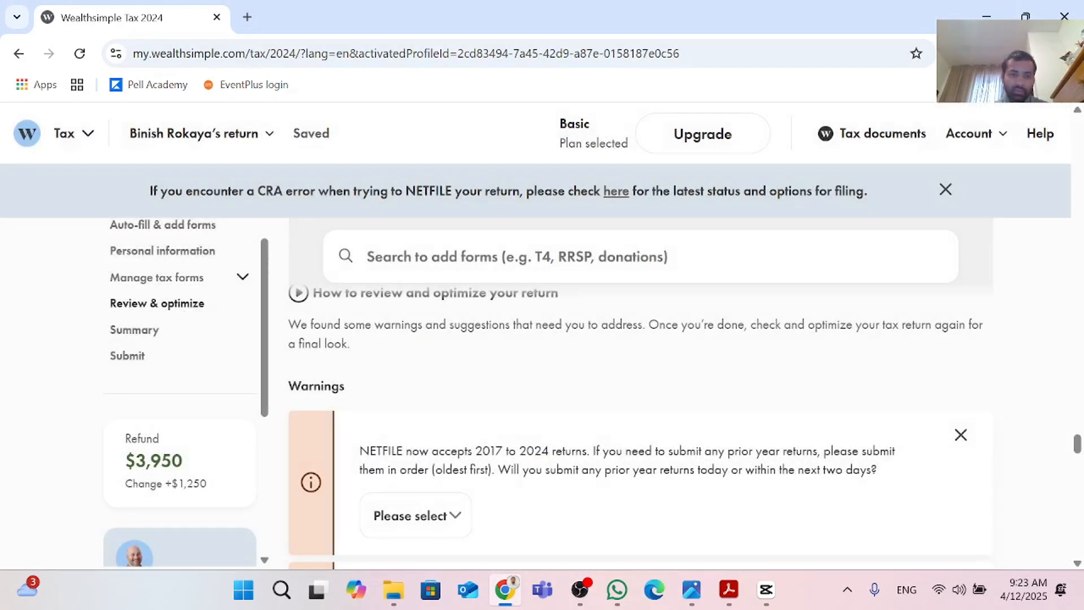
{"action": "scroll", "coordinate": [680, 452], "scroll_direction": "down", "scroll_amount": 8}
{"action": "scroll", "coordinate": [682, 452], "scroll_direction": "up", "scroll_amount": 3}
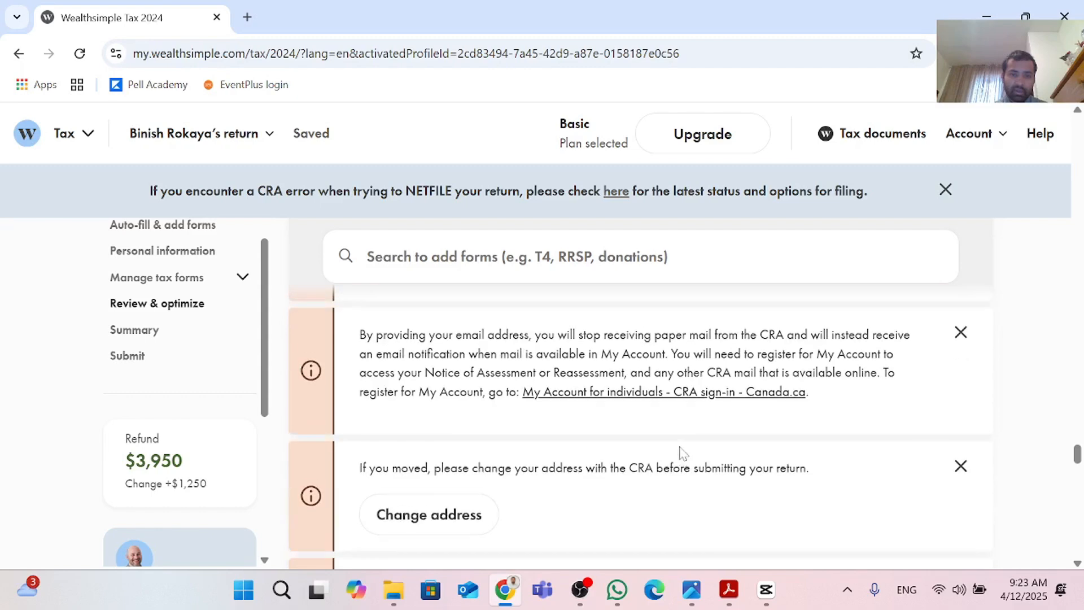
{"action": "scroll", "coordinate": [682, 451], "scroll_direction": "up", "scroll_amount": 3}
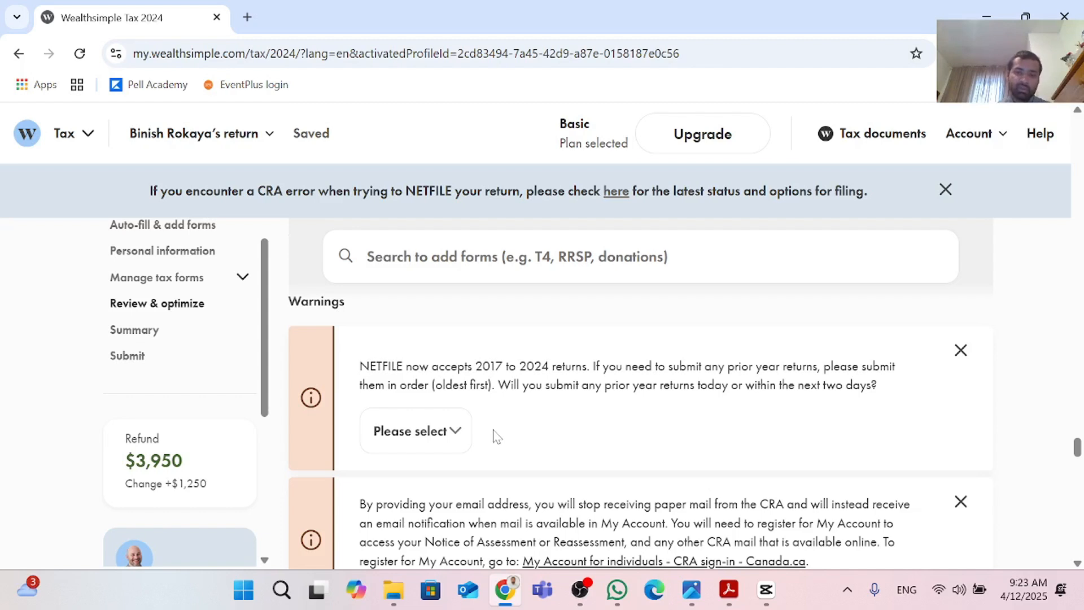
{"action": "scroll", "coordinate": [495, 437], "scroll_direction": "down", "scroll_amount": 2}
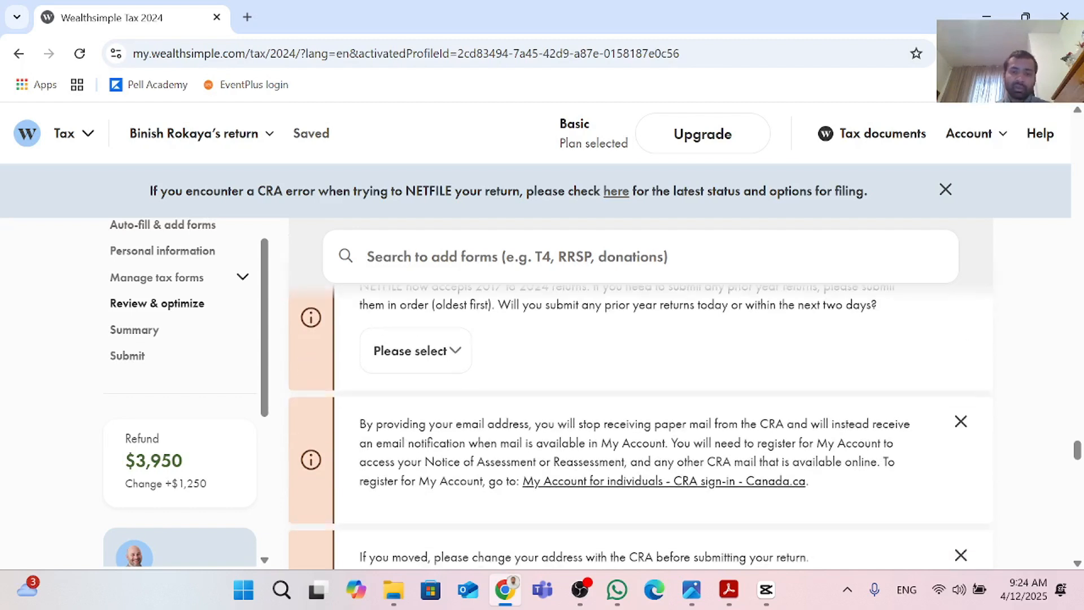
Step: Examine the review warnings and suggestions down to the submission notice and summary
{"action": "left_click", "coordinate": [461, 348]}
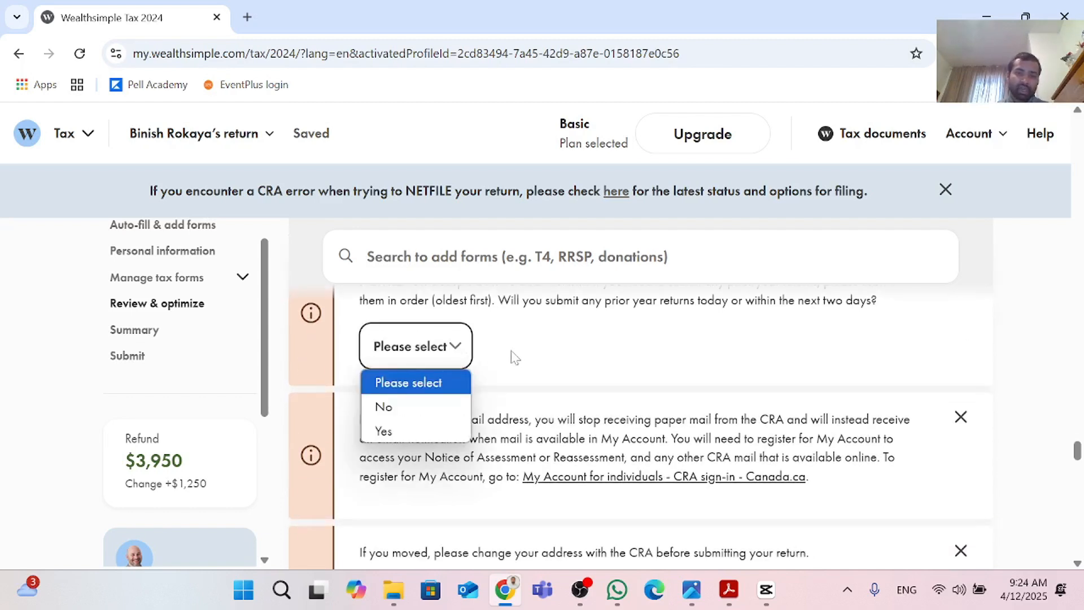
{"action": "left_click", "coordinate": [651, 361]}
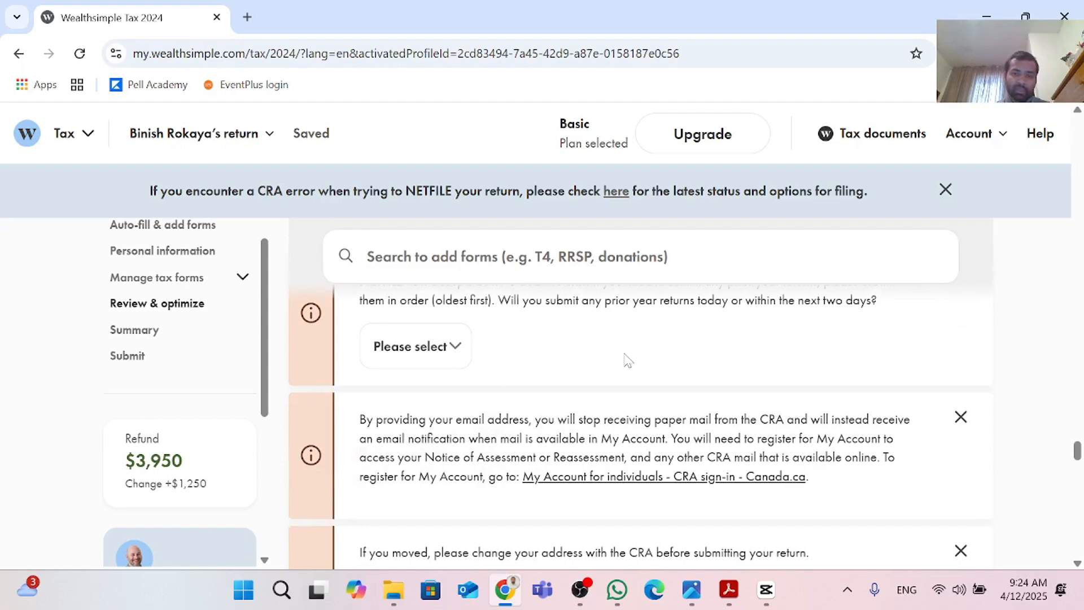
{"action": "scroll", "coordinate": [627, 360], "scroll_direction": "up", "scroll_amount": 1}
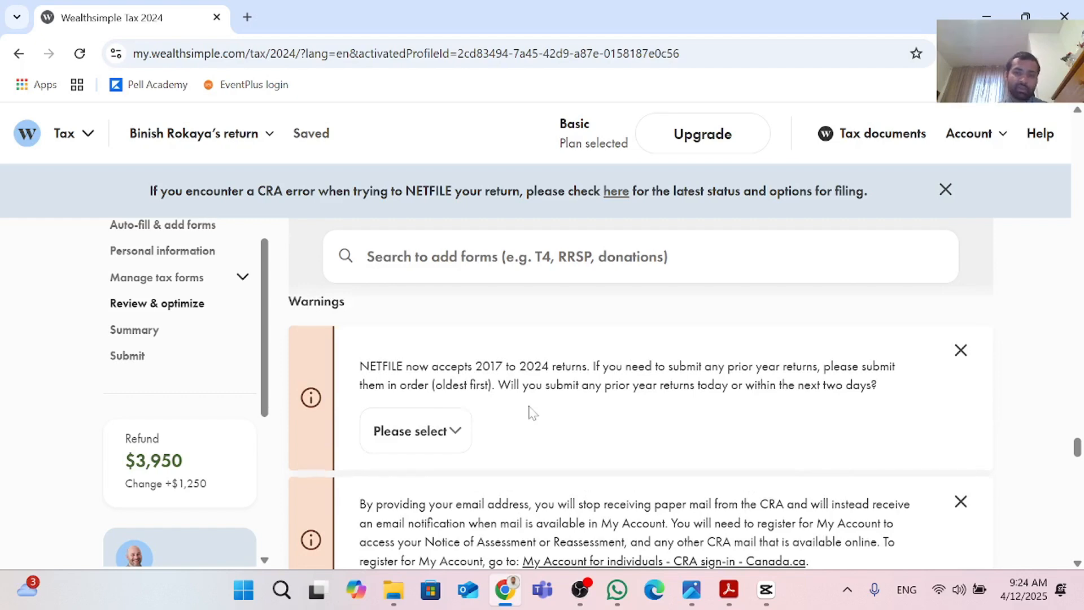
{"action": "scroll", "coordinate": [533, 413], "scroll_direction": "down", "scroll_amount": 1}
{"action": "scroll", "coordinate": [531, 406], "scroll_direction": "up", "scroll_amount": 1}
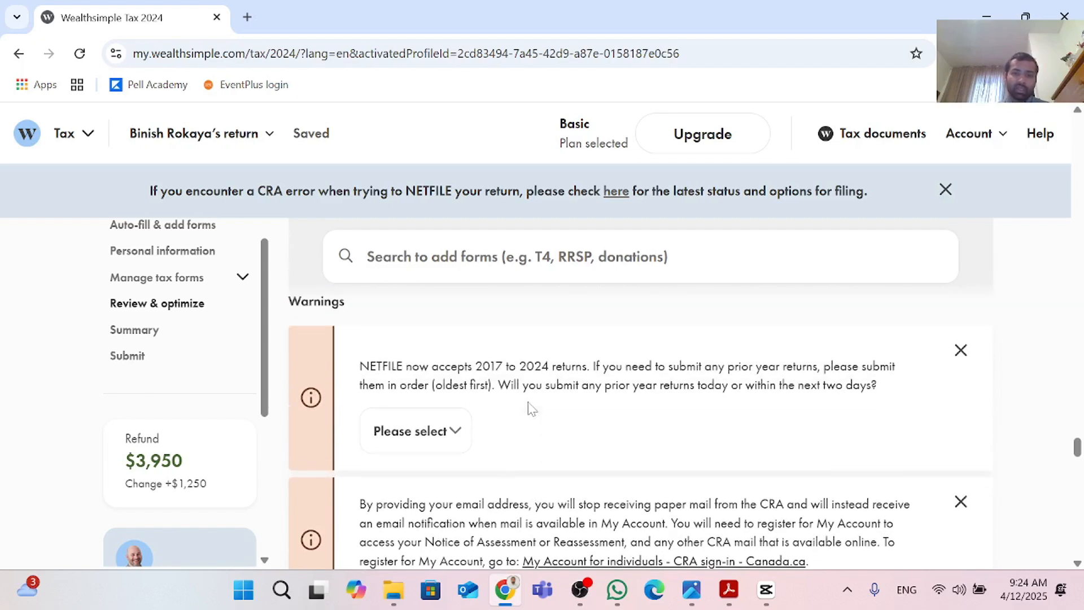
{"action": "scroll", "coordinate": [531, 407], "scroll_direction": "down", "scroll_amount": 1}
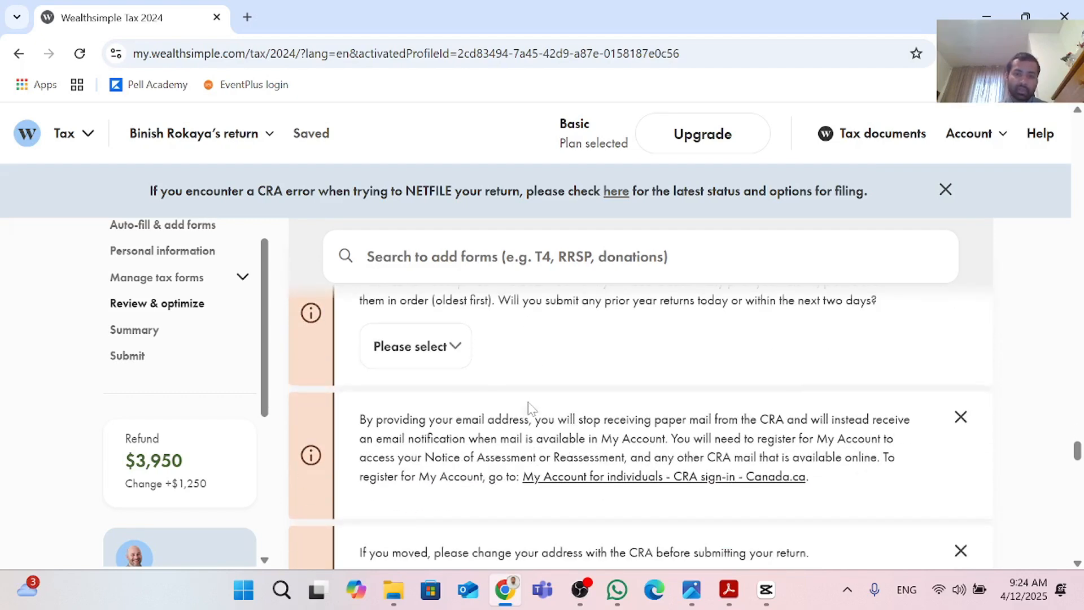
{"action": "scroll", "coordinate": [531, 406], "scroll_direction": "down", "scroll_amount": 2}
{"action": "scroll", "coordinate": [531, 408], "scroll_direction": "down", "scroll_amount": 3}
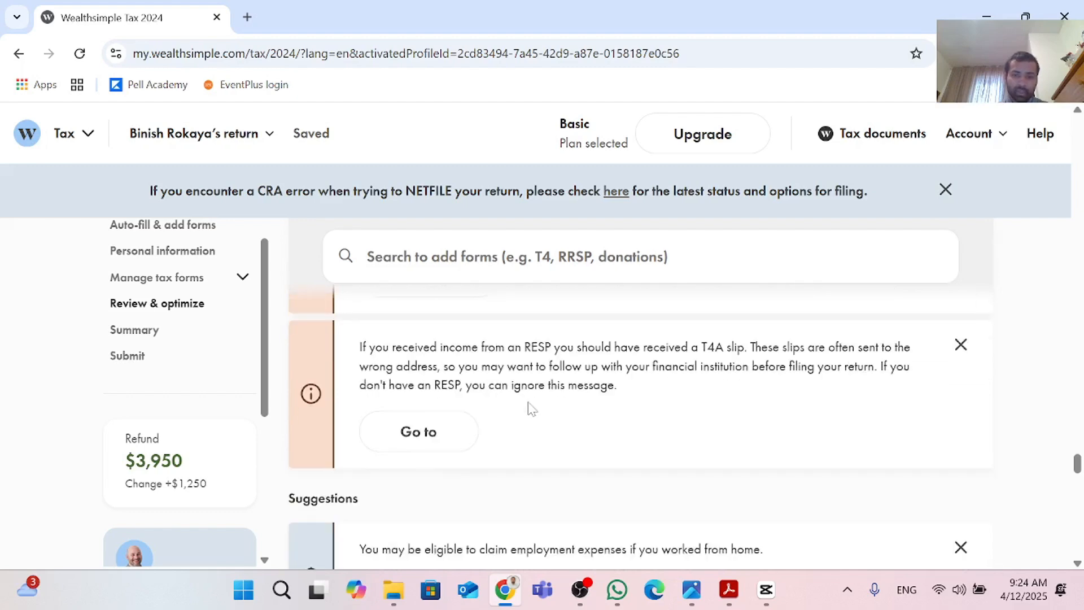
{"action": "scroll", "coordinate": [532, 409], "scroll_direction": "up", "scroll_amount": 2}
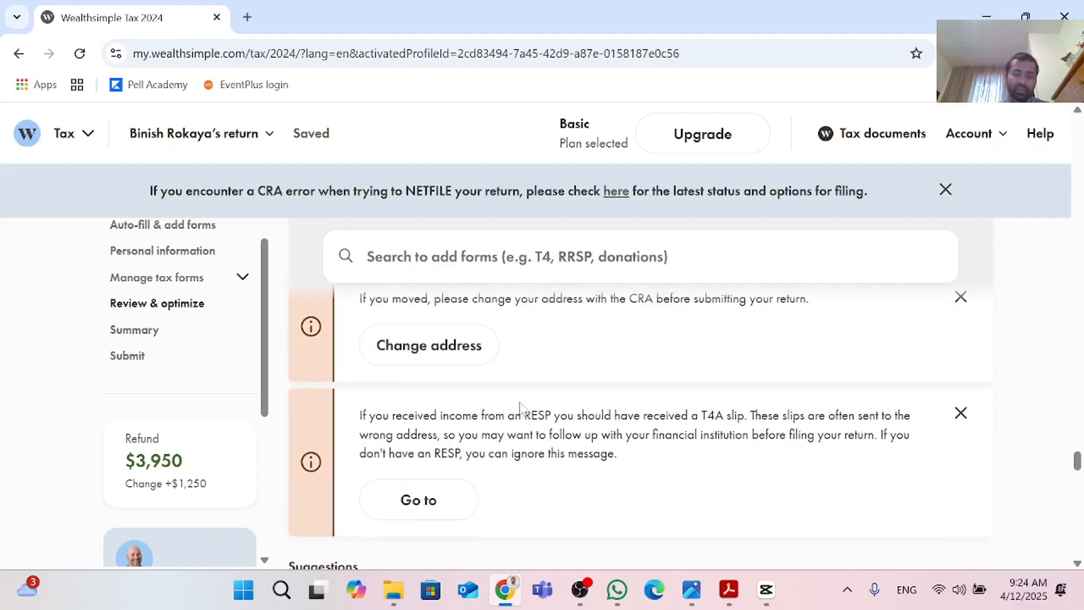
{"action": "scroll", "coordinate": [600, 408], "scroll_direction": "down", "scroll_amount": 4}
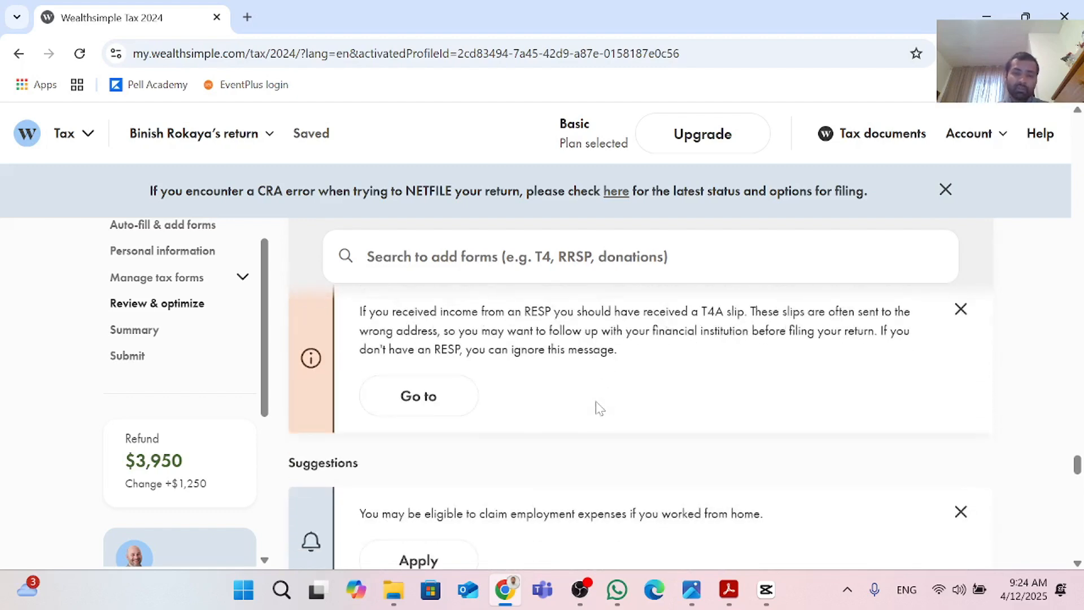
{"action": "scroll", "coordinate": [600, 408], "scroll_direction": "up", "scroll_amount": 2}
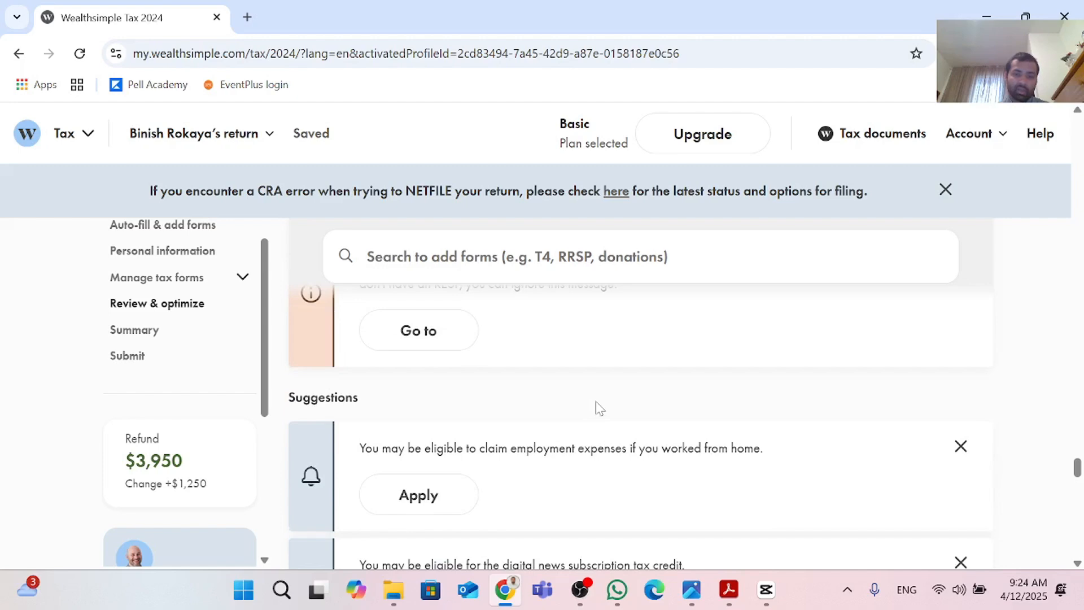
{"action": "scroll", "coordinate": [600, 407], "scroll_direction": "up", "scroll_amount": 1}
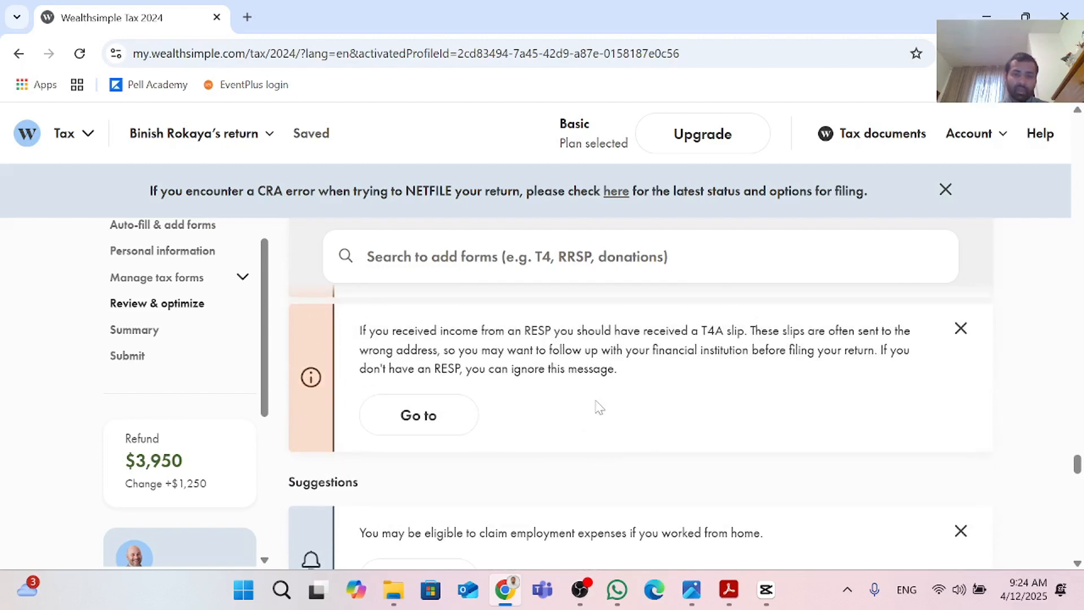
{"action": "scroll", "coordinate": [600, 408], "scroll_direction": "down", "scroll_amount": 7}
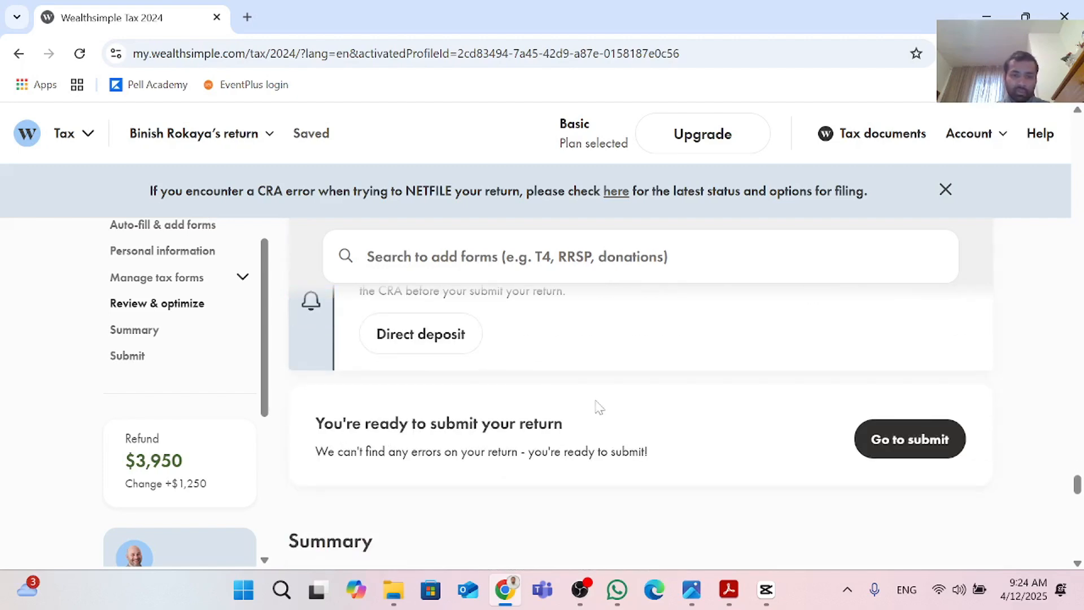
{"action": "scroll", "coordinate": [600, 407], "scroll_direction": "down", "scroll_amount": 4}
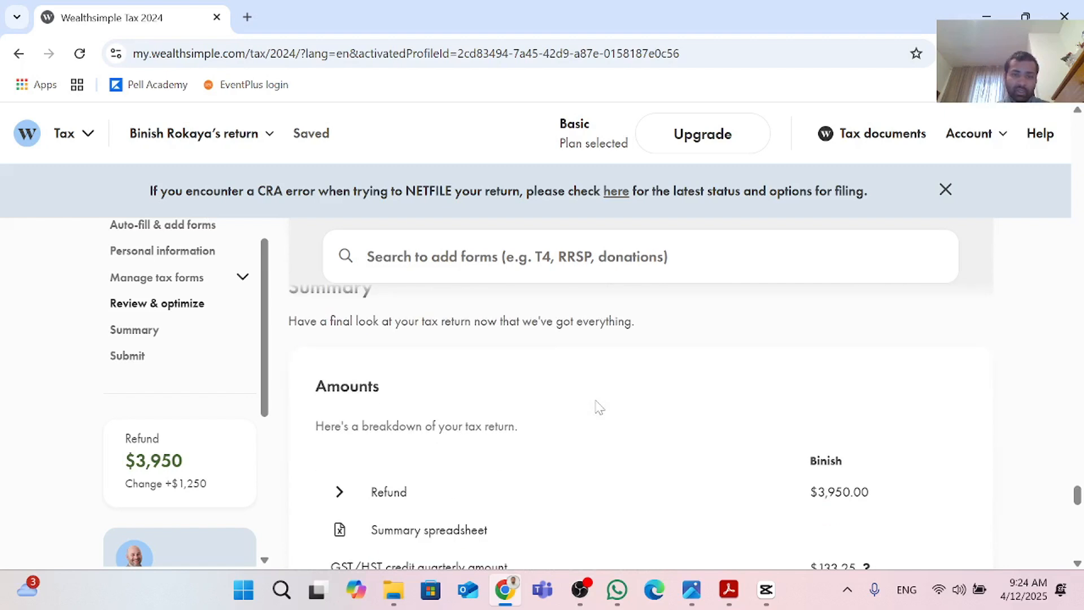
Step: Scroll through the summary amounts, the document list and the submission options for the return
{"action": "scroll", "coordinate": [600, 408], "scroll_direction": "down", "scroll_amount": 1}
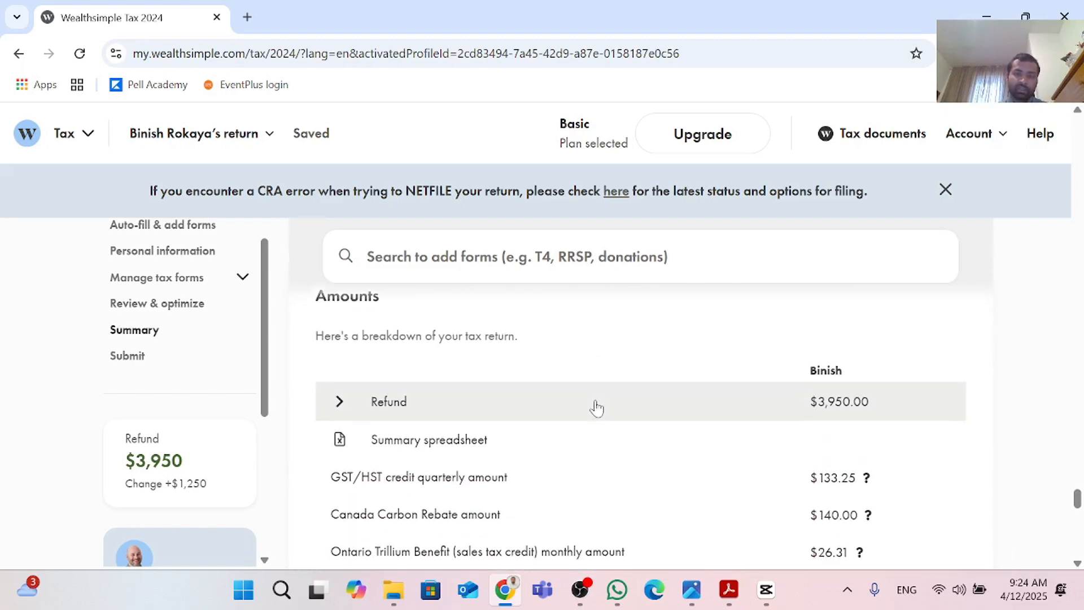
{"action": "scroll", "coordinate": [596, 408], "scroll_direction": "down", "scroll_amount": 1}
{"action": "scroll", "coordinate": [596, 408], "scroll_direction": "up", "scroll_amount": 1}
{"action": "scroll", "coordinate": [597, 408], "scroll_direction": "down", "scroll_amount": 1}
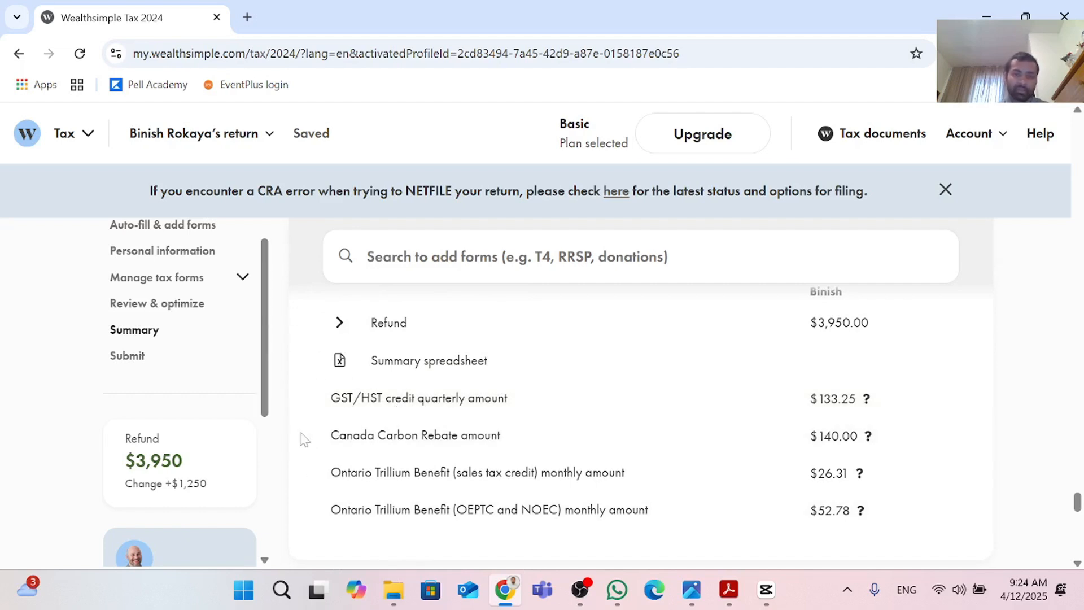
{"action": "scroll", "coordinate": [296, 430], "scroll_direction": "up", "scroll_amount": 1}
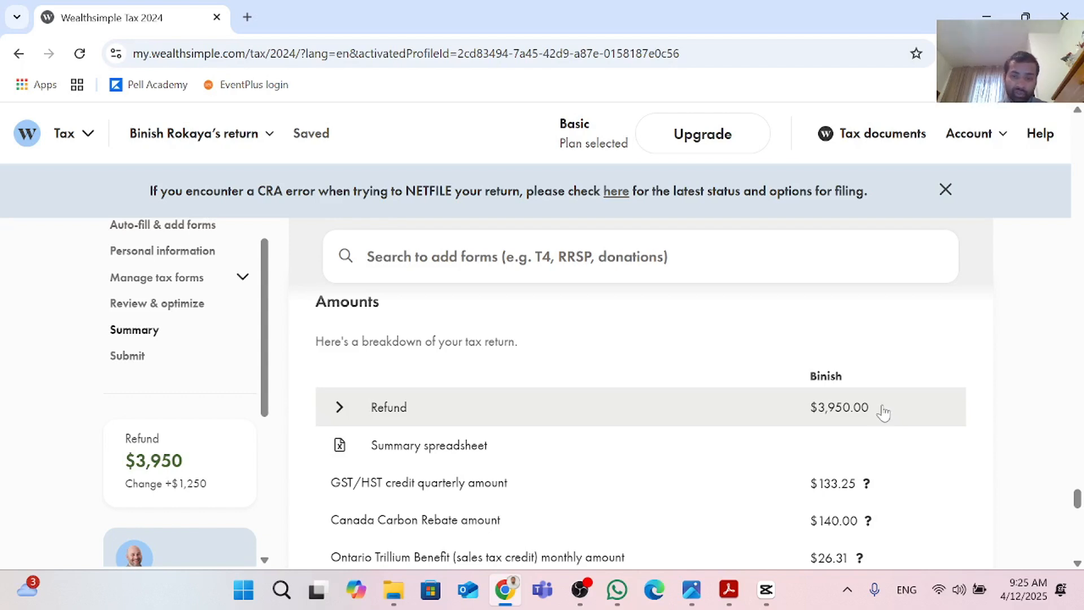
{"action": "scroll", "coordinate": [885, 414], "scroll_direction": "down", "scroll_amount": 2}
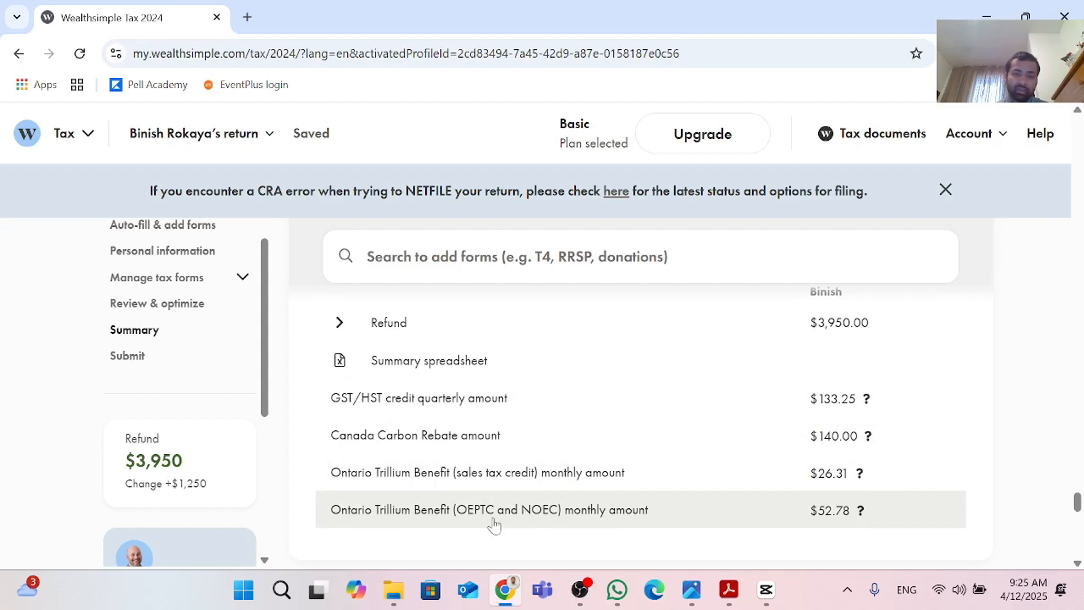
{"action": "scroll", "coordinate": [491, 517], "scroll_direction": "down", "scroll_amount": 2}
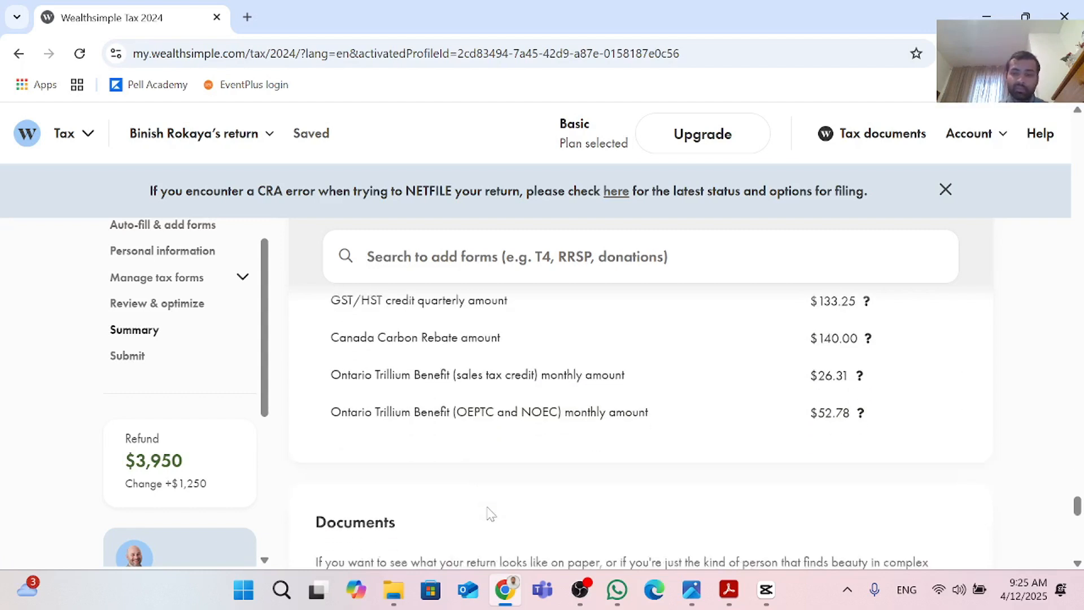
{"action": "scroll", "coordinate": [492, 517], "scroll_direction": "down", "scroll_amount": 1}
{"action": "scroll", "coordinate": [635, 424], "scroll_direction": "up", "scroll_amount": 2}
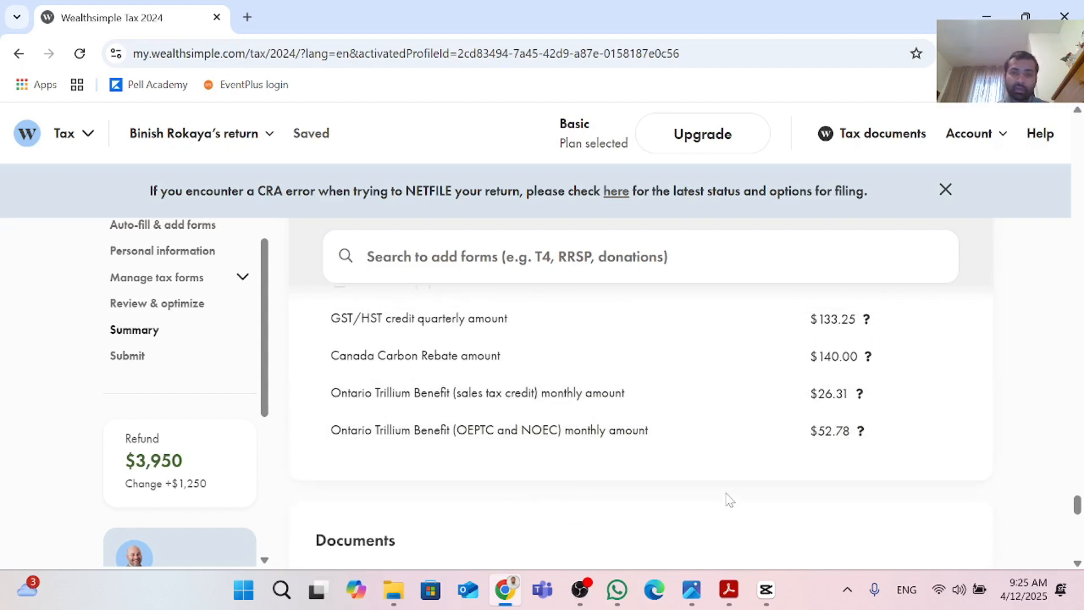
{"action": "scroll", "coordinate": [728, 500], "scroll_direction": "up", "scroll_amount": 3}
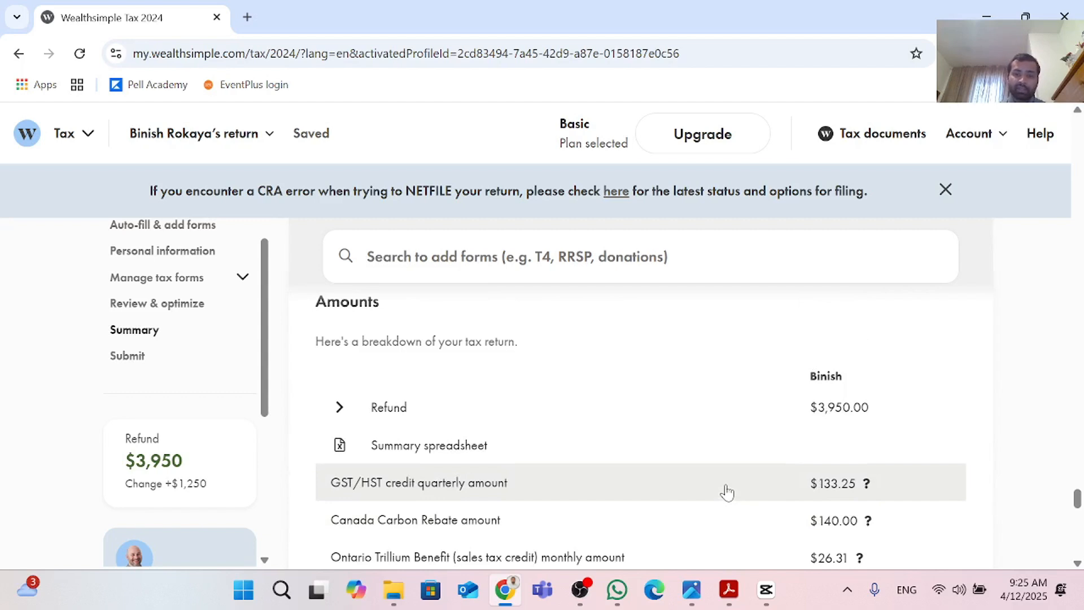
{"action": "scroll", "coordinate": [727, 492], "scroll_direction": "down", "scroll_amount": 1}
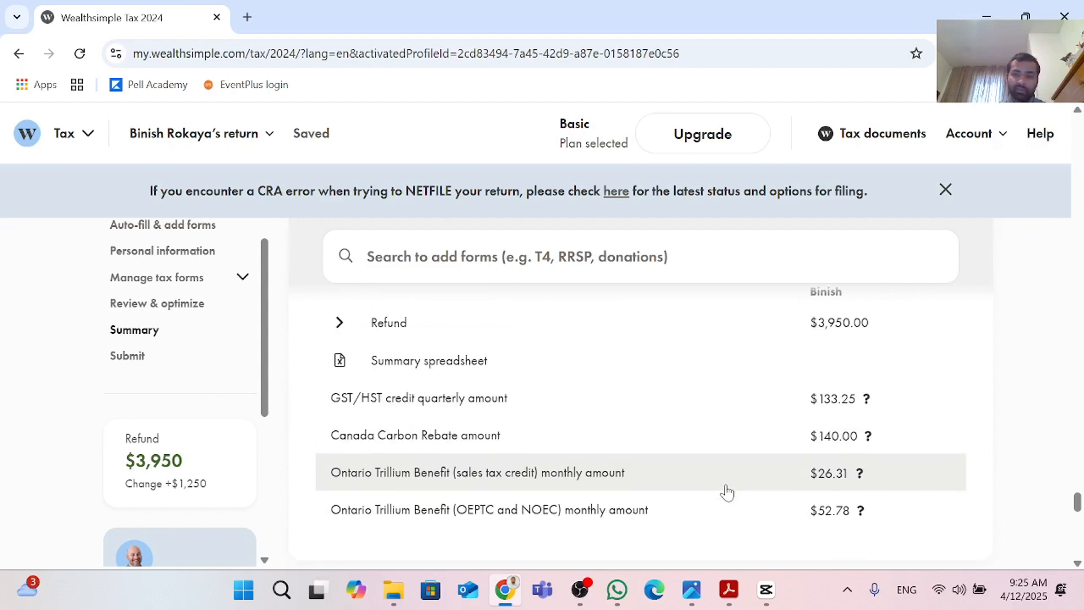
{"action": "scroll", "coordinate": [705, 390], "scroll_direction": "up", "scroll_amount": 1}
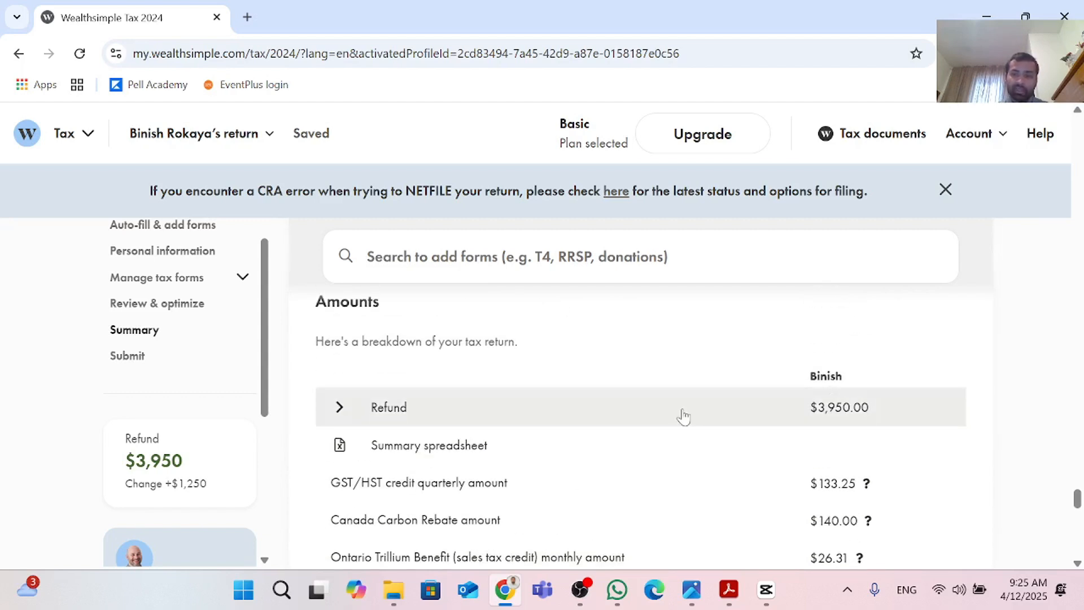
{"action": "scroll", "coordinate": [859, 550], "scroll_direction": "down", "scroll_amount": 1}
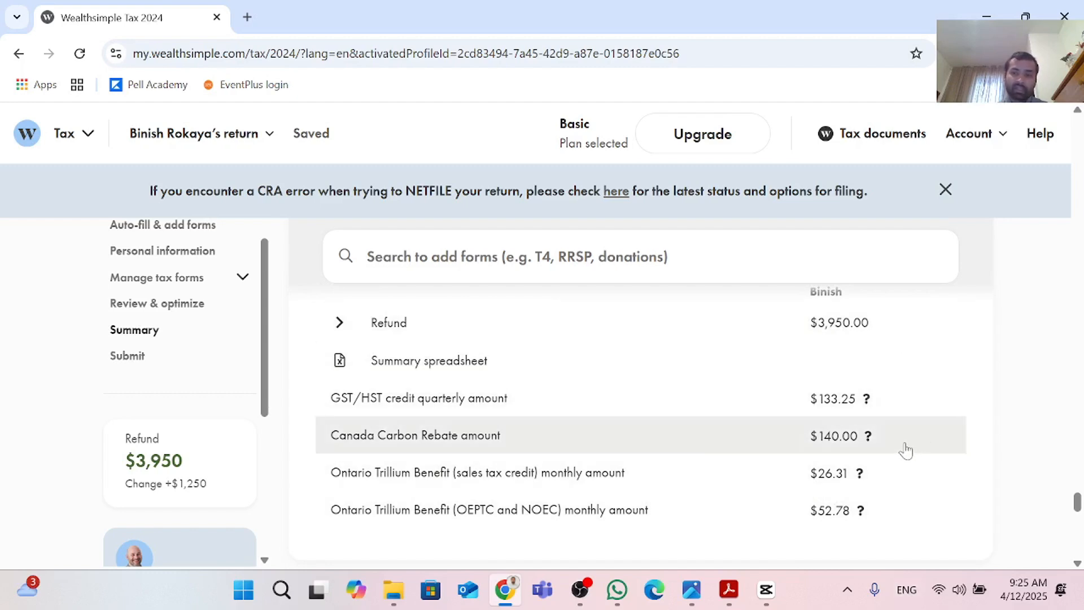
{"action": "scroll", "coordinate": [905, 450], "scroll_direction": "down", "scroll_amount": 5}
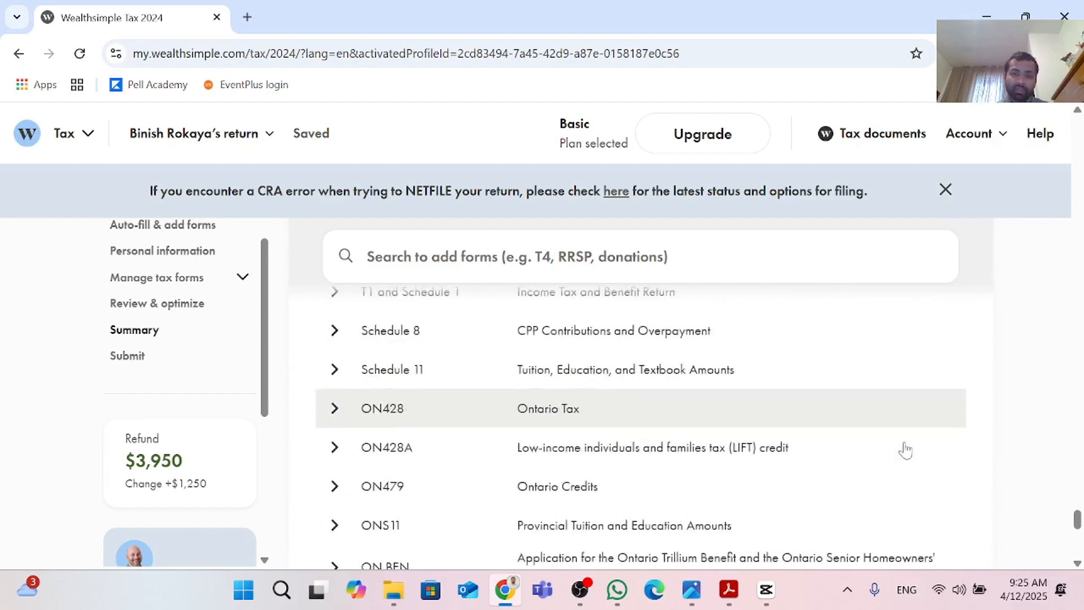
{"action": "scroll", "coordinate": [906, 450], "scroll_direction": "down", "scroll_amount": 4}
{"action": "scroll", "coordinate": [906, 449], "scroll_direction": "down", "scroll_amount": 2}
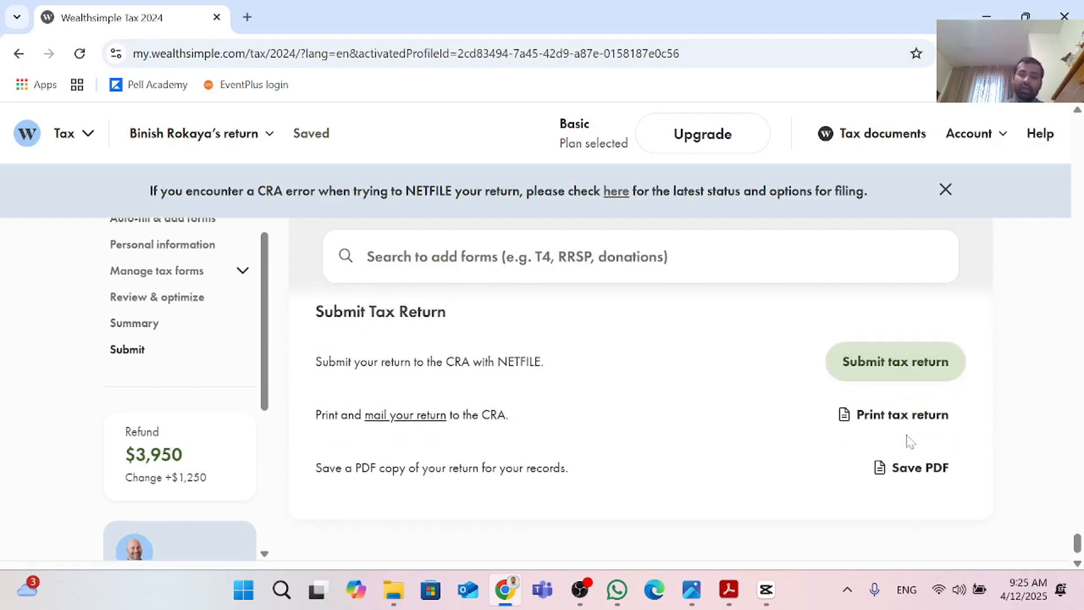
{"action": "scroll", "coordinate": [904, 391], "scroll_direction": "up", "scroll_amount": 2}
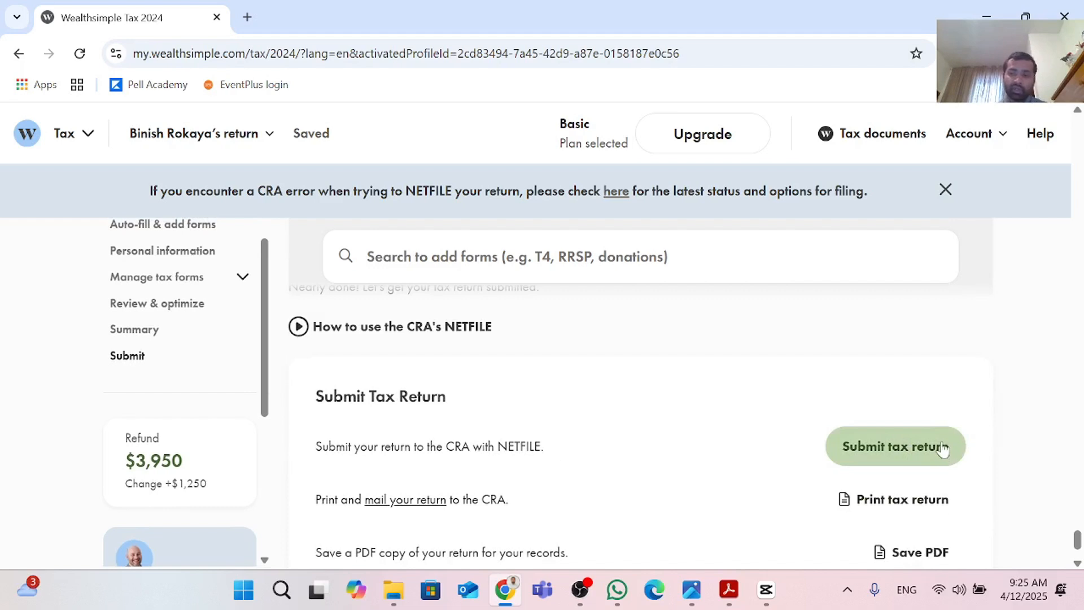
{"action": "scroll", "coordinate": [943, 449], "scroll_direction": "down", "scroll_amount": 2}
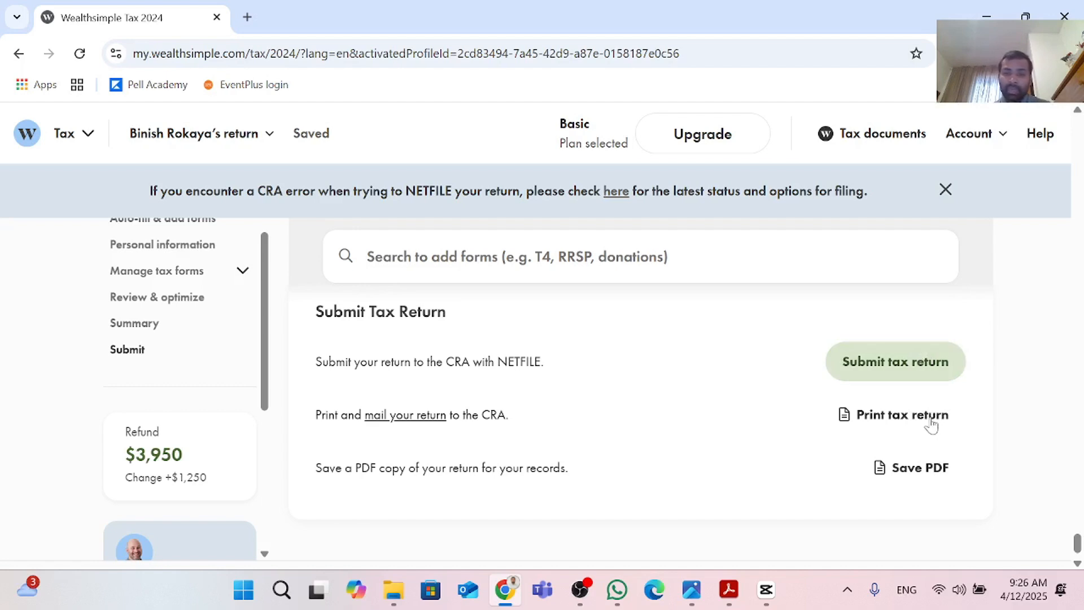
Step: Save a PDF copy of the return and hide the PDF viewer's tools pane
{"action": "left_click", "coordinate": [909, 467]}
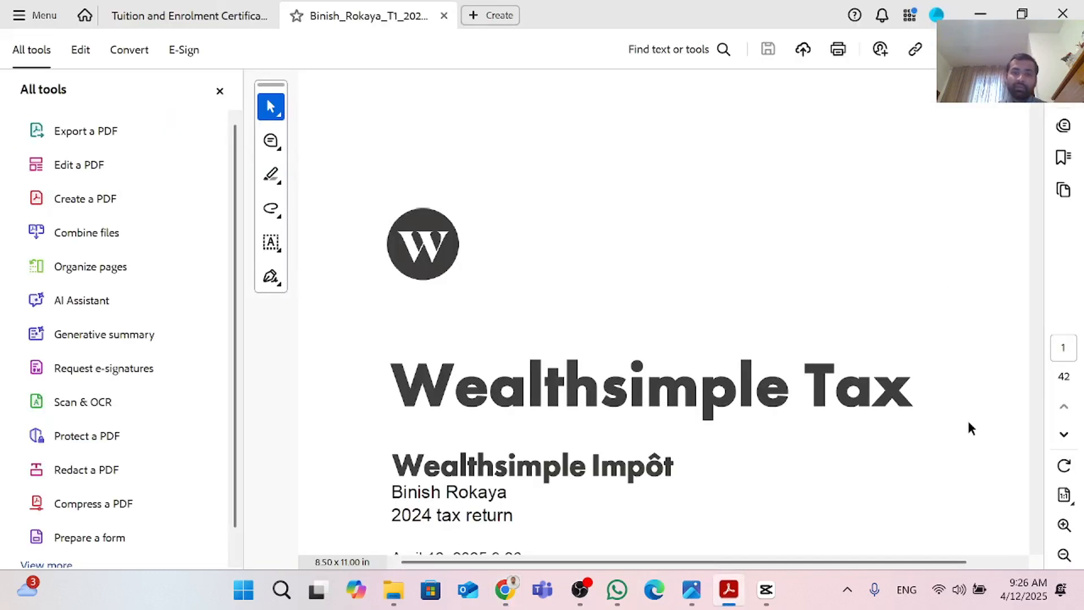
{"action": "left_click", "coordinate": [220, 92]}
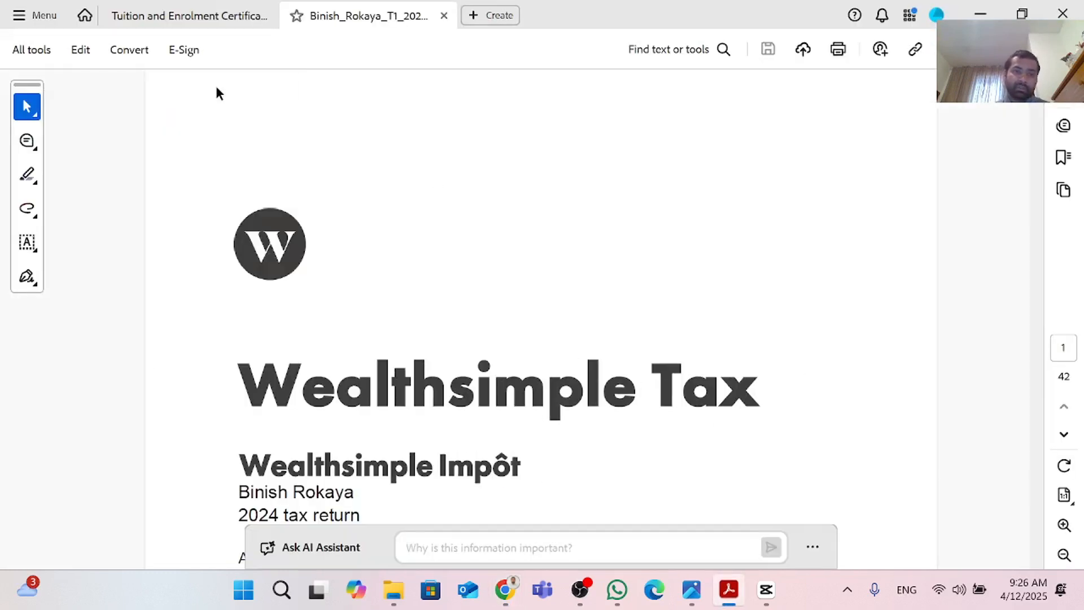
Step: Scroll through the PDF's cover page and the T1 Step 1 identification section, then leave the PDF viewer
{"action": "scroll", "coordinate": [461, 258], "scroll_direction": "down", "scroll_amount": 3}
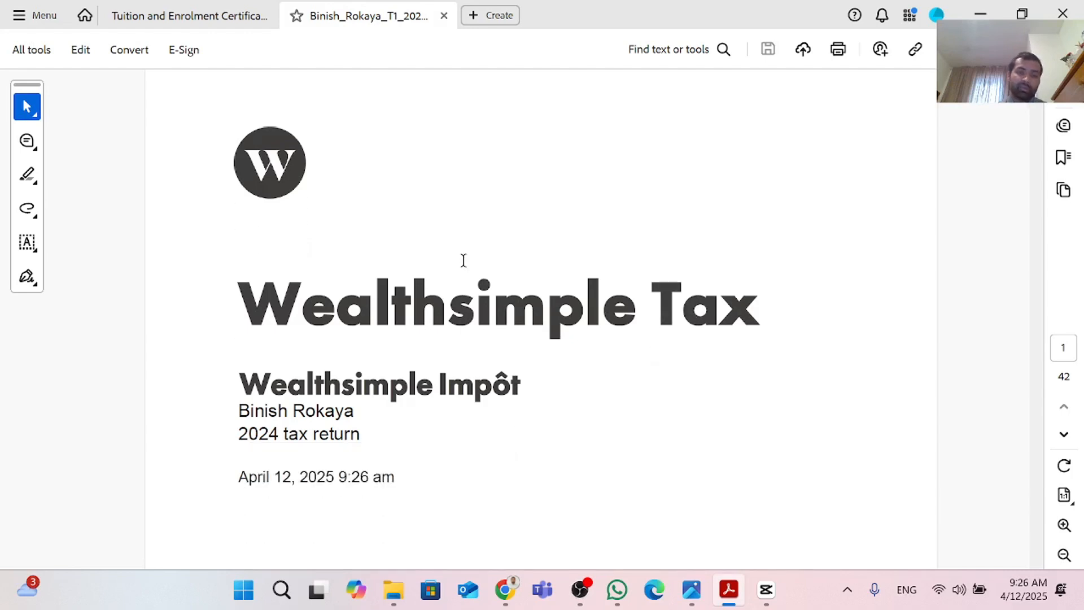
{"action": "scroll", "coordinate": [464, 258], "scroll_direction": "down", "scroll_amount": 1}
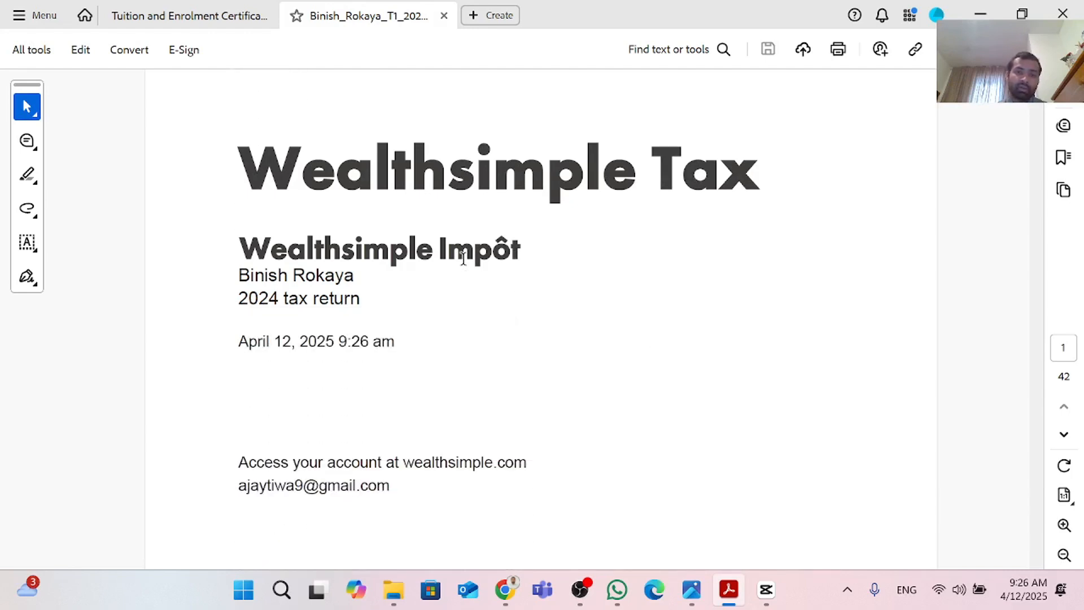
{"action": "scroll", "coordinate": [464, 259], "scroll_direction": "down", "scroll_amount": 1}
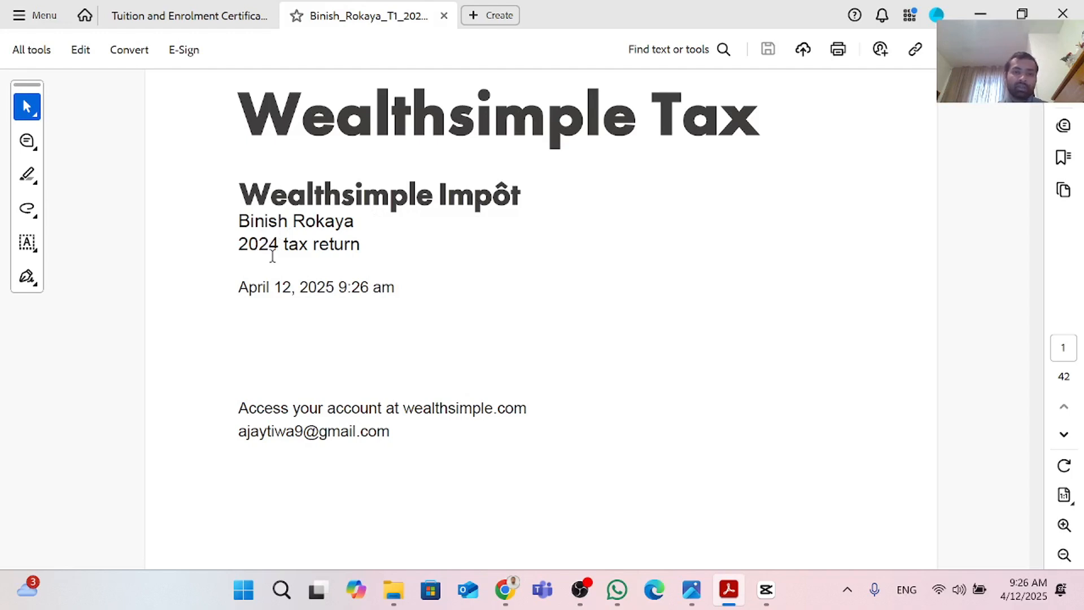
{"action": "scroll", "coordinate": [523, 288], "scroll_direction": "down", "scroll_amount": 10}
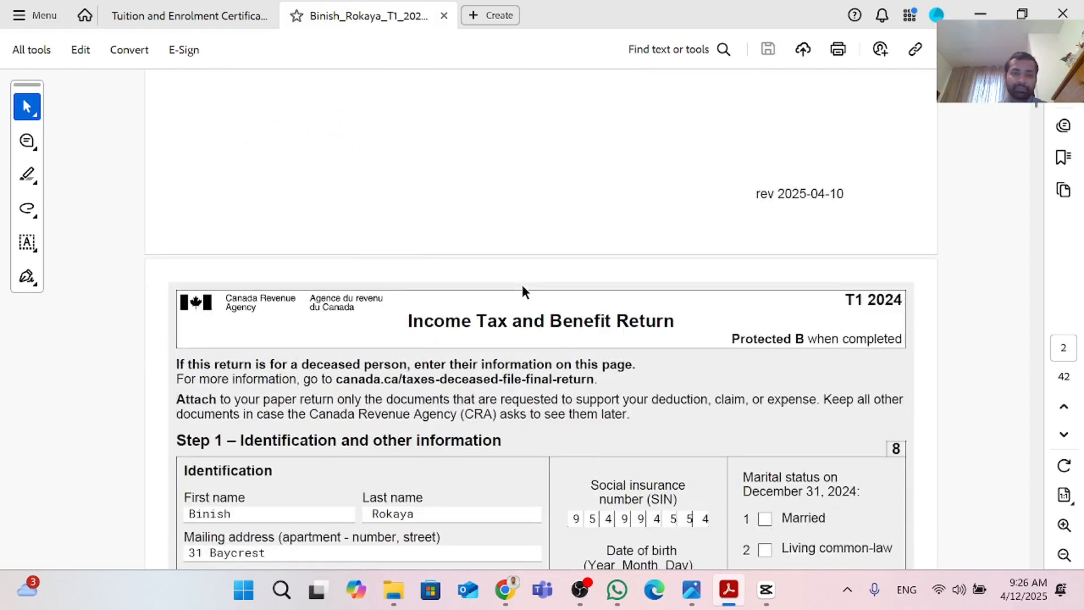
{"action": "scroll", "coordinate": [522, 289], "scroll_direction": "down", "scroll_amount": 1}
{"action": "scroll", "coordinate": [521, 283], "scroll_direction": "down", "scroll_amount": 5}
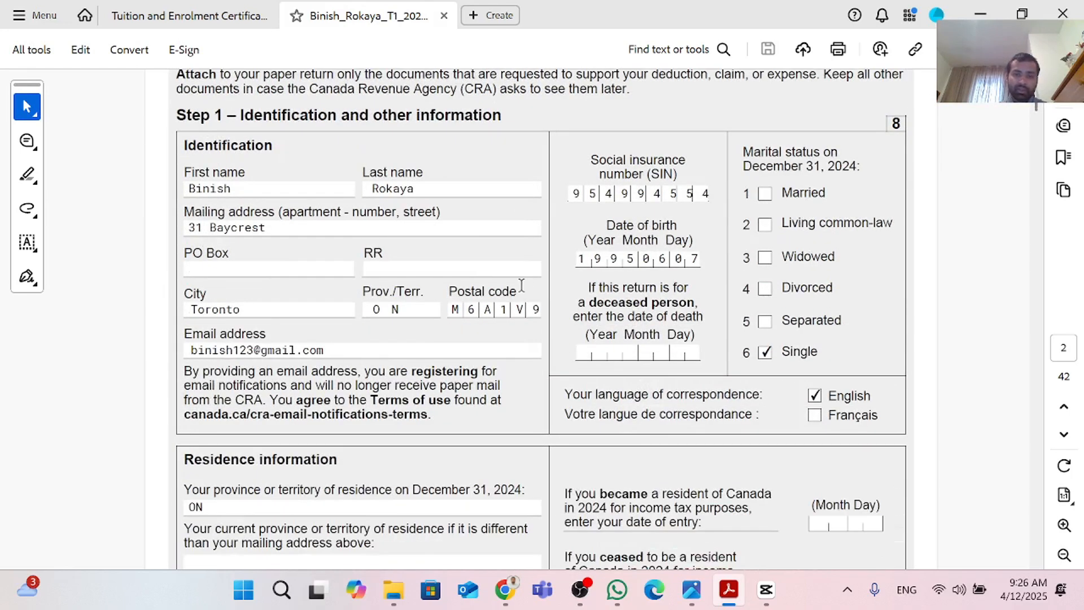
{"action": "scroll", "coordinate": [521, 282], "scroll_direction": "up", "scroll_amount": 2}
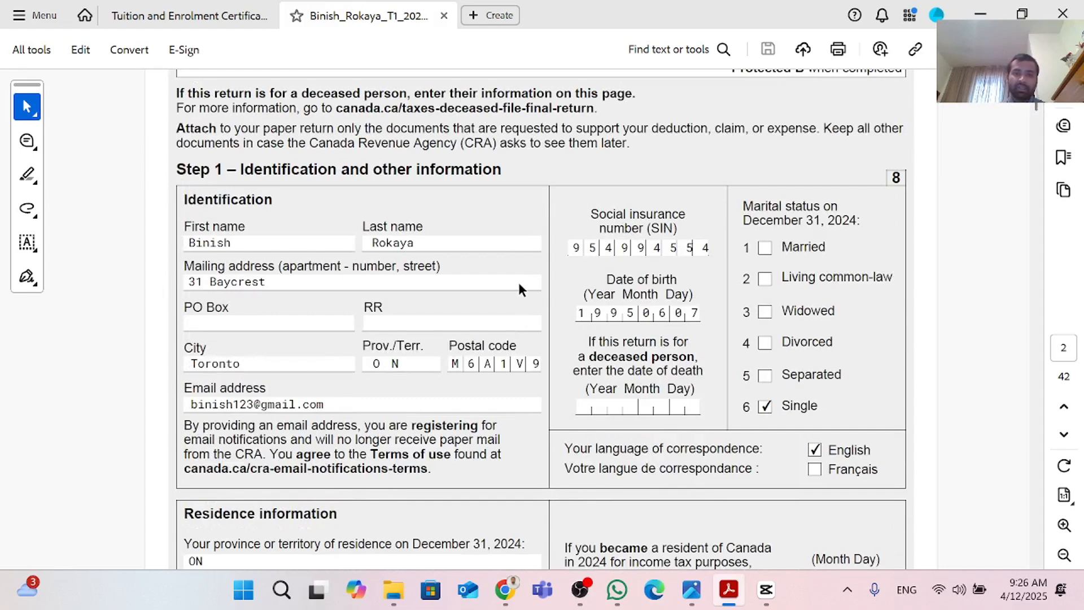
{"action": "scroll", "coordinate": [360, 251], "scroll_direction": "down", "scroll_amount": 3}
{"action": "scroll", "coordinate": [360, 251], "scroll_direction": "down", "scroll_amount": 6}
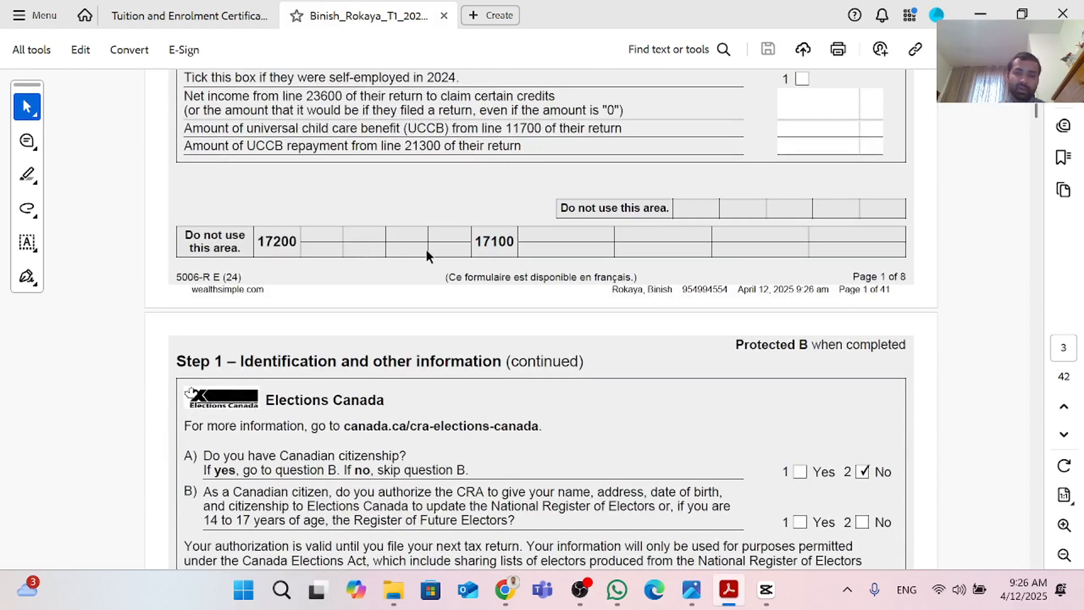
{"action": "left_click", "coordinate": [986, 16]}
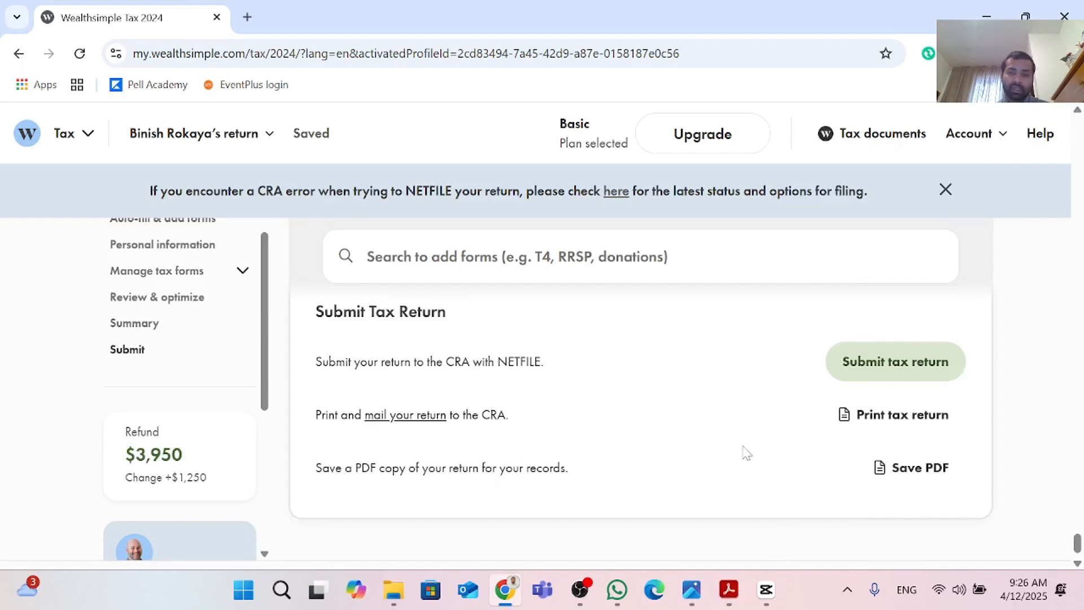
Step: Scroll back through the summary, review notices and tuition entries of the return
{"action": "scroll", "coordinate": [745, 452], "scroll_direction": "up", "scroll_amount": 5}
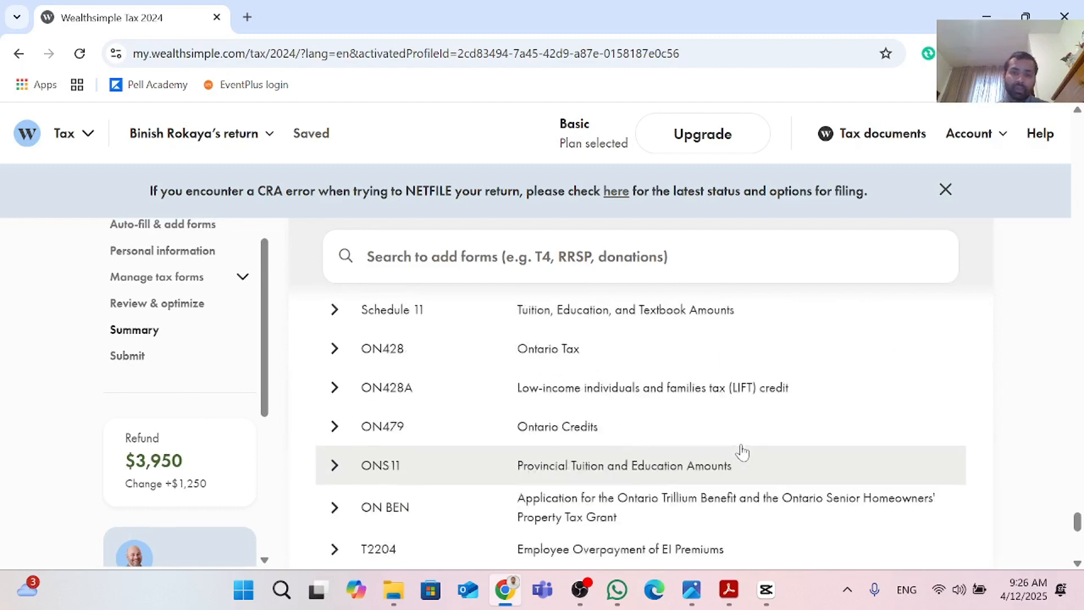
{"action": "scroll", "coordinate": [743, 452], "scroll_direction": "up", "scroll_amount": 10}
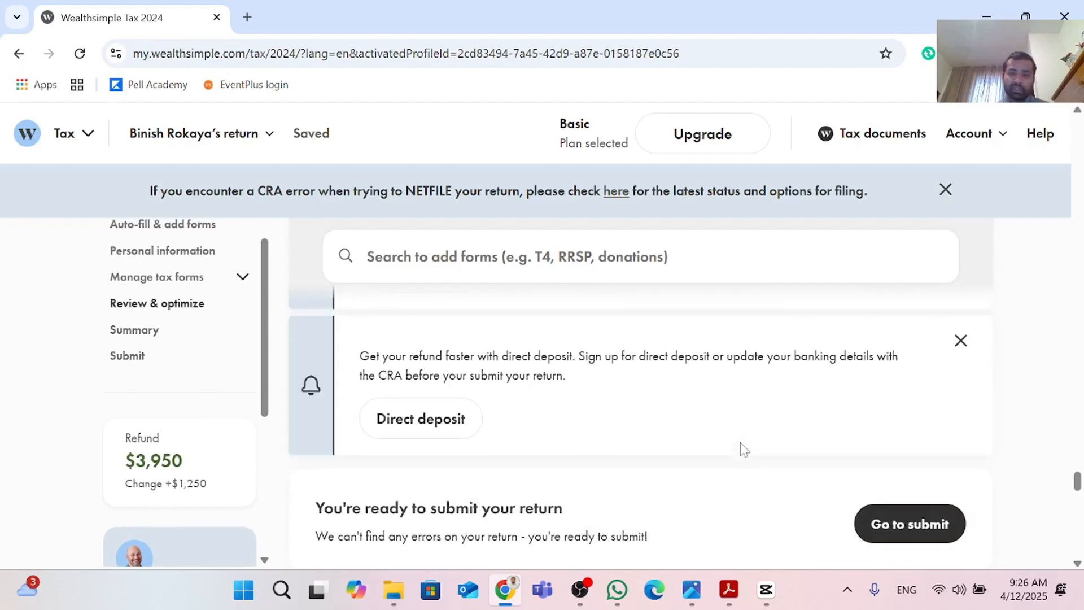
{"action": "scroll", "coordinate": [743, 450], "scroll_direction": "up", "scroll_amount": 3}
{"action": "scroll", "coordinate": [744, 450], "scroll_direction": "down", "scroll_amount": 6}
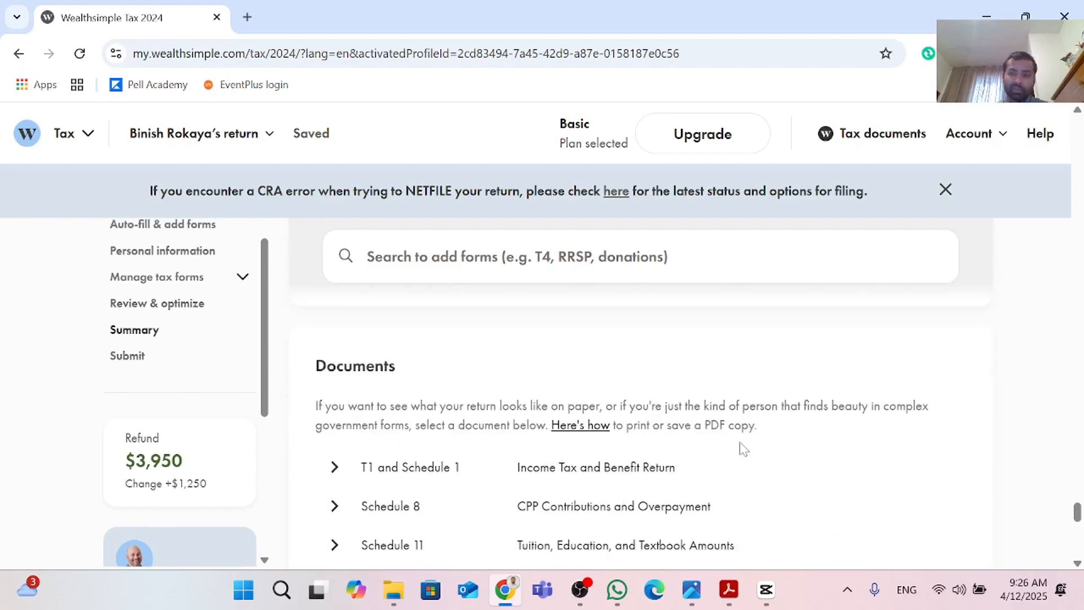
{"action": "scroll", "coordinate": [743, 449], "scroll_direction": "down", "scroll_amount": 5}
{"action": "scroll", "coordinate": [743, 449], "scroll_direction": "up", "scroll_amount": 8}
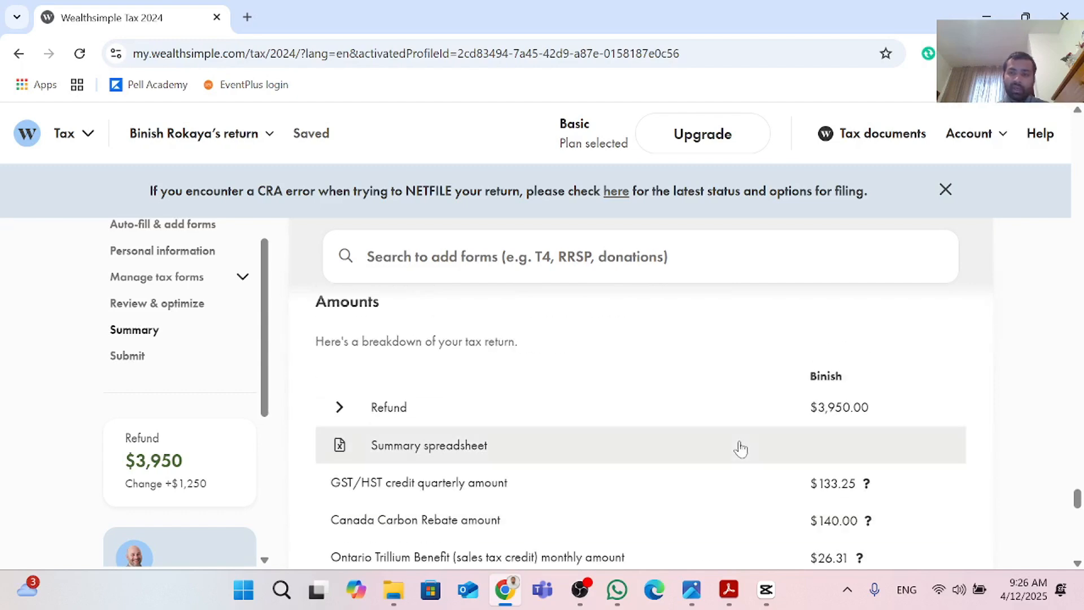
{"action": "scroll", "coordinate": [743, 448], "scroll_direction": "up", "scroll_amount": 10}
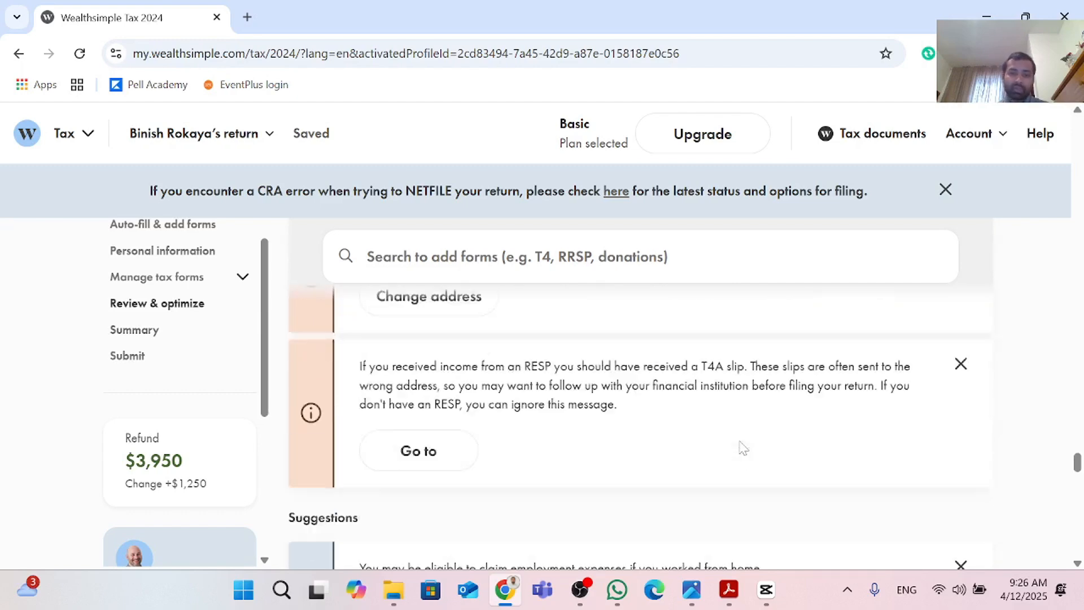
{"action": "scroll", "coordinate": [743, 448], "scroll_direction": "up", "scroll_amount": 8}
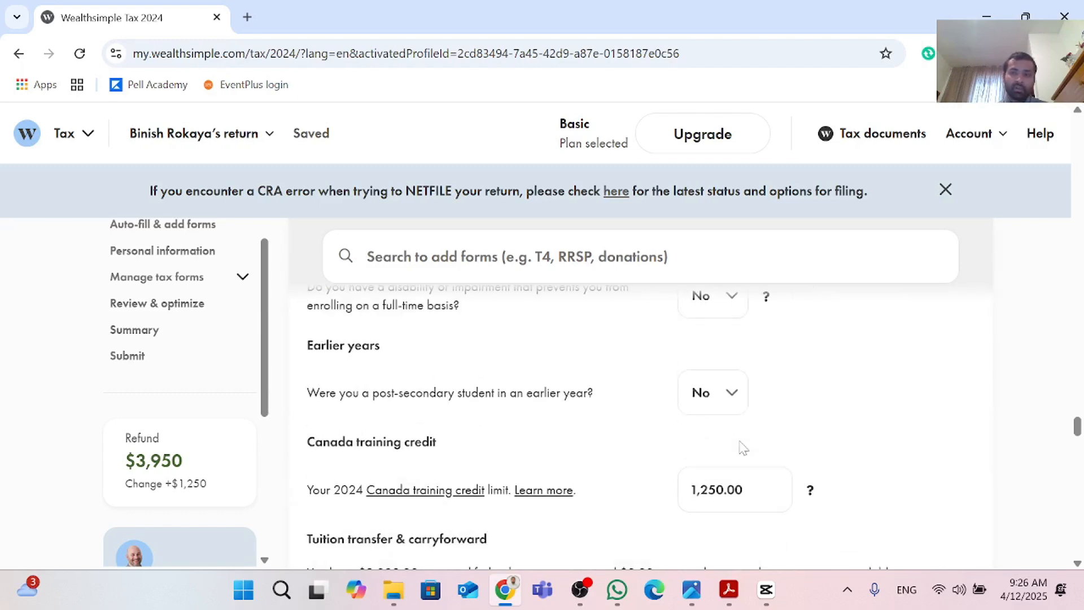
{"action": "scroll", "coordinate": [743, 448], "scroll_direction": "up", "scroll_amount": 10}
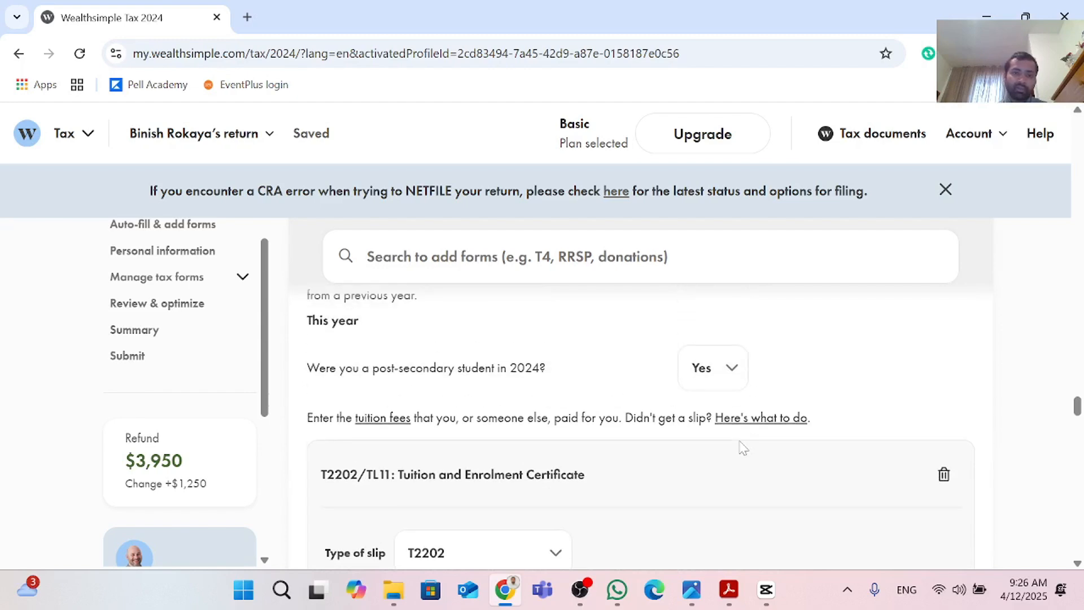
{"action": "scroll", "coordinate": [743, 448], "scroll_direction": "up", "scroll_amount": 2}
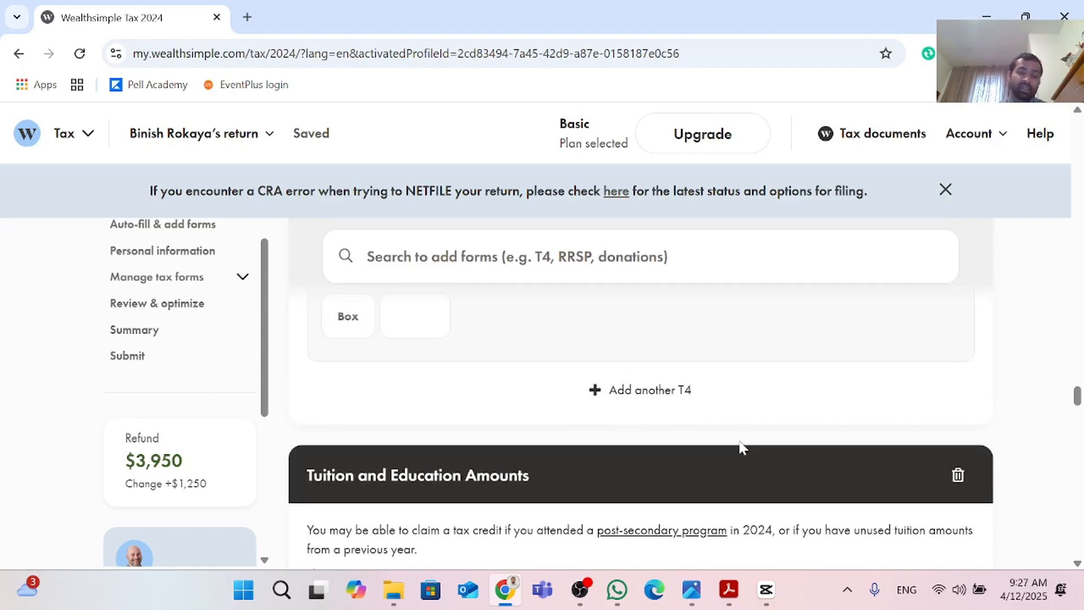
{"action": "scroll", "coordinate": [741, 447], "scroll_direction": "down", "scroll_amount": 5}
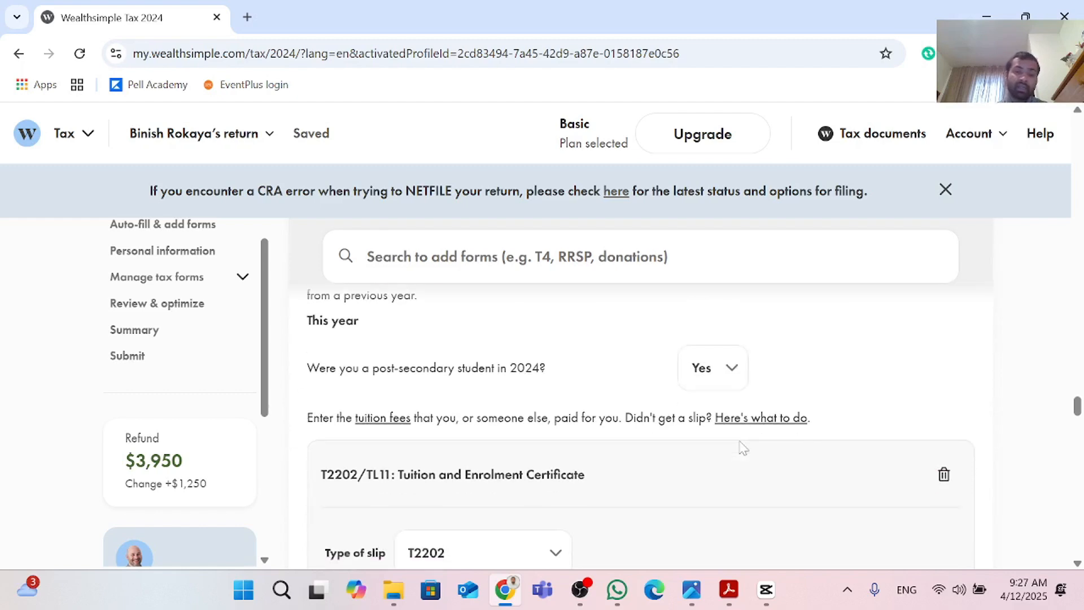
{"action": "scroll", "coordinate": [741, 446], "scroll_direction": "up", "scroll_amount": 2}
{"action": "scroll", "coordinate": [742, 448], "scroll_direction": "up", "scroll_amount": 1}
{"action": "scroll", "coordinate": [742, 448], "scroll_direction": "down", "scroll_amount": 7}
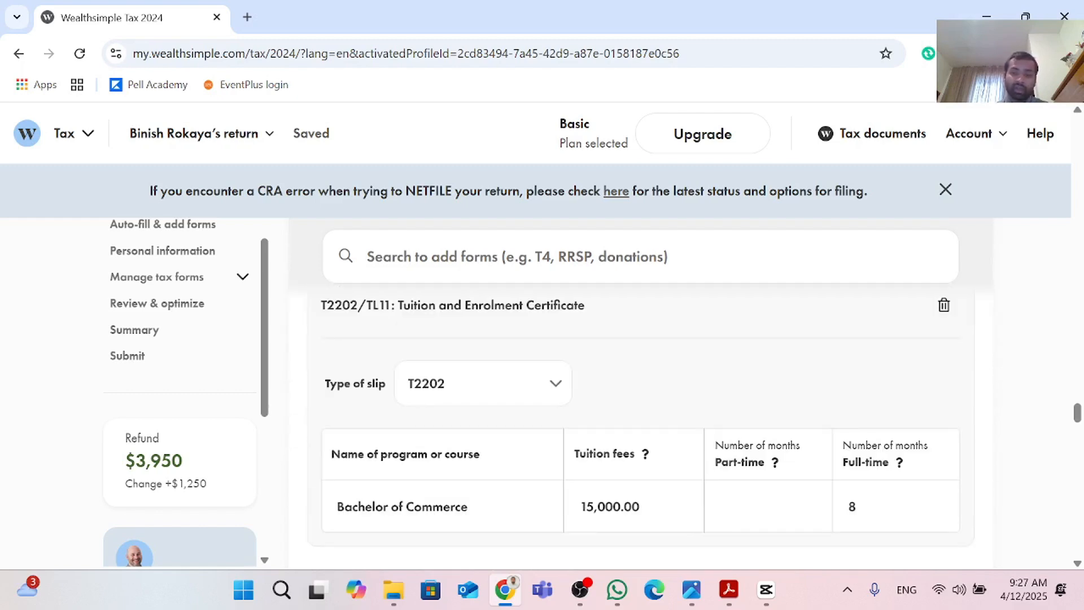
{"action": "scroll", "coordinate": [742, 449], "scroll_direction": "down", "scroll_amount": 3}
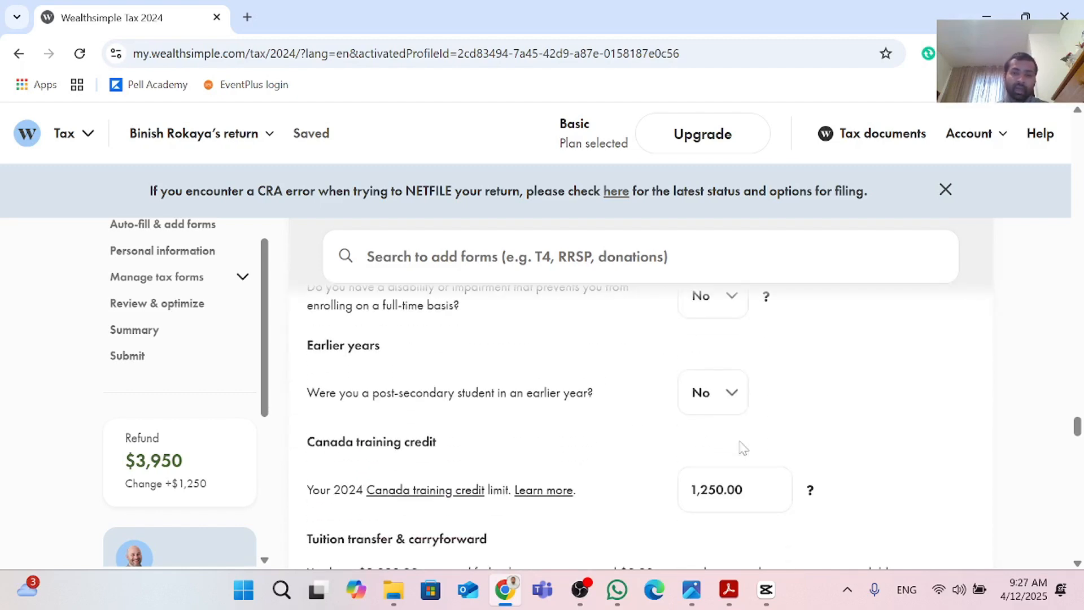
{"action": "scroll", "coordinate": [742, 448], "scroll_direction": "down", "scroll_amount": 10}
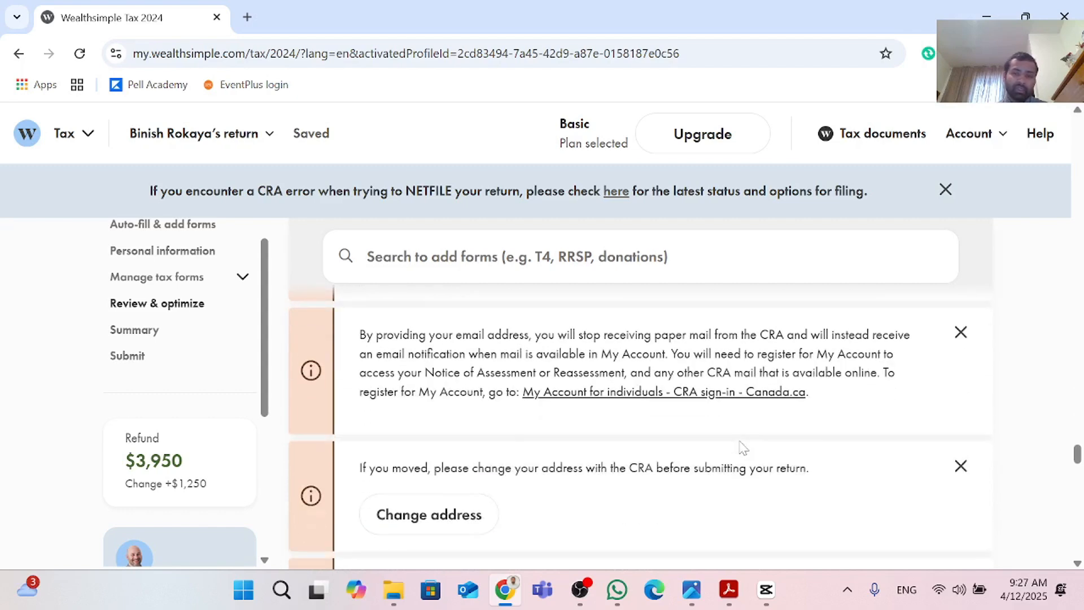
{"action": "scroll", "coordinate": [742, 448], "scroll_direction": "down", "scroll_amount": 12}
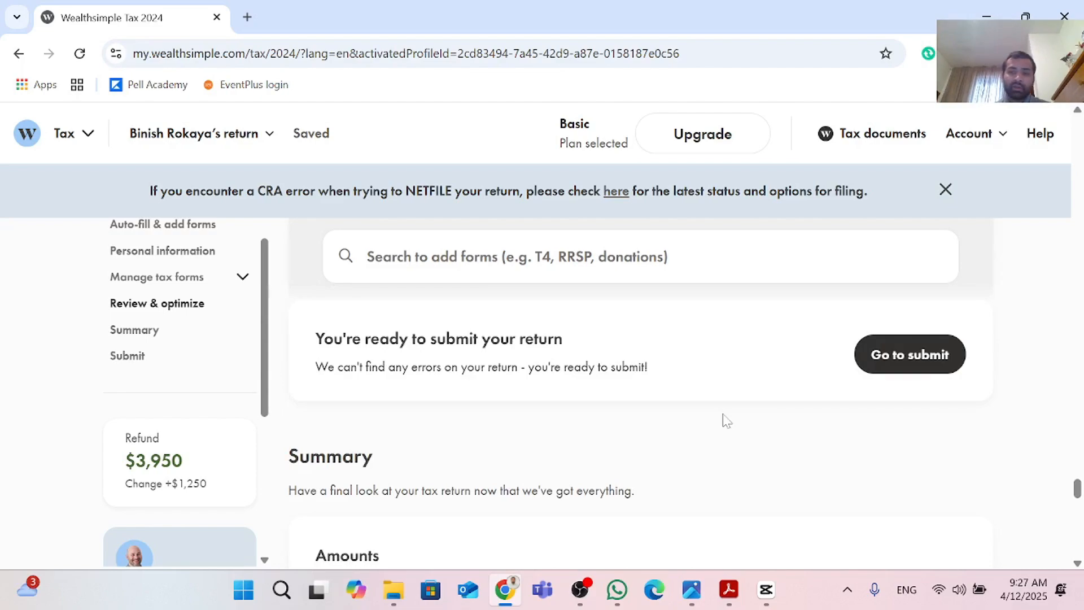
{"action": "scroll", "coordinate": [727, 421], "scroll_direction": "down", "scroll_amount": 2}
{"action": "scroll", "coordinate": [723, 419], "scroll_direction": "up", "scroll_amount": 3}
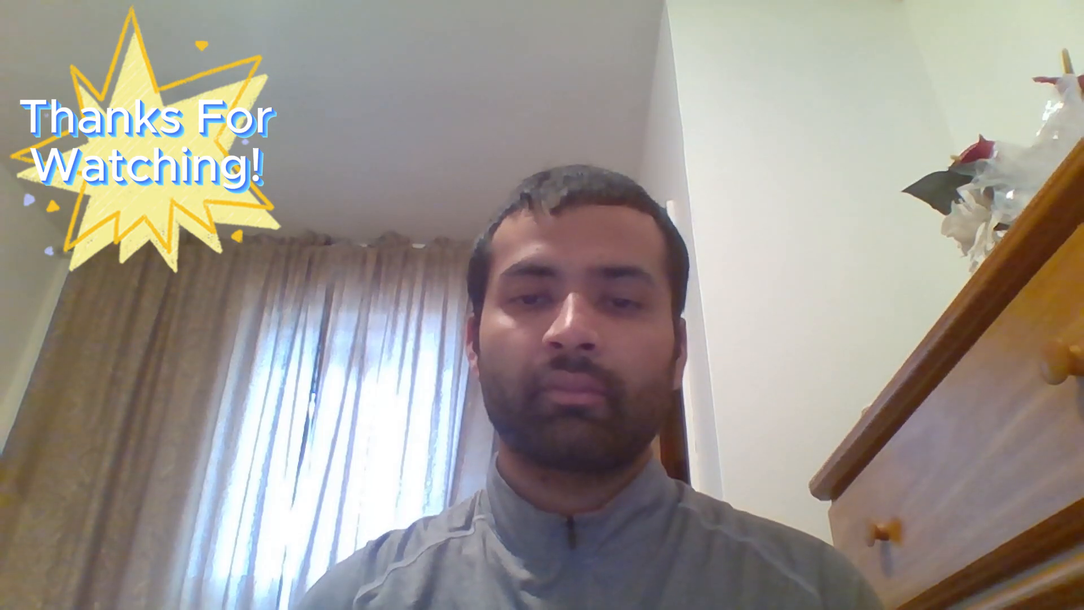